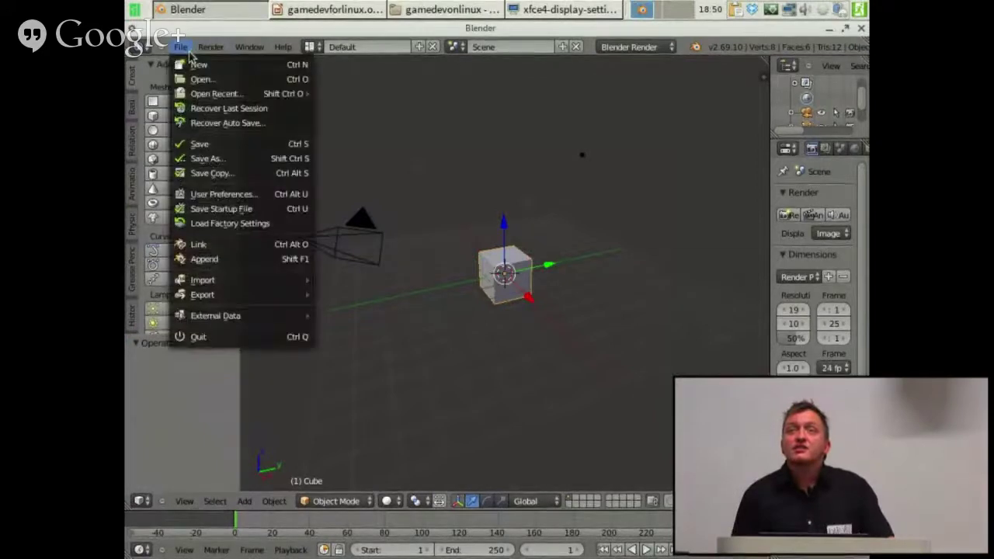
- Open the recent file tankgame.blend and view the scene through the active camera, zoomed in on the tank
mouse_move(203, 93)
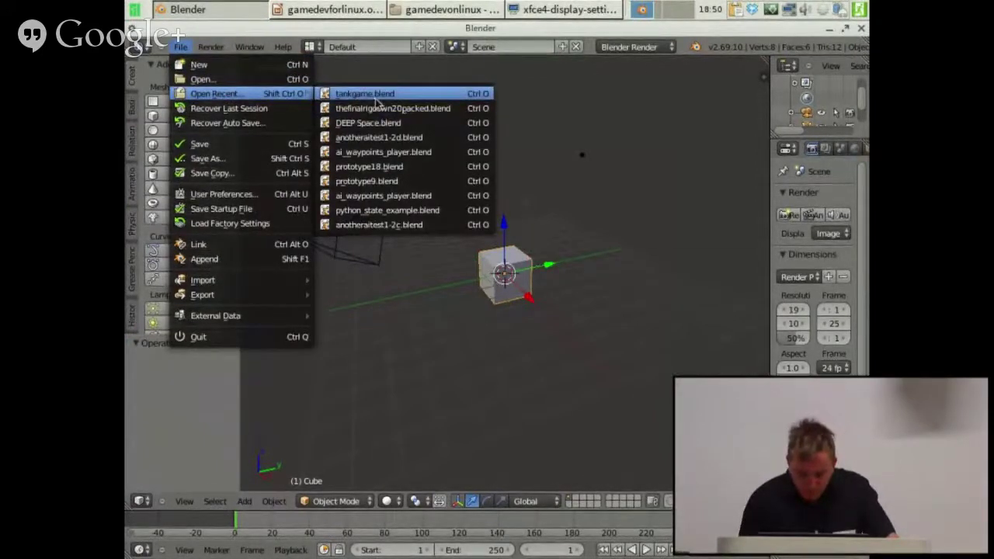
left_click(372, 94)
middle_click_drag(431, 200, 418, 220)
key("KP_0")
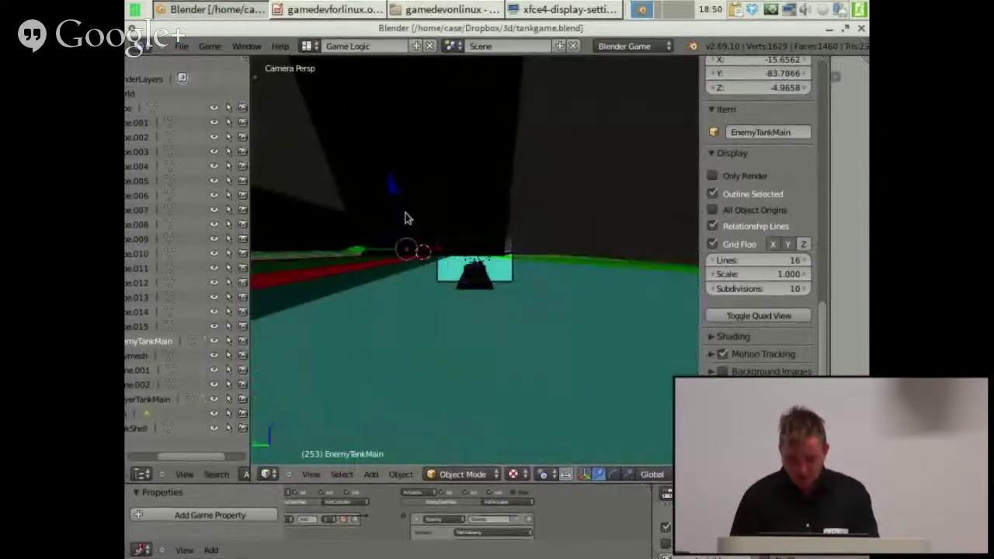
scroll(444, 253, "up", 7)
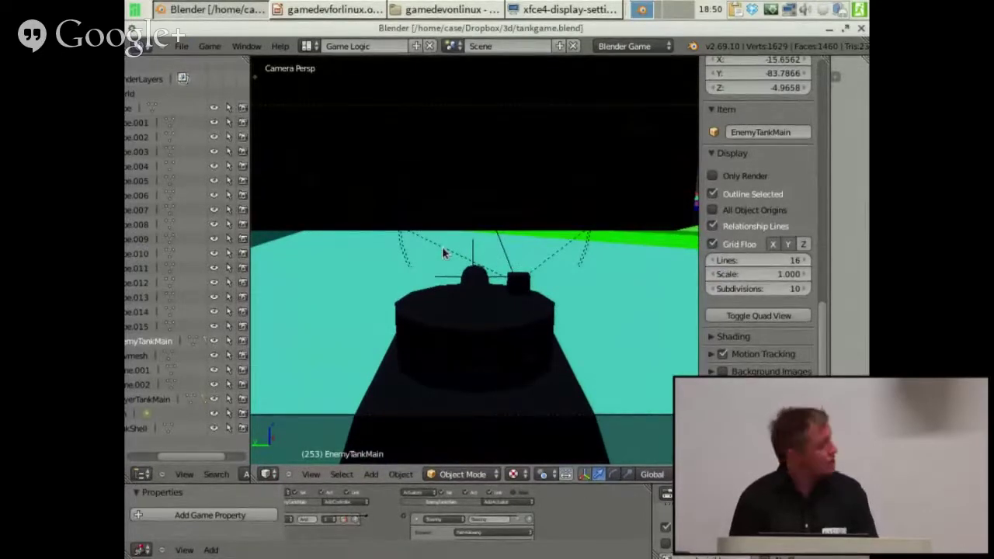
- Enlarge the 3D view by hiding its properties region and shrinking the neighbouring outliner to a narrow strip
key("t")
key("t")
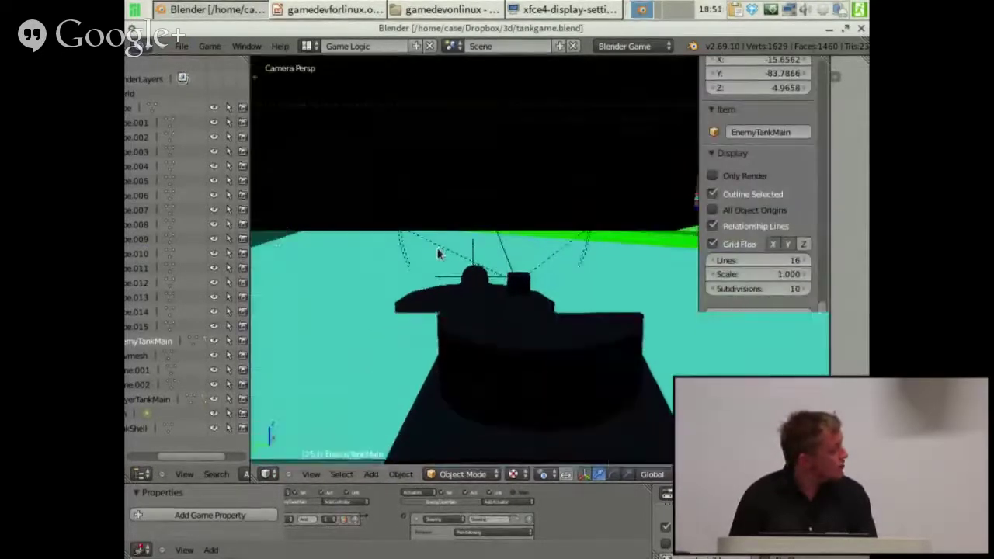
key("n")
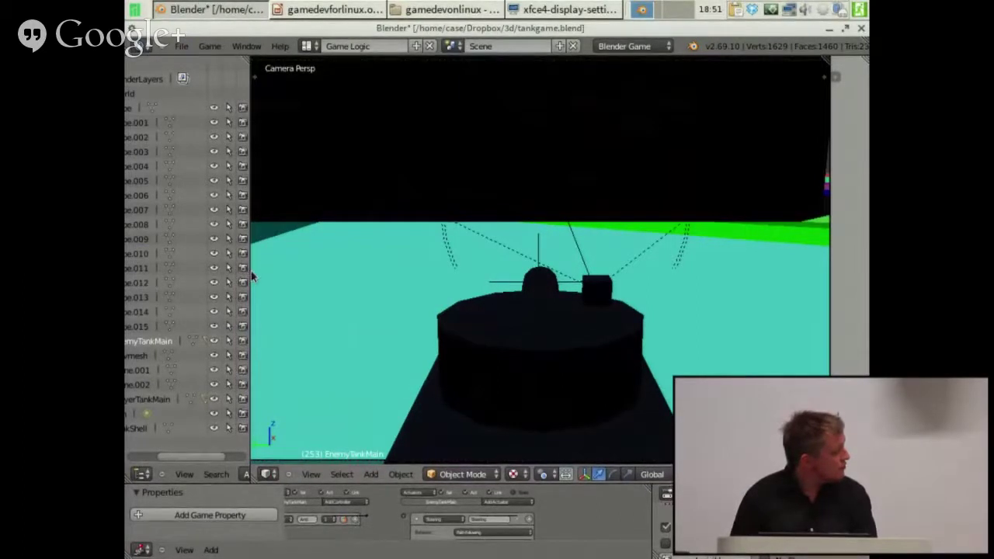
left_click_drag(250, 269, 130, 254)
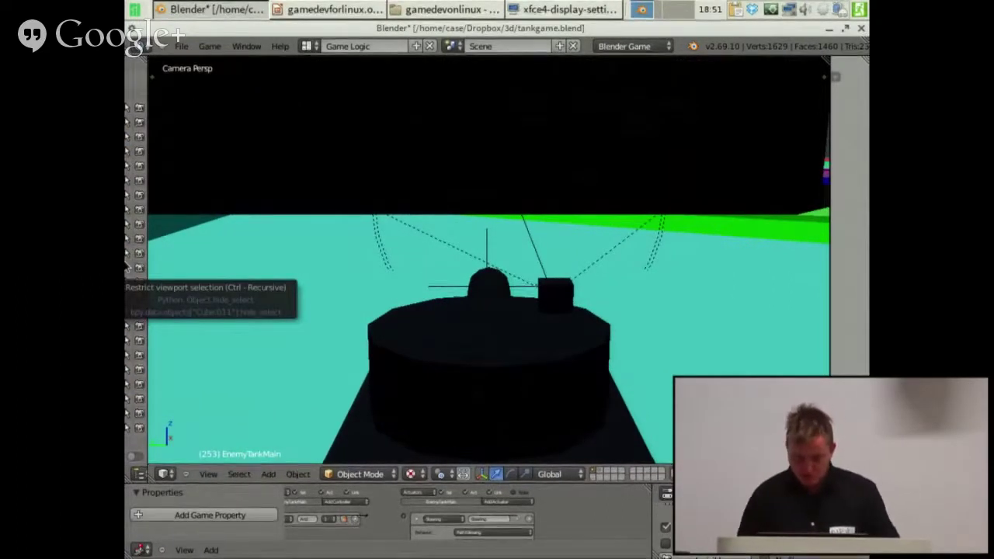
- Examine the camera view of the tank game, framing the player tank and the ground around it in the 3D view
scroll(361, 260, "down", 3)
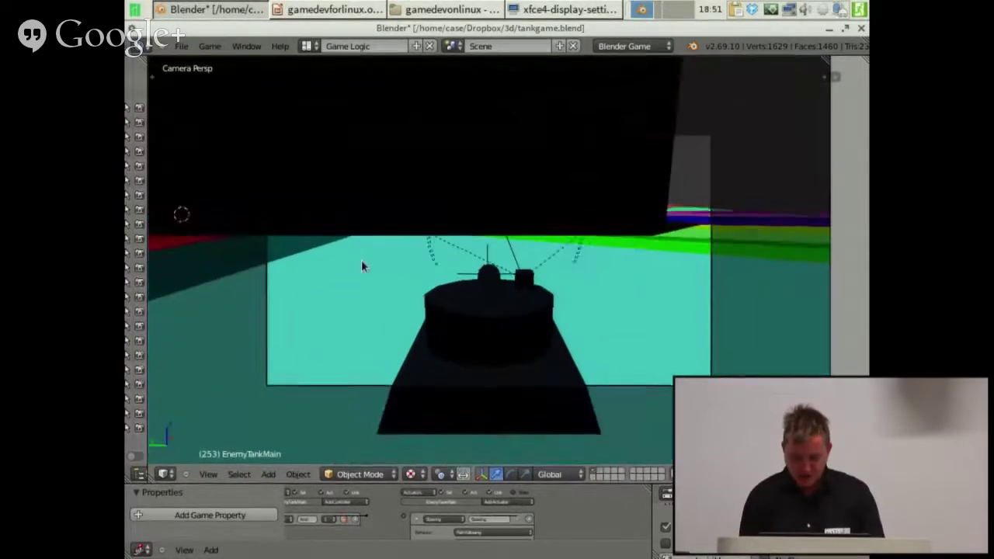
scroll(361, 259, "up", 1)
middle_click_drag(397, 272, 338, 224, "shift")
scroll(339, 224, "down", 2)
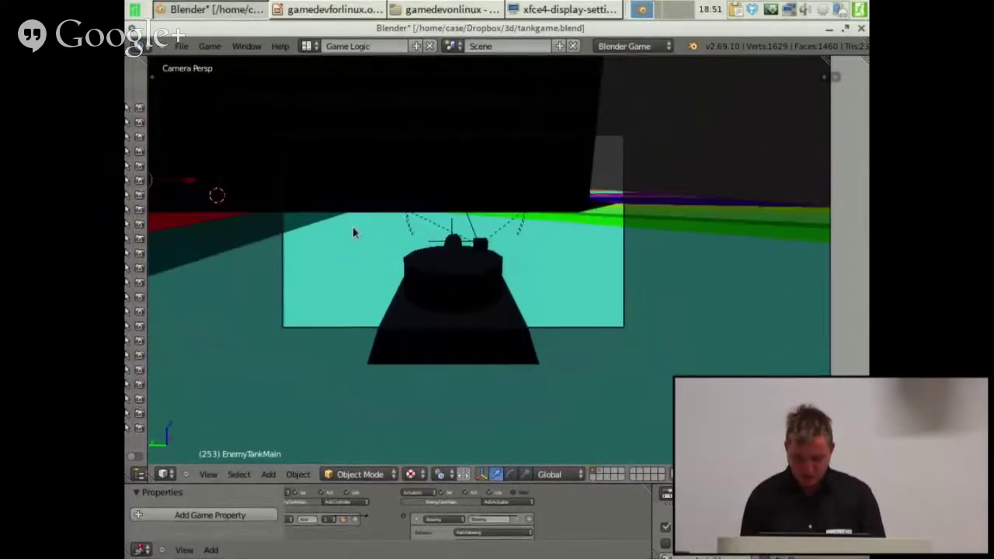
middle_click_drag(397, 262, 322, 228, "shift")
scroll(321, 228, "up", 1)
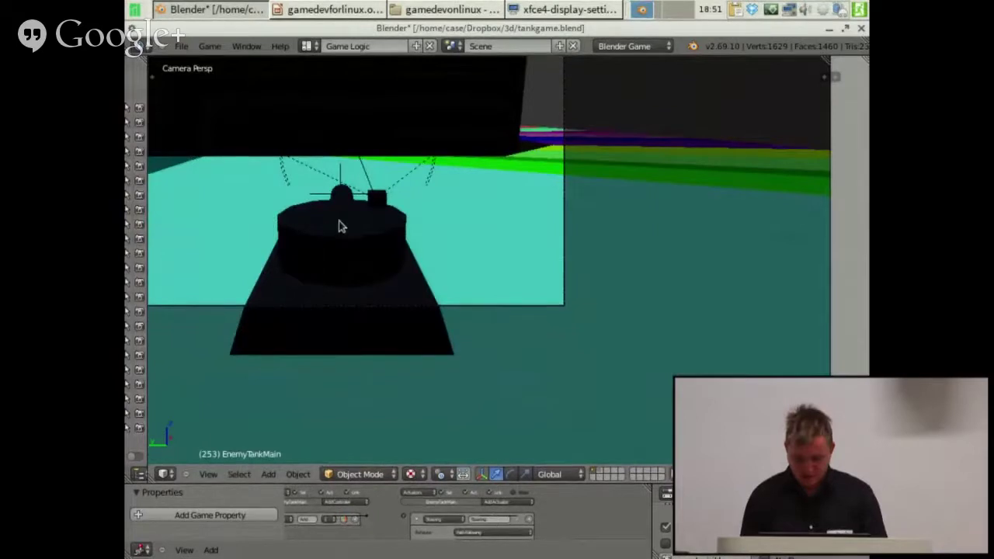
scroll(339, 226, "down", 3)
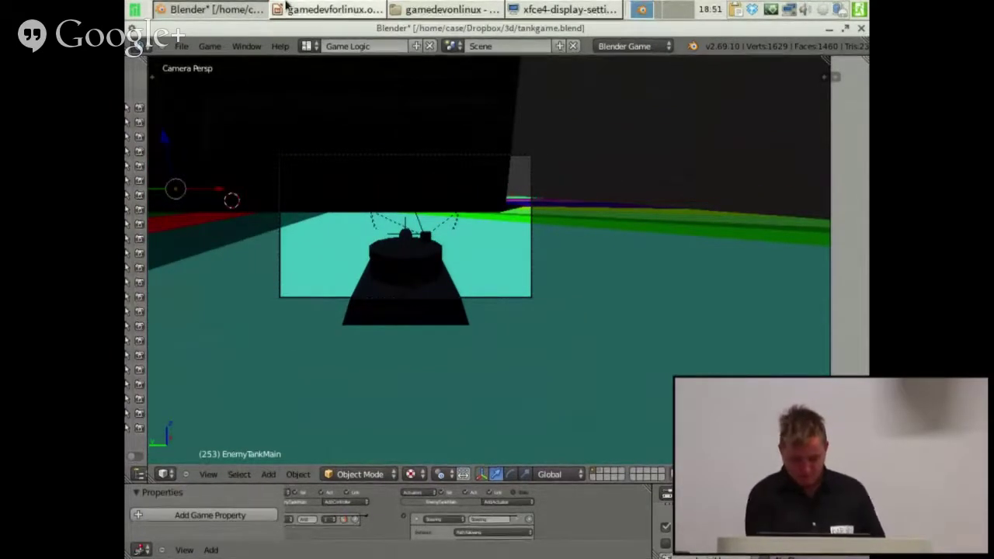
left_click(324, 247)
scroll(292, 266, "up", 2)
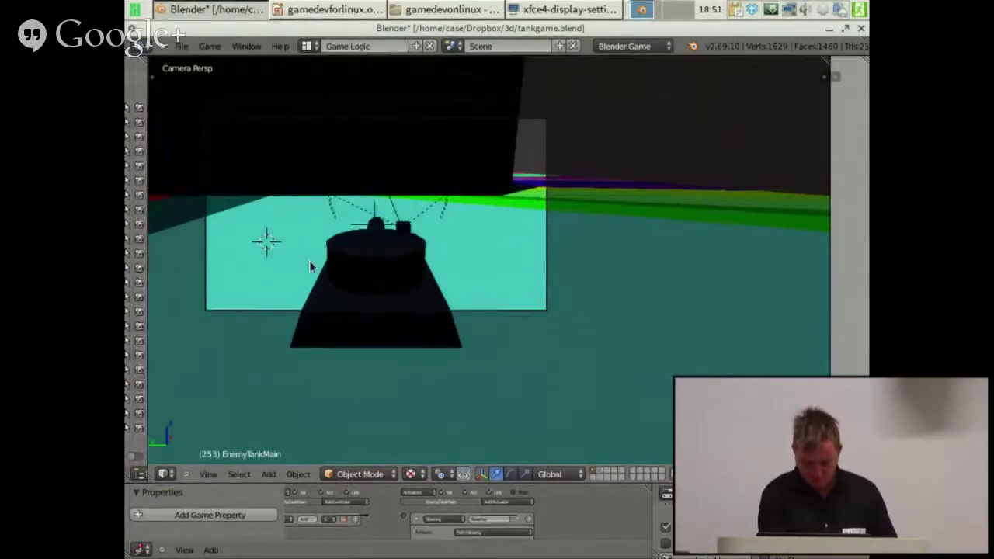
scroll(304, 266, "up", 1)
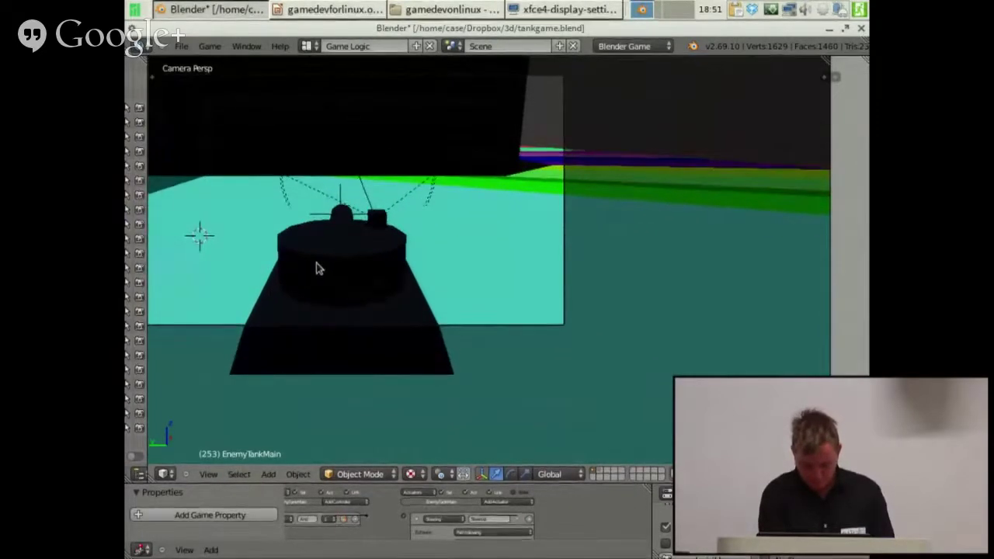
middle_click_drag(316, 269, 342, 256, "shift")
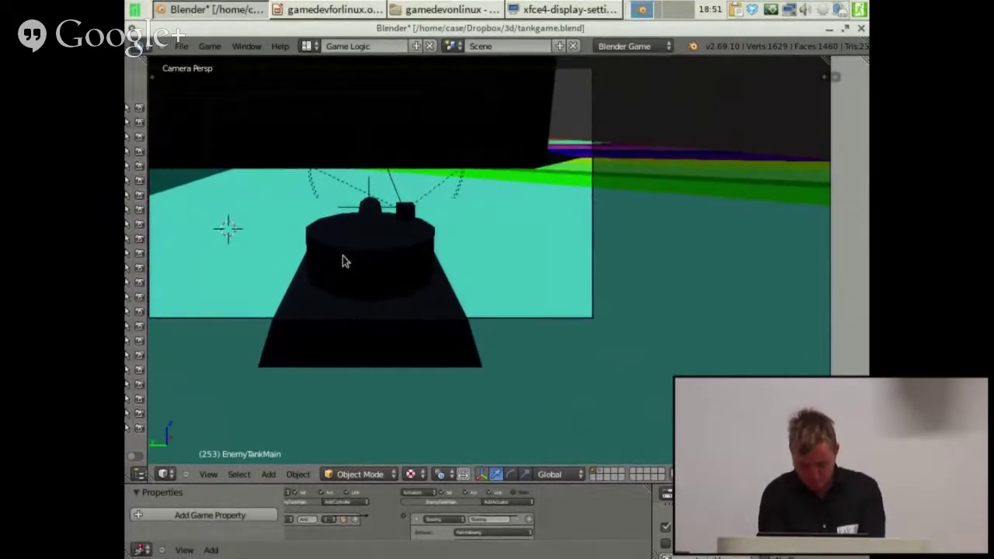
- Run the tank game in the 3D view, turn the tank's view left and repeatedly right through the level, and quit the game
key("p")
key("Left")
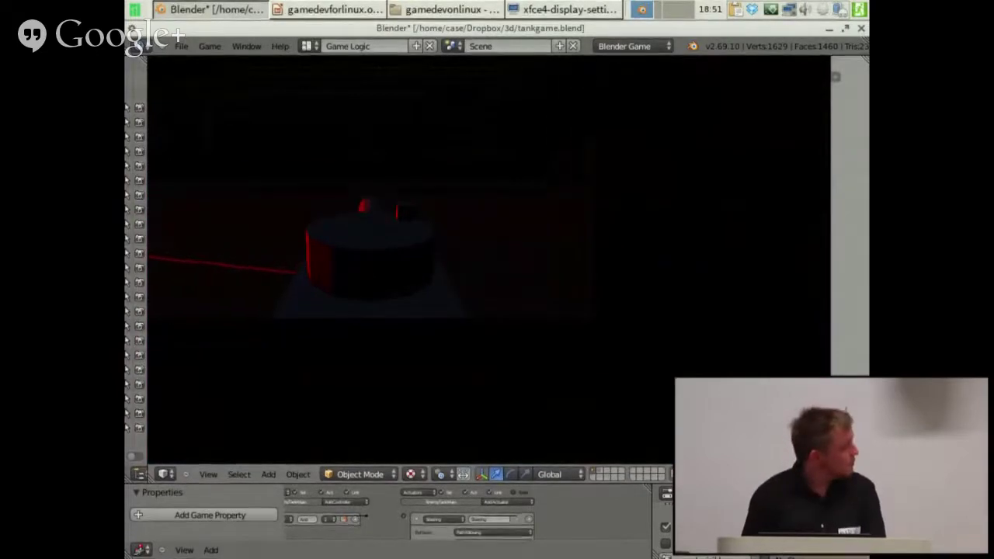
key("Right")
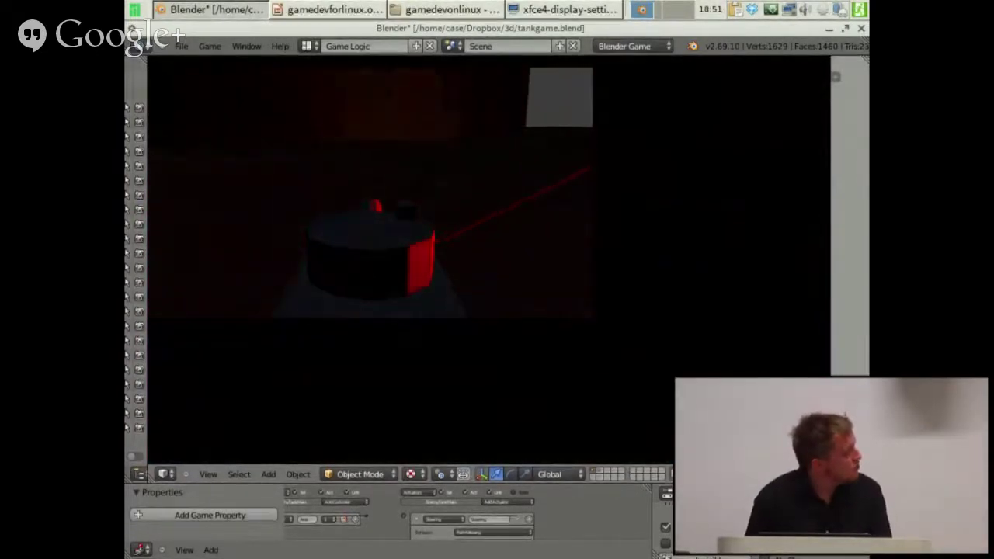
key("Right")
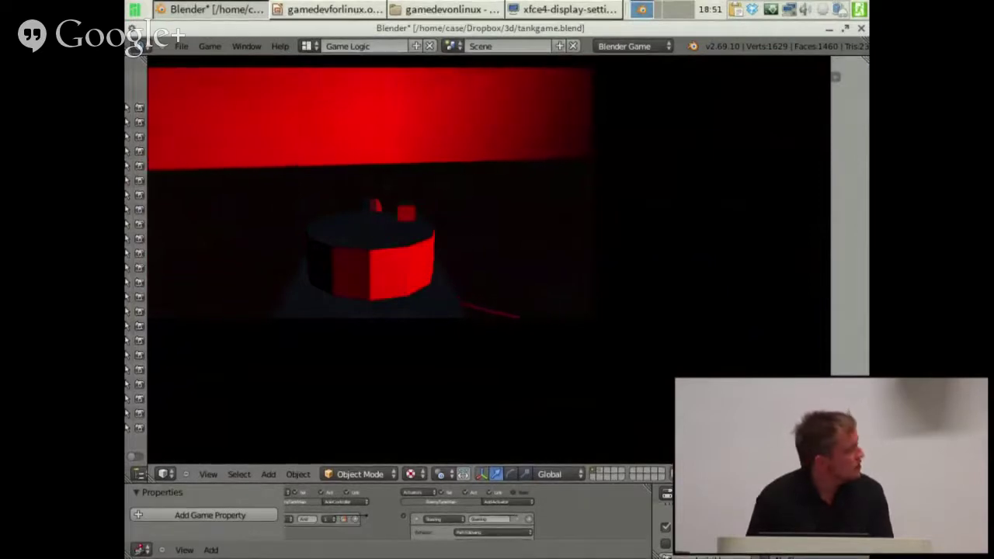
key("Right")
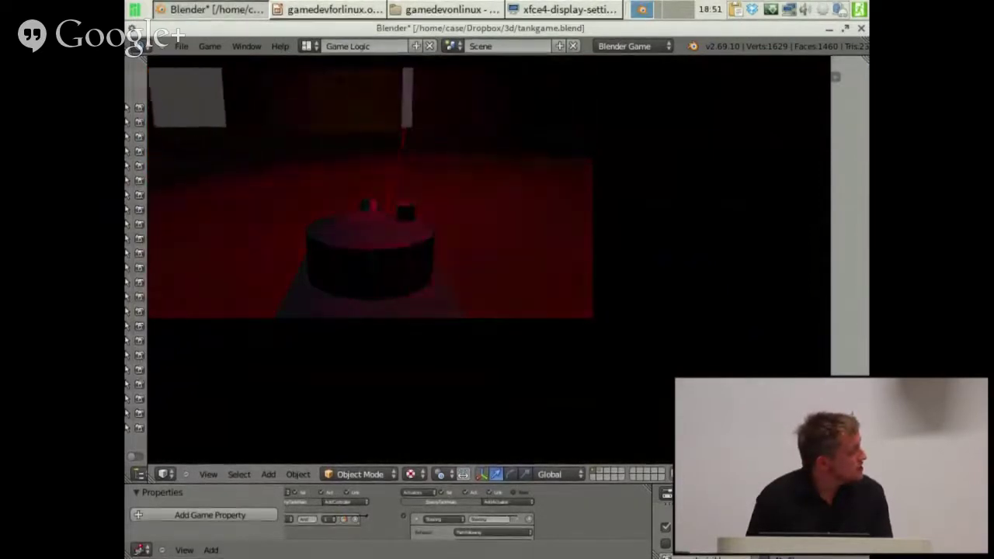
key("Right")
key("Right")
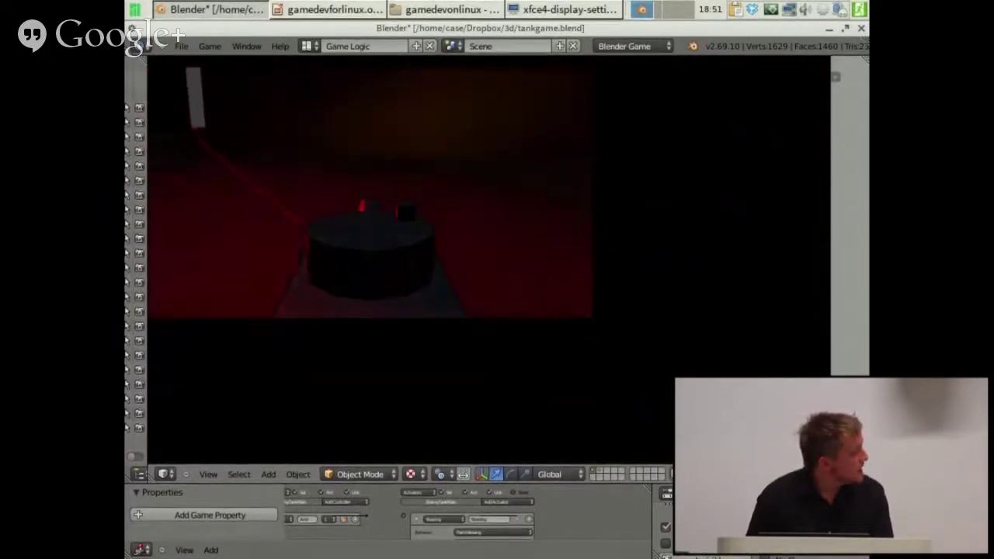
key("Right")
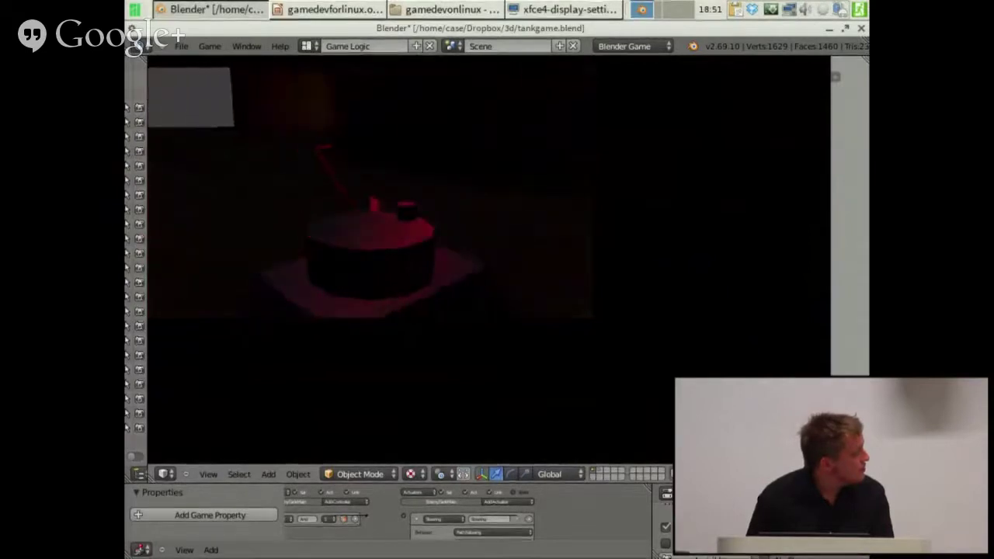
key("Right")
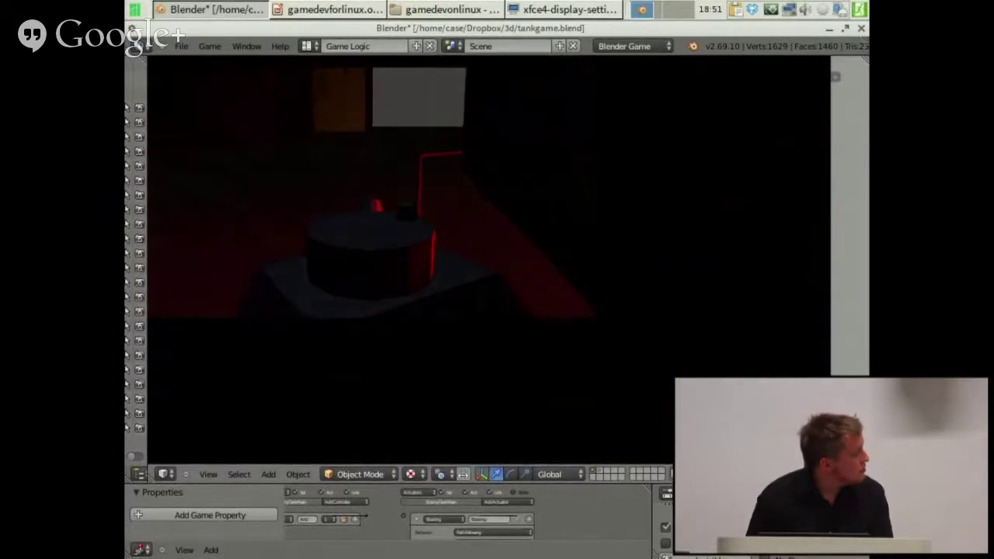
key("Right")
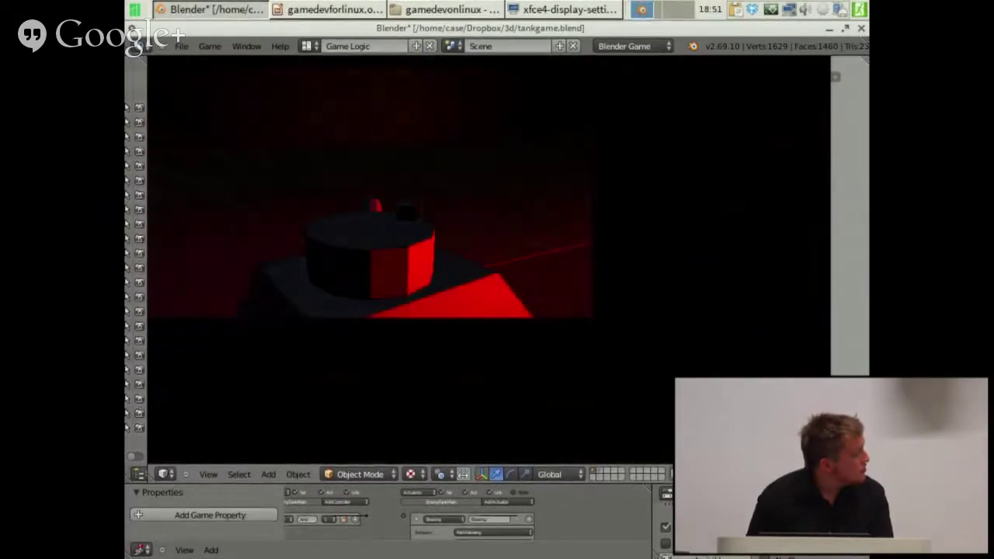
key("Right")
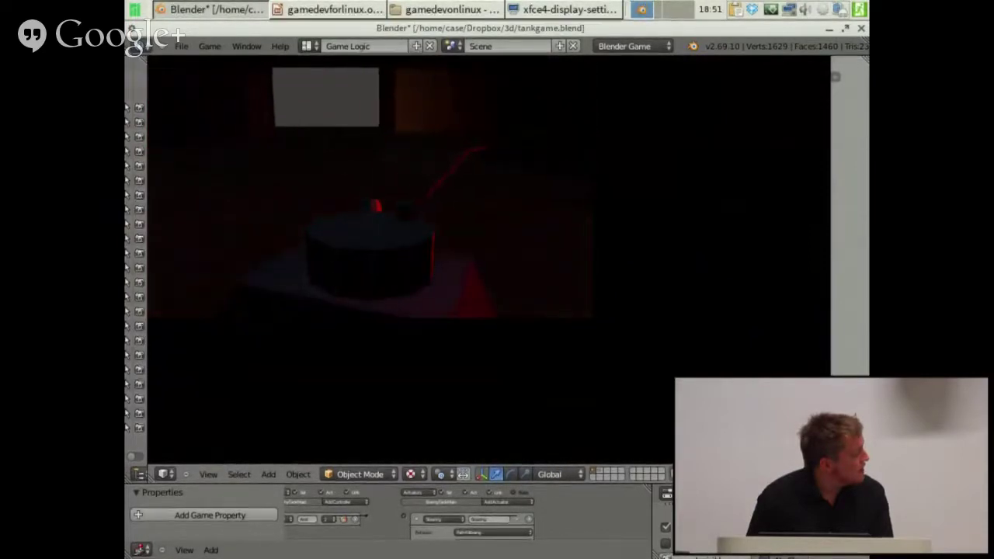
key("Right")
key("Right")
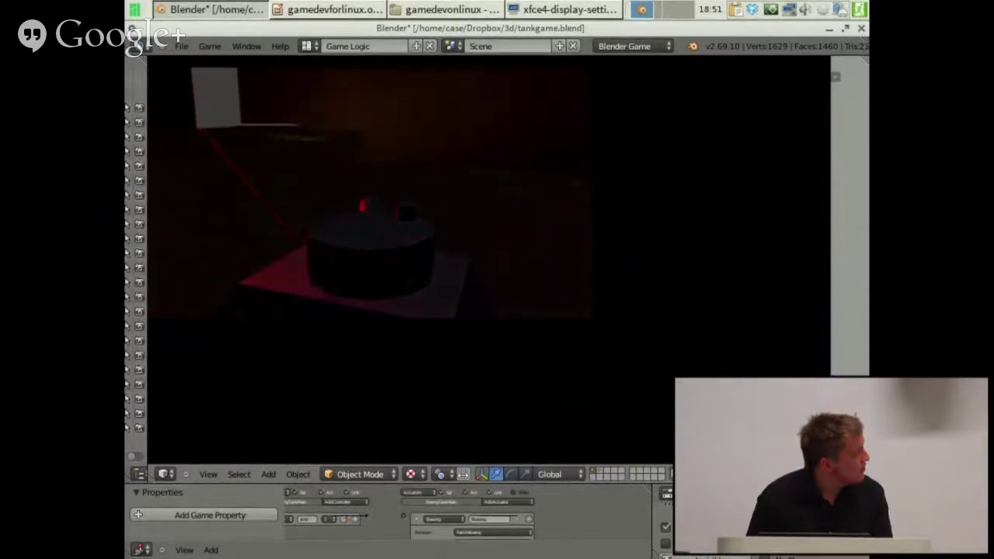
key("Right")
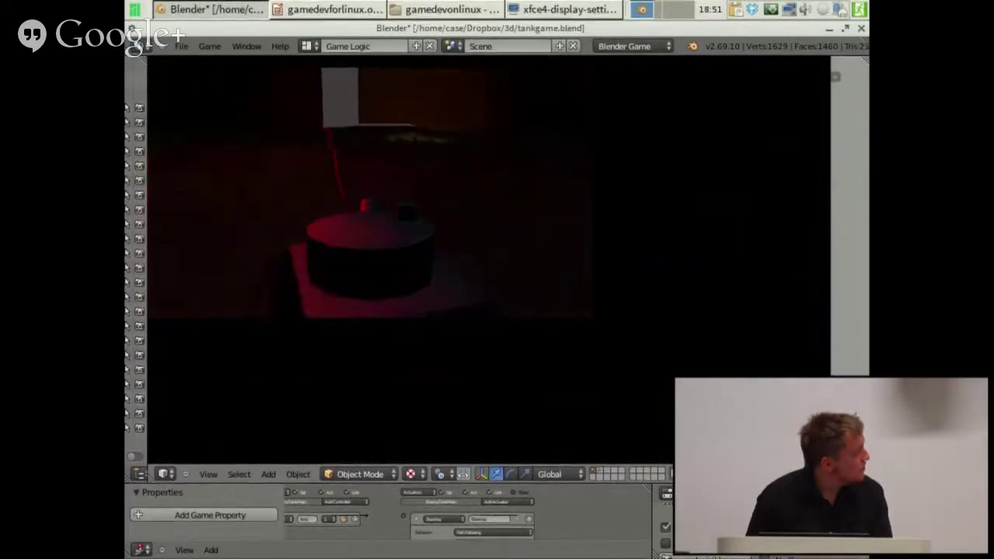
key("Right")
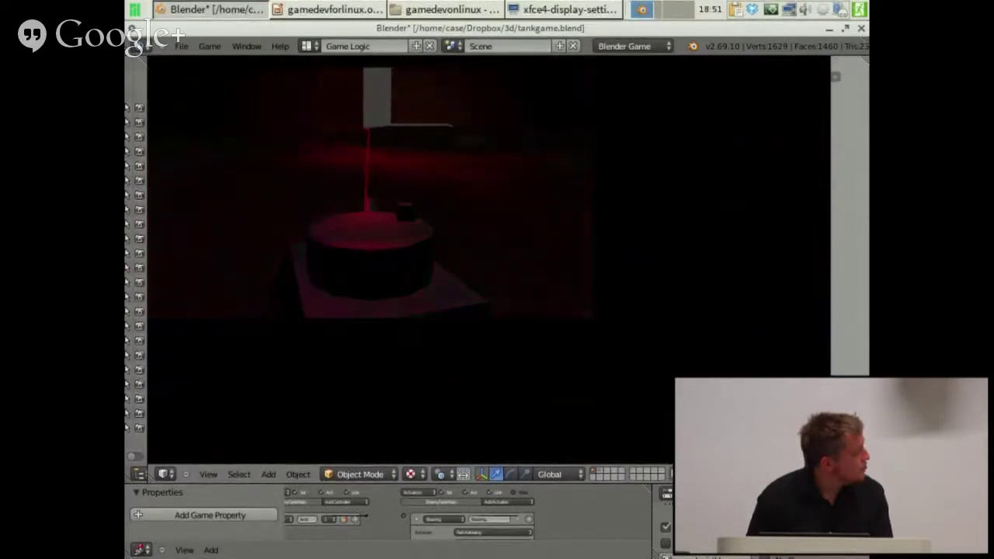
key("Right")
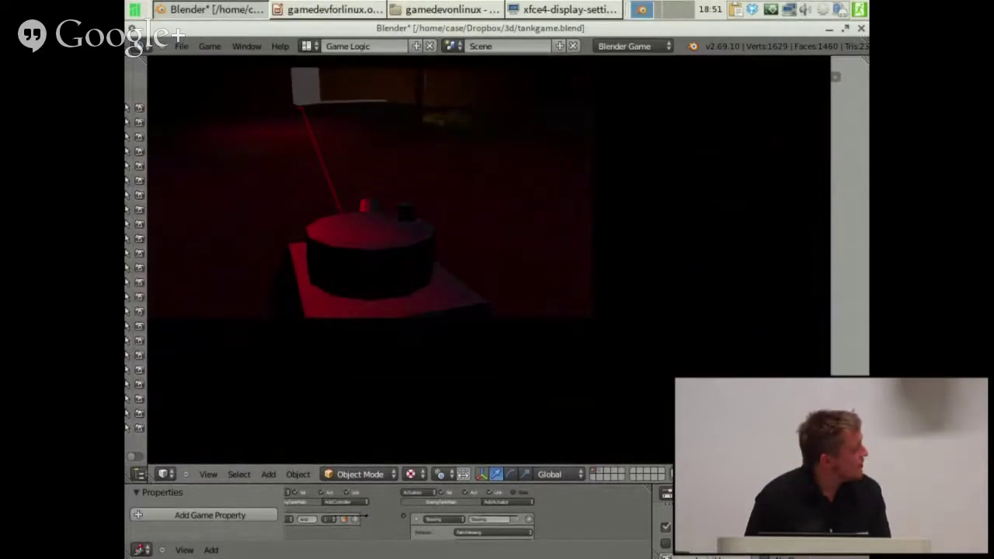
key("Right")
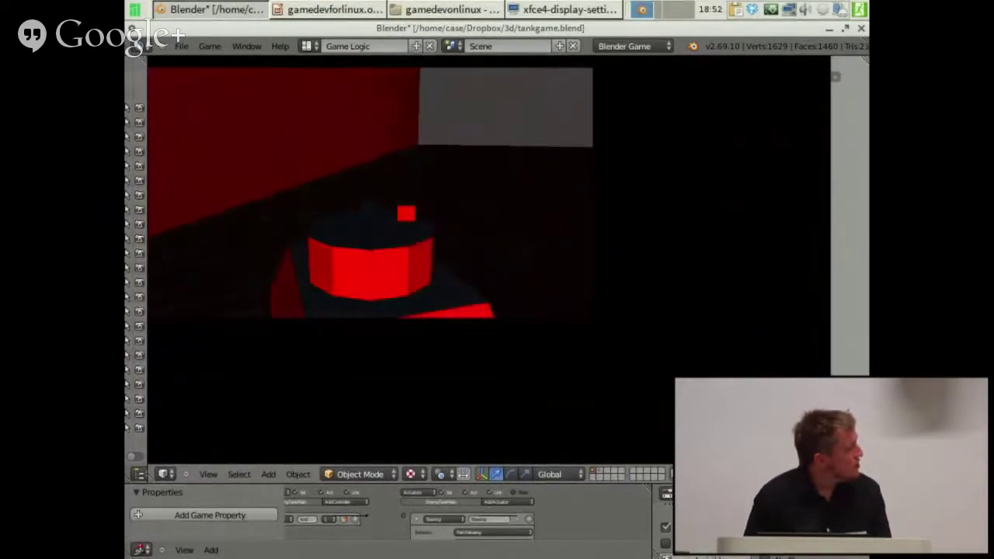
key("Escape")
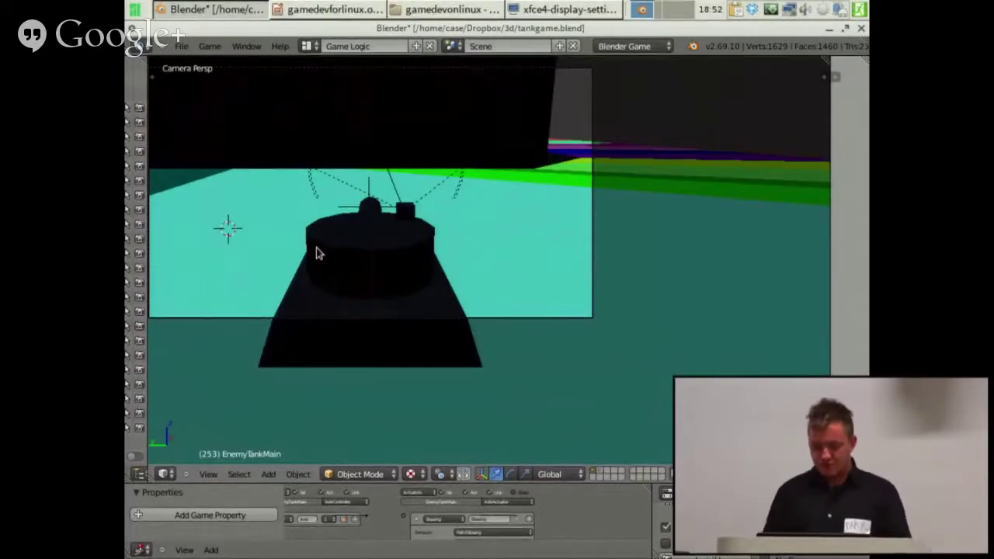
- Start a new scene from the start-up file and set the render engine to Blender Game
left_click(181, 47)
left_click(206, 63)
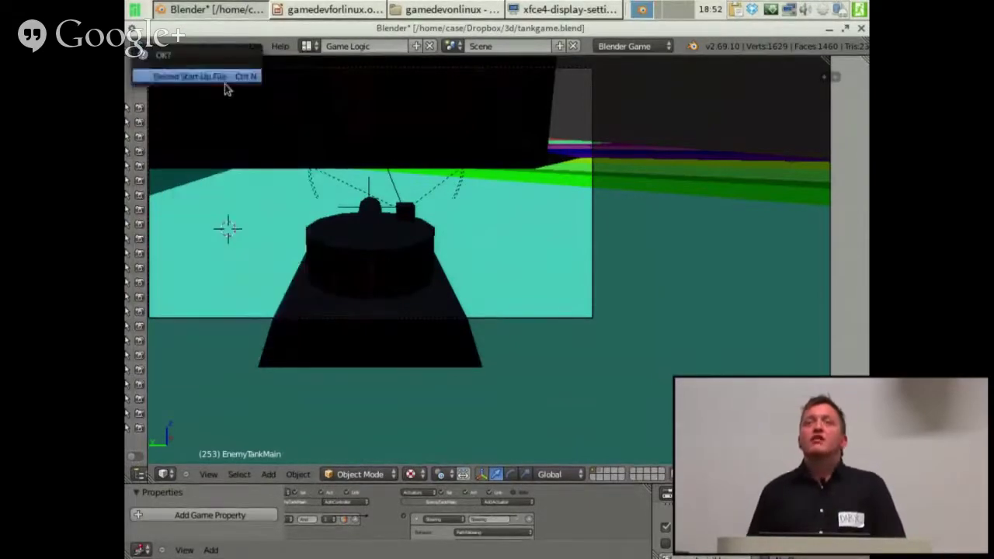
left_click(233, 78)
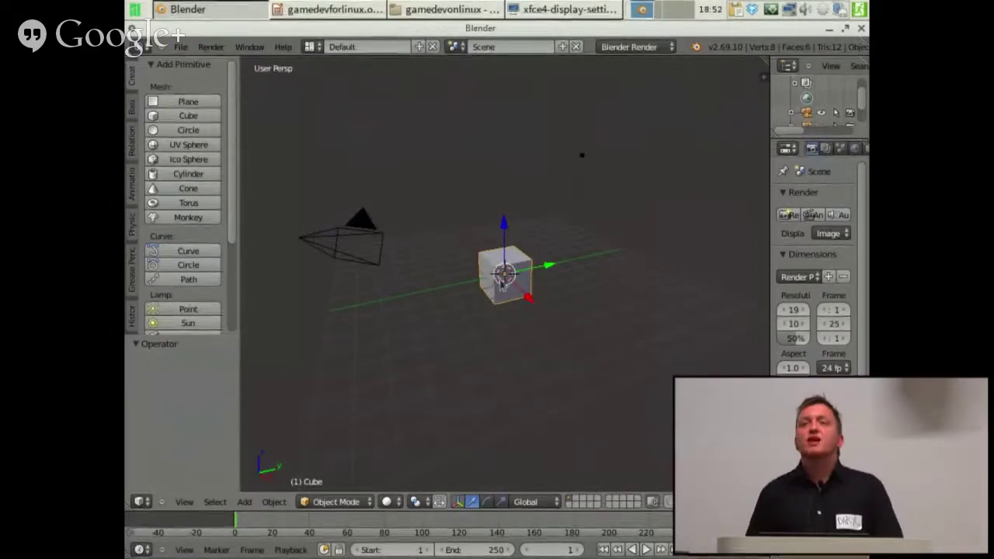
left_click(620, 48)
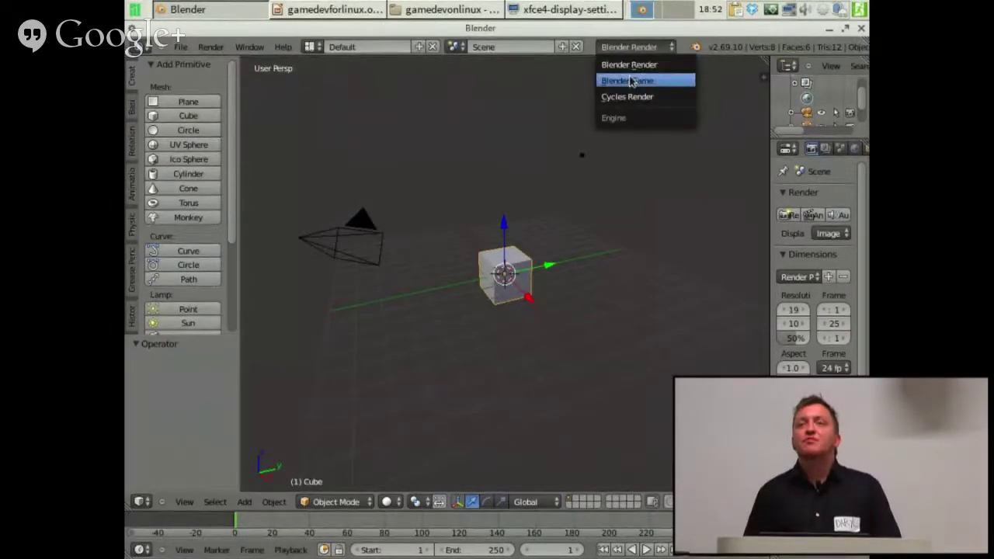
left_click(629, 81)
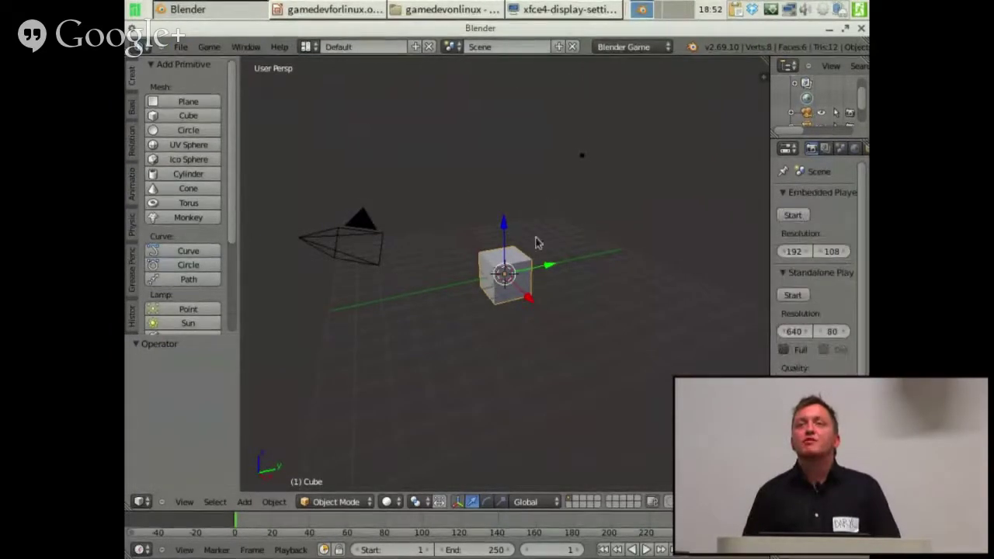
- Delete the default cube and add a plane mesh at the scene's origin
key("x")
left_click(512, 286)
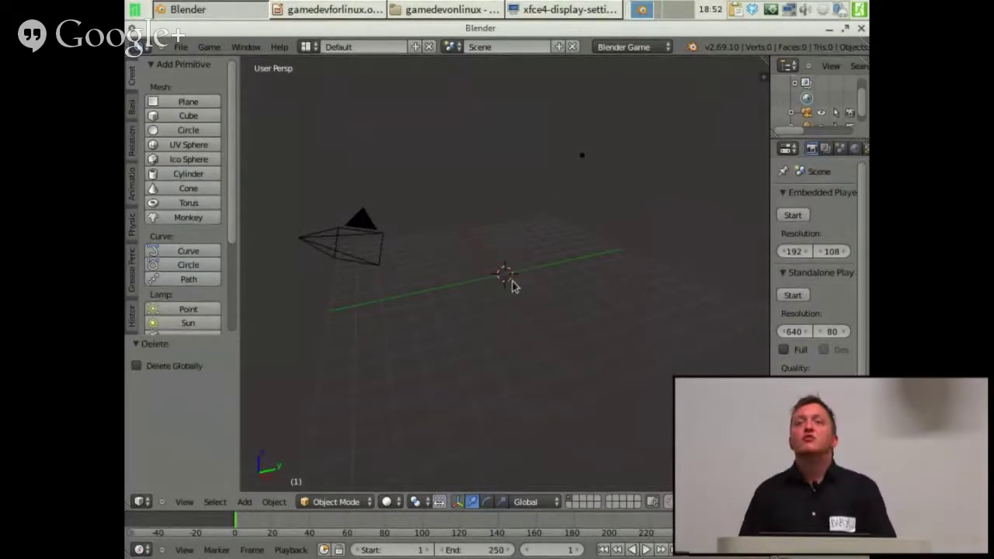
key("shift+a")
mouse_move(516, 282)
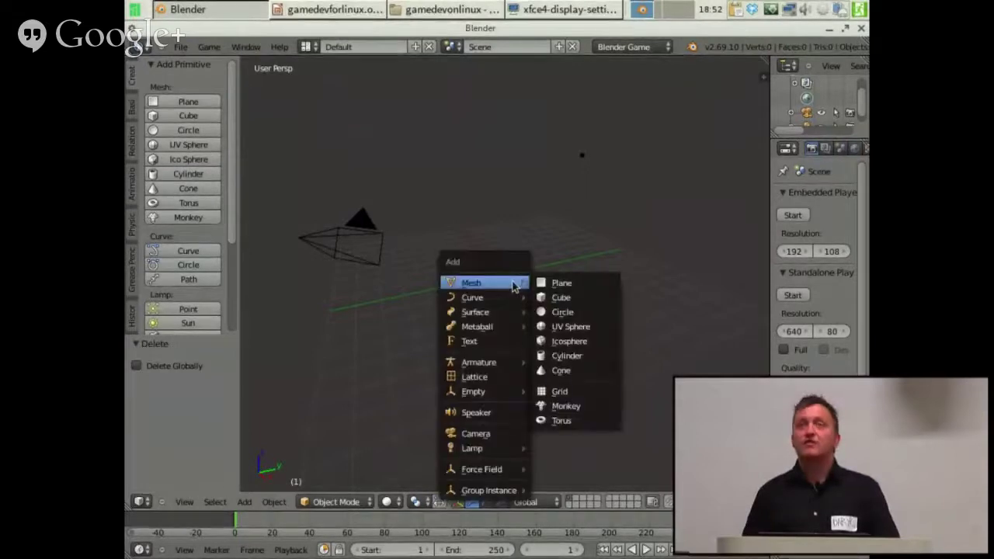
left_click(561, 284)
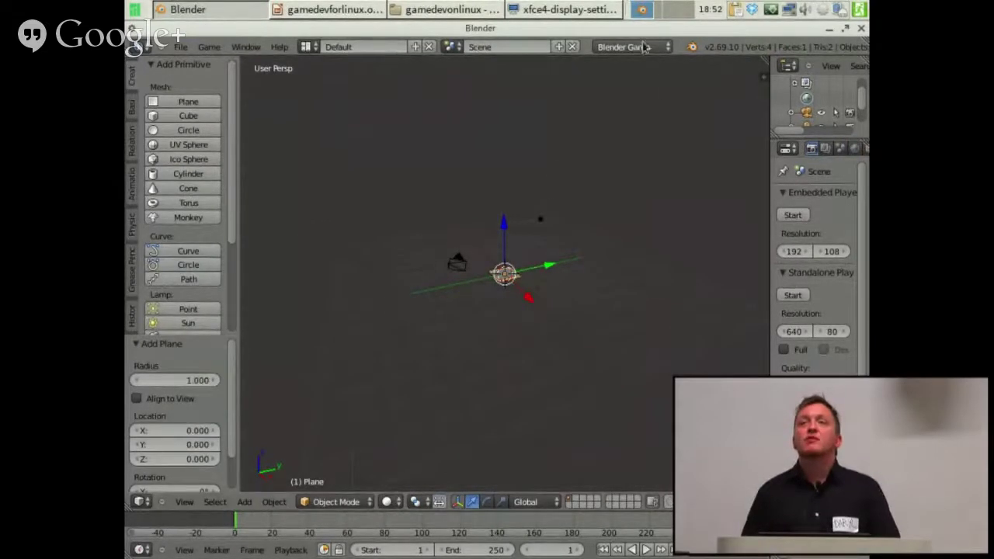
- Scale the plane up uniformly in stages, by factors of about 3.12, 8.95 and 1.07, to form a large ground surface
key("s")
left_click(381, 364)
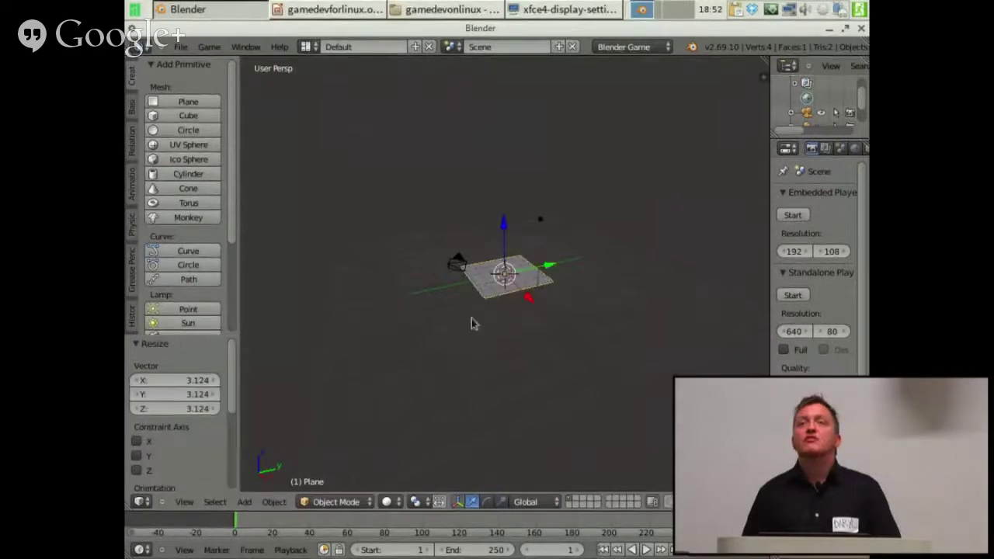
key("s")
key("Escape")
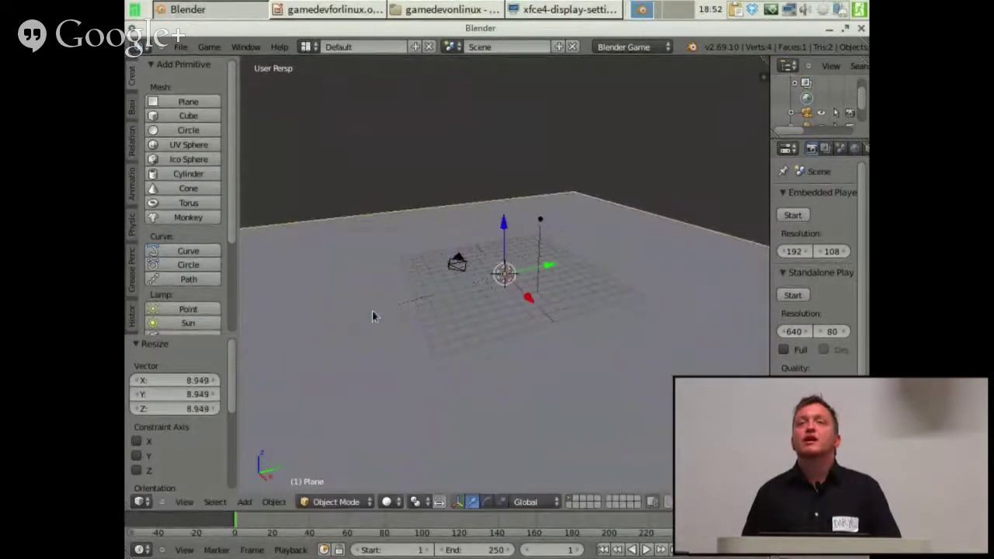
key("s")
left_click(371, 316)
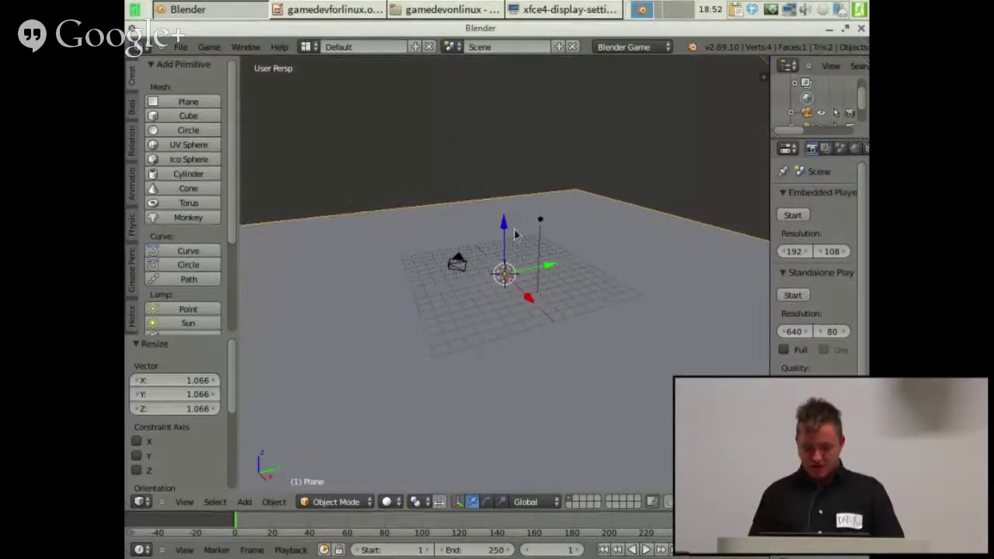
- Delete the default camera and the default lamp from the scene
middle_click_drag(514, 234, 317, 344)
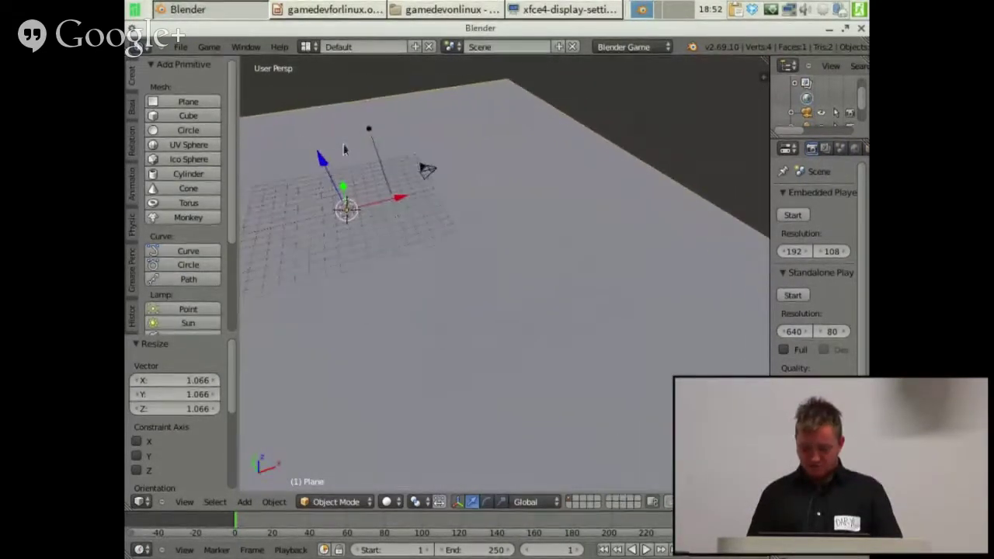
right_click(417, 173)
key("x")
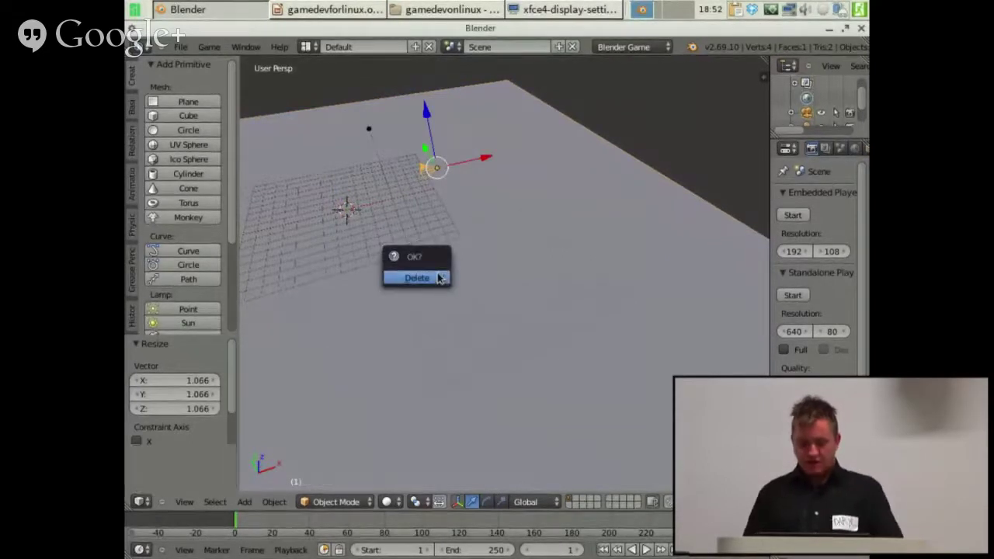
left_click(439, 278)
middle_click_drag(438, 278, 445, 157)
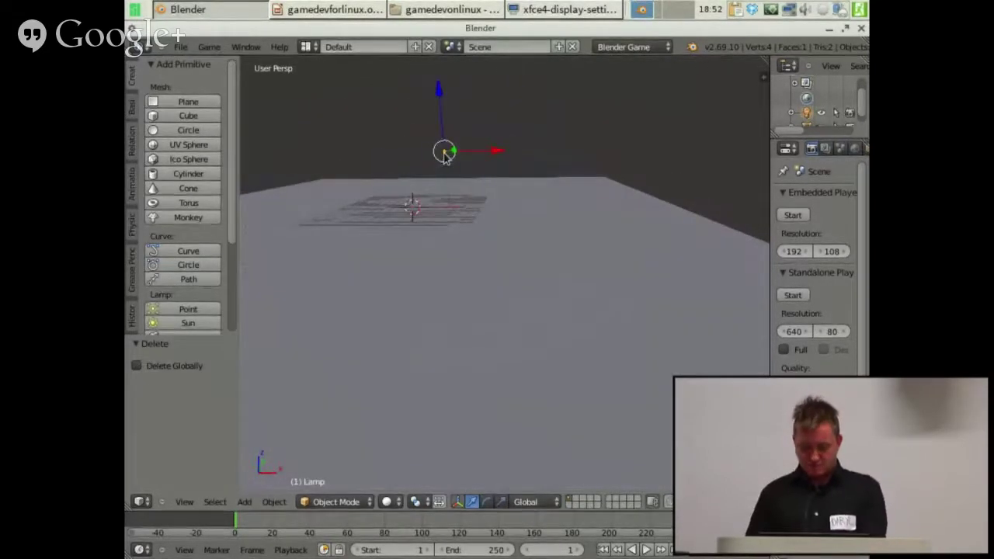
key("x")
left_click(444, 156)
scroll(308, 160, "down", 2)
middle_click_drag(308, 160, 427, 216)
- Select the ground plane, widen the properties area and show the plane's physics settings
right_click(419, 212)
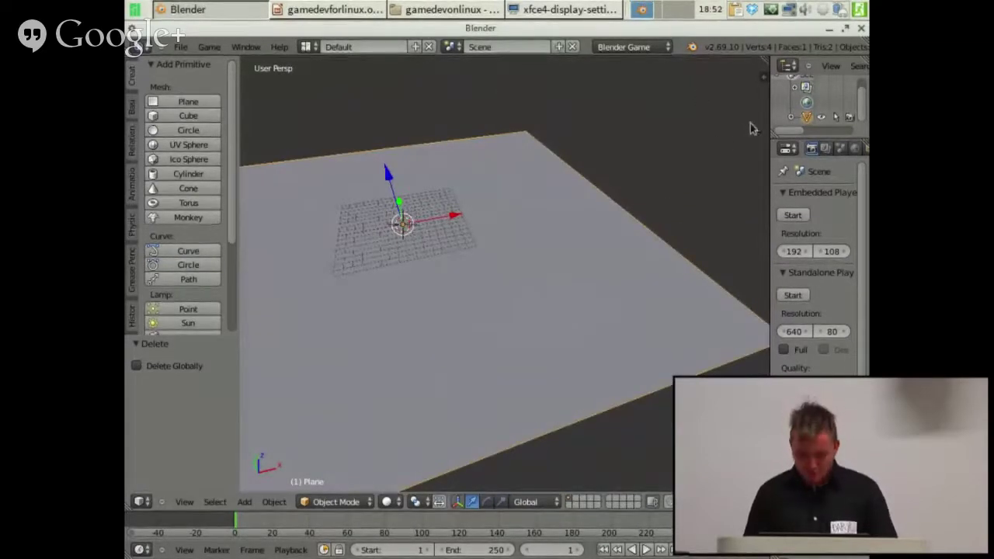
left_click_drag(557, 34, 394, 29)
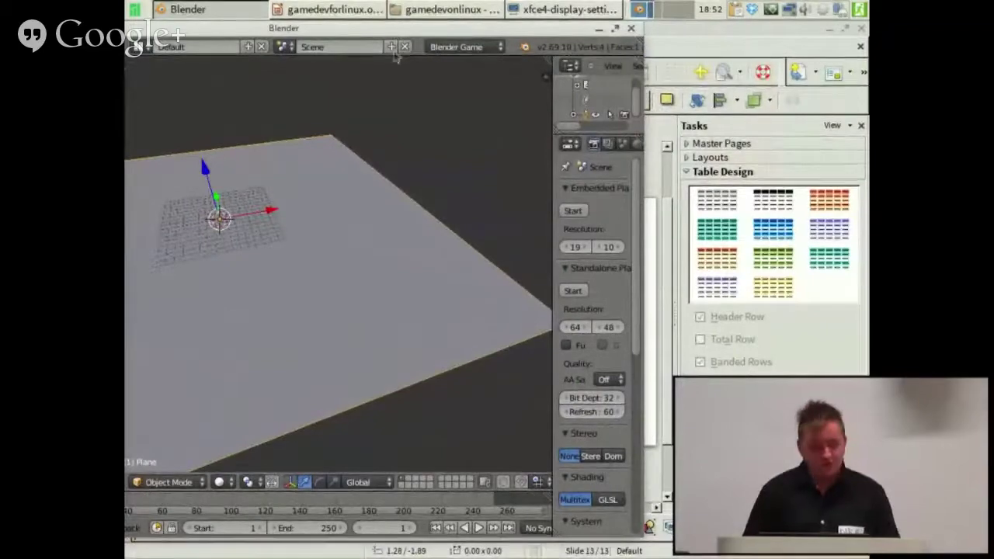
left_click_drag(546, 32, 482, 32)
left_click_drag(487, 137, 367, 140)
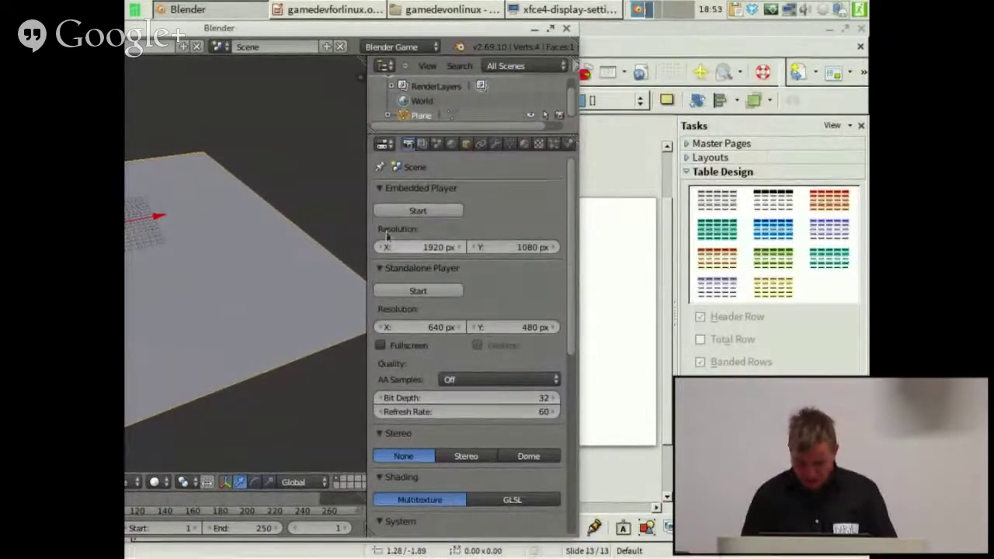
left_click(570, 144)
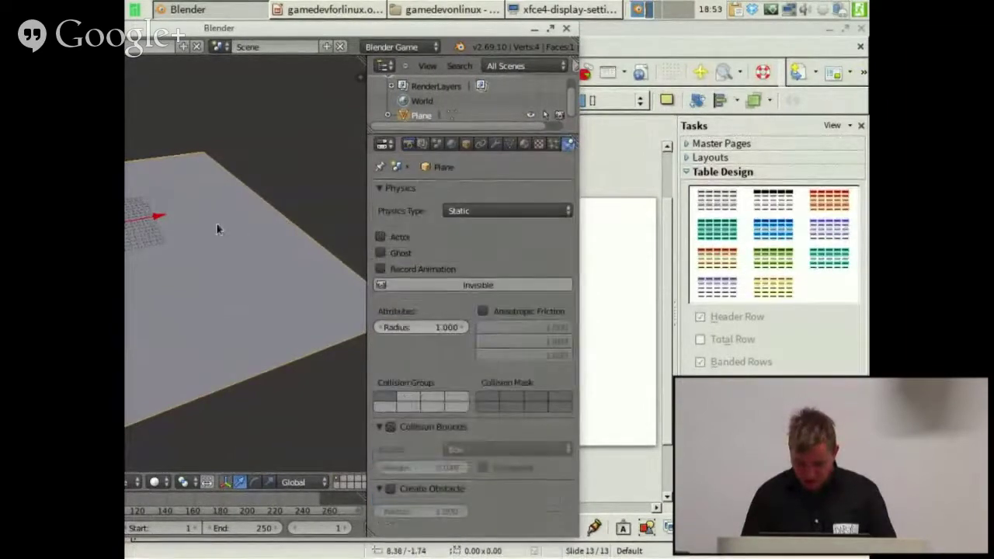
middle_click_drag(182, 218, 312, 233)
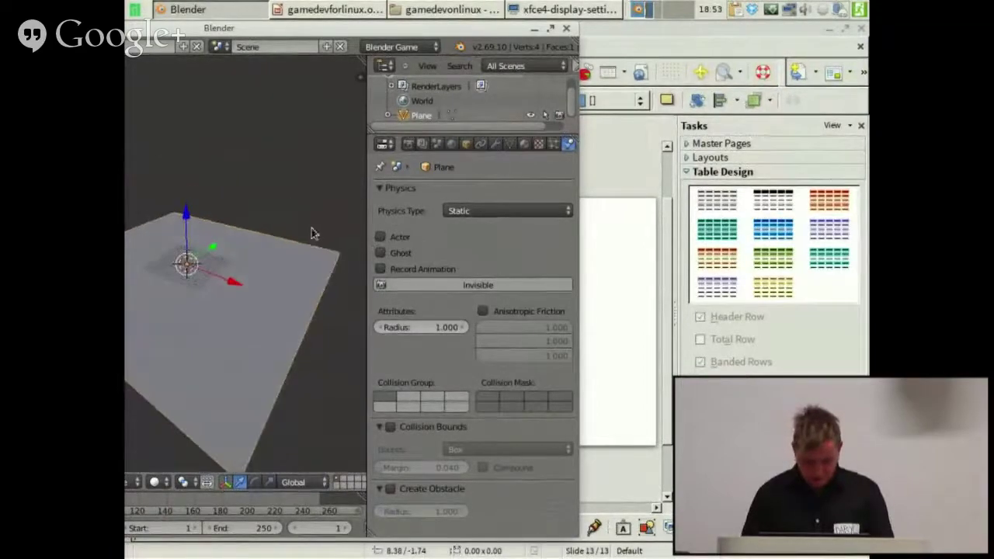
- Add a cube mesh at the centre of the ground plane and raise it along the Z axis
left_click_drag(320, 29, 446, 21)
scroll(236, 317, "up", 6)
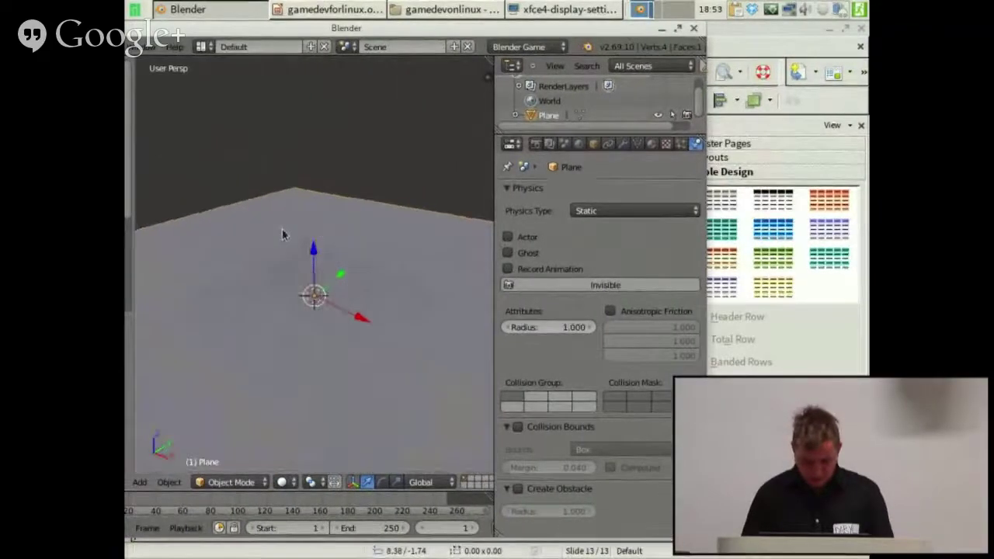
middle_click_drag(309, 299, 329, 240)
key("shift+a")
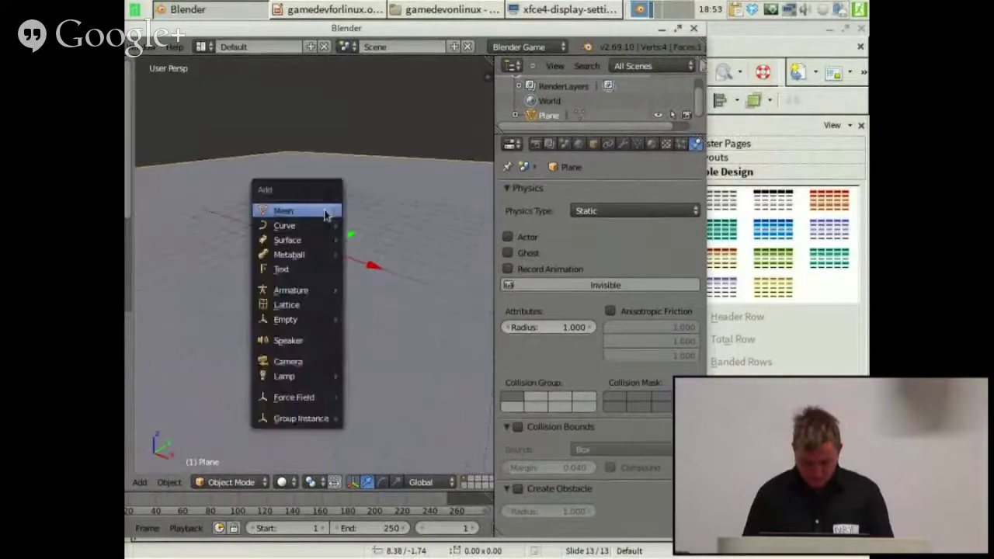
mouse_move(333, 212)
left_click(373, 225)
key("g")
key("z")
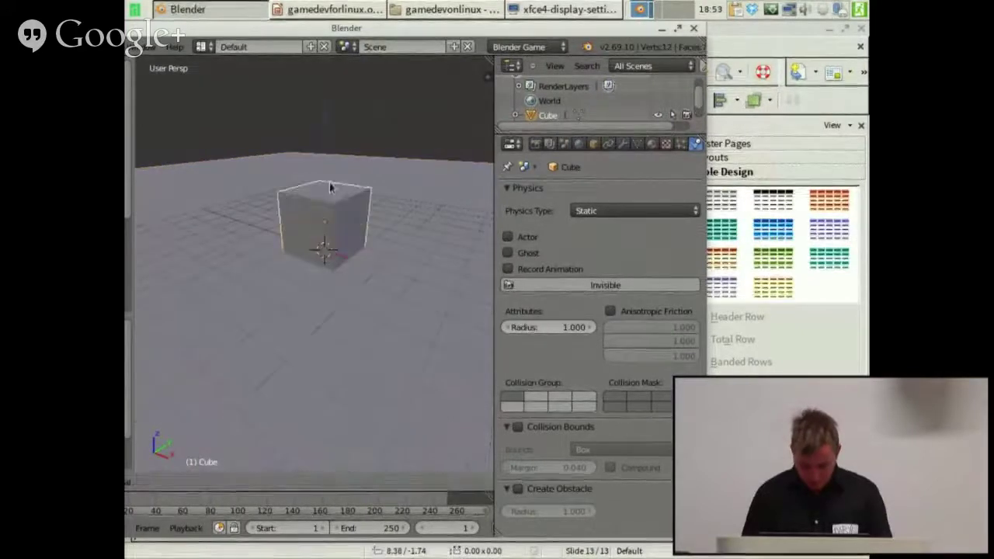
left_click(331, 175)
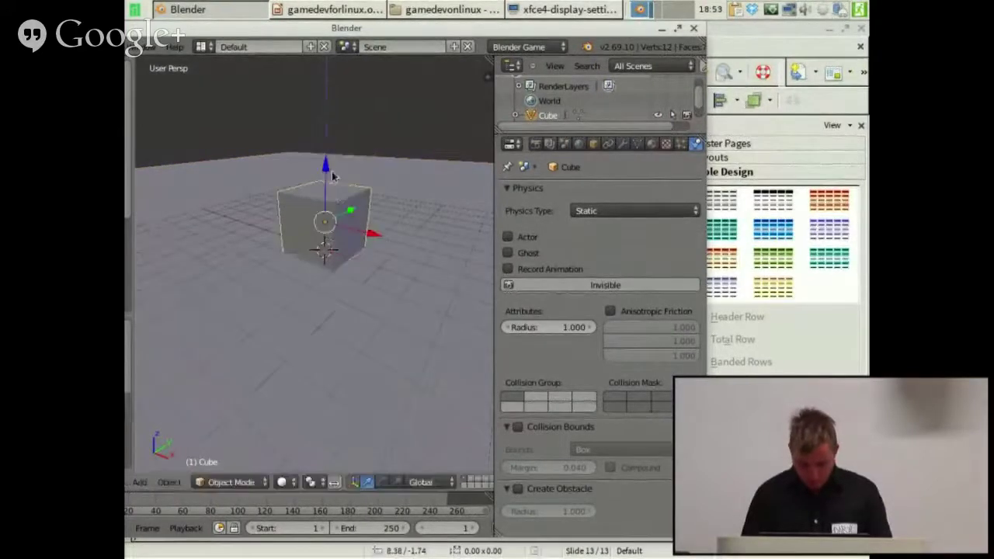
- Stretch the cube along the X axis into a long box and adjust its scale along Z
left_click(377, 261)
key("s")
key("x")
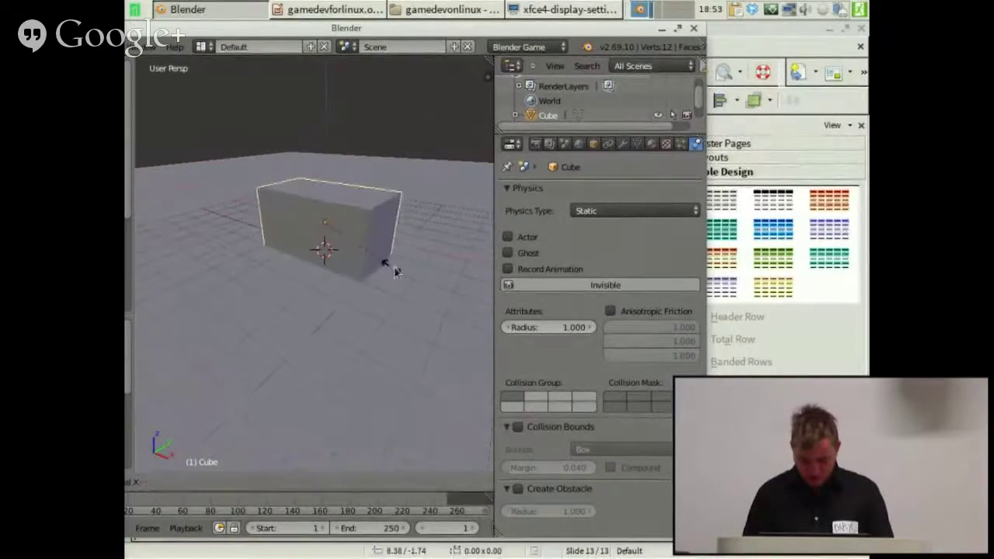
left_click(398, 272)
key("s")
key("z")
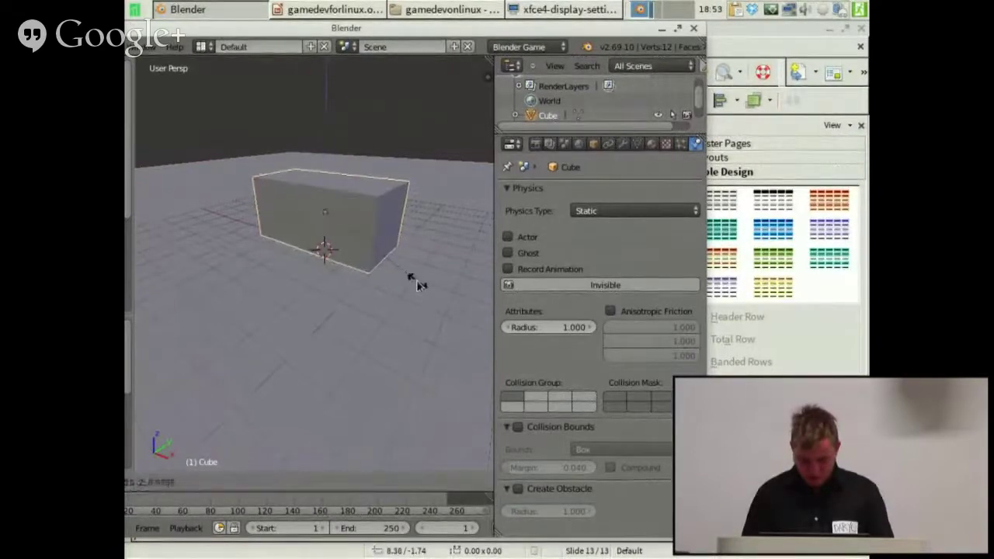
left_click(394, 226)
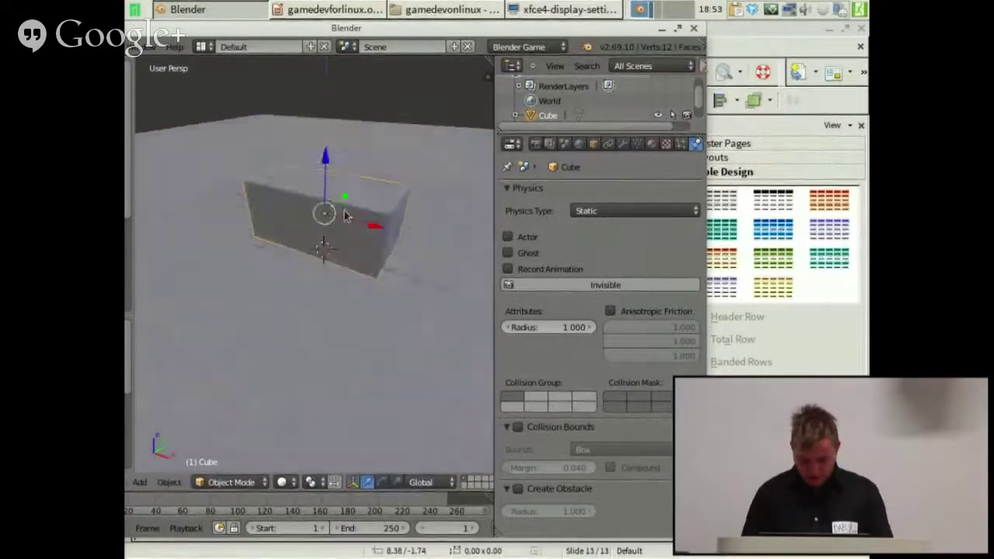
- Edit the box in face select mode and narrow its top face along the X axis to taper the body
key("Tab")
key("ctrl+Tab")
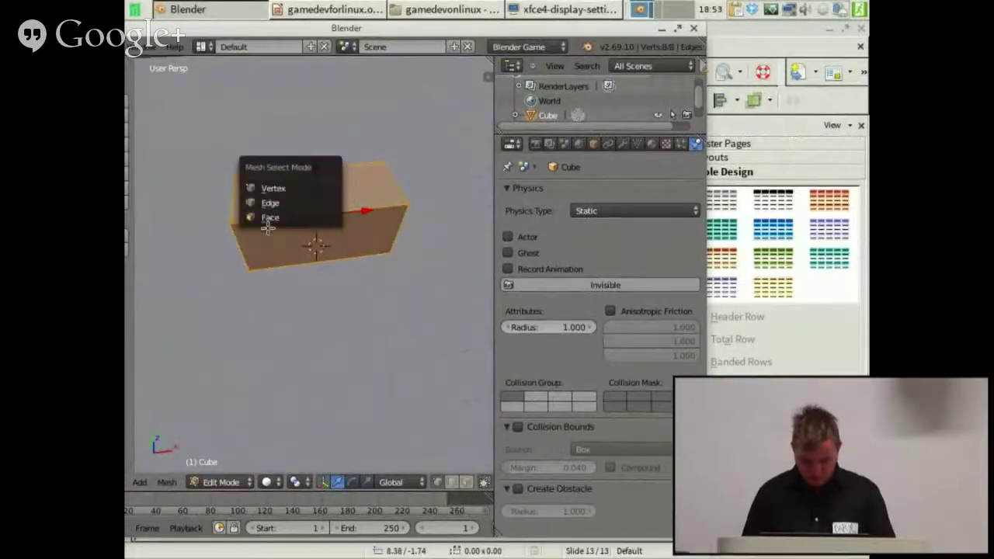
left_click(269, 221)
right_click(317, 192)
key("s")
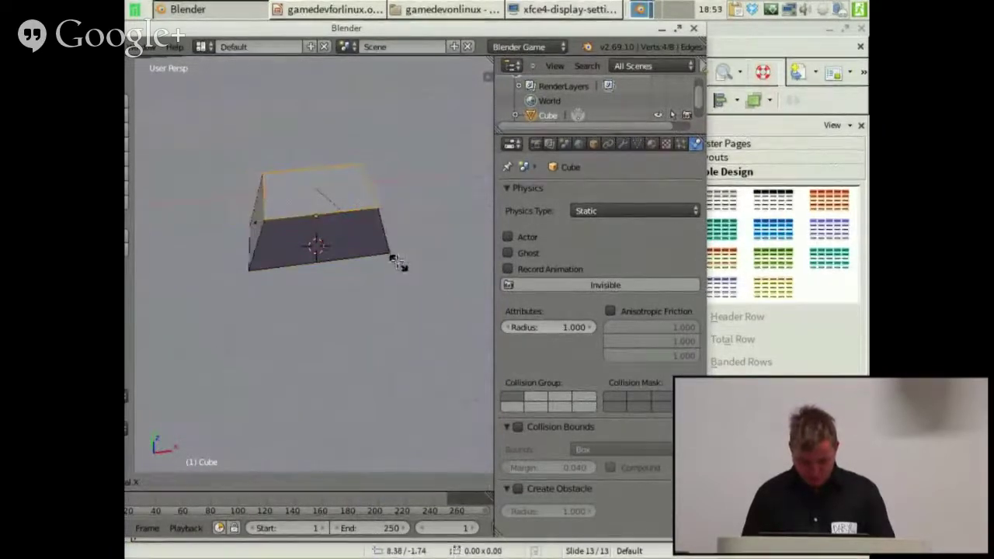
left_click(396, 264)
middle_click_drag(396, 264, 306, 280)
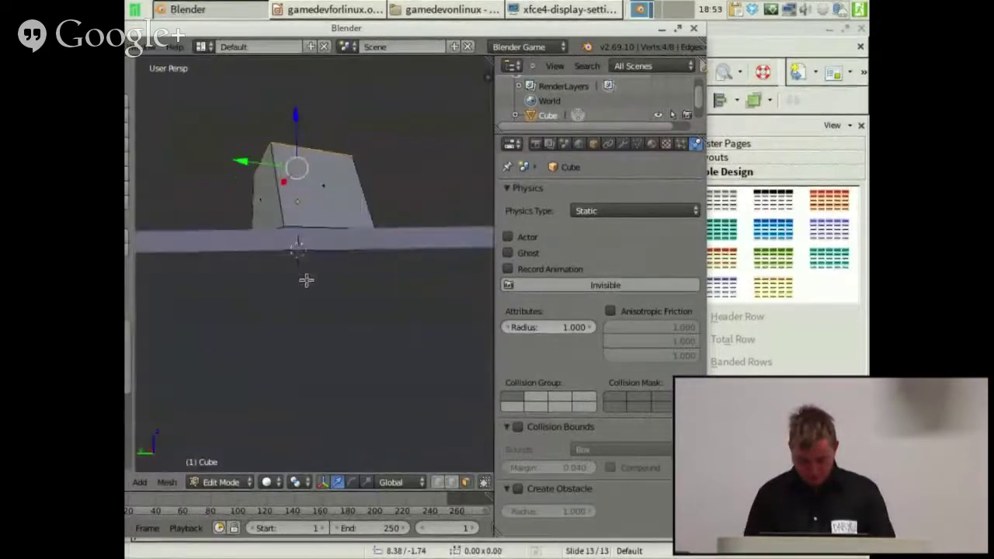
- Widen the bottom face of the tapered body along the Y axis and return to Object Mode
middle_click_drag(293, 228, 298, 233)
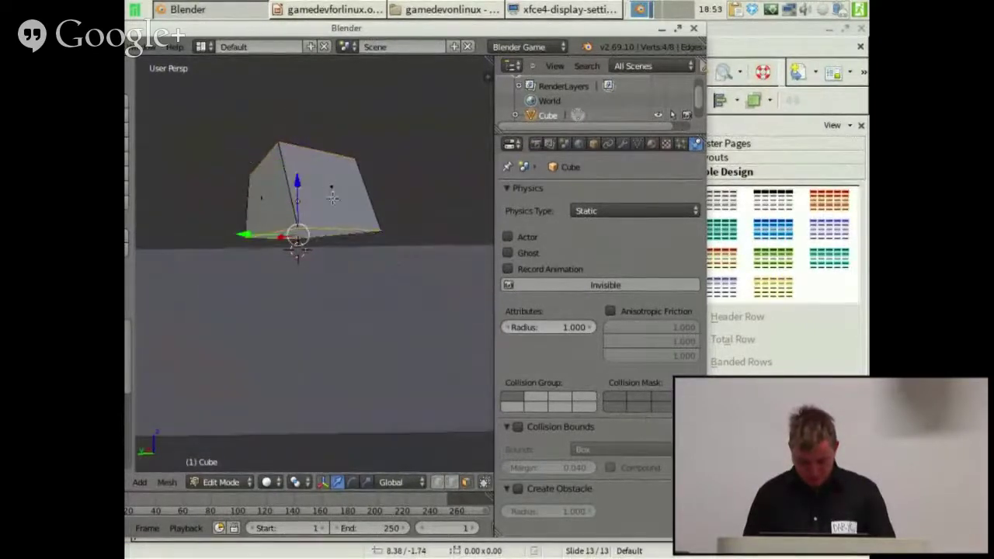
middle_click_drag(332, 199, 331, 209)
key("s")
key("y")
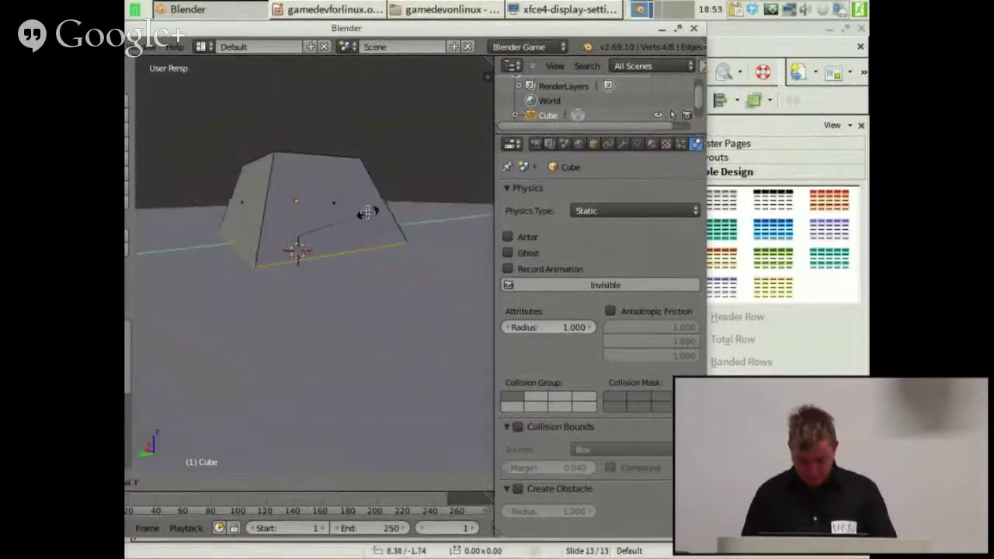
left_click(342, 210)
middle_click_drag(240, 149, 321, 240)
key("Tab")
- Add a cylinder mesh and raise it along Z onto the top of the tapered body
key("shift+a")
mouse_move(321, 240)
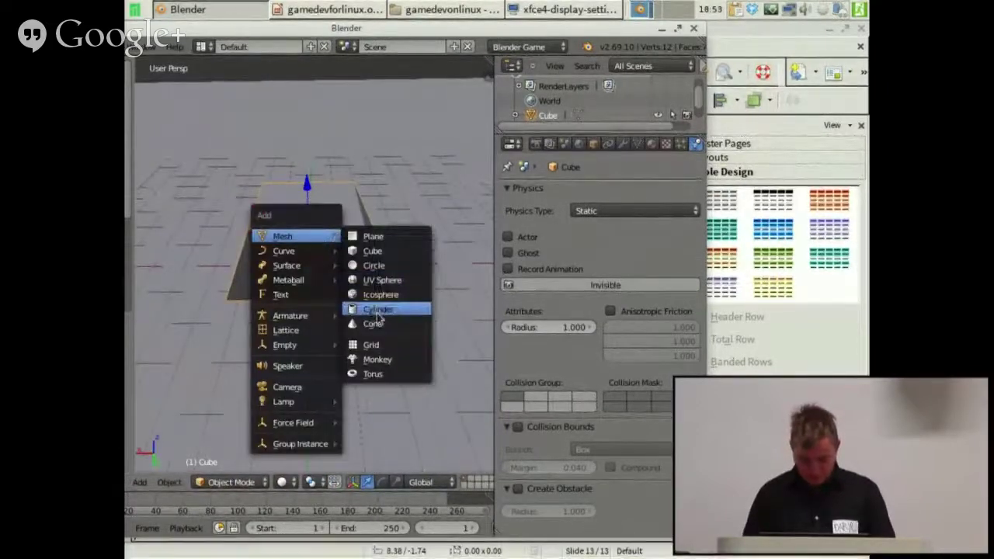
left_click(376, 313)
left_click_drag(307, 223, 314, 171)
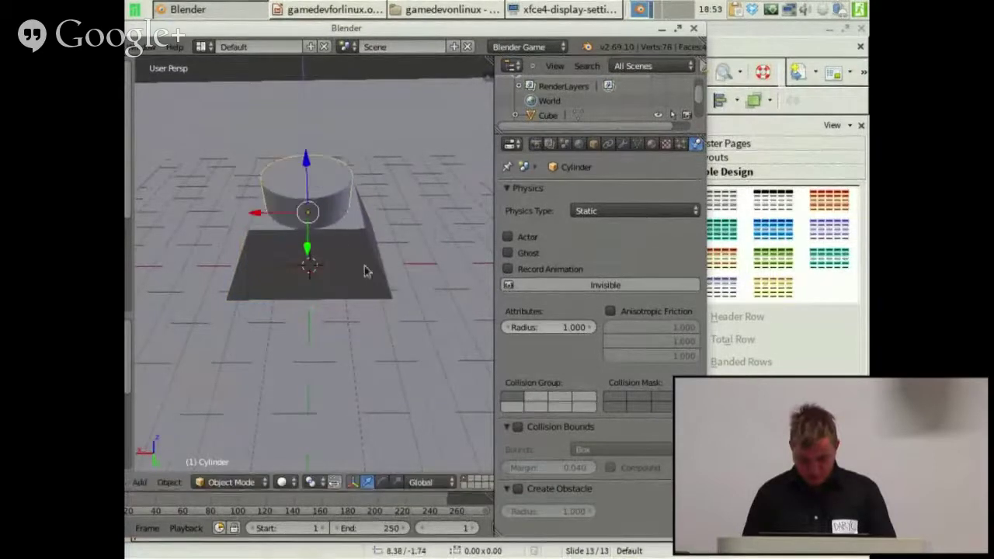
- Shrink the cylinder and flatten it along Z into a small disc-shaped turret on top of the body
middle_click_drag(365, 270, 273, 226)
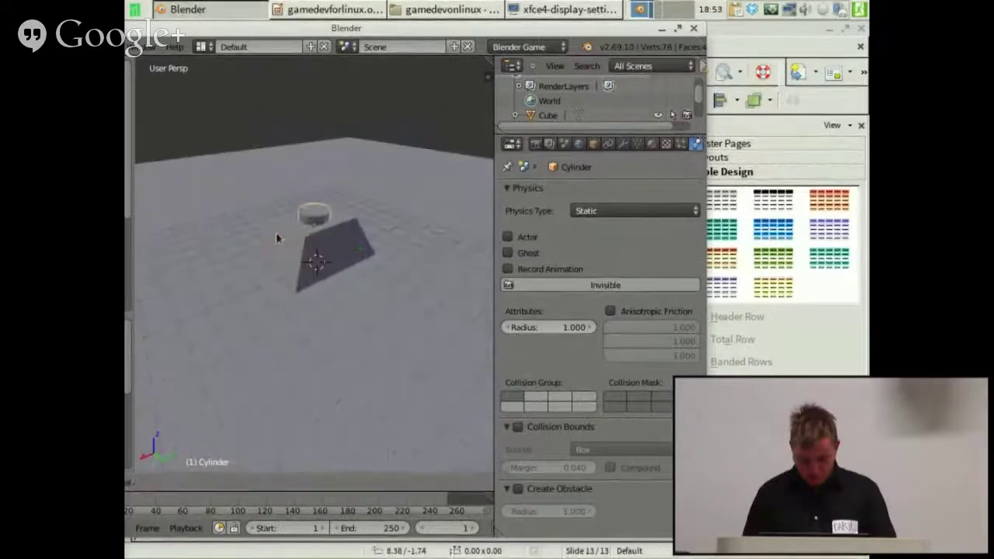
left_click_drag(303, 202, 308, 189)
key("s")
key("z")
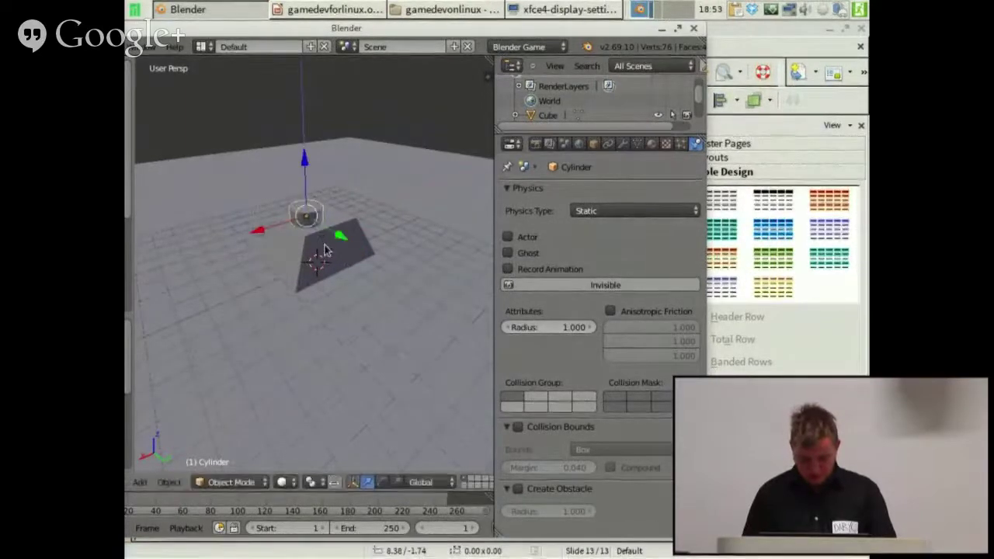
middle_click_drag(325, 248, 307, 231)
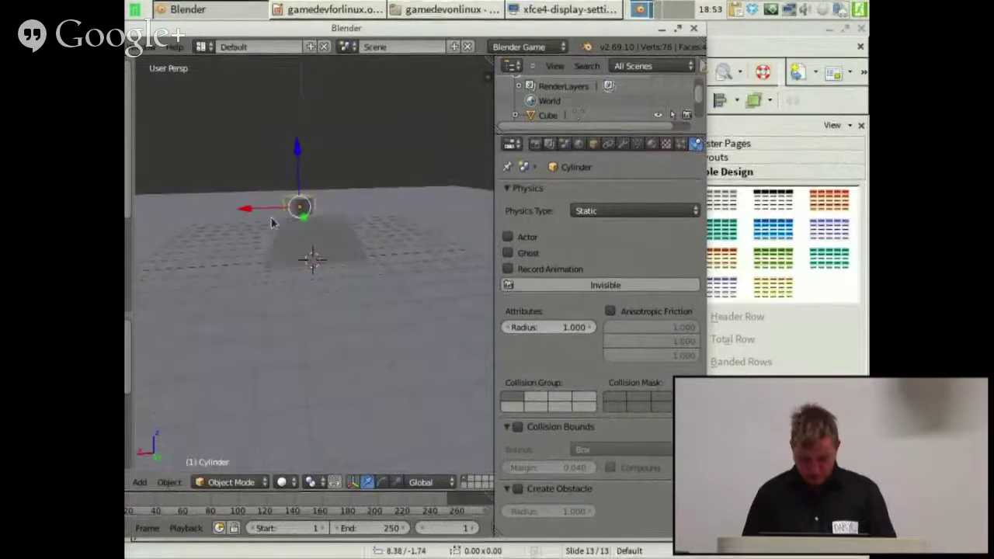
- Add a second cylinder mesh and raise it along Z to the level of the turret's top
key("shift+a")
mouse_move(271, 234)
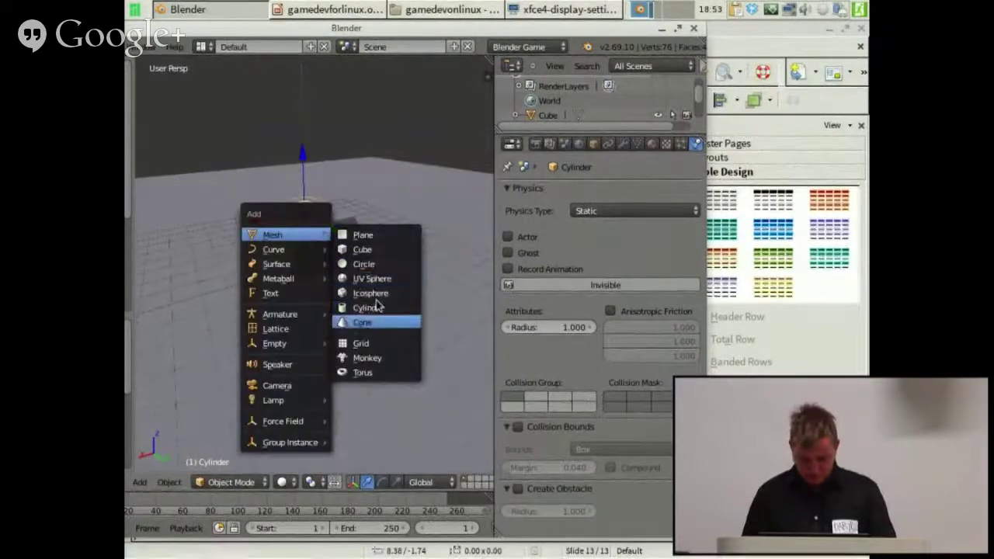
left_click(364, 307)
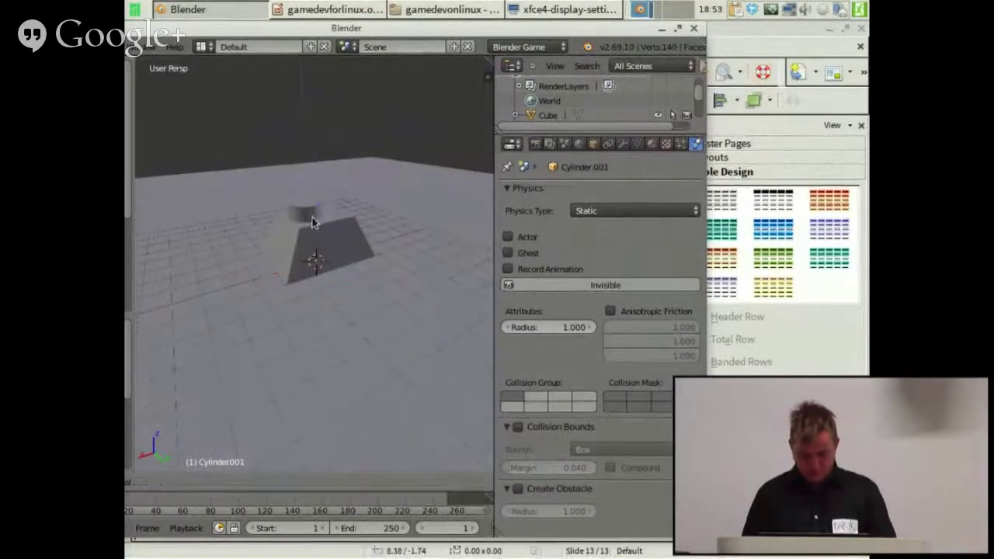
key("z")
left_click(328, 153)
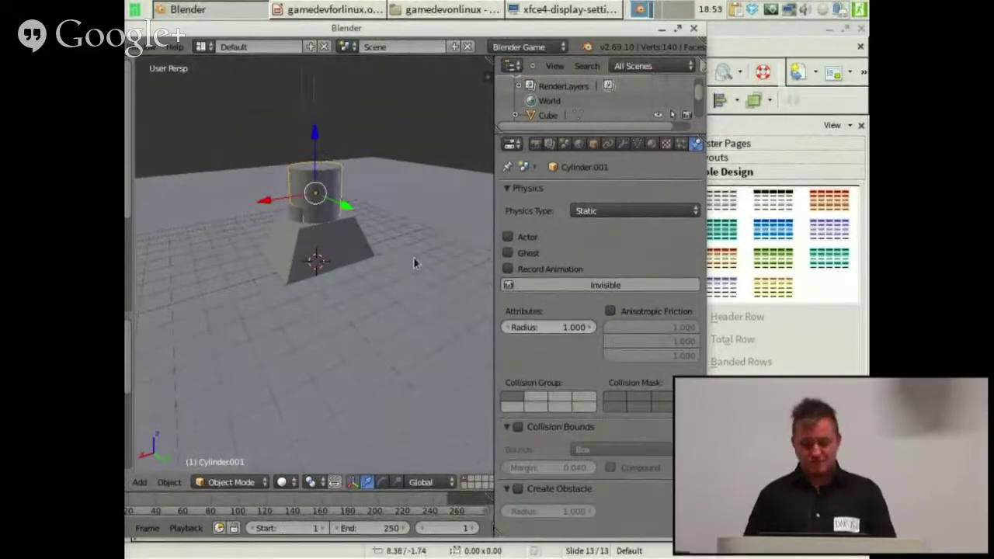
- Shrink the second cylinder into a thin gun barrel and rotate it about the Y axis so it lies horizontally
key("s")
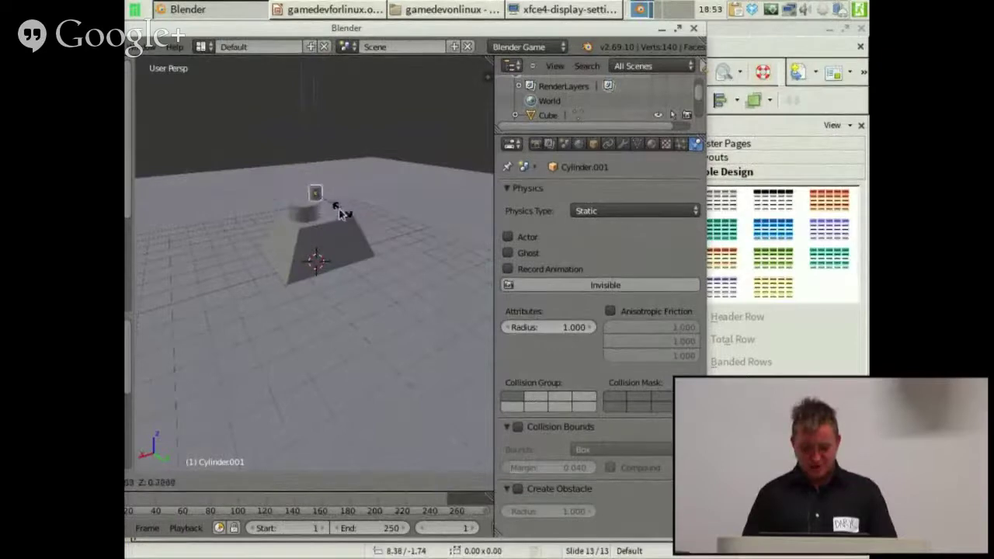
left_click(356, 236)
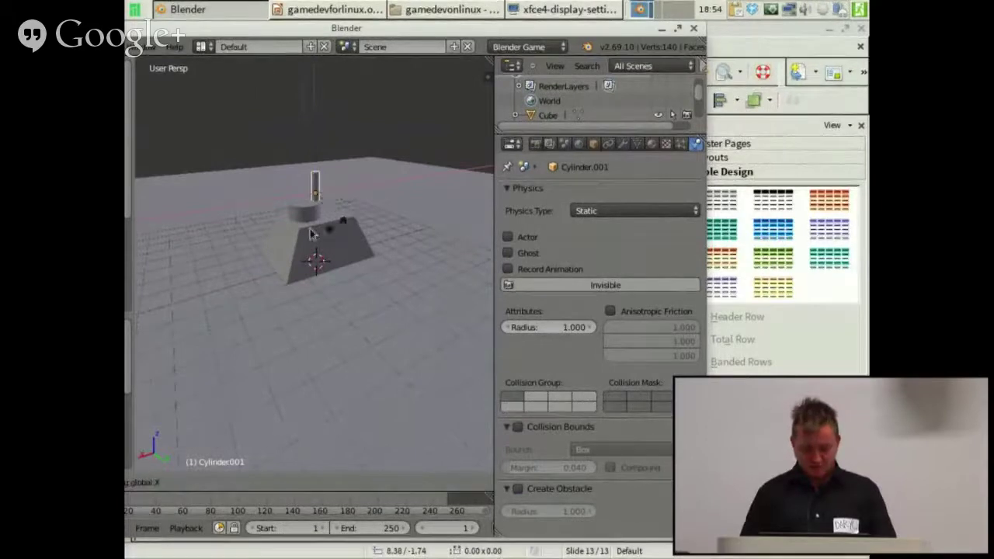
right_click(315, 185)
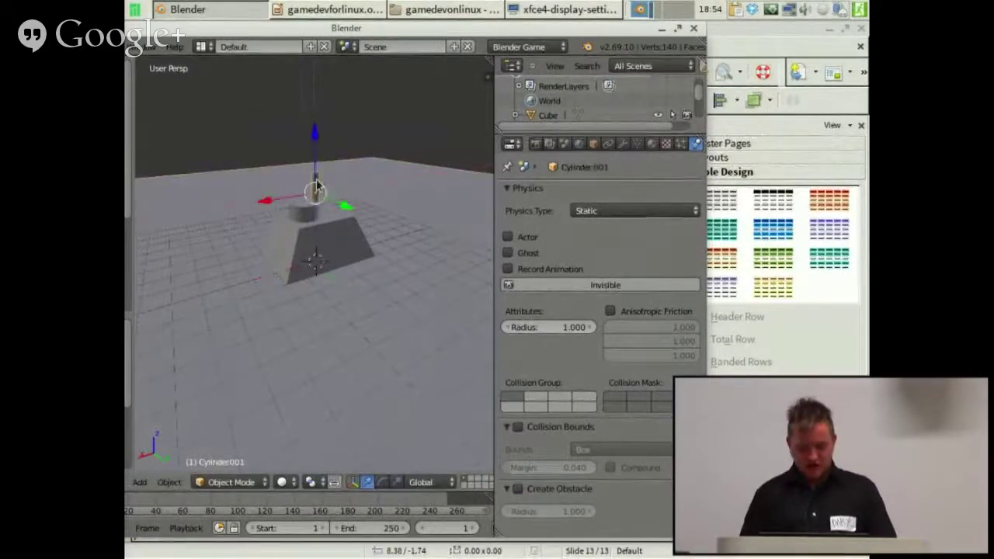
key("r")
key("y")
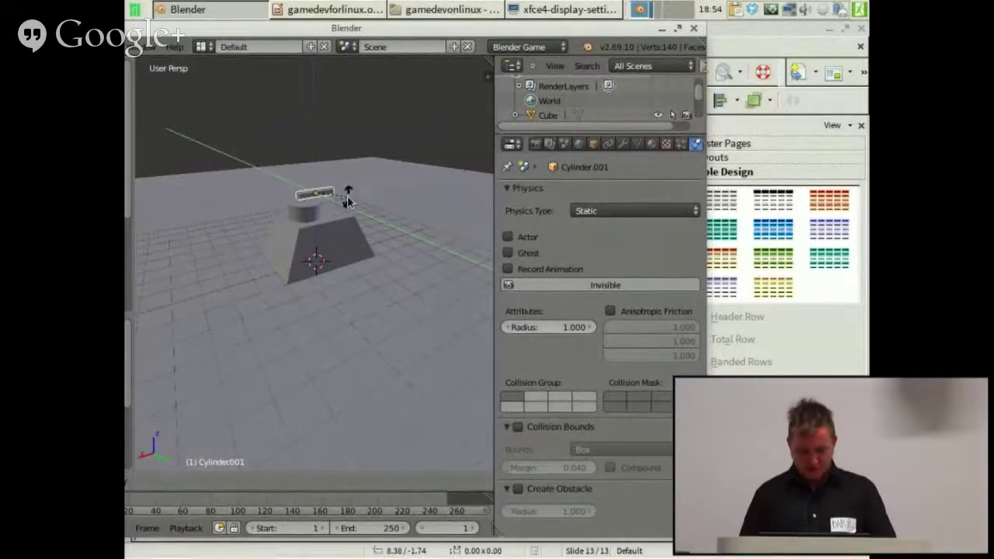
left_click(348, 202)
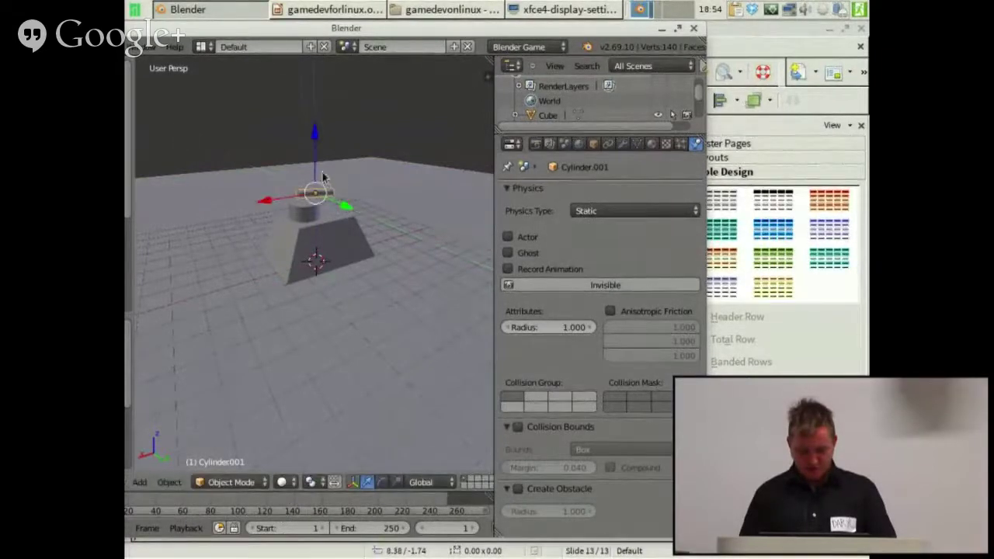
- Fine-tune the barrel's rotation about Y and move it along Z and X so it protrudes from the turret
left_click_drag(353, 204, 351, 212)
key("y")
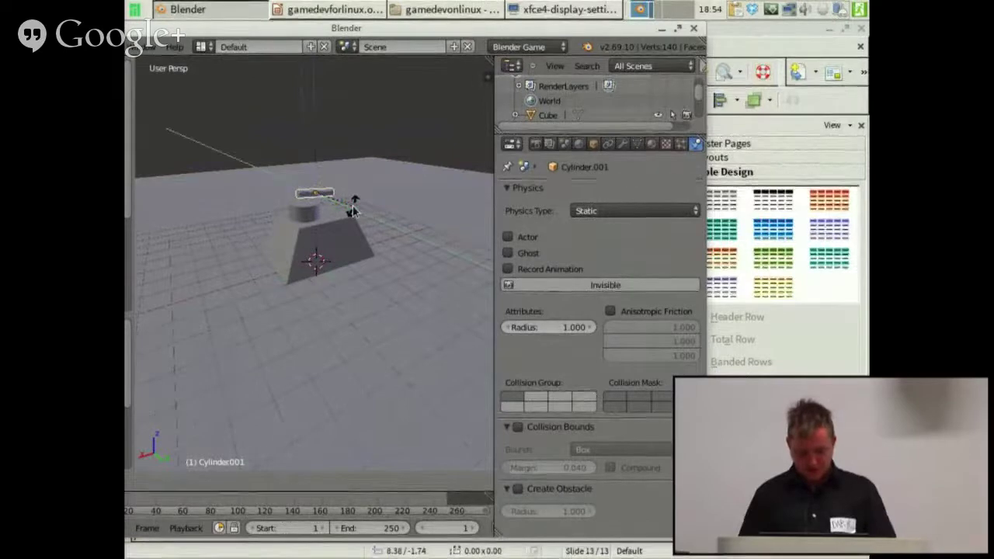
left_click(354, 205)
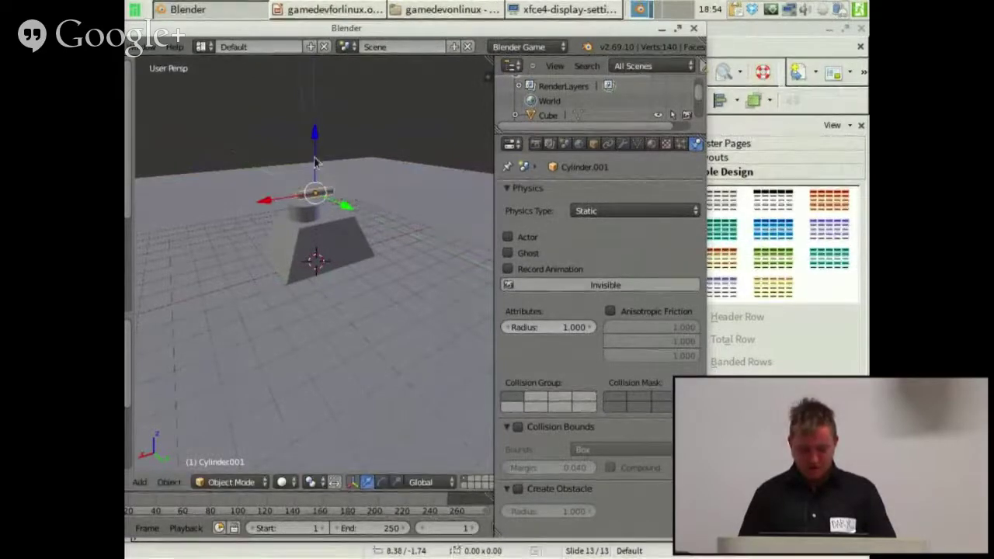
left_click_drag(315, 158, 313, 175)
left_click_drag(289, 214, 300, 216)
- Select the tapered body and shift its bottom face along the X axis in Edit Mode
right_click(313, 231)
middle_click_drag(350, 271, 319, 237)
key("Tab")
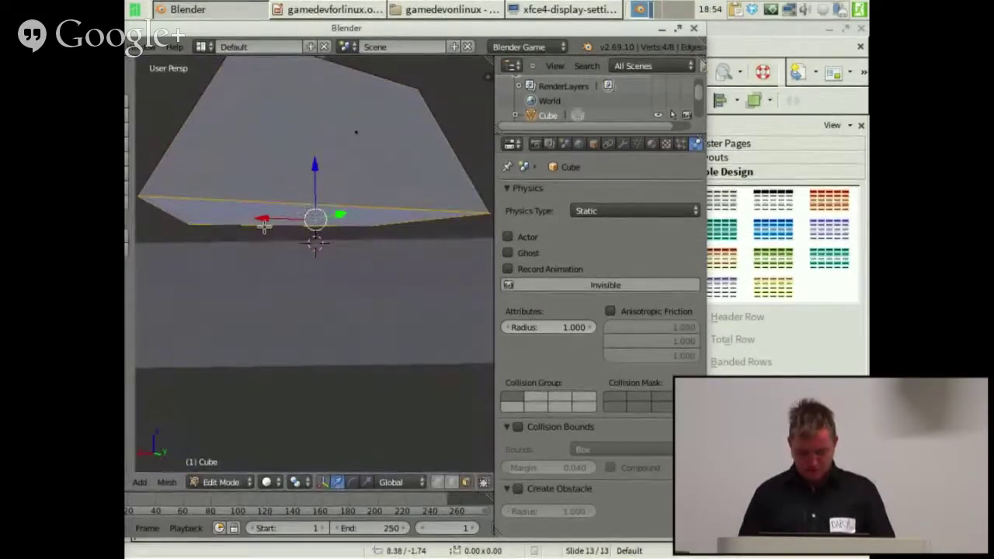
left_click_drag(264, 221, 295, 220)
scroll(316, 206, "down", 3)
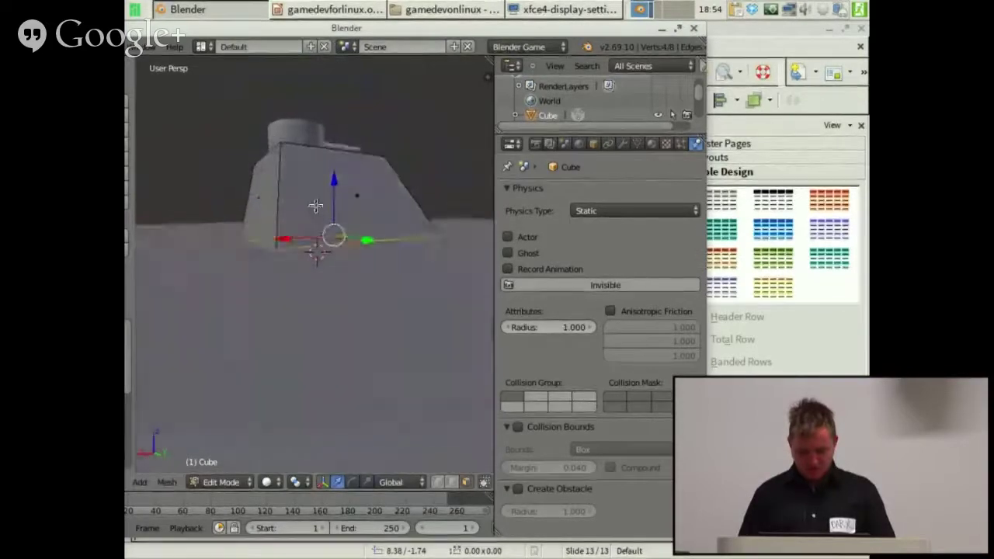
middle_click_drag(315, 205, 341, 258)
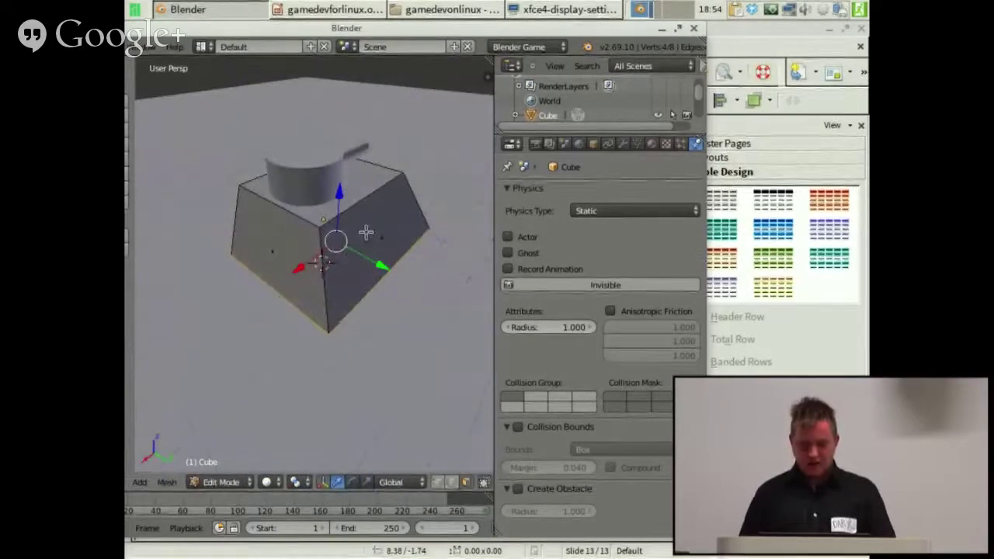
middle_click_drag(362, 219, 296, 210)
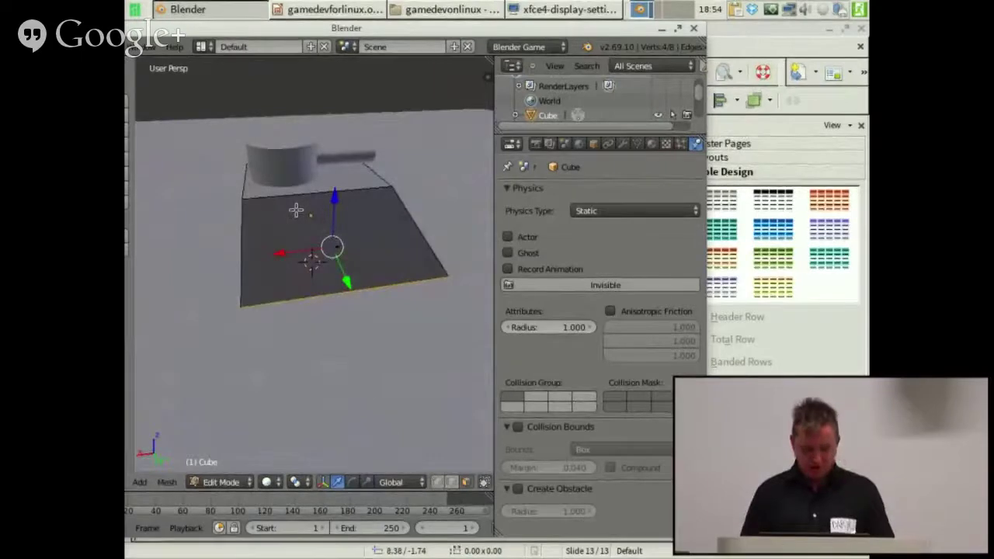
- In Vertex select mode, move the two bottom vertices opposite the barrel outward along X, and return to Object Mode
key("ctrl+Tab")
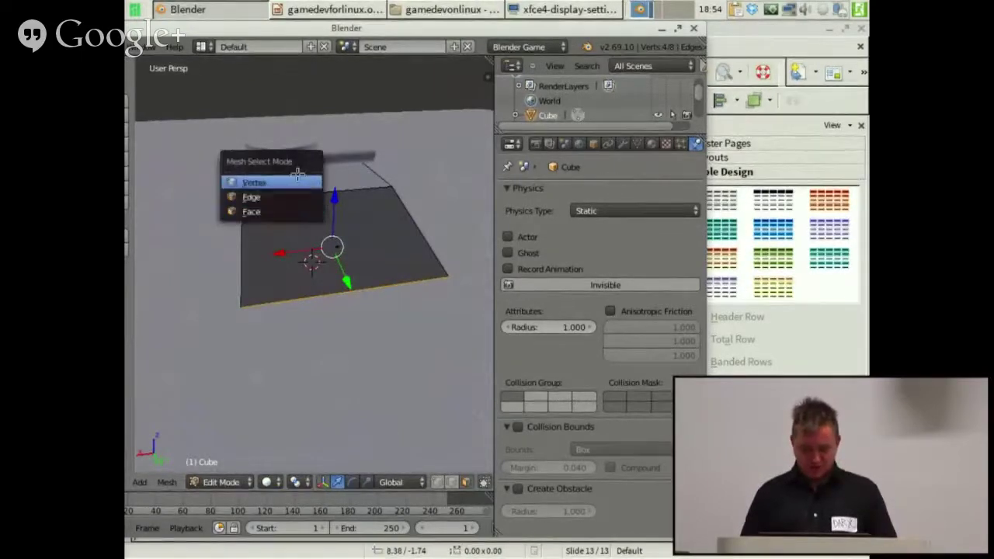
left_click(300, 180)
middle_click_drag(300, 180, 295, 317)
right_click(306, 323)
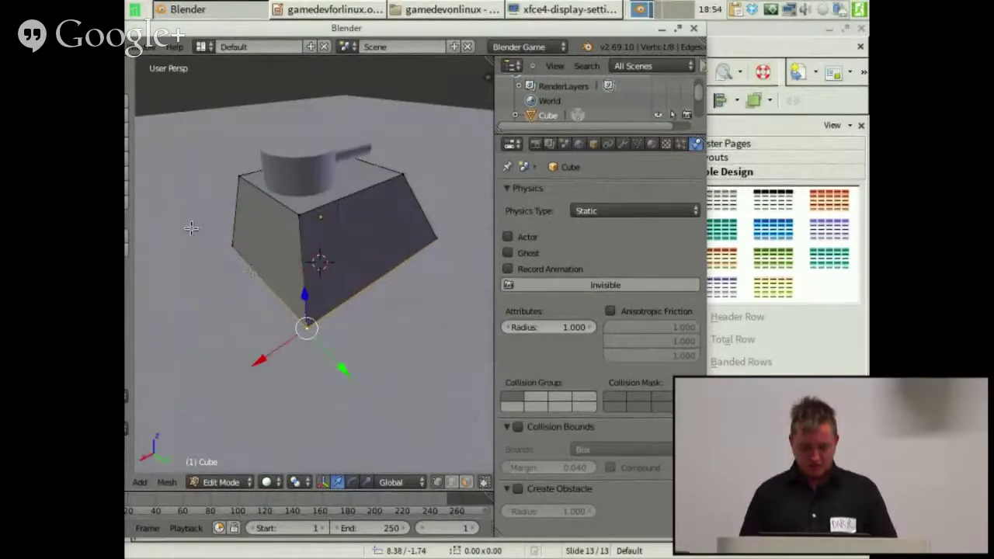
right_click(233, 241, "shift")
left_click_drag(244, 289, 220, 291)
key("Tab")
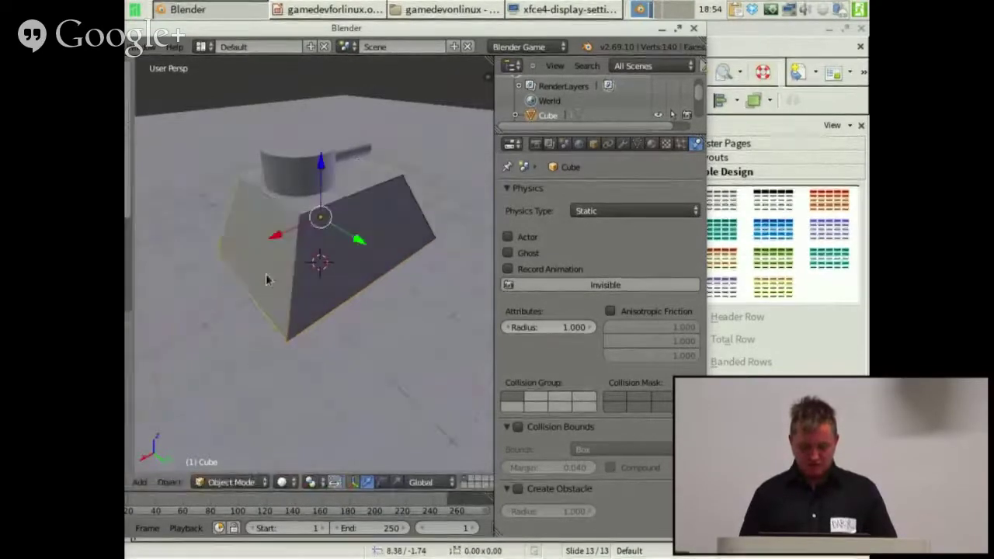
- Select the turret and the barrel together and join them into one object
right_click(308, 177)
right_click(362, 156)
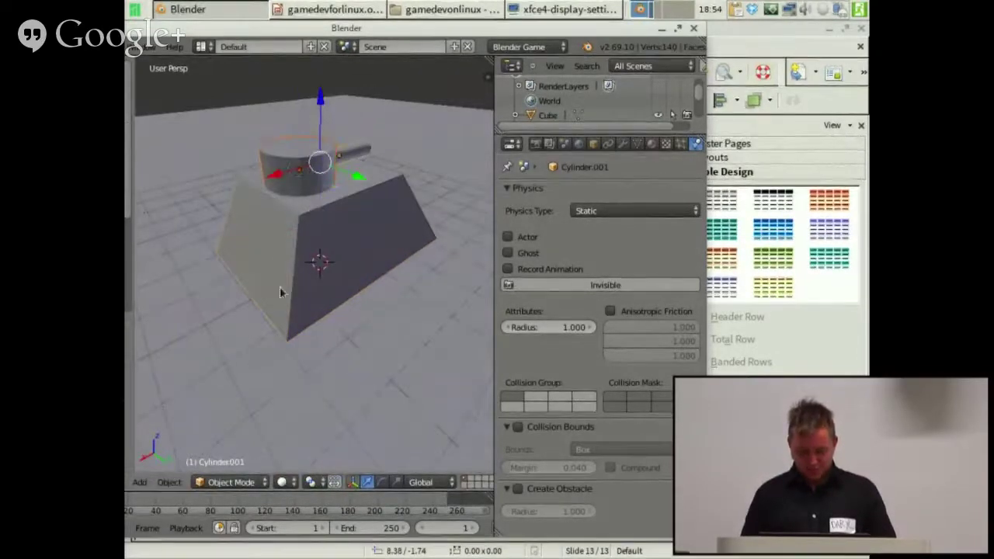
key("ctrl+j")
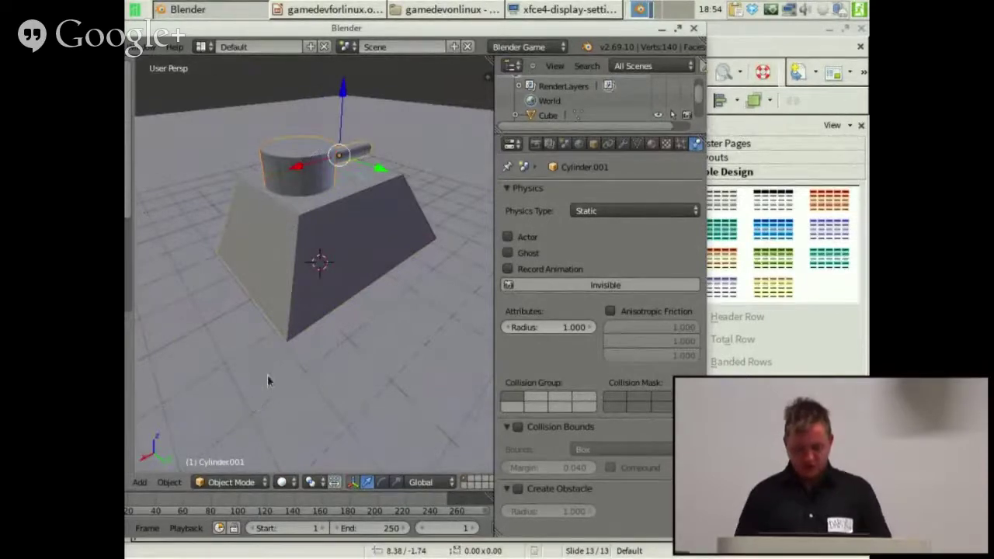
- Select the tapered body, switch to the Game Logic screen layout and reposition the window to reveal its lower area
right_click(311, 249)
middle_click_drag(367, 299, 419, 300)
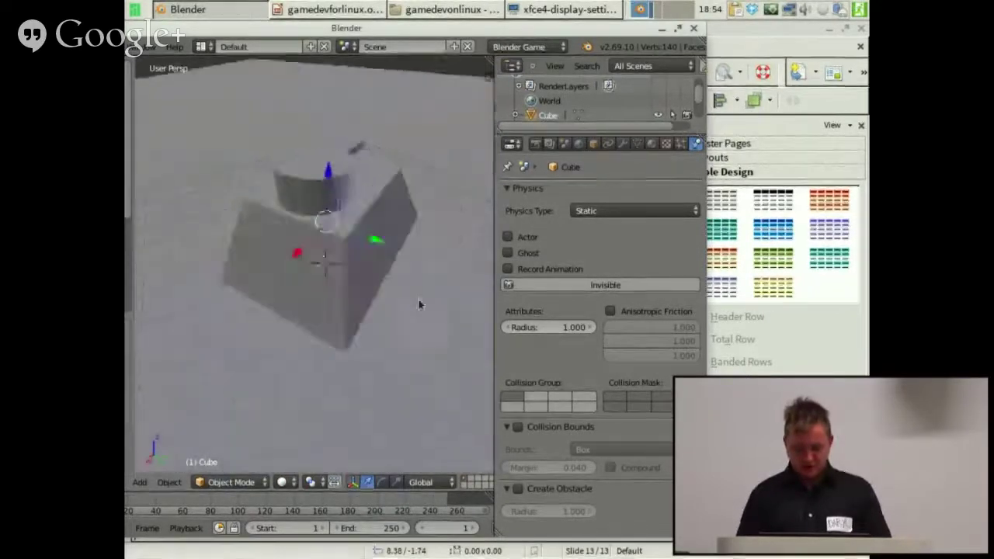
scroll(420, 303, "down", 3)
left_click(206, 45)
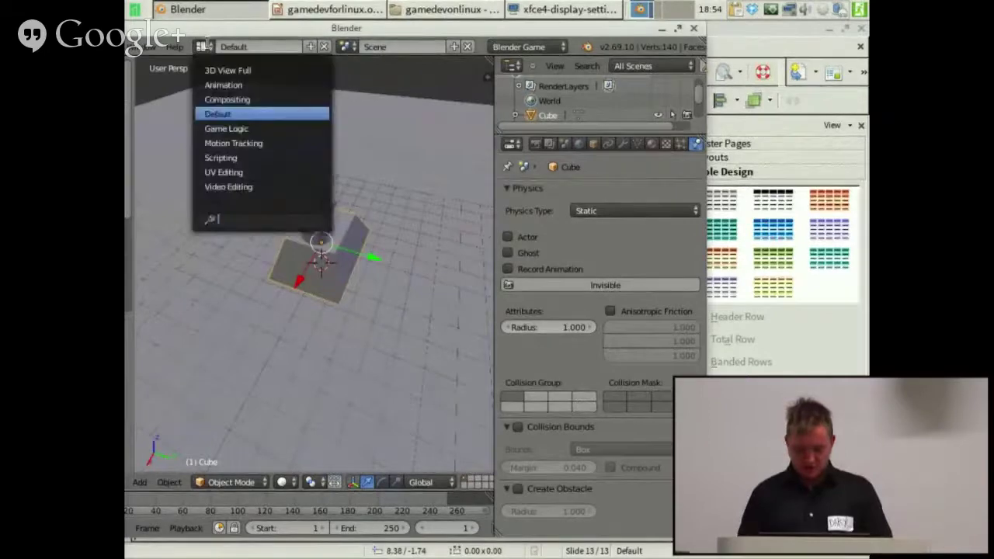
left_click(235, 127)
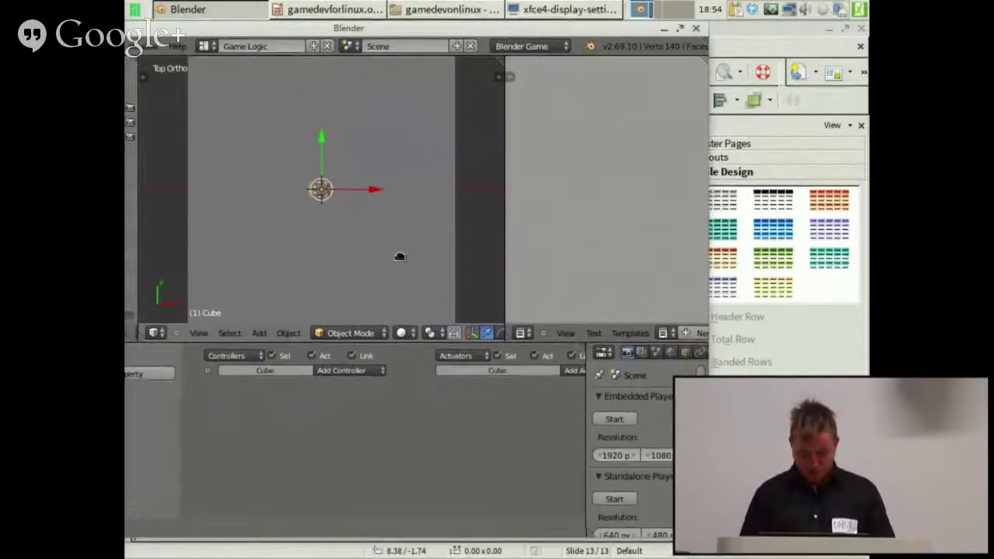
left_click_drag(400, 256, 366, 178, "alt")
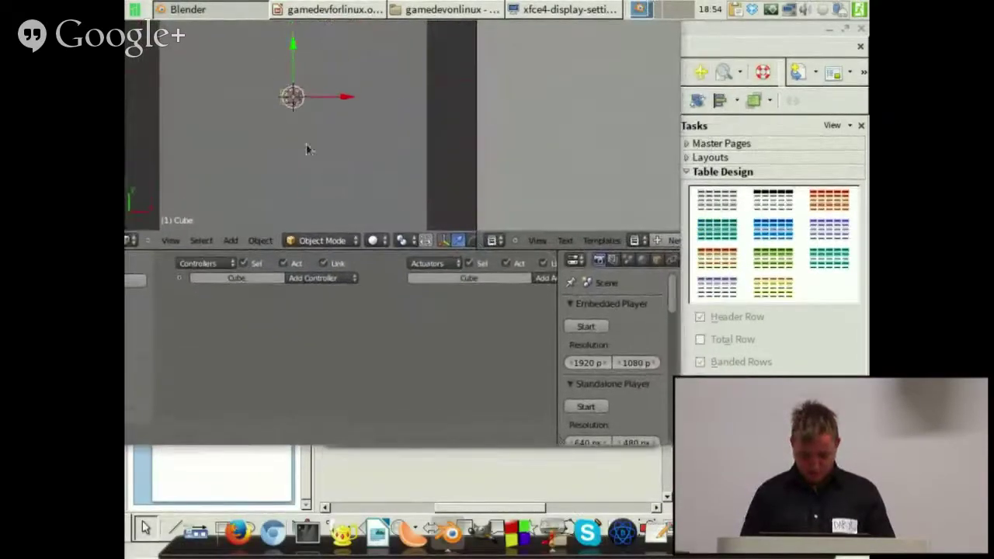
- Parent the joined turret and barrel to the tapered body using the Object option
middle_click_drag(296, 113, 321, 189)
right_click(330, 165)
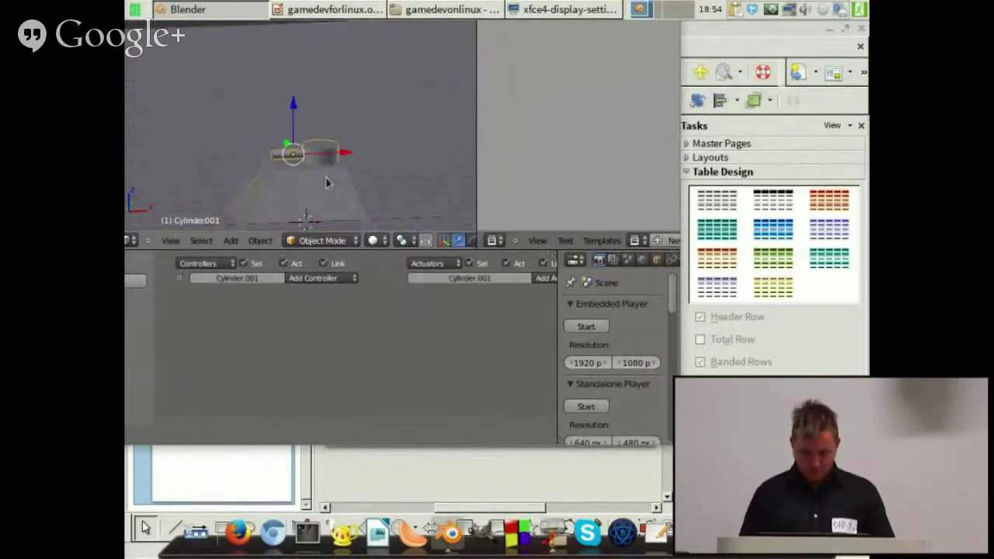
right_click(302, 190, "shift")
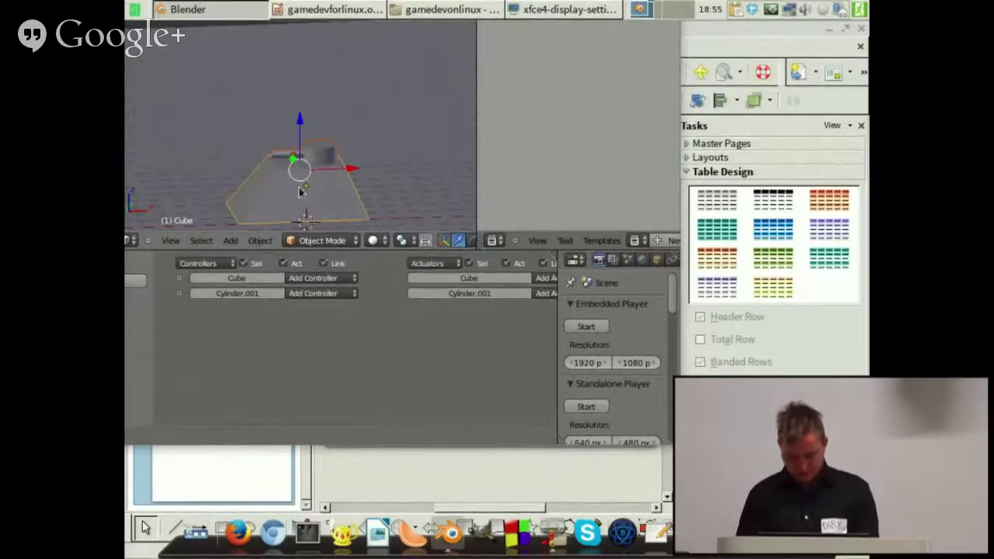
key("ctrl+p")
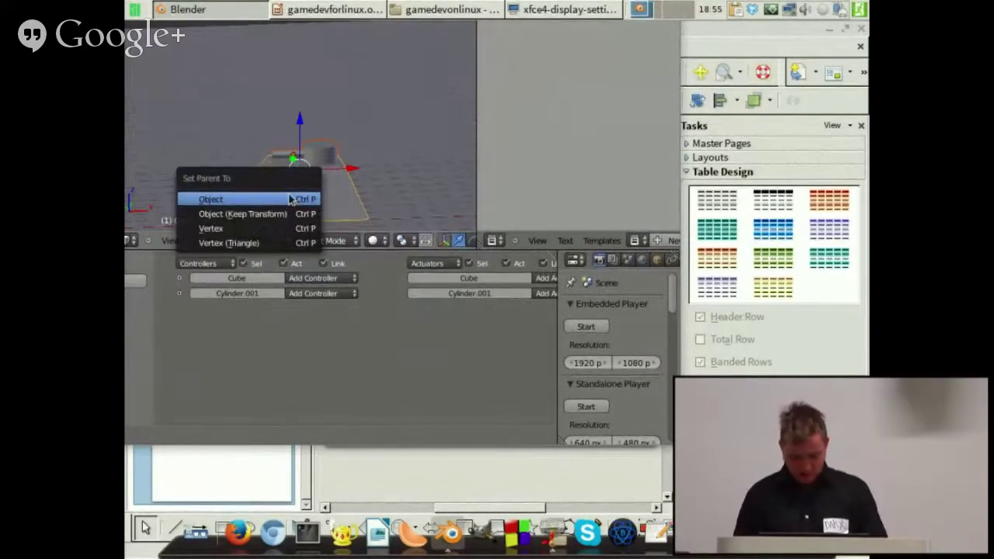
left_click(294, 198)
- Select only the tapered body and reposition the window so the sensor controls of its logic bricks are reachable
right_click(294, 201)
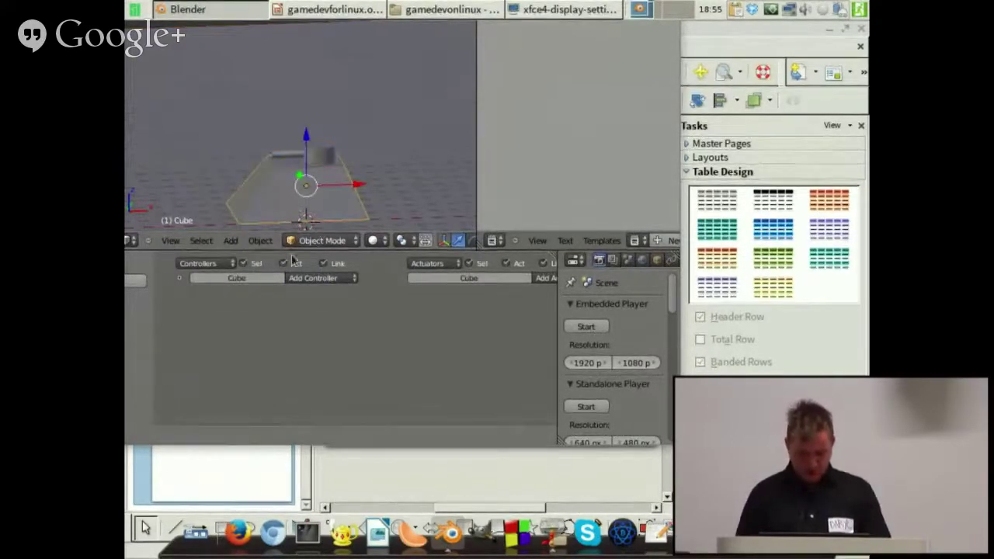
left_click(304, 280)
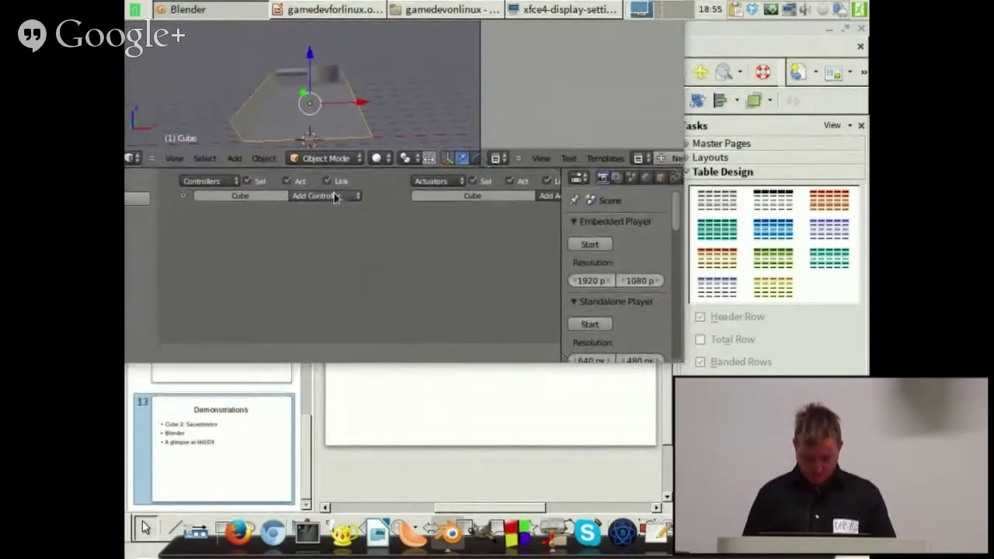
left_click(314, 195)
left_click_drag(274, 255, 443, 253, "alt")
left_click_drag(504, 255, 283, 232, "alt")
scroll(283, 232, "down", 3)
key("alt+Tab")
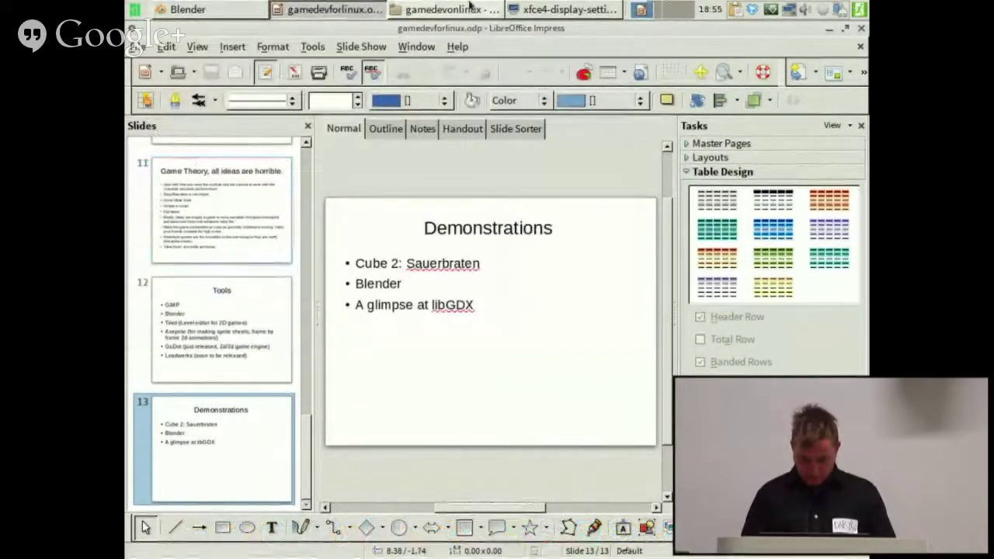
left_click(230, 8)
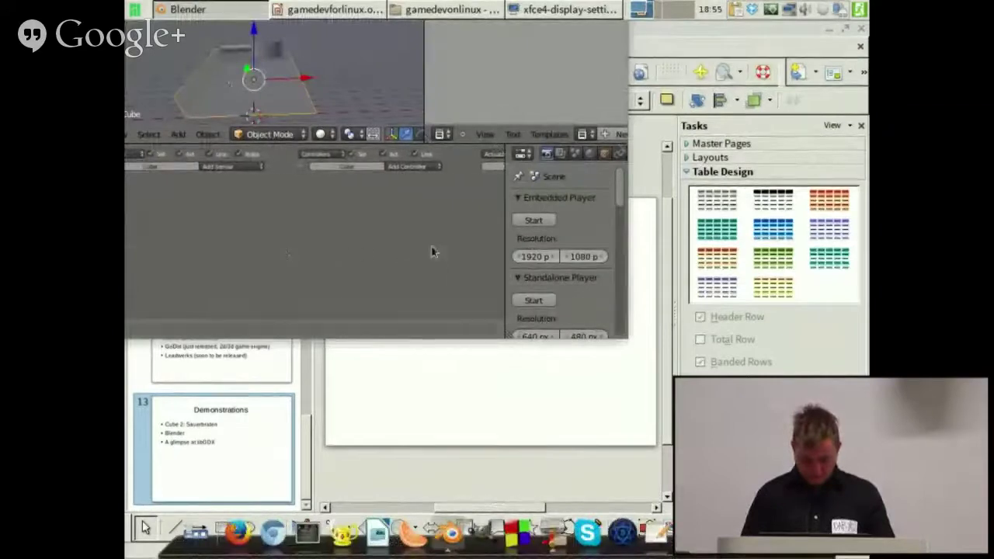
- Add three Keyboard sensors to the tapered body
left_click(227, 167)
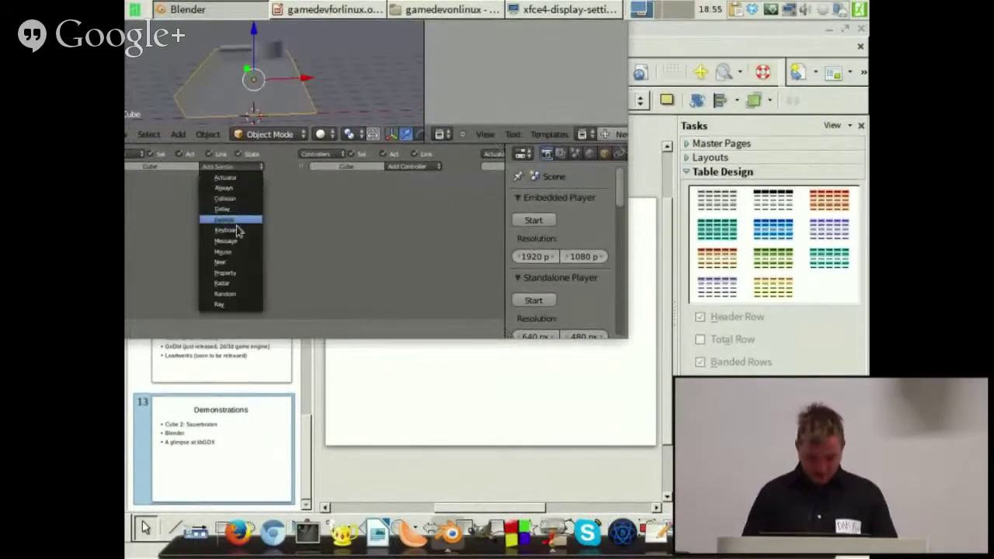
left_click(237, 228)
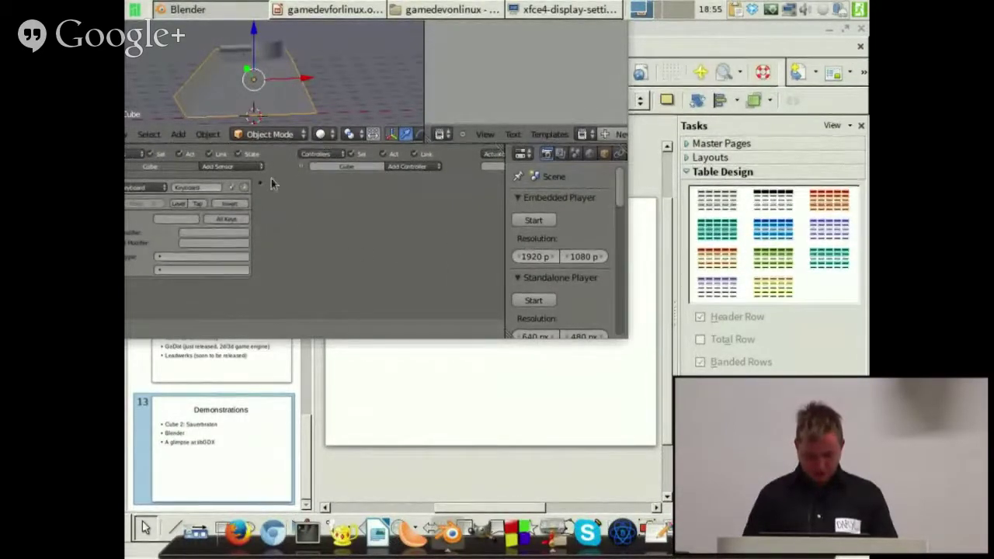
left_click(227, 166)
left_click(250, 231)
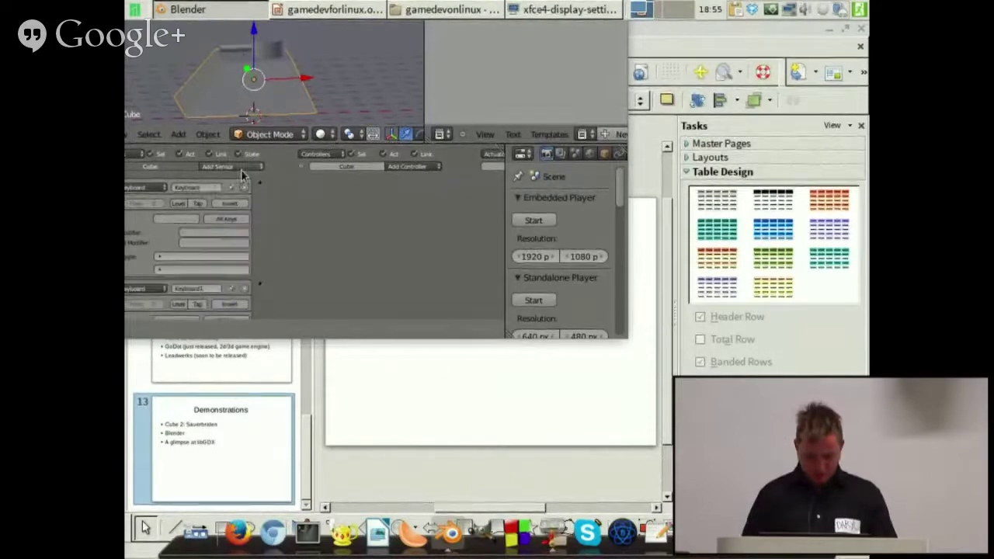
left_click(237, 167)
left_click(242, 233)
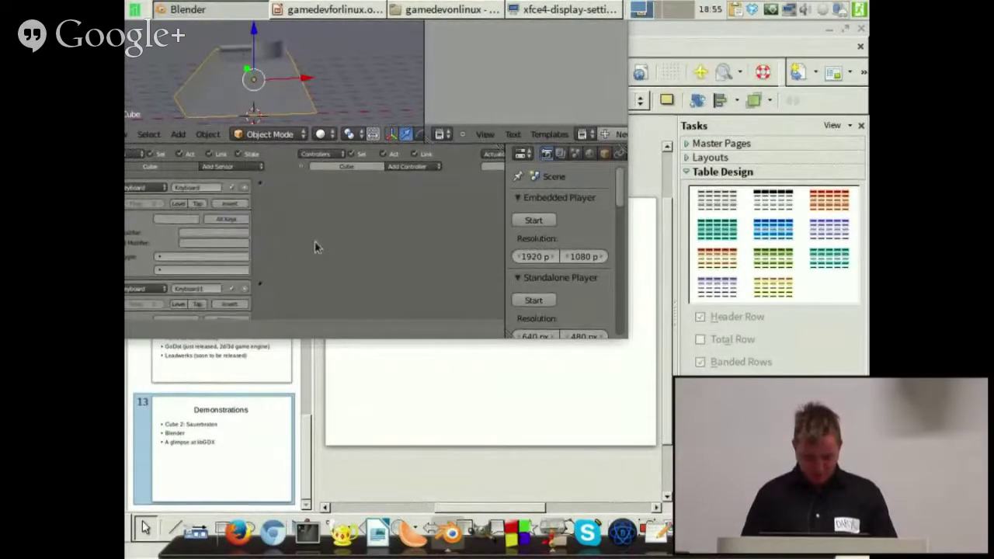
- Bring the whole Sensors column into view and collapse the three Keyboard sensors of the tapered body
mouse_move(316, 247)
middle_mouse_down()
mouse_move(396, 211)
mouse_move(311, 244)
middle_mouse_up()
key("alt+Tab")
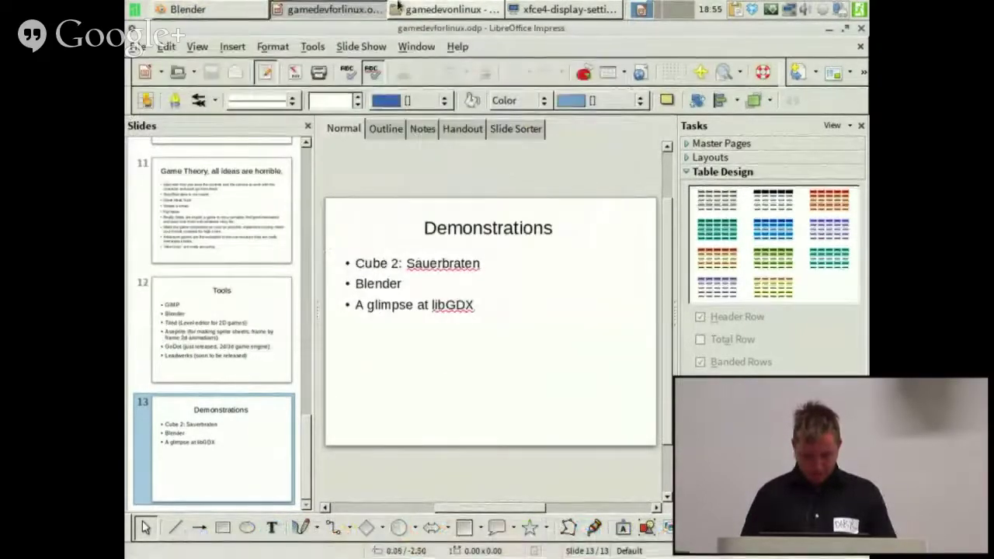
key("alt+Tab")
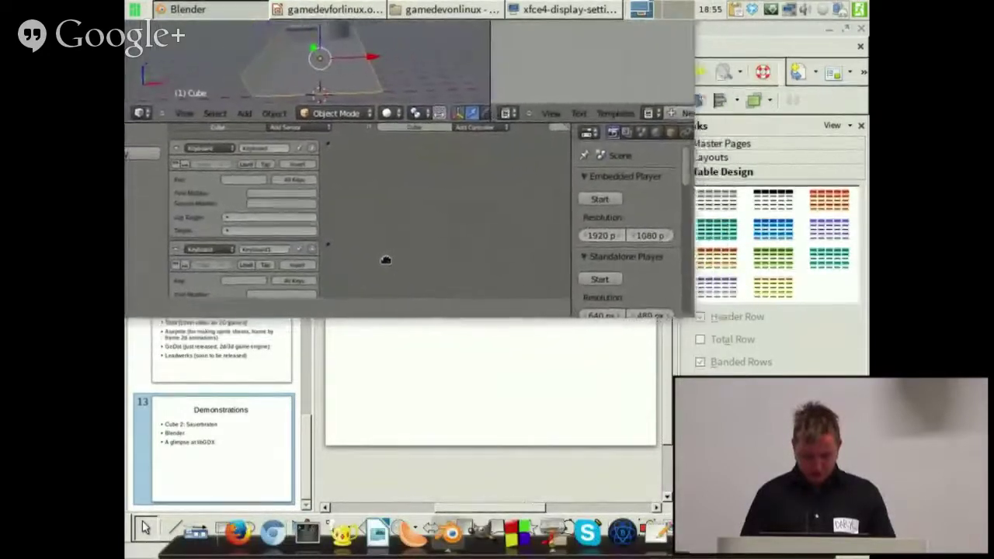
scroll(349, 219, "down", 1)
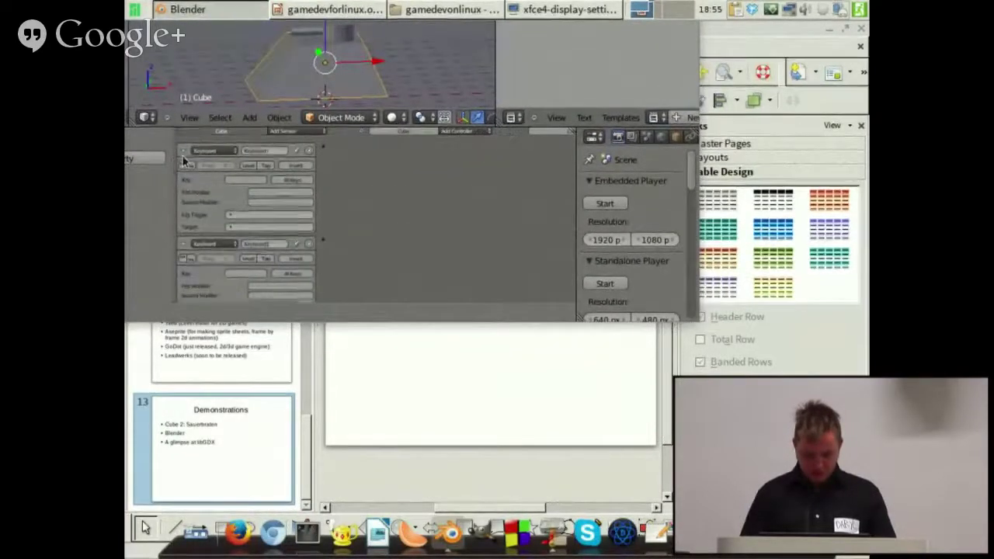
left_click(183, 150)
left_click(183, 168)
left_click(181, 201)
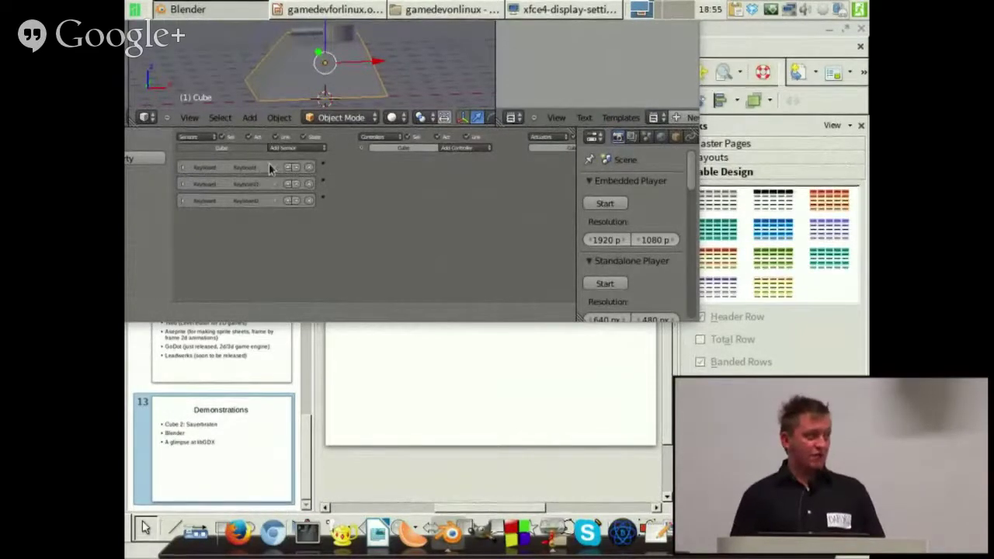
- Add a fourth Keyboard sensor to the tapered body and assign the W key to the first sensor
left_click(297, 148)
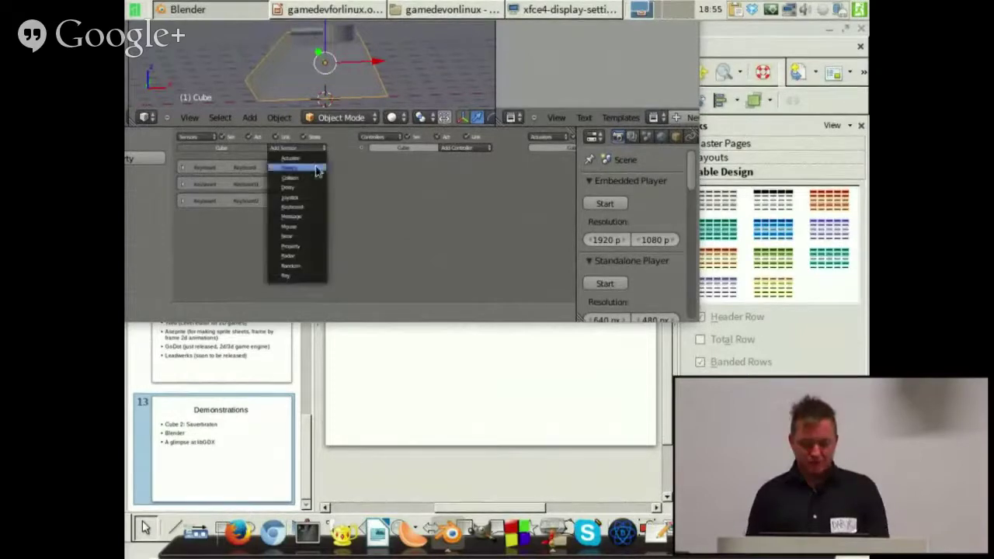
left_click(304, 215)
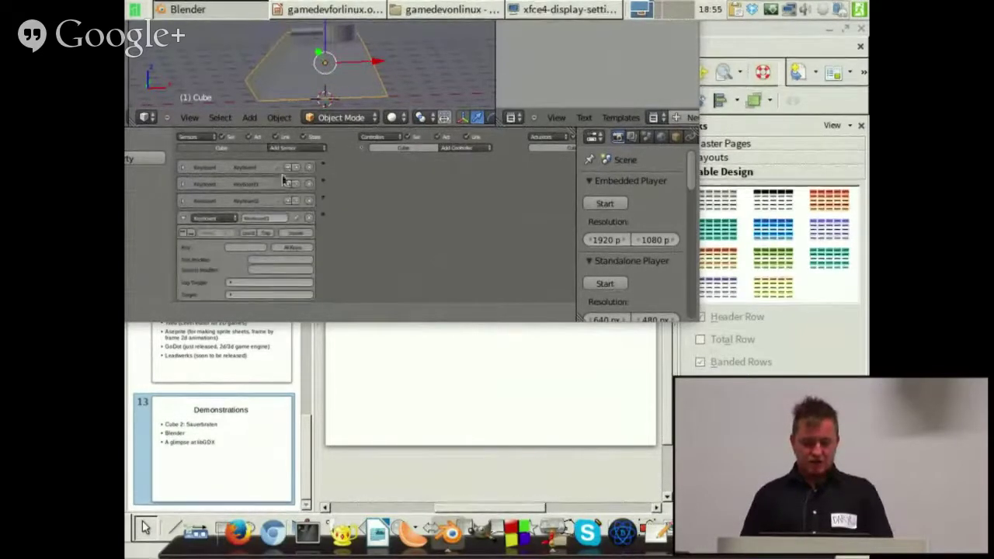
left_click(183, 167)
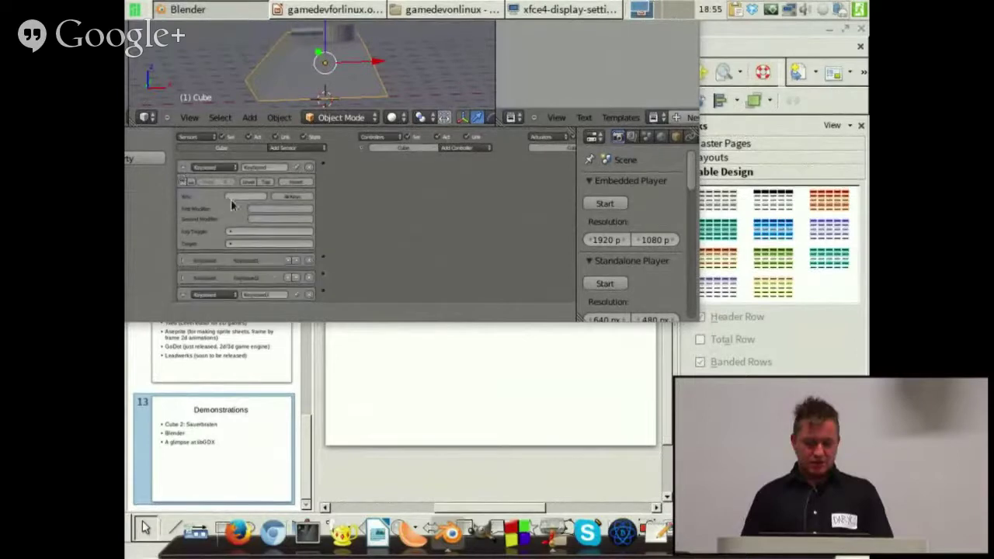
left_click(459, 148)
left_click(460, 226)
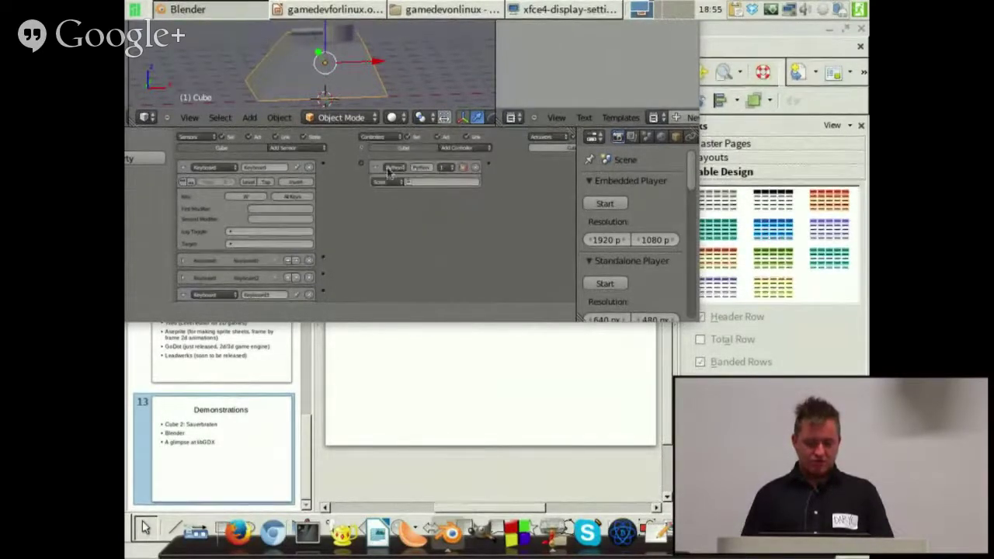
left_click_drag(324, 166, 349, 174)
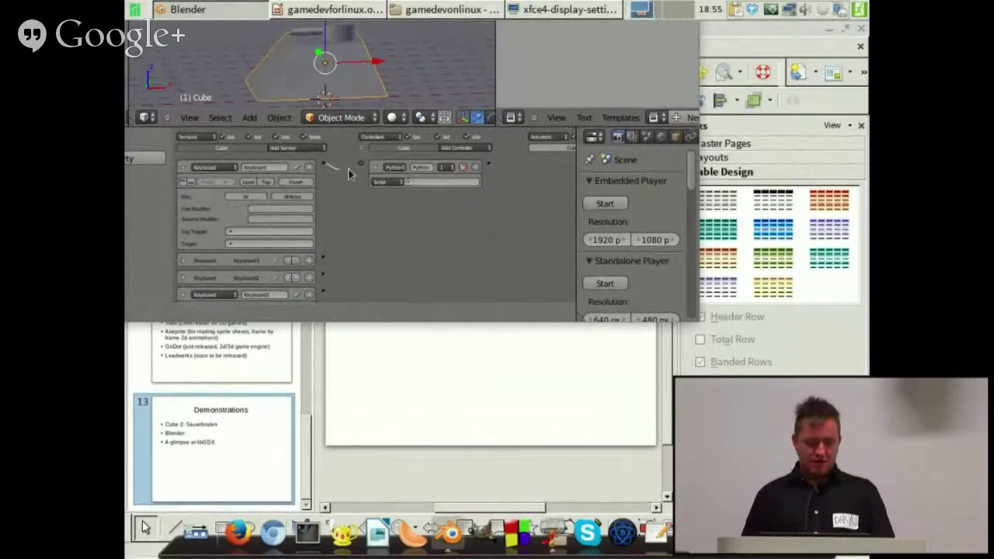
left_click(476, 168)
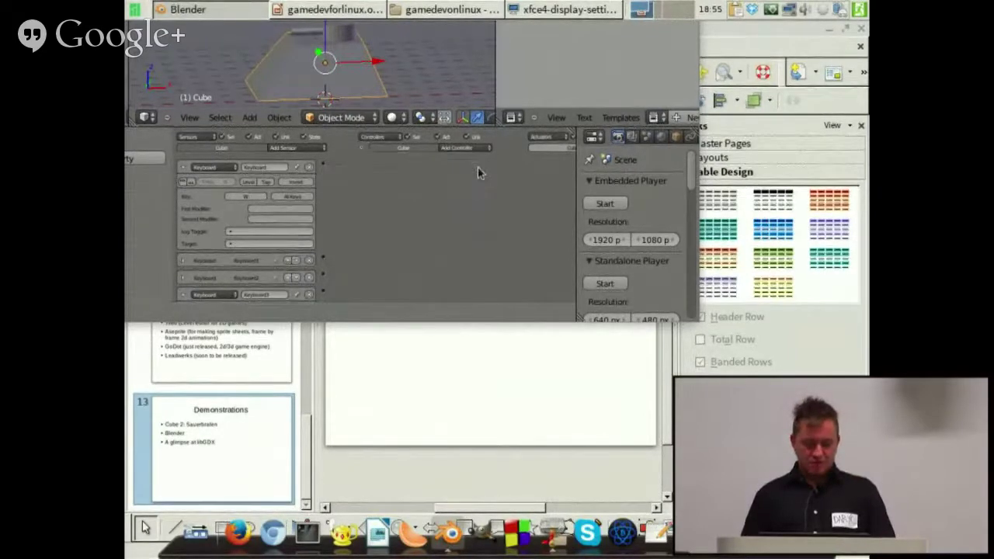
- Assign the S key to the second Keyboard sensor and collapse the first two sensors
left_click(184, 167)
left_click(181, 185)
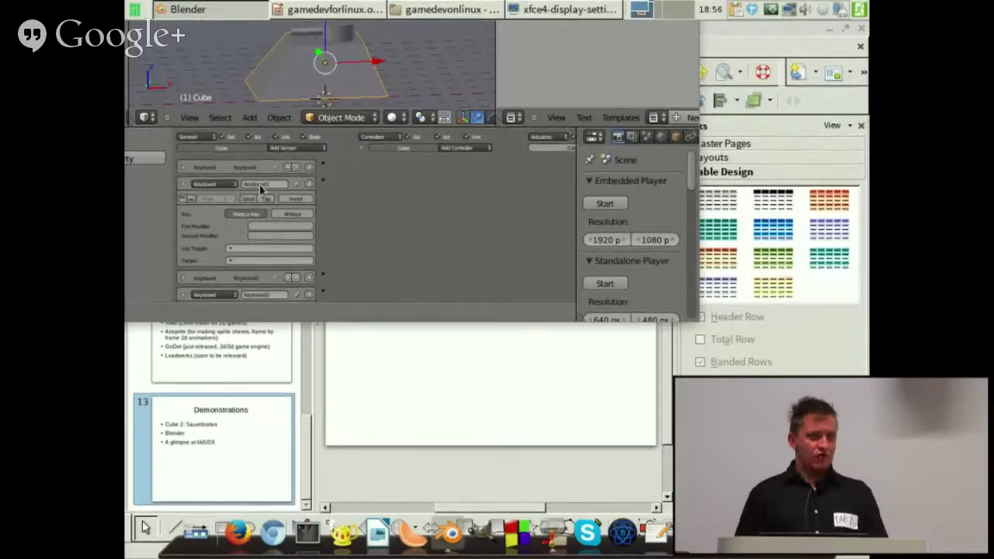
left_click(308, 148)
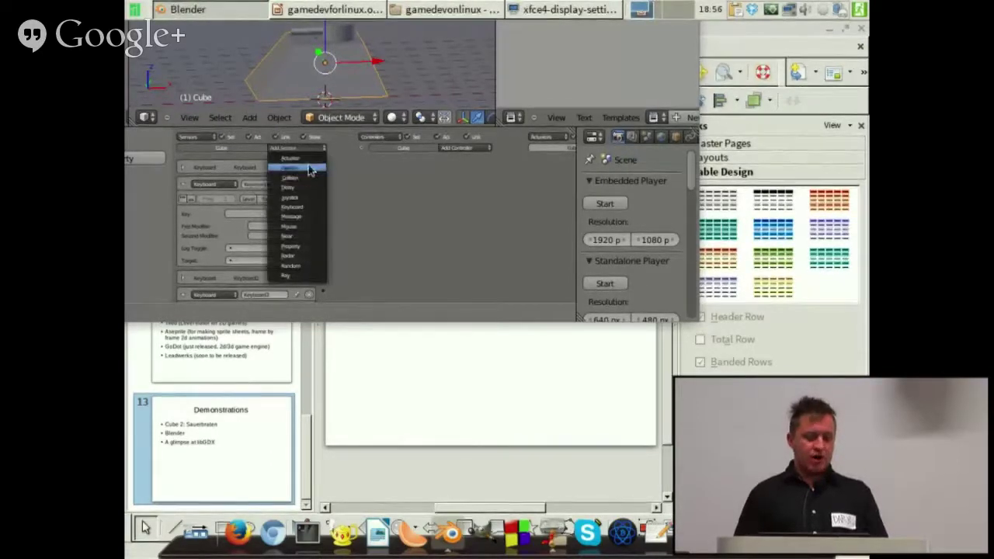
left_click(358, 179)
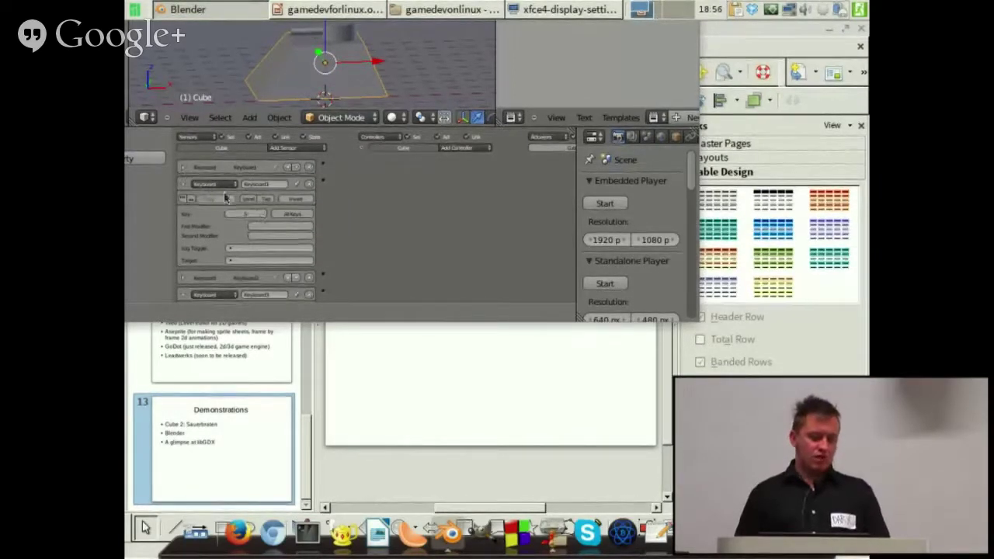
left_click(185, 184)
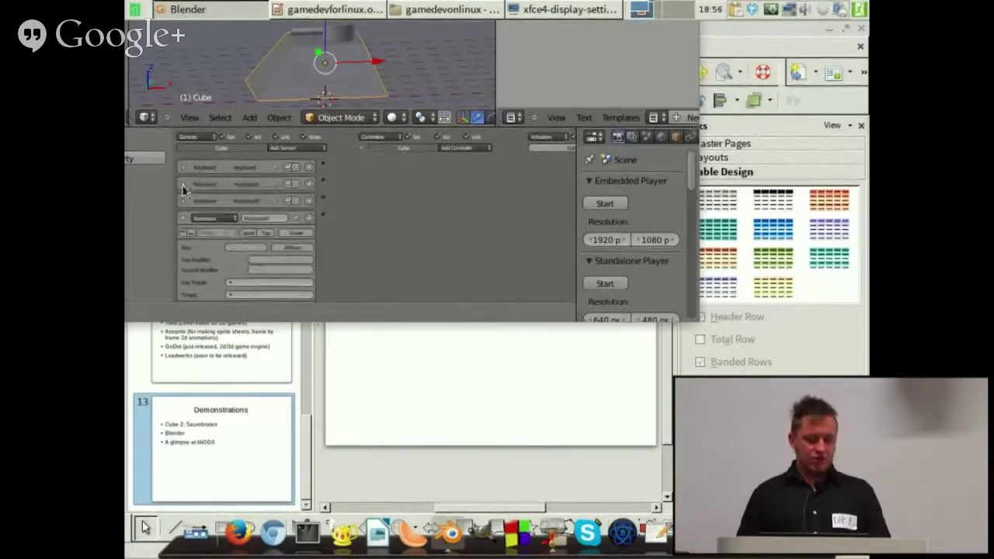
- Assign the A key to the third Keyboard sensor and the D key to the fourth, collapsing both
left_click(184, 202)
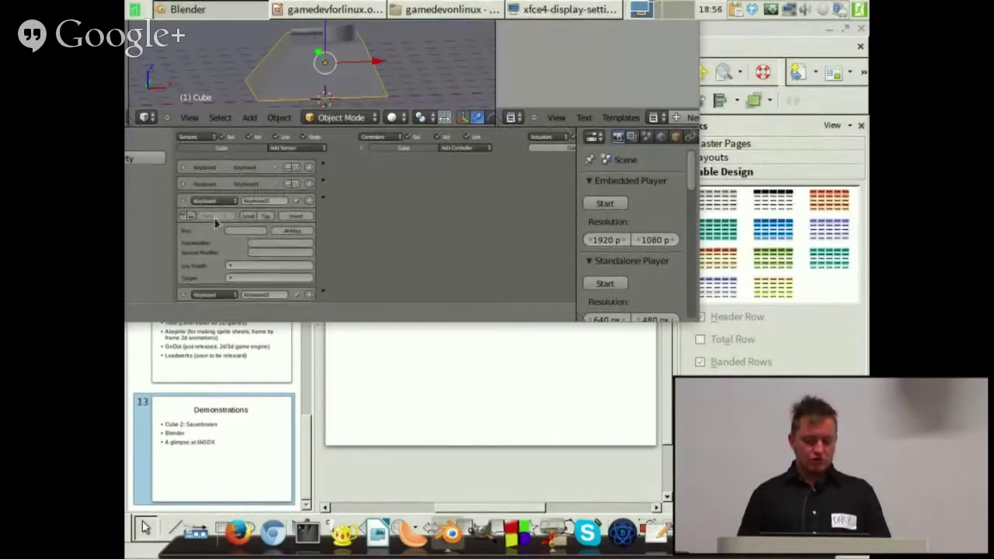
left_click(244, 232)
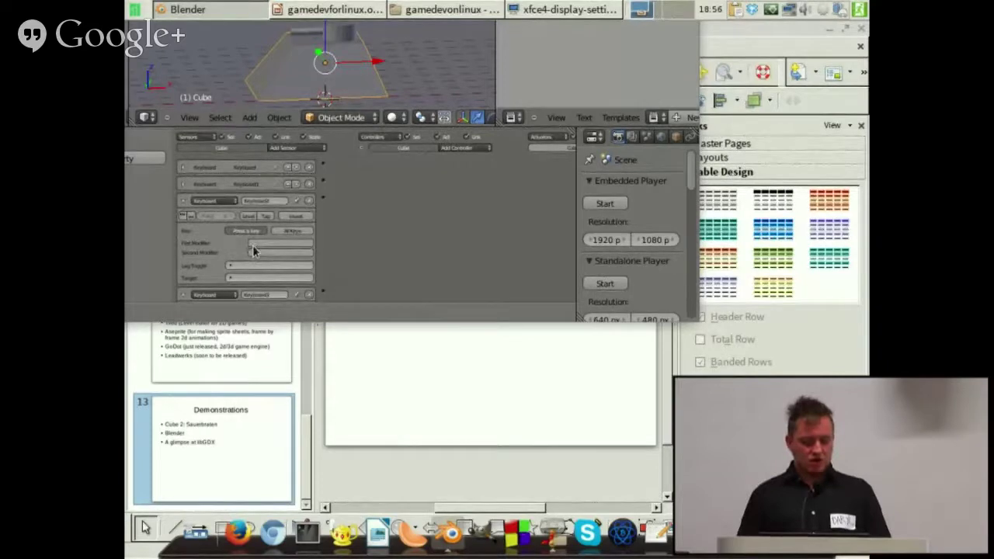
left_click(184, 204)
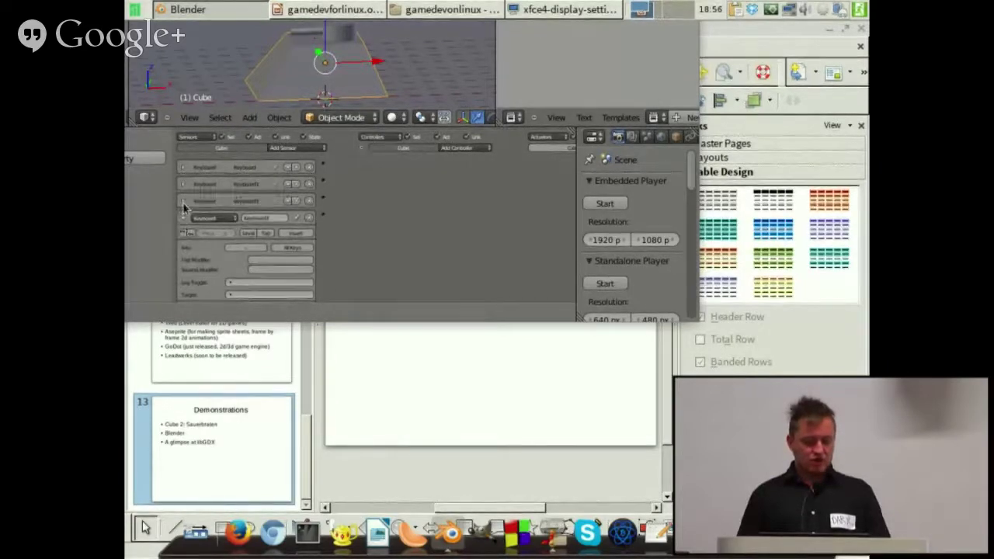
left_click(250, 248)
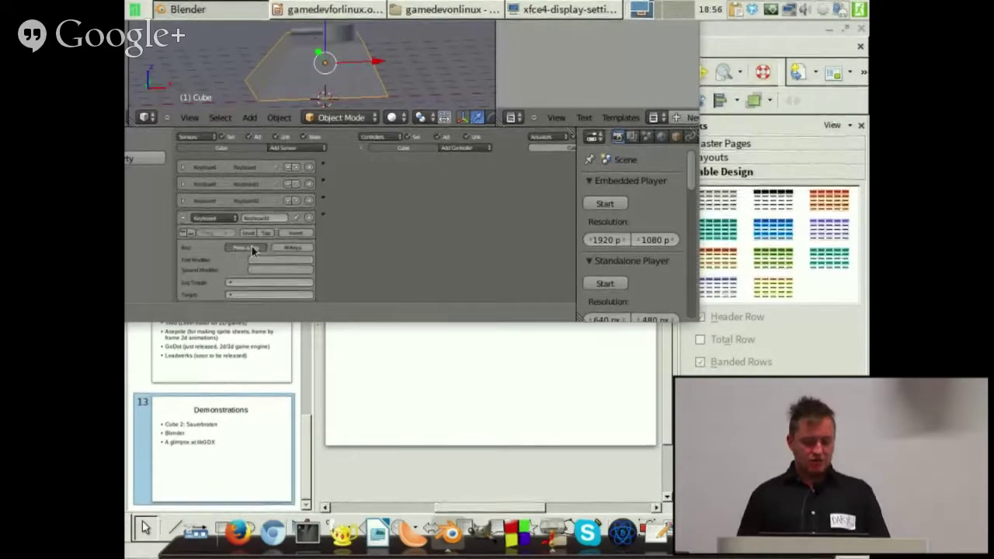
left_click(184, 219)
left_click(466, 148)
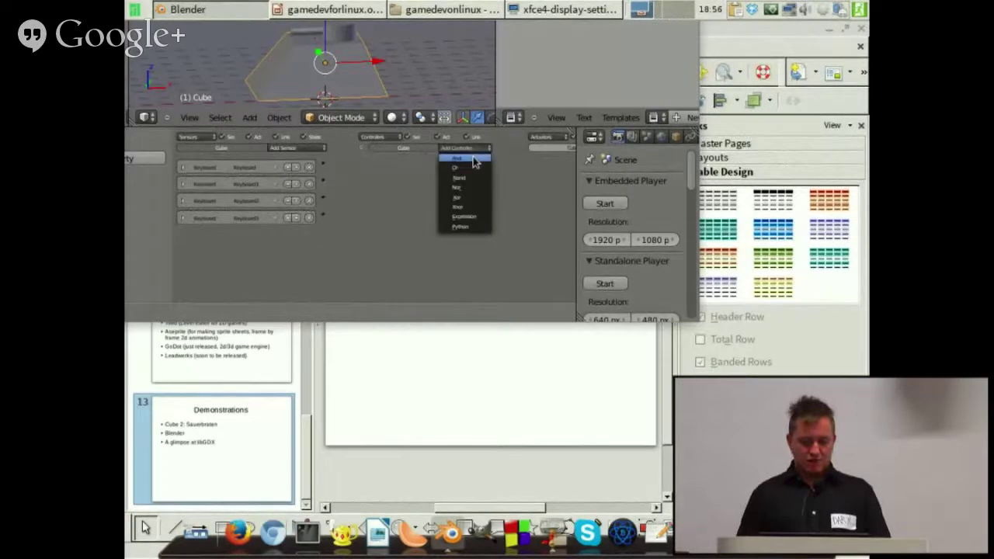
middle_click_drag(509, 222, 390, 224)
left_click(555, 154)
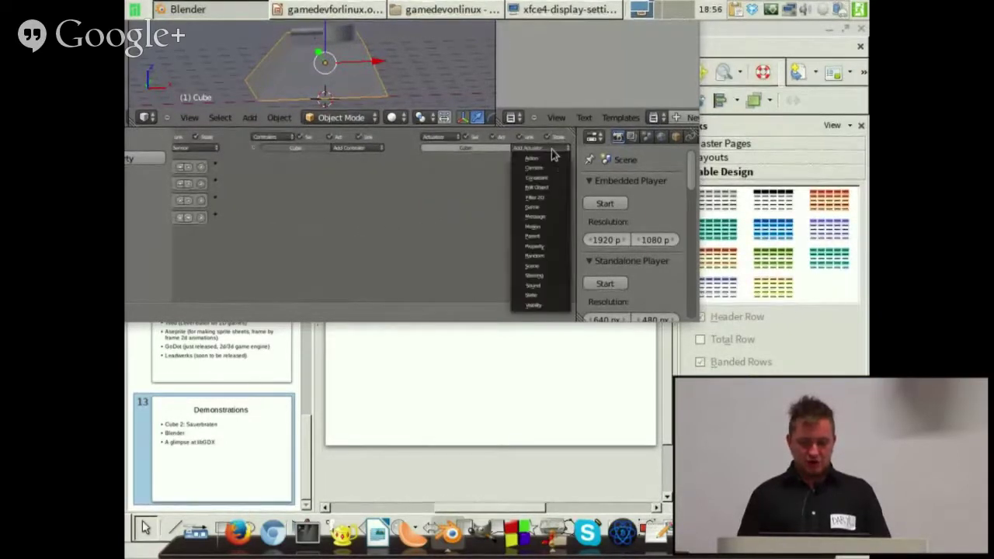
left_click(543, 206)
middle_click_drag(260, 204, 403, 184)
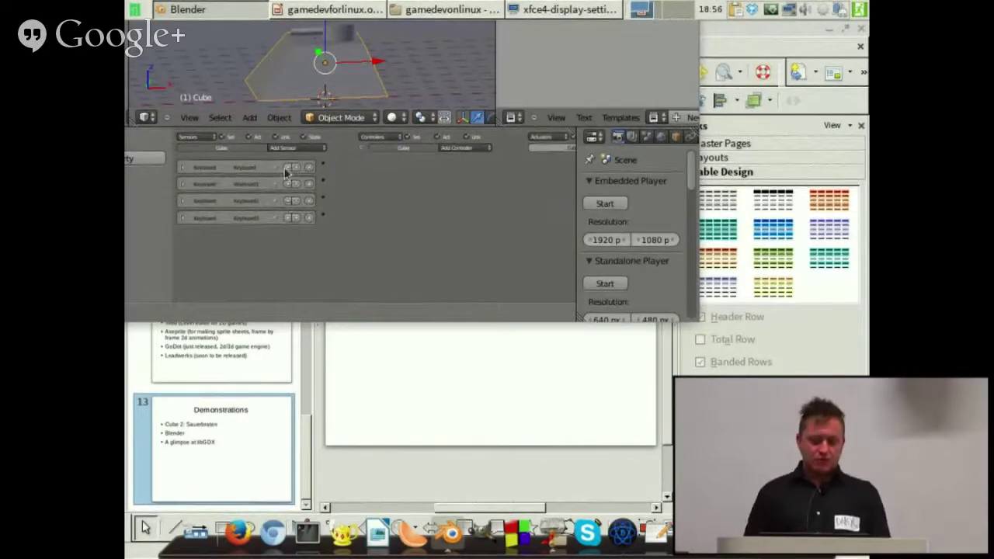
- Rename the first Keyboard sensor W and the second S, matching their assigned keys
left_click(184, 170)
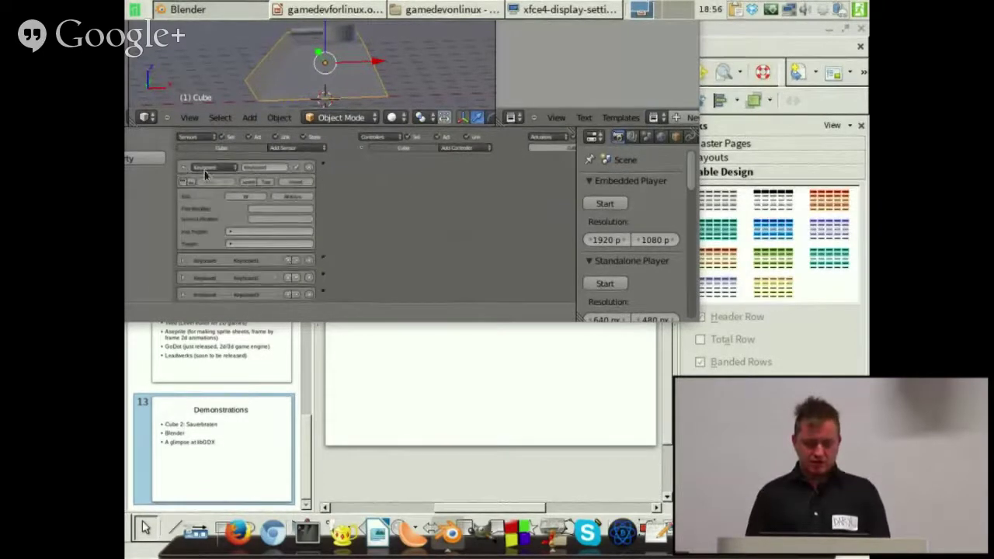
left_click(260, 167)
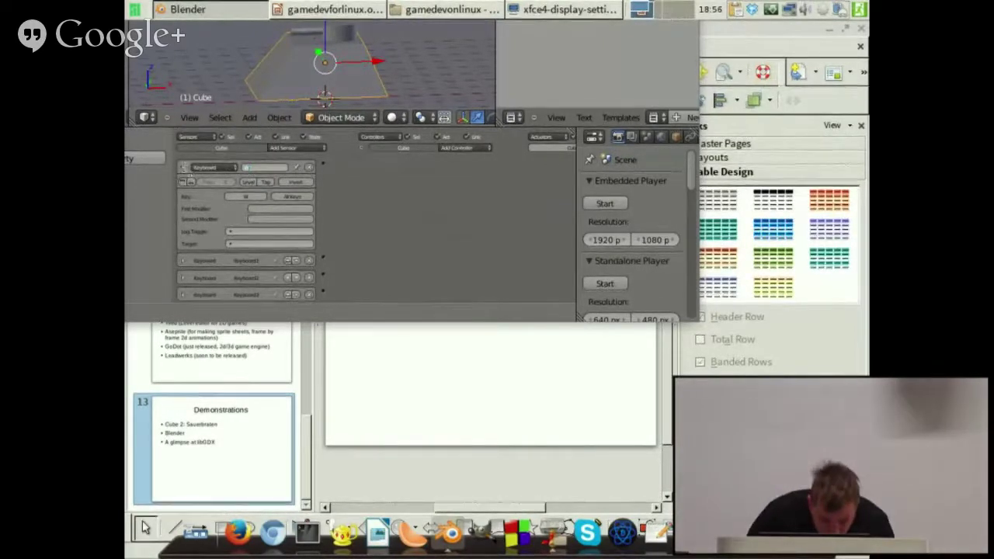
left_click(184, 169)
left_click(184, 185)
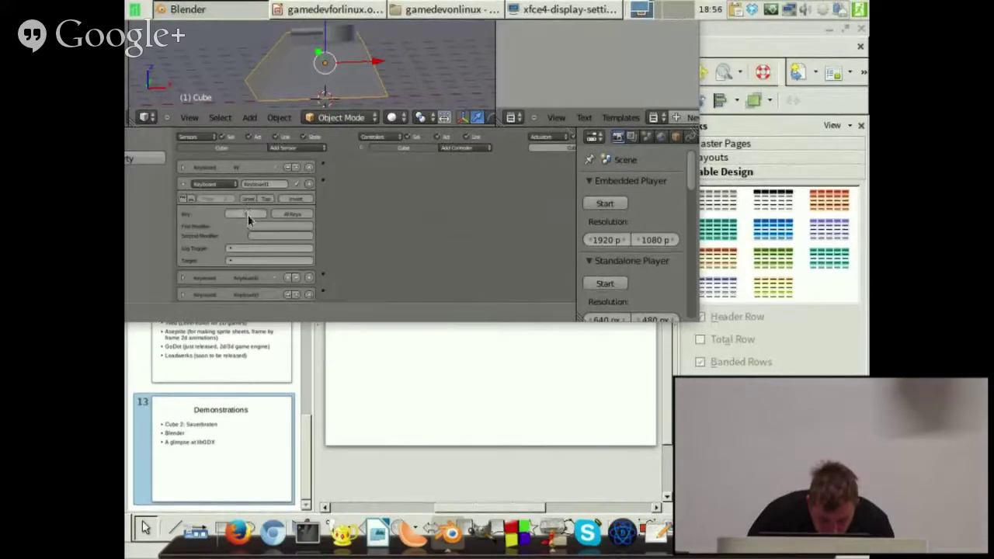
left_click(184, 184)
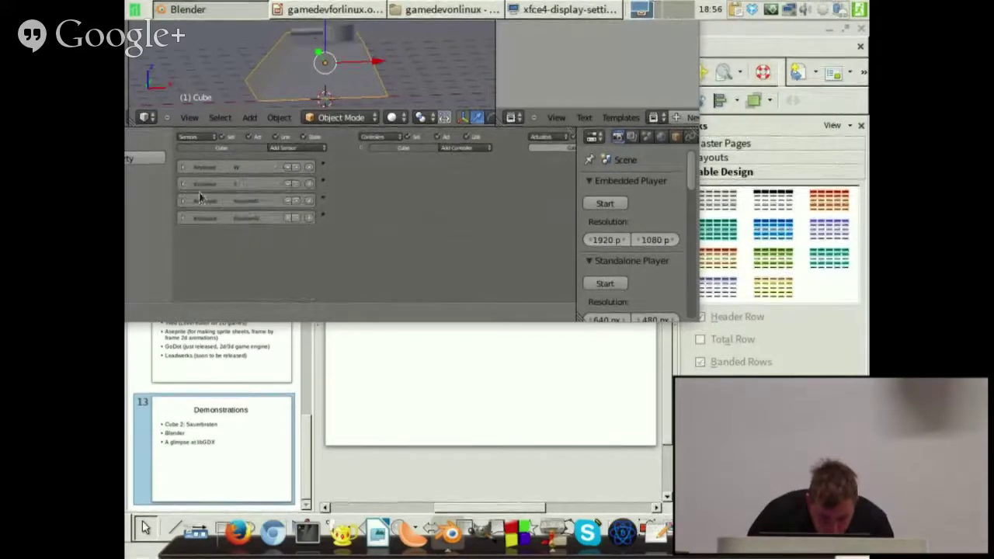
- Rename the third Keyboard sensor A and the fourth D, leaving both collapsed
left_click(183, 201)
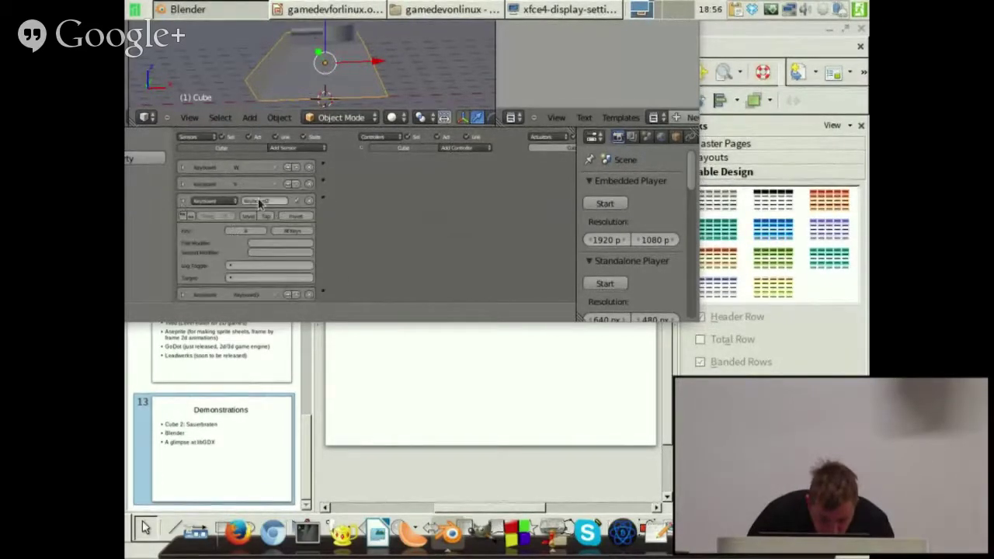
left_click(182, 201)
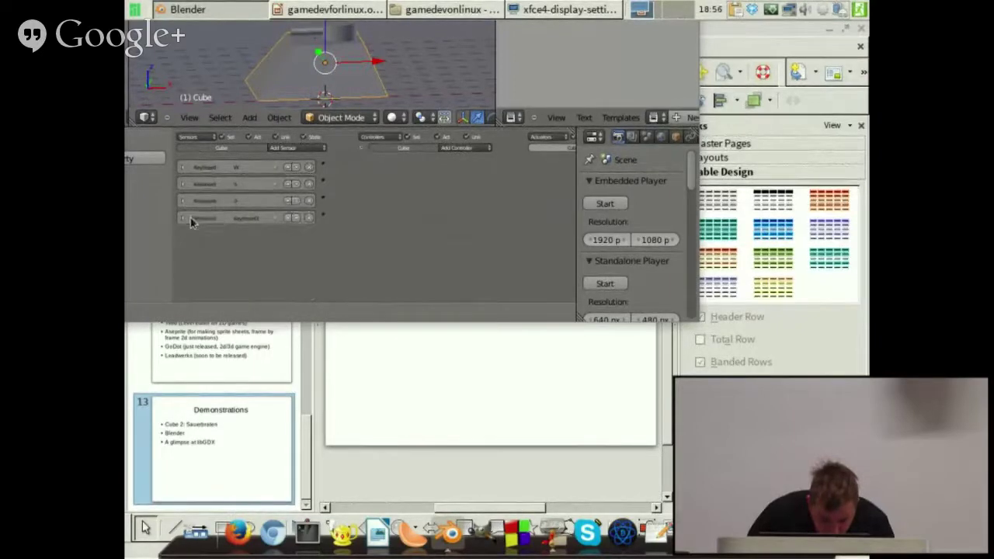
left_click(183, 218)
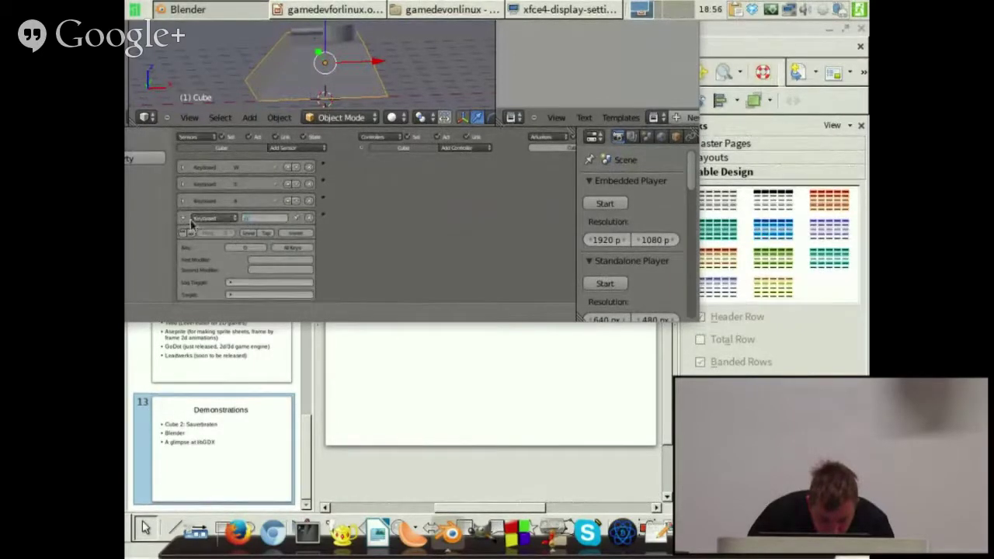
left_click(184, 219)
- Add a Motion actuator to the tapered body and link the W sensor to it through an And controller
scroll(448, 214, "down", 4)
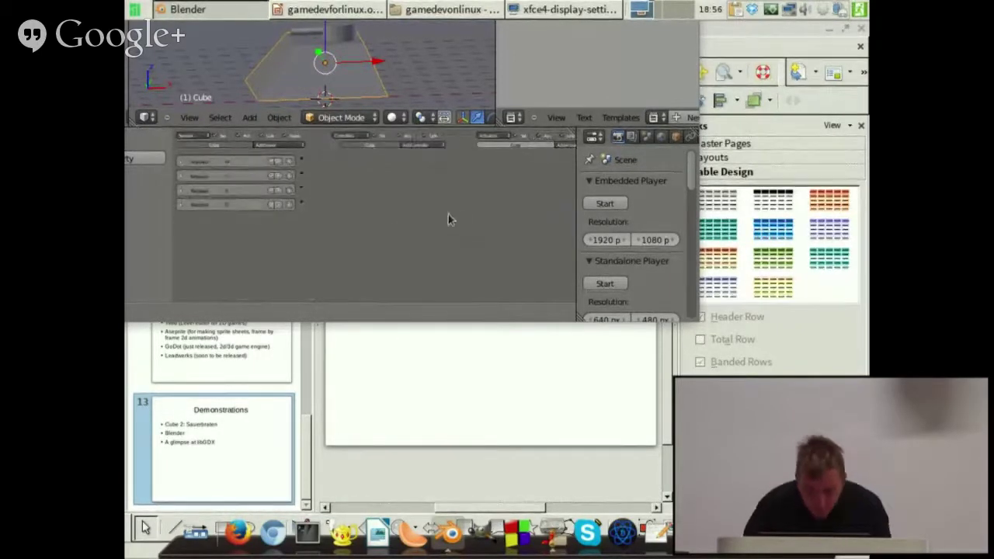
left_click(553, 147)
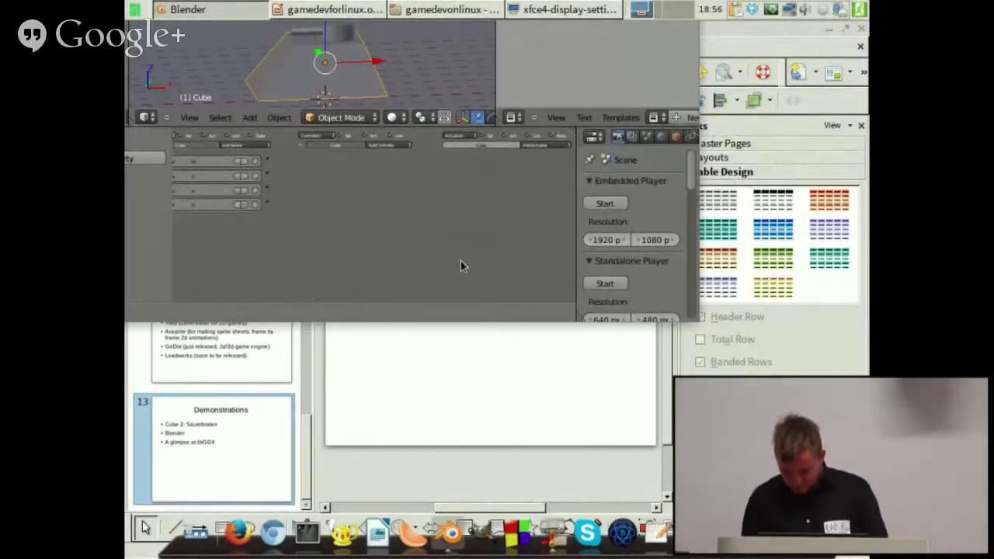
left_click(544, 147)
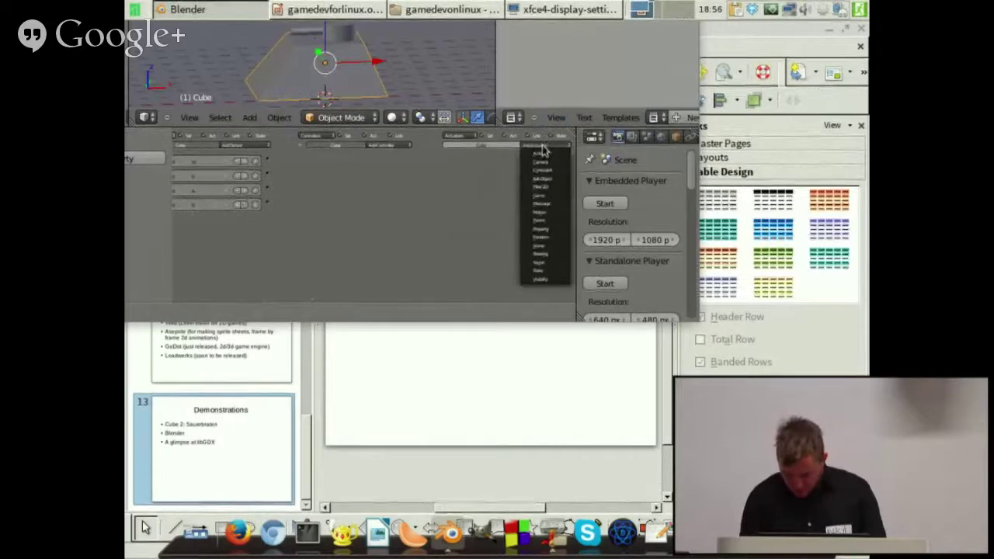
left_click(556, 213)
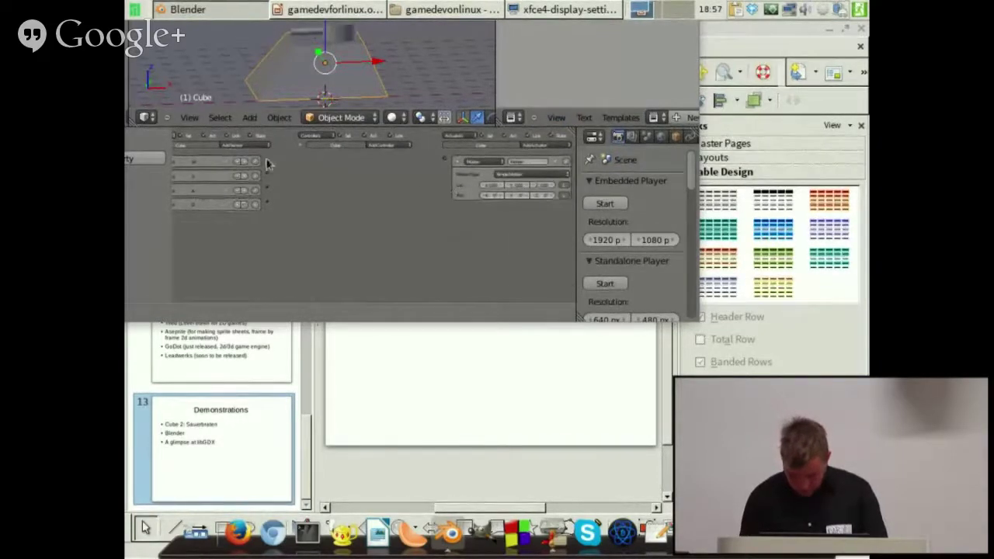
left_click_drag(361, 185, 446, 161)
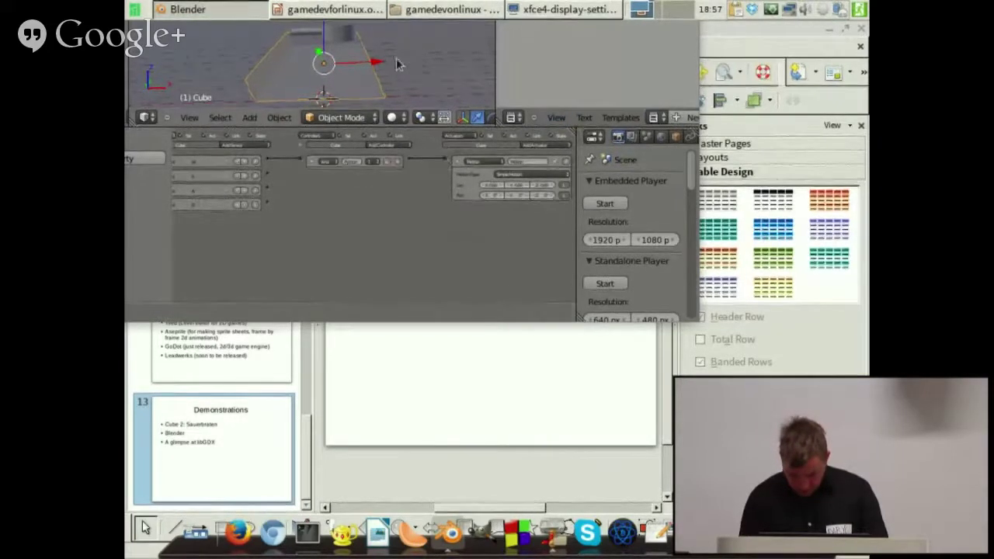
- Reposition the Blender window to uncover the 3D view and rotate the tapered body about -185° around the global Z axis
middle_click_drag(398, 60, 307, 63)
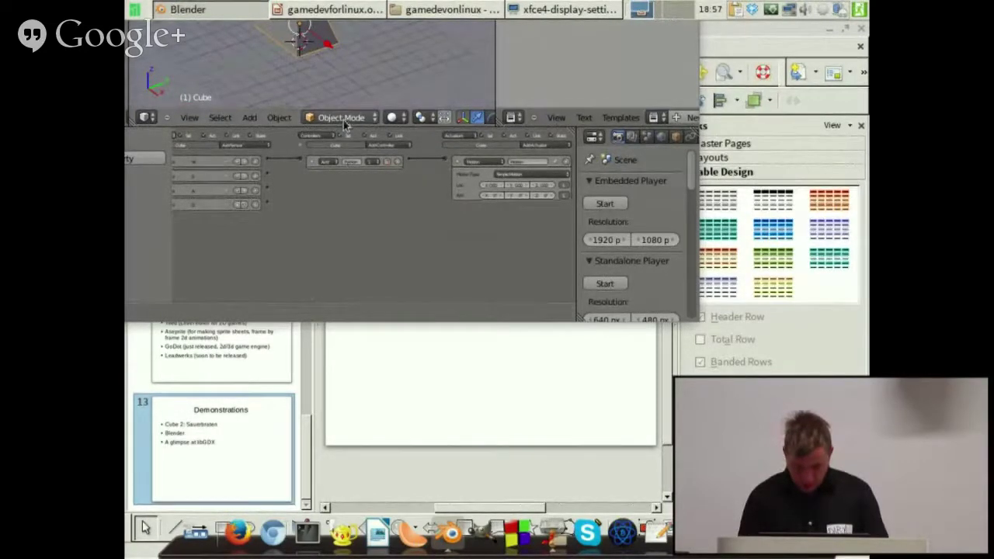
left_click(190, 9)
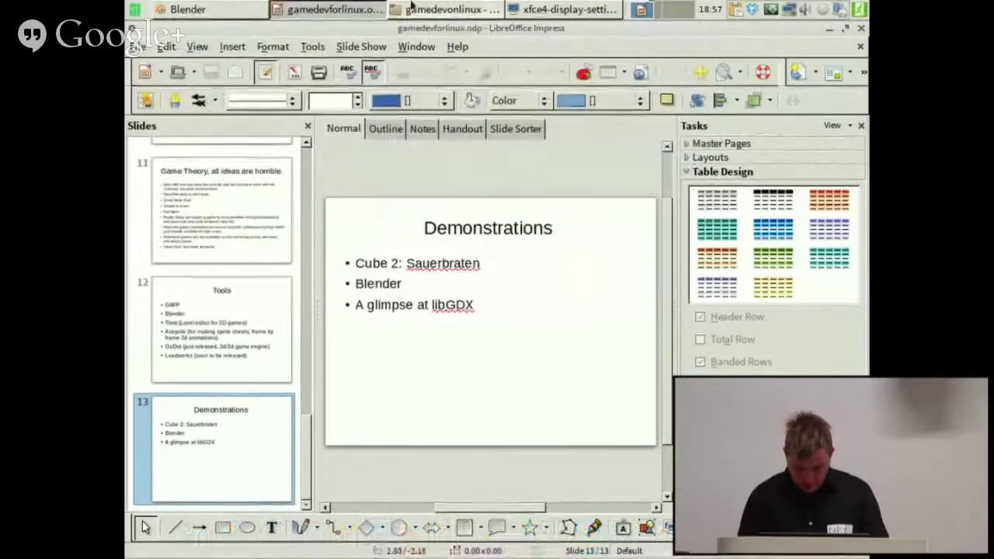
left_click(196, 6)
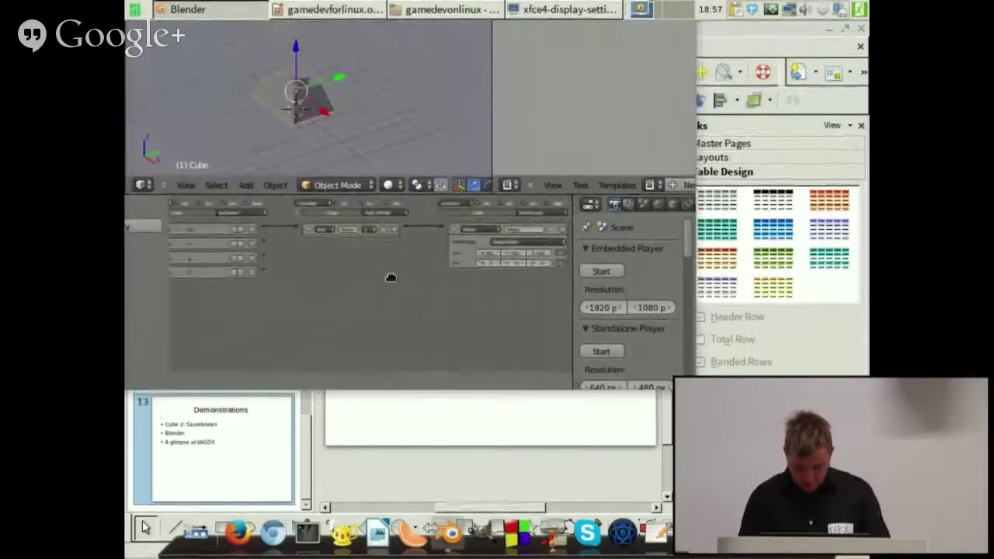
left_click_drag(324, 114, 324, 124)
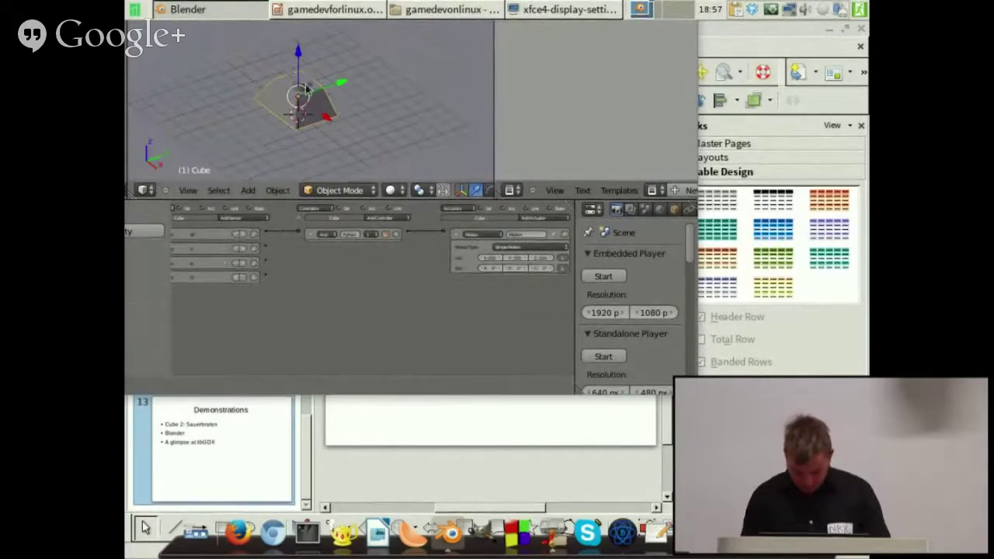
key("r")
key("z")
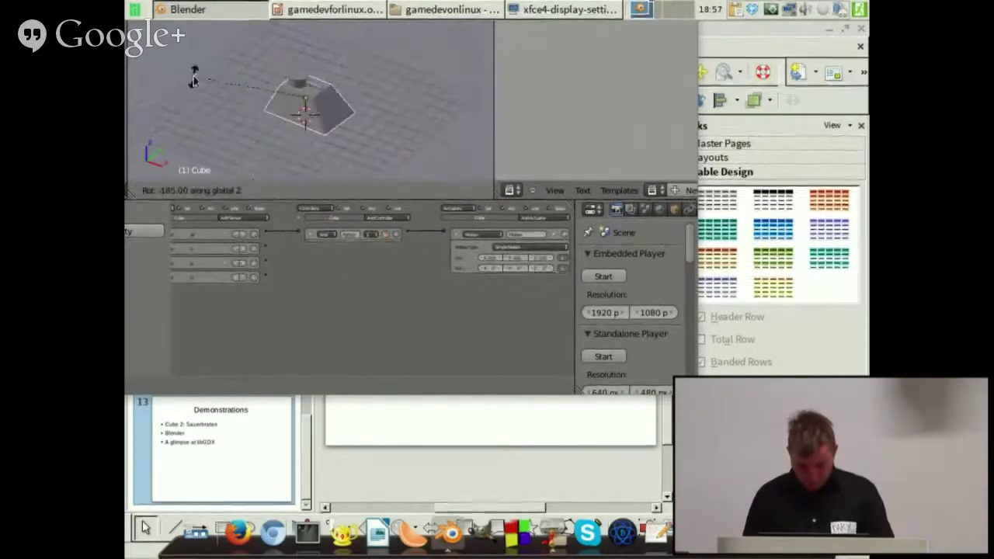
left_click(214, 88)
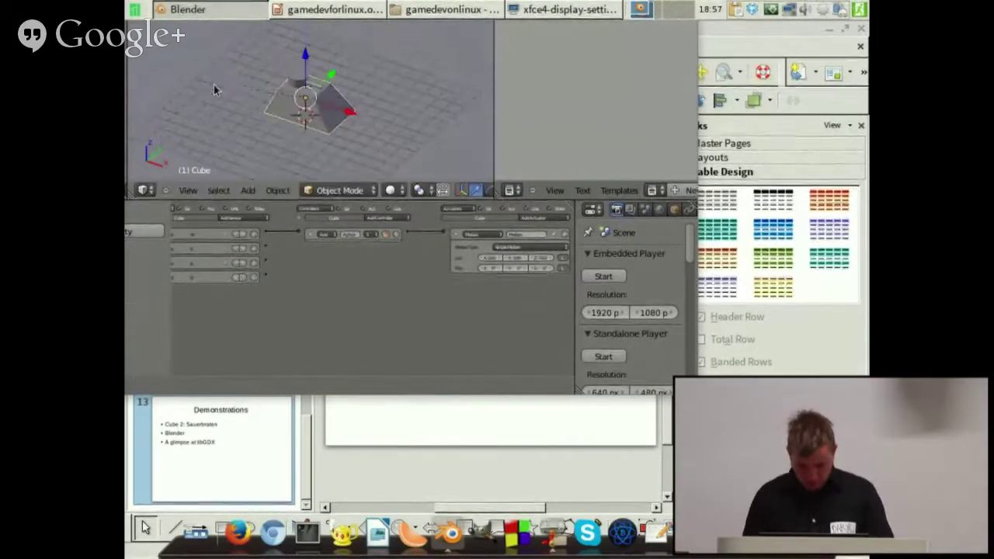
- Apply the tapered body's transformation and briefly run the game to test the tank's motion
key("ctrl+a")
left_click(302, 161)
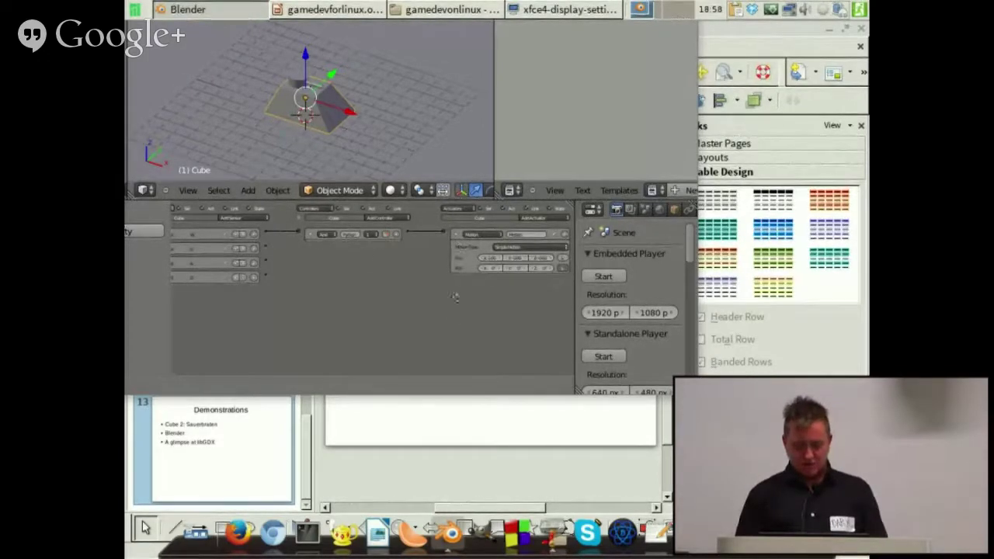
middle_click_drag(372, 154, 458, 91)
scroll(357, 90, "down", 4)
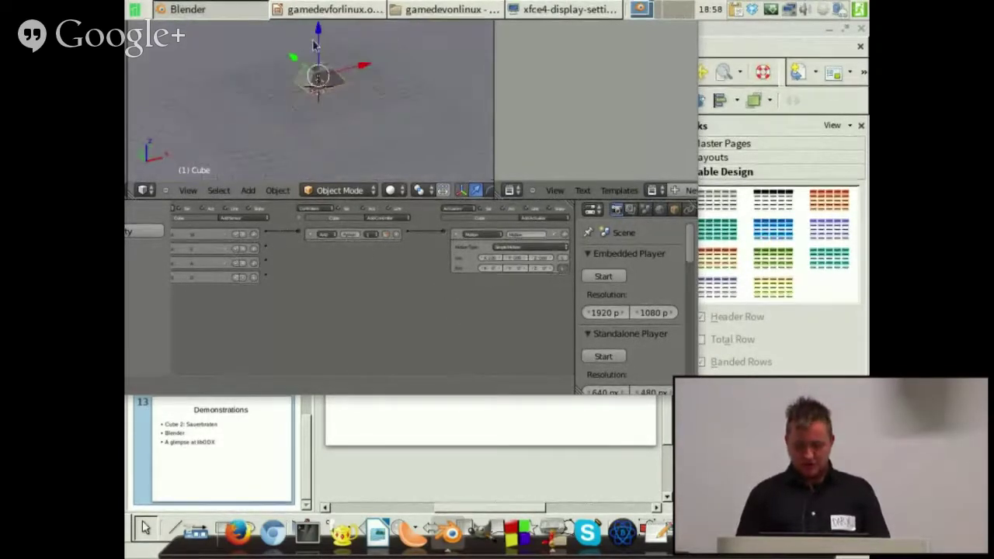
mouse_move(353, 90)
middle_mouse_down()
mouse_move(316, 79)
mouse_move(348, 89)
middle_mouse_up()
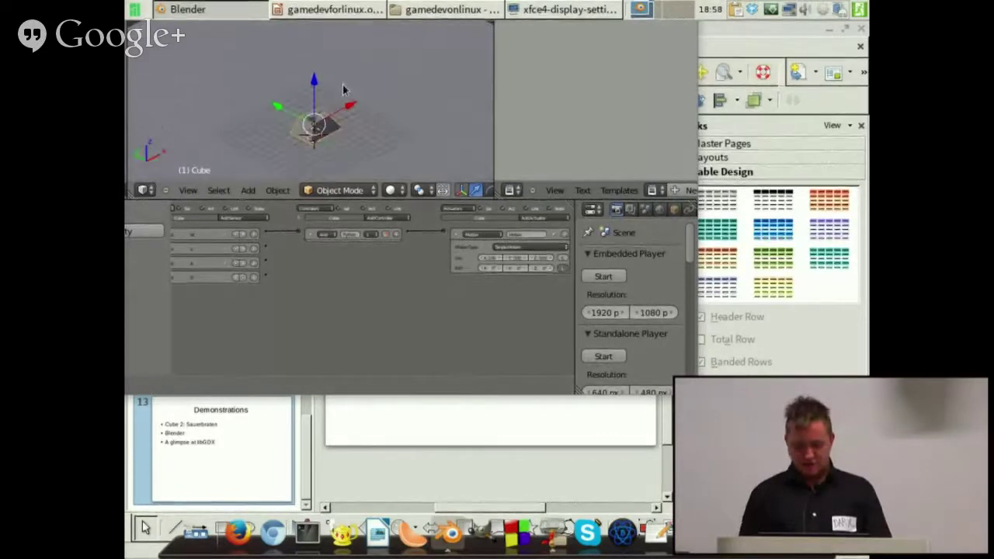
key("p")
key("Escape")
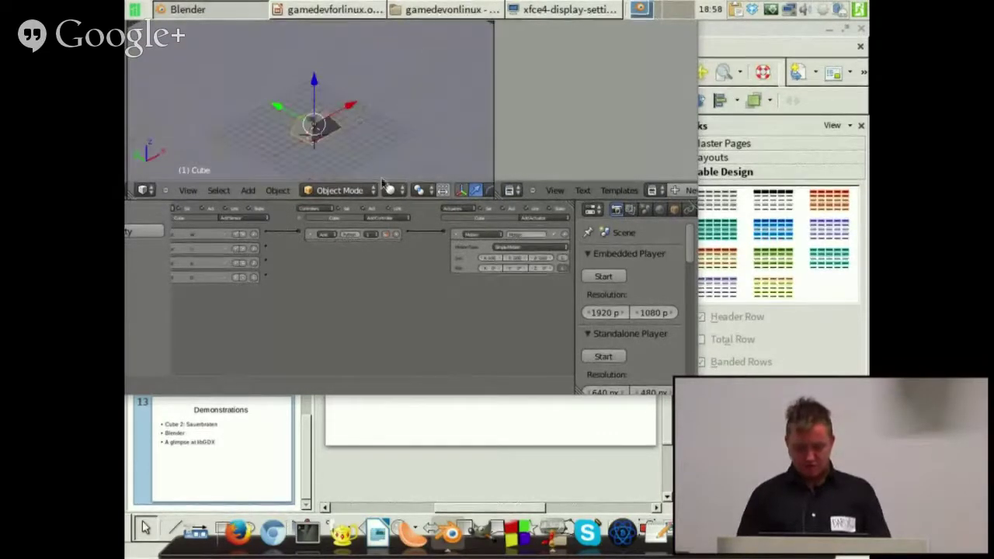
- Switch the 3D view's viewport shading to Texture
left_click(389, 190)
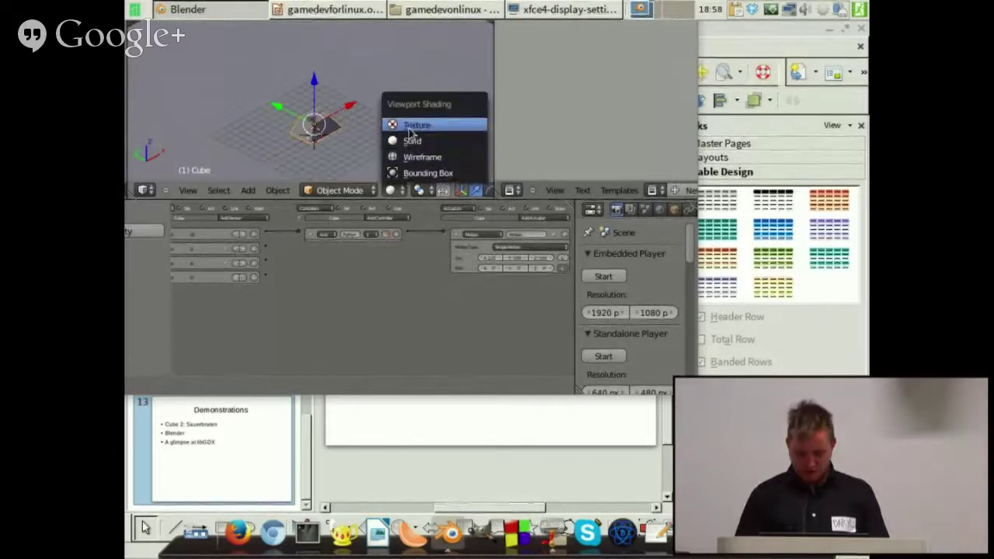
left_click(412, 126)
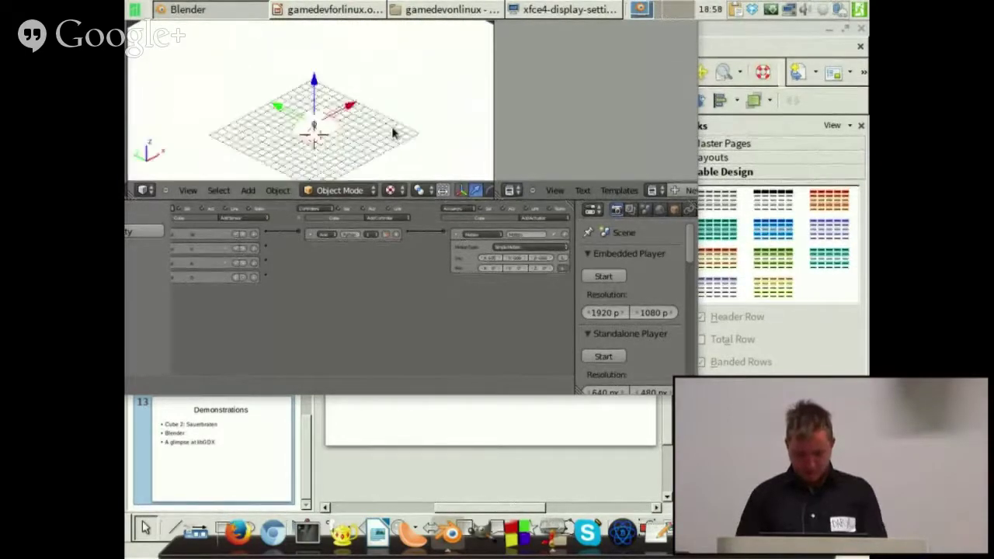
middle_click_drag(381, 144, 363, 129)
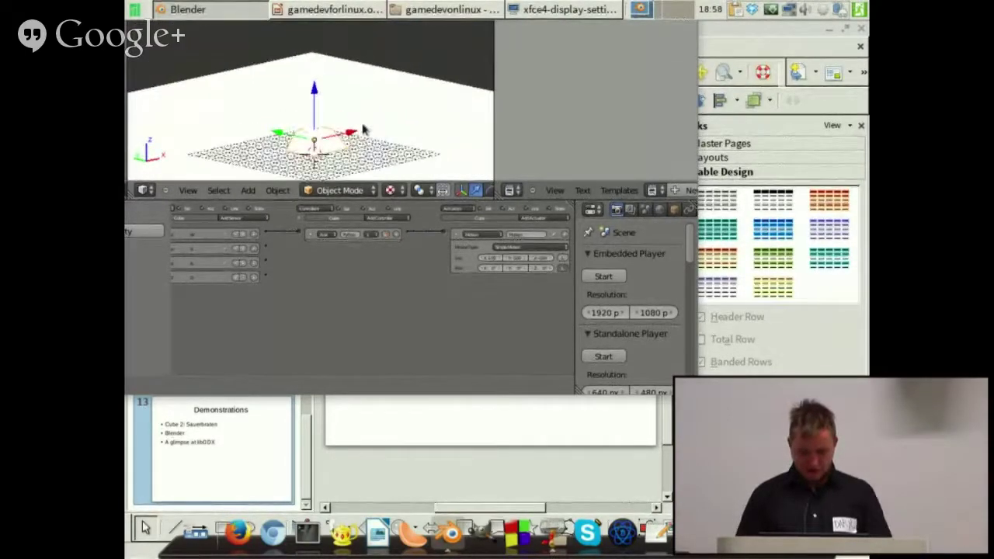
- Try lighting the scene with a Sun lamp raised above the tank, and delete the lamp
key("shift+a")
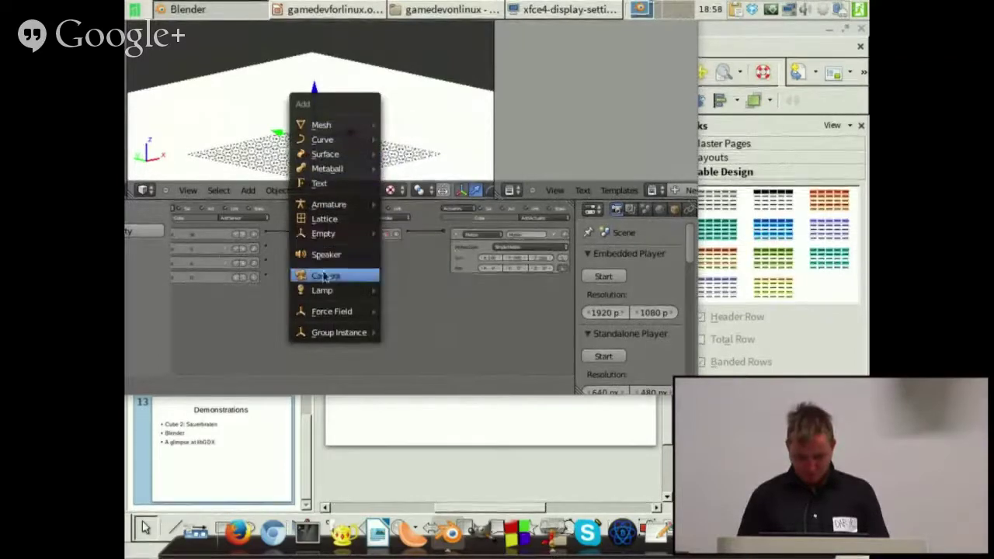
mouse_move(328, 290)
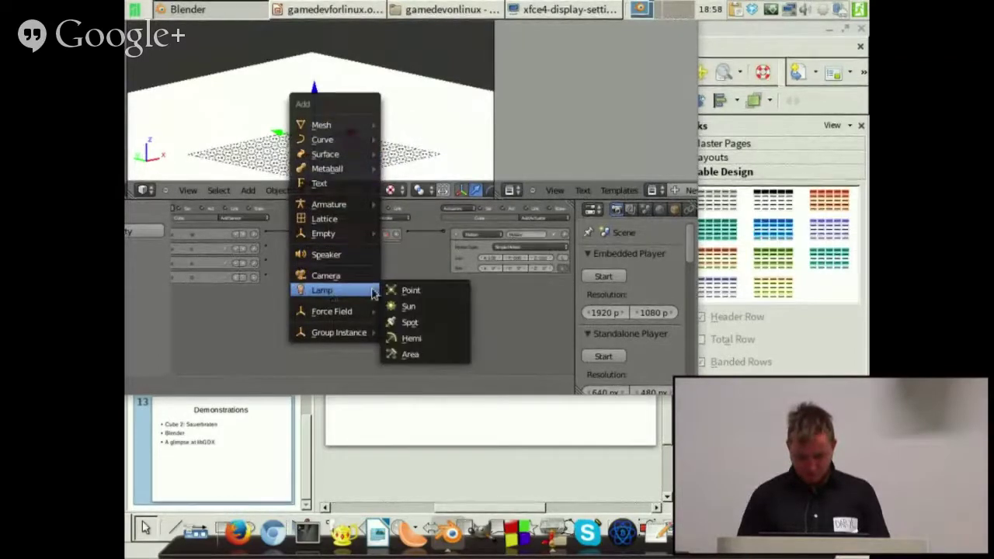
left_click(410, 307)
left_click_drag(314, 113, 317, 8)
scroll(335, 117, "down", 2)
middle_click_drag(337, 118, 360, 138)
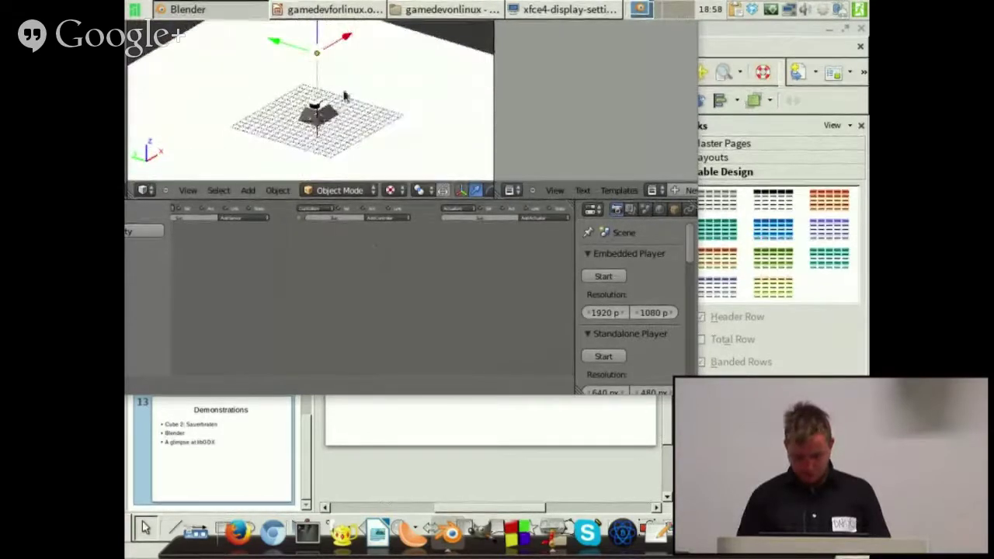
key("x")
left_click(299, 104)
middle_click_drag(300, 104, 334, 118)
- Add a Point lamp raised above the tank and briefly run the game to check the lighting
key("shift+a")
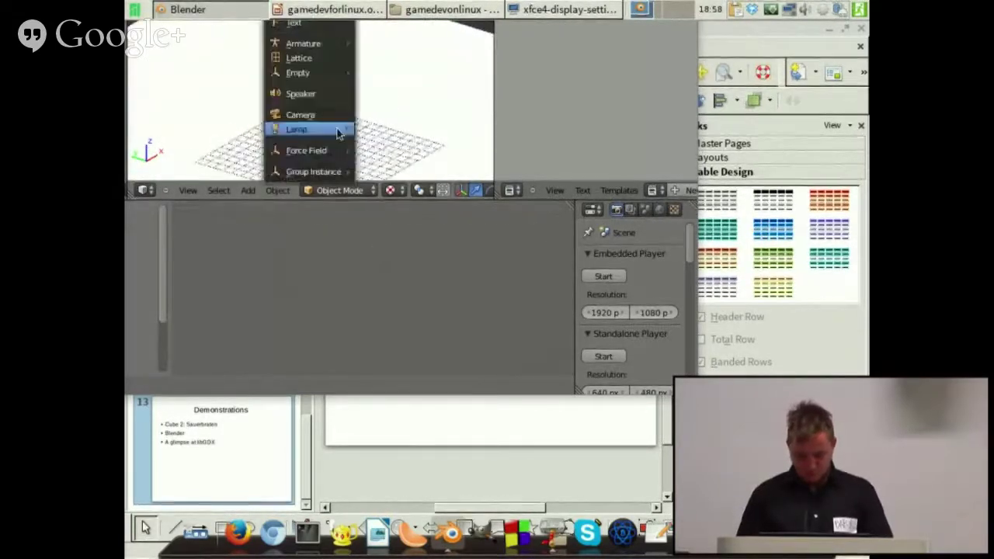
mouse_move(342, 130)
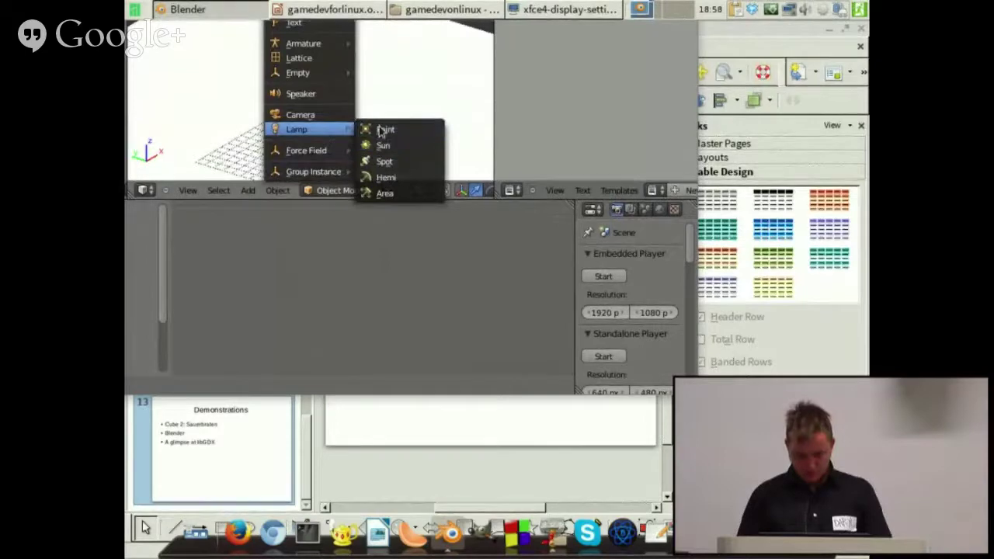
left_click(382, 130)
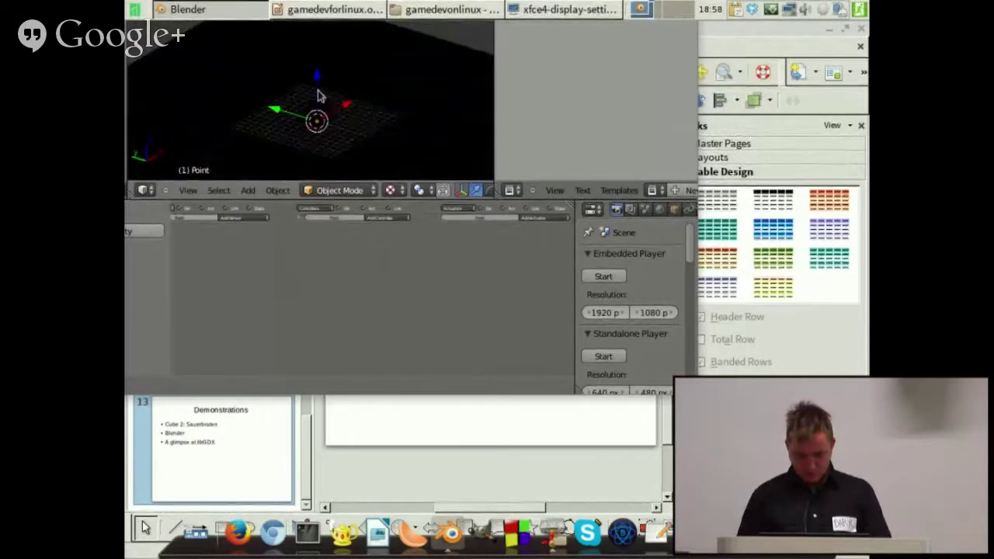
left_click_drag(317, 87, 330, 3)
middle_click_drag(345, 105, 345, 105)
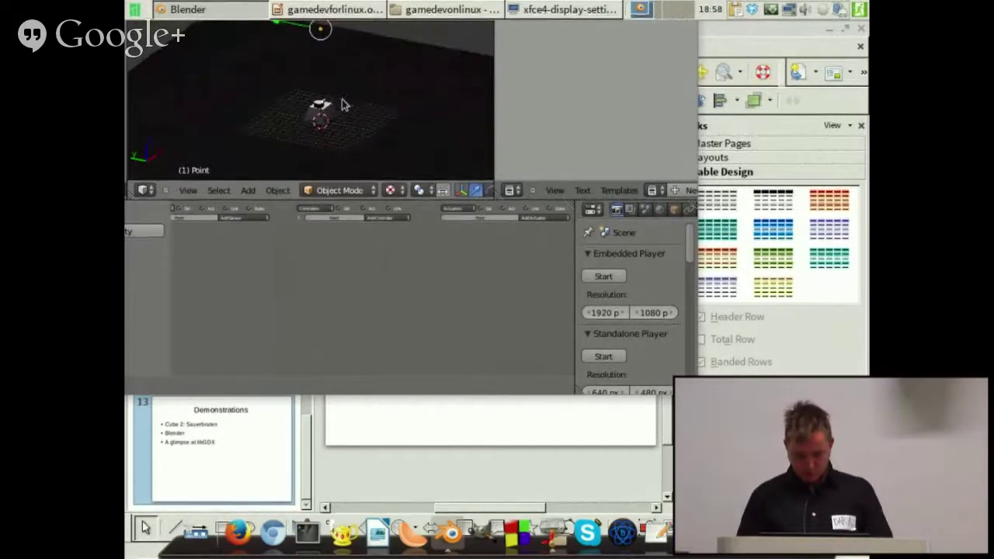
key("p")
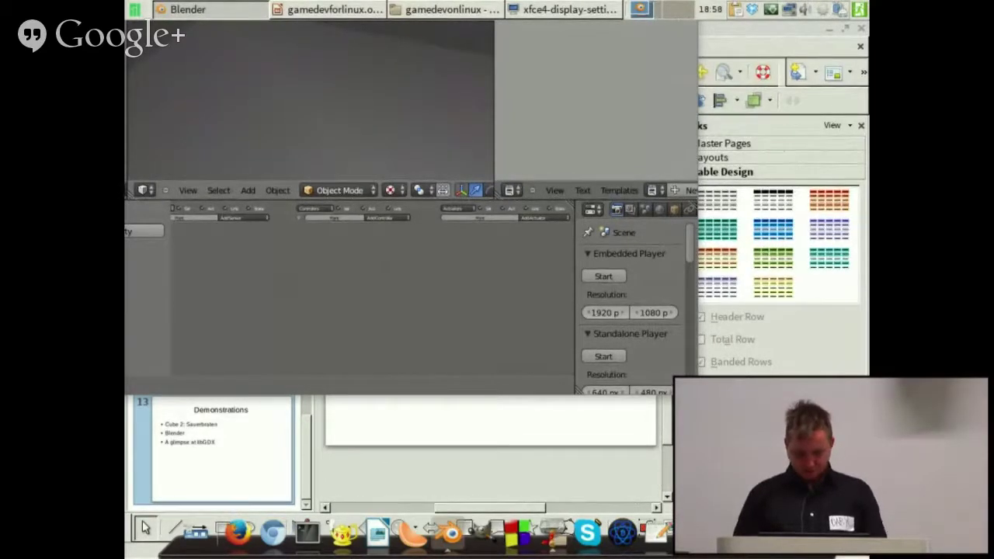
key("Escape")
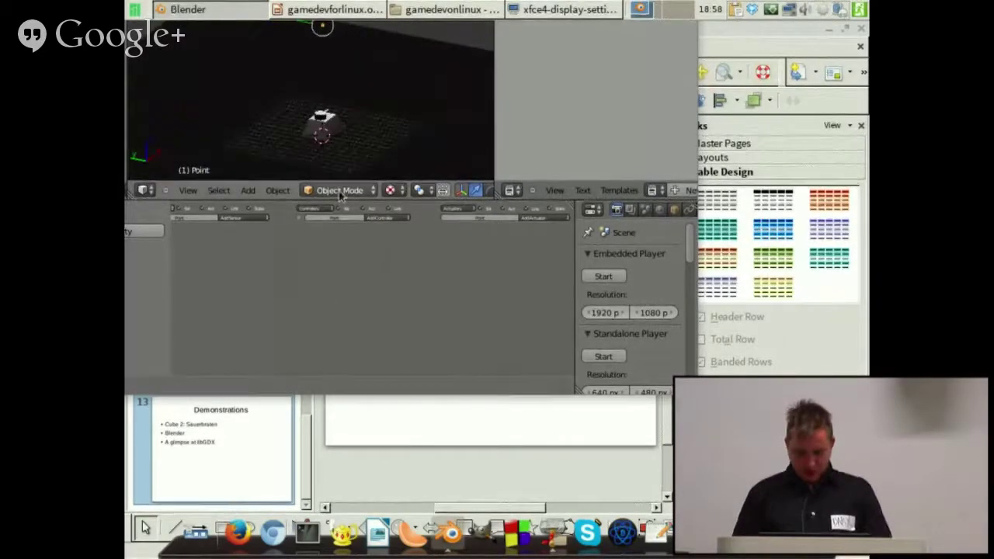
- Select the tapered body for a close side view and collapse its existing Motion actuator
right_click(339, 142)
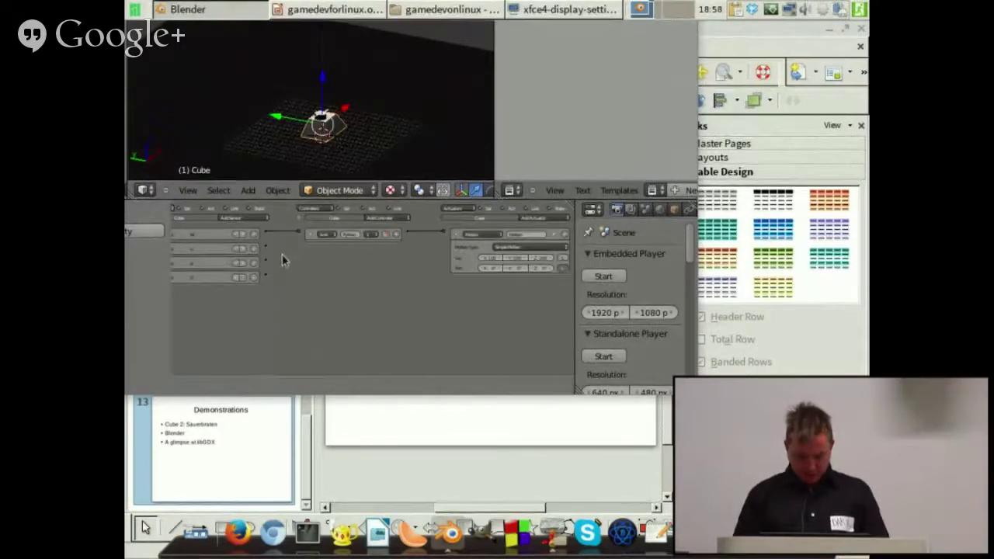
scroll(350, 137, "up", 4)
middle_click_drag(363, 120, 352, 41, "shift")
middle_click_drag(411, 165, 348, 138)
scroll(337, 102, "up", 2)
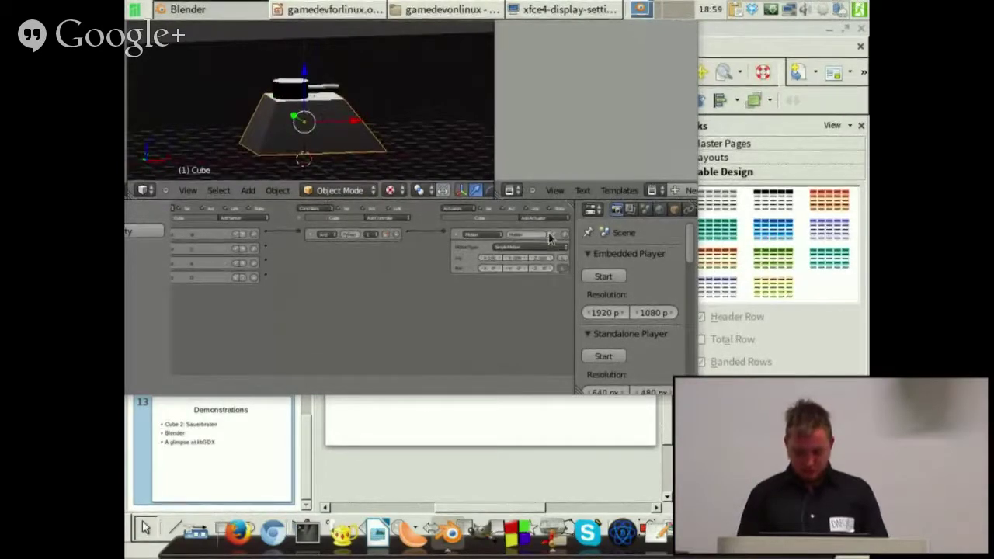
left_click(454, 237)
left_click(530, 219)
left_click(516, 312)
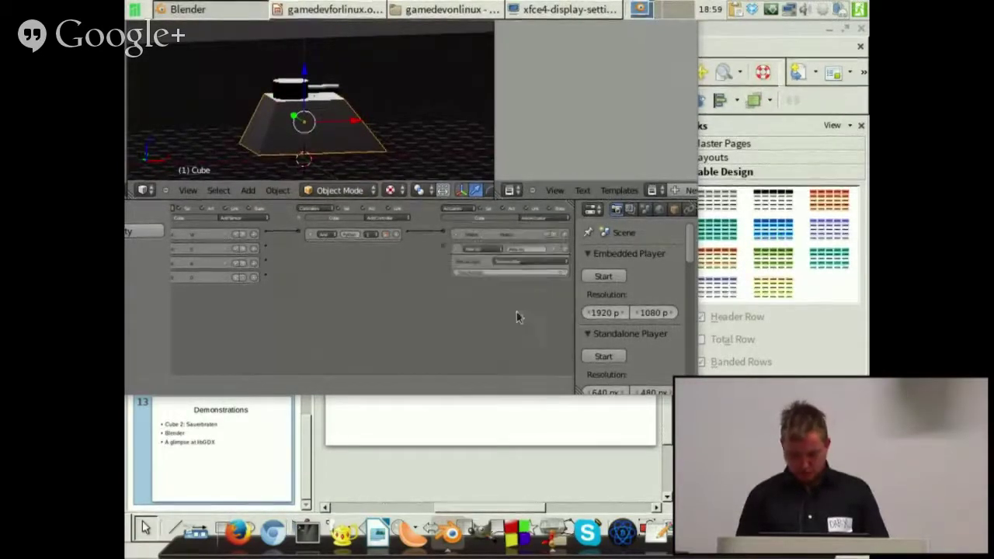
left_click(564, 249)
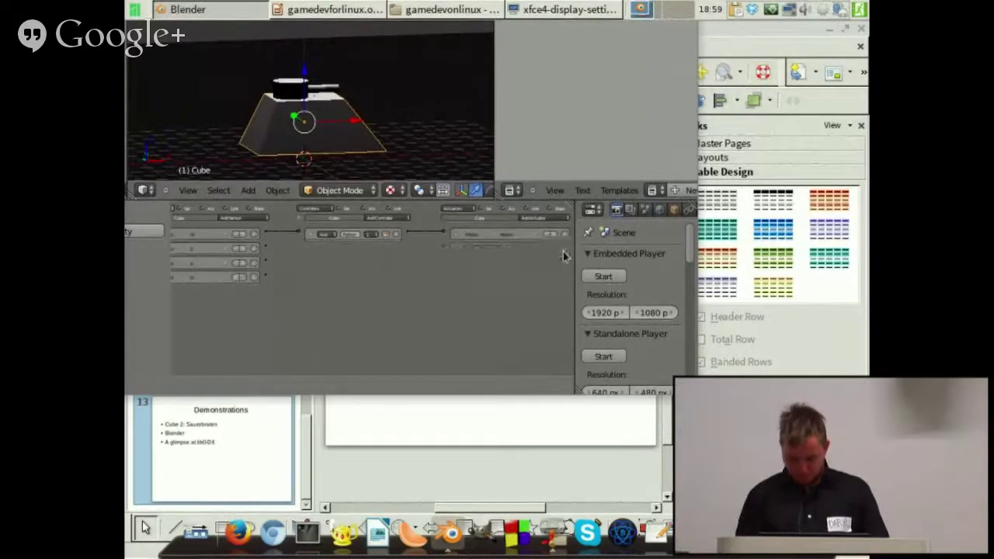
- Add three more Motion actuators to the tapered body and collapse each of them
left_click(552, 219)
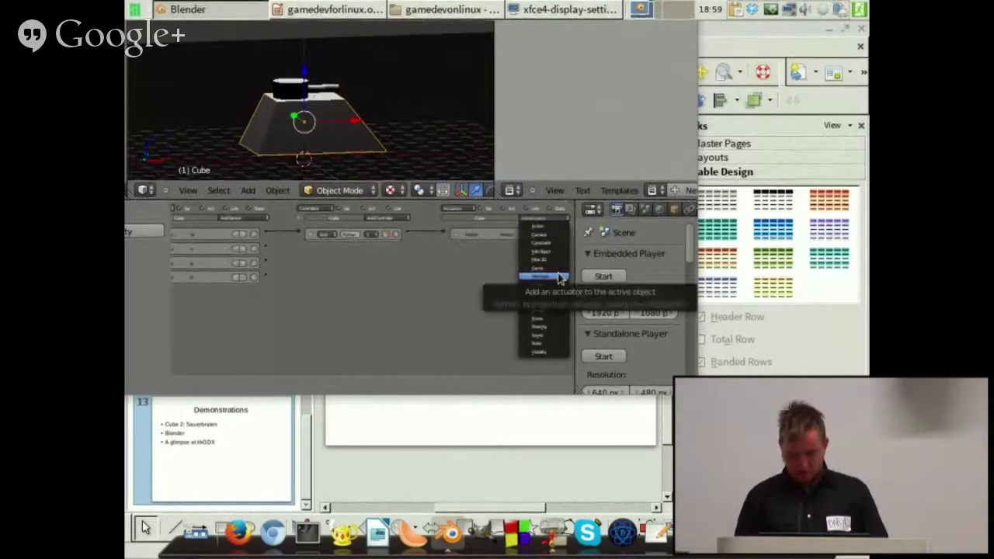
left_click(537, 284)
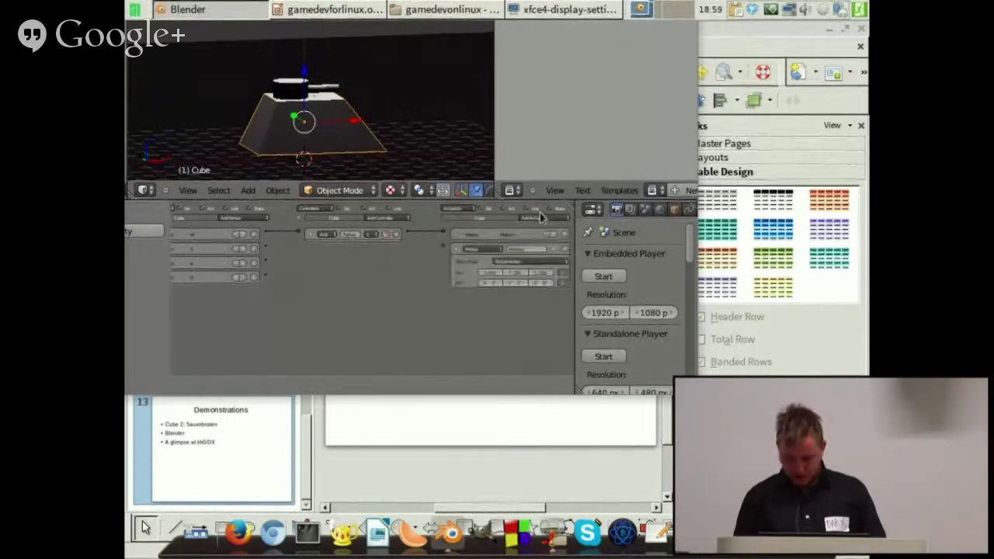
left_click(541, 224)
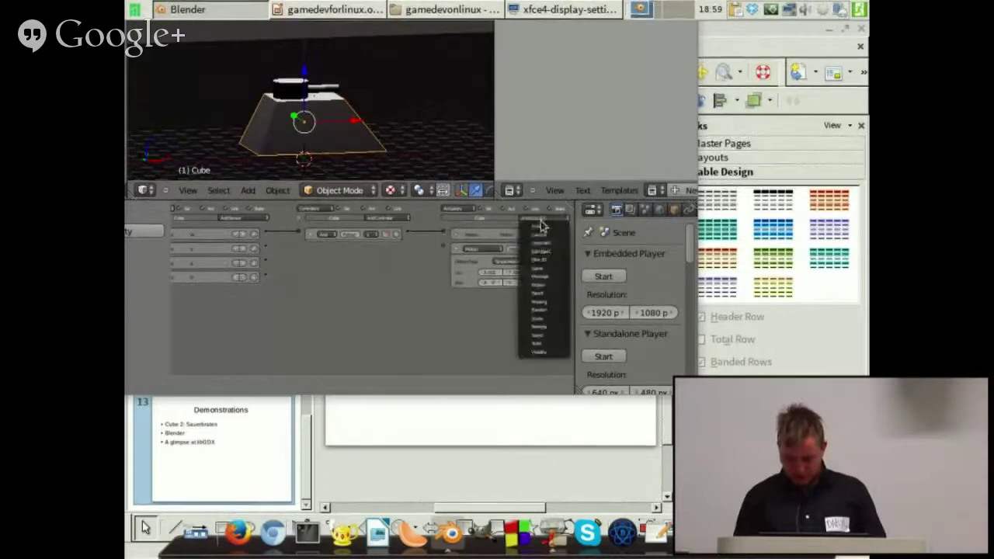
left_click(547, 286)
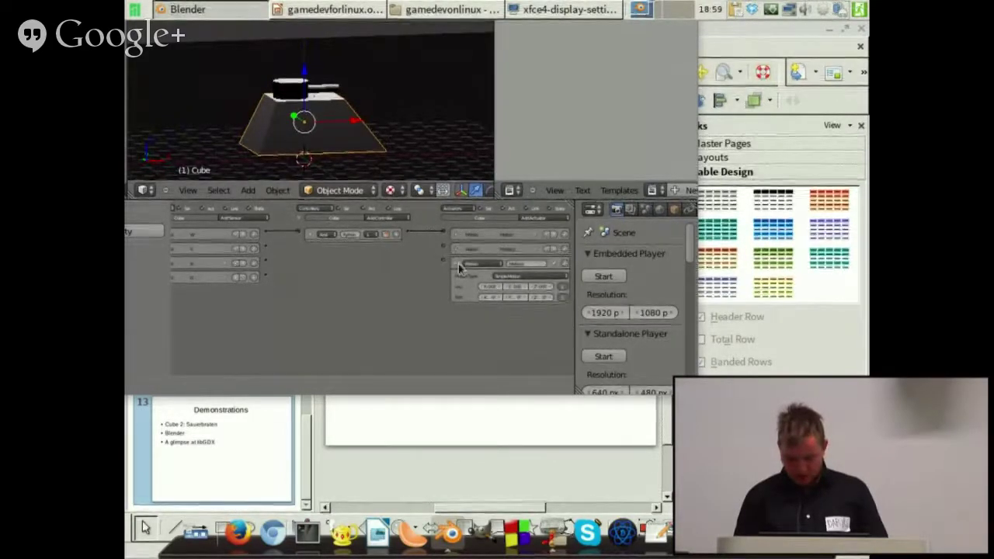
left_click(458, 264)
left_click(536, 217)
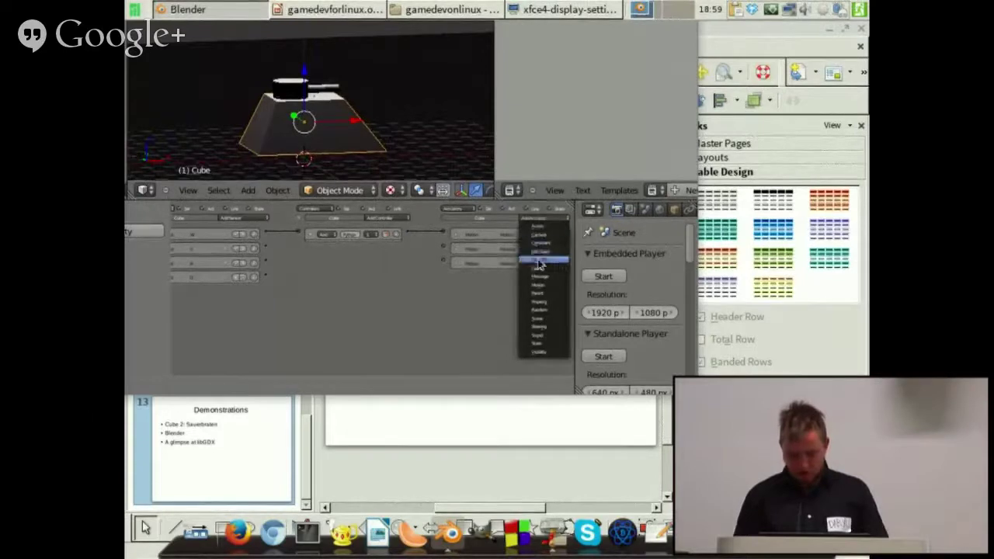
left_click(541, 288)
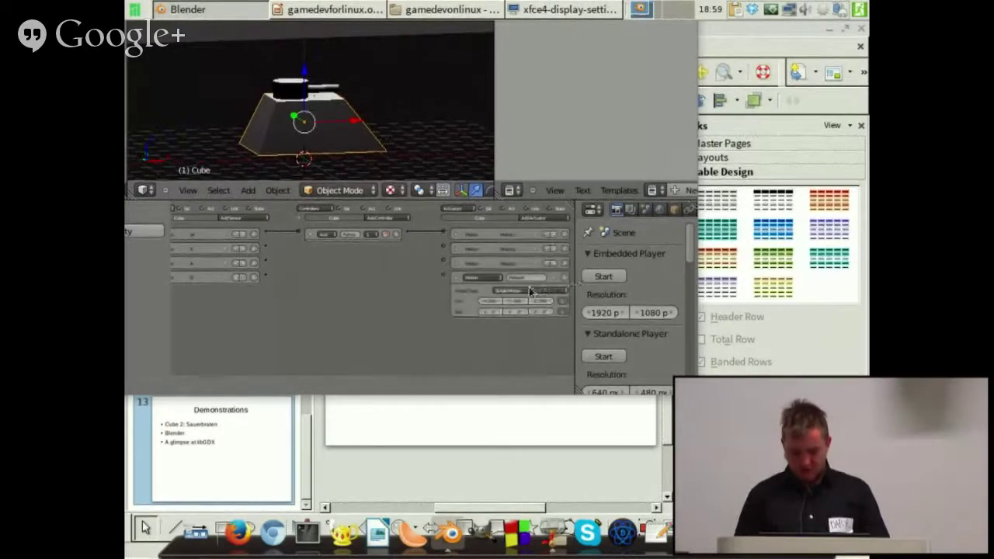
left_click(462, 278)
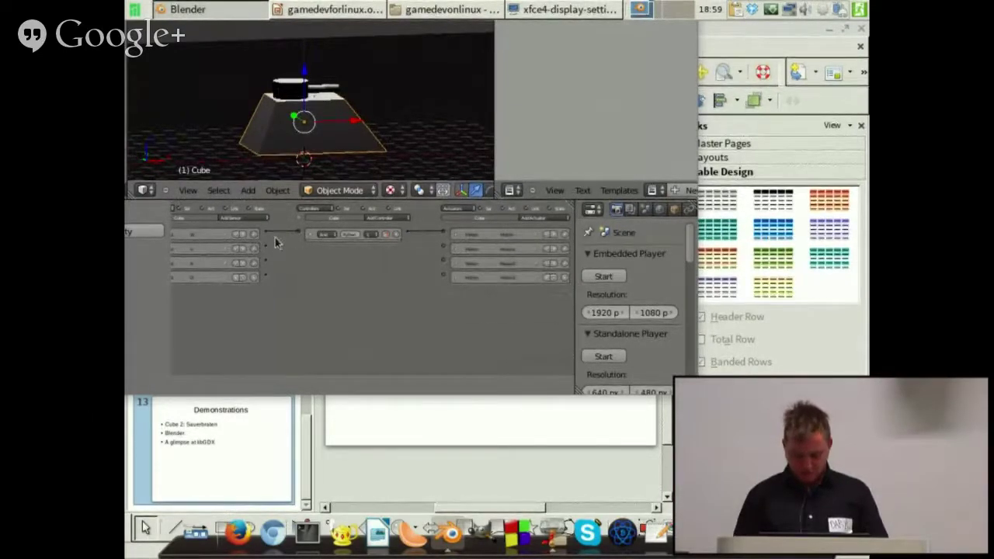
- Link the S, A and D sensors to the second, third and fourth Motion actuators through separate And controllers
left_click_drag(267, 247, 444, 253)
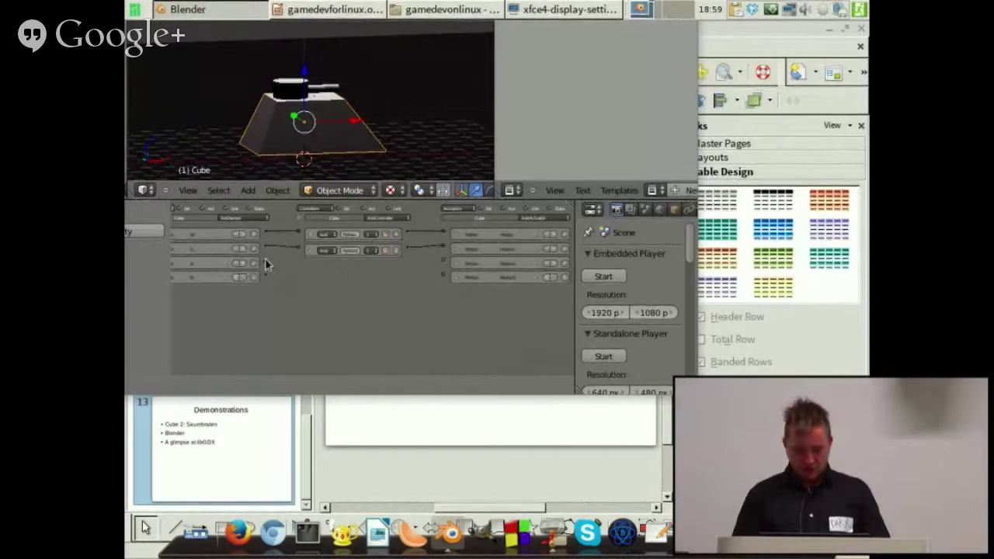
left_click_drag(266, 263, 443, 265)
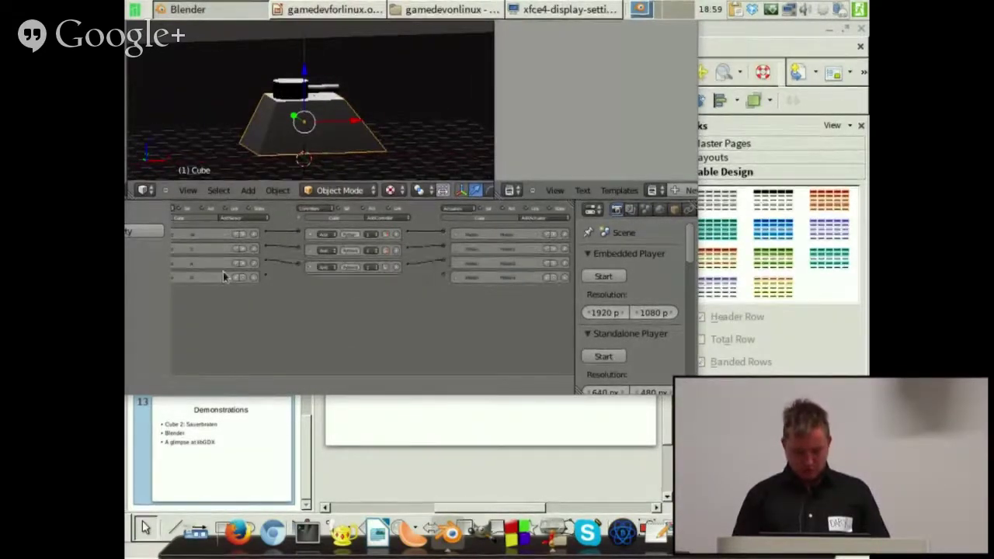
left_click_drag(266, 277, 444, 277)
- Review the motion settings of the actuators linked to the W and S sensors, leaving both collapsed
left_click(454, 234)
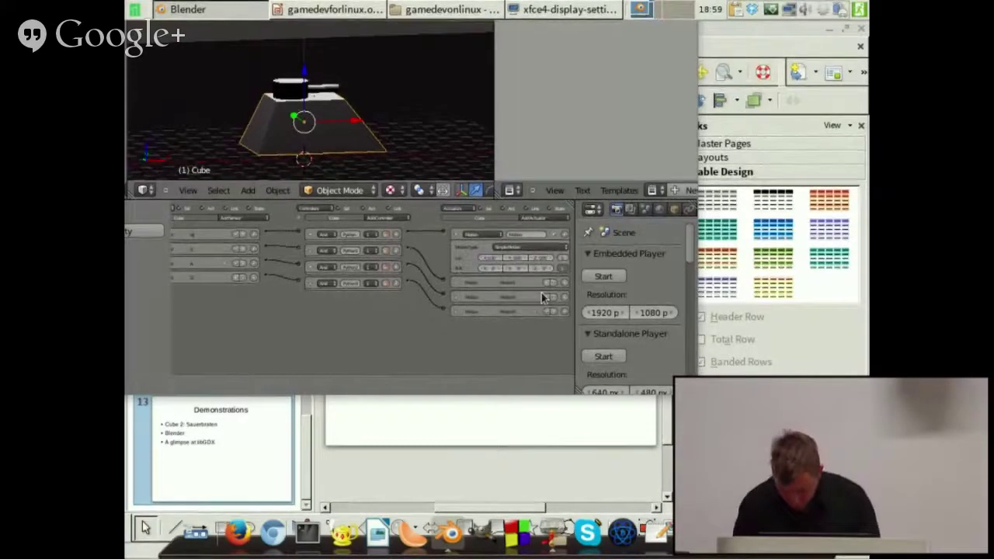
left_click(456, 285)
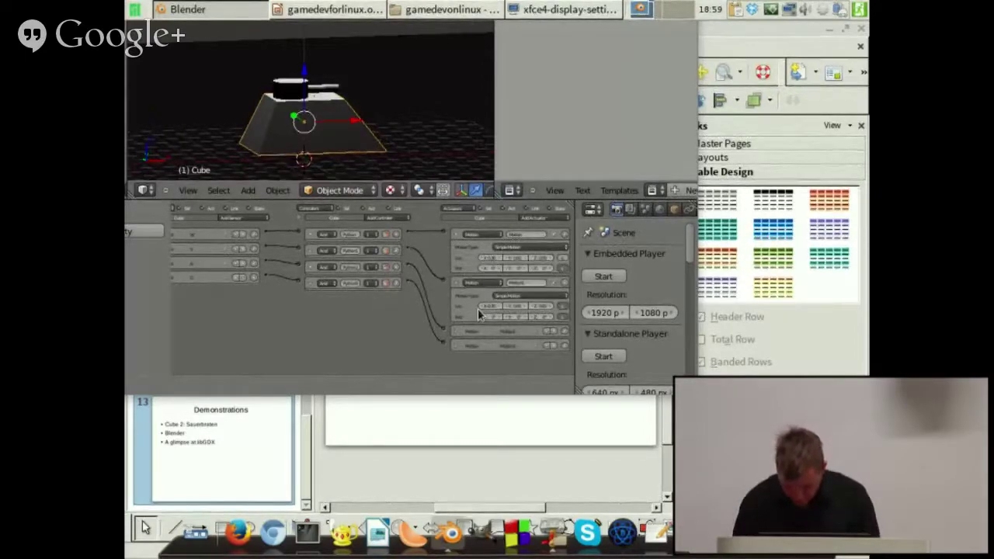
left_click(455, 284)
left_click(455, 235)
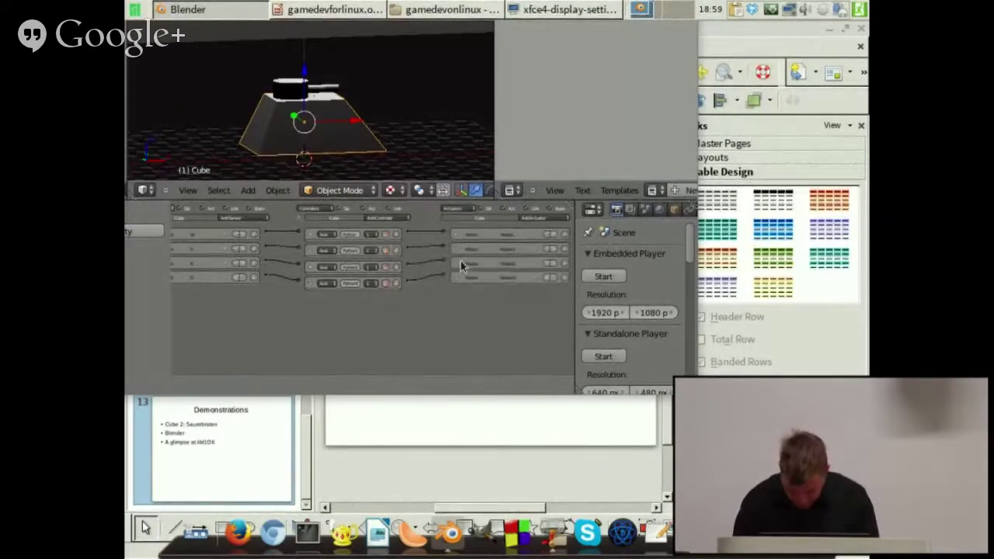
- Expand the motion settings of the actuators linked to the A and D sensors
left_click(456, 265)
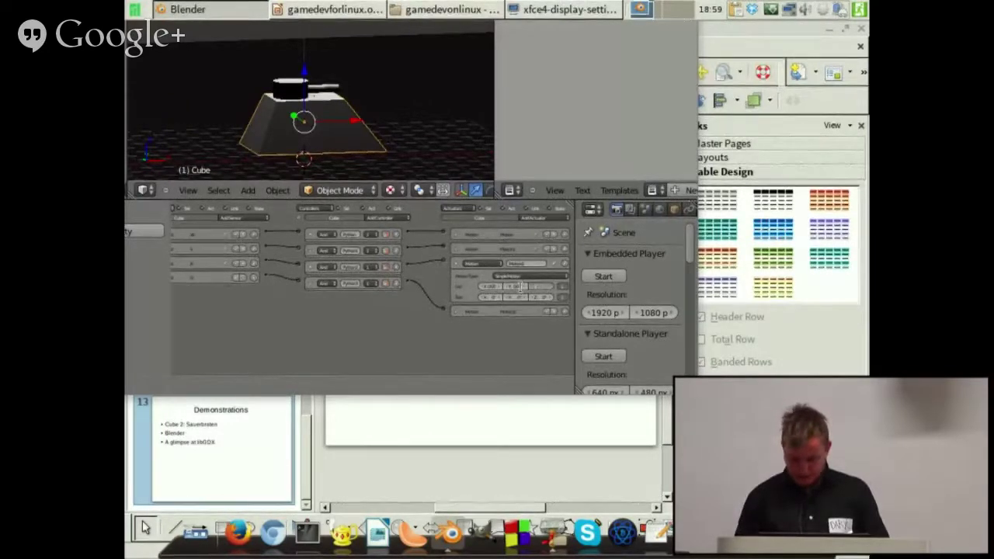
left_click(457, 312)
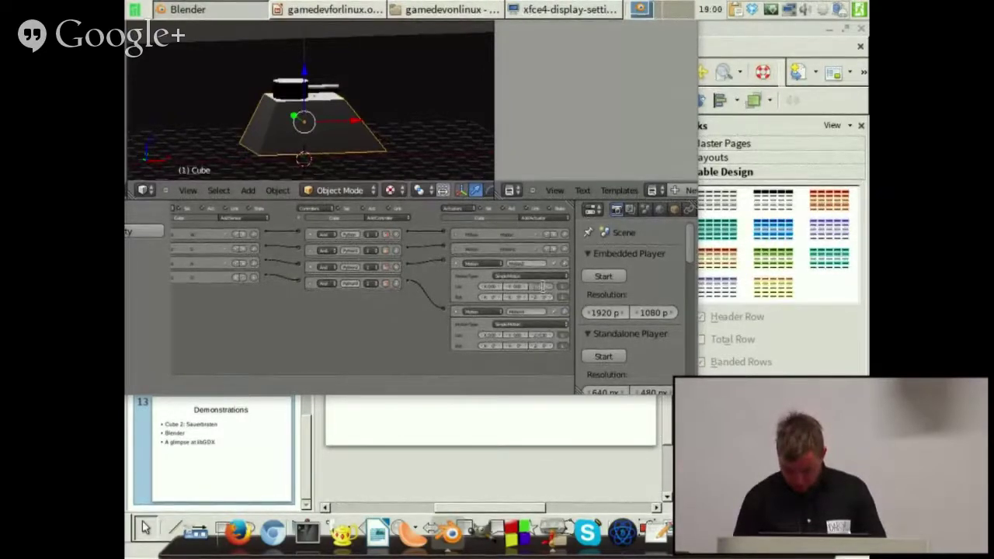
scroll(304, 103, "down", 4)
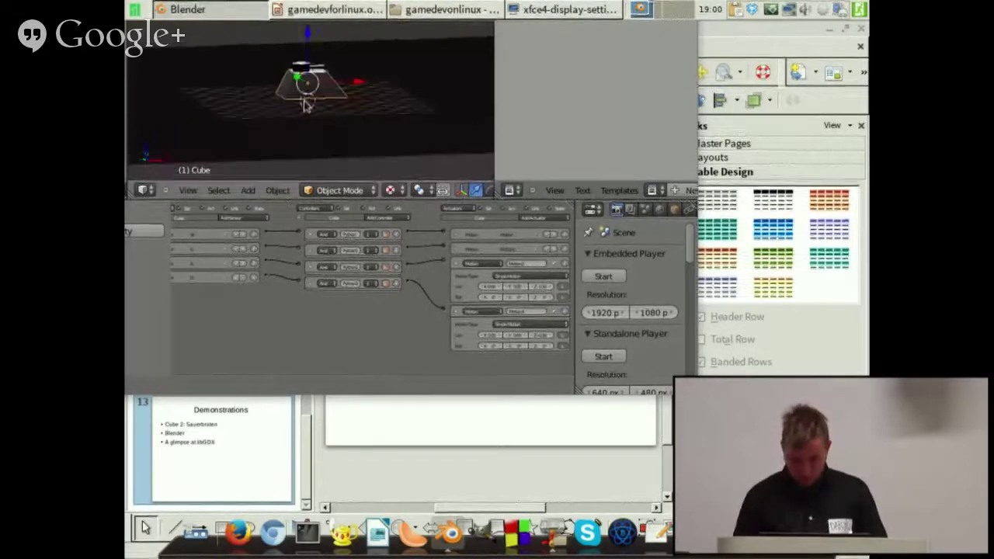
- Test-run the game twice, viewing the tank from a different angle each time
middle_click_drag(306, 104, 338, 147)
key("p")
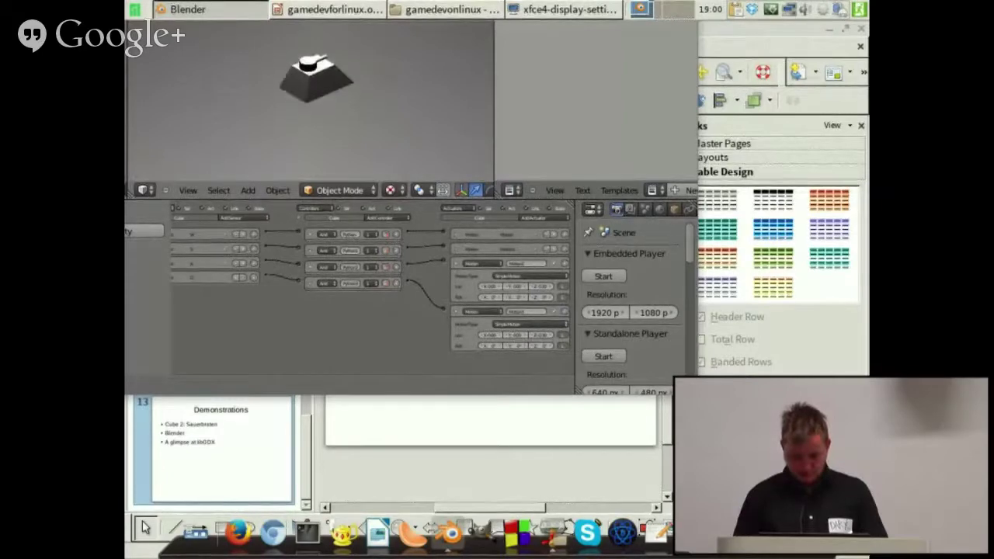
key("Escape")
middle_click_drag(360, 93, 346, 168)
key("p")
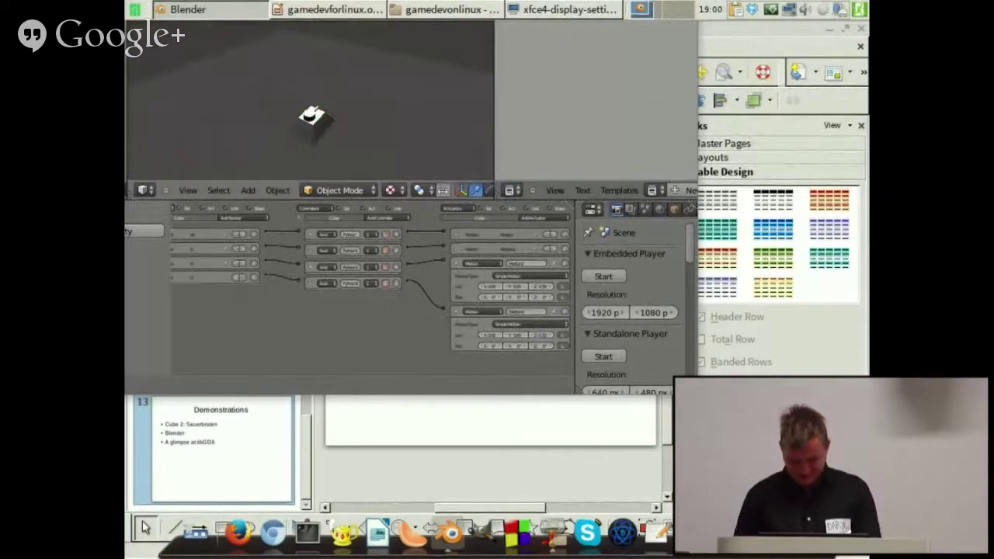
key("Escape")
- Test-run the game again from a more distant view of the tank
scroll(435, 307, "up", 1)
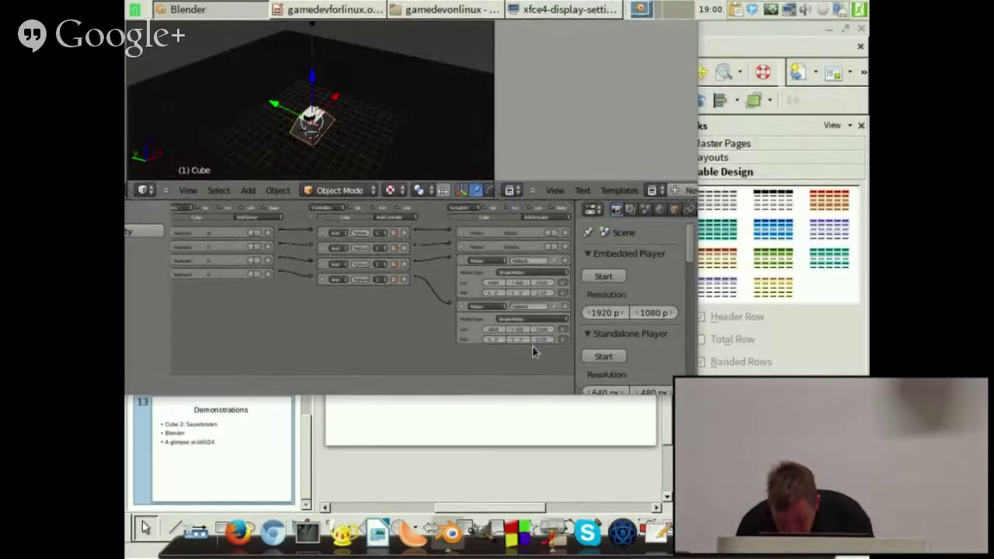
scroll(274, 56, "down", 5)
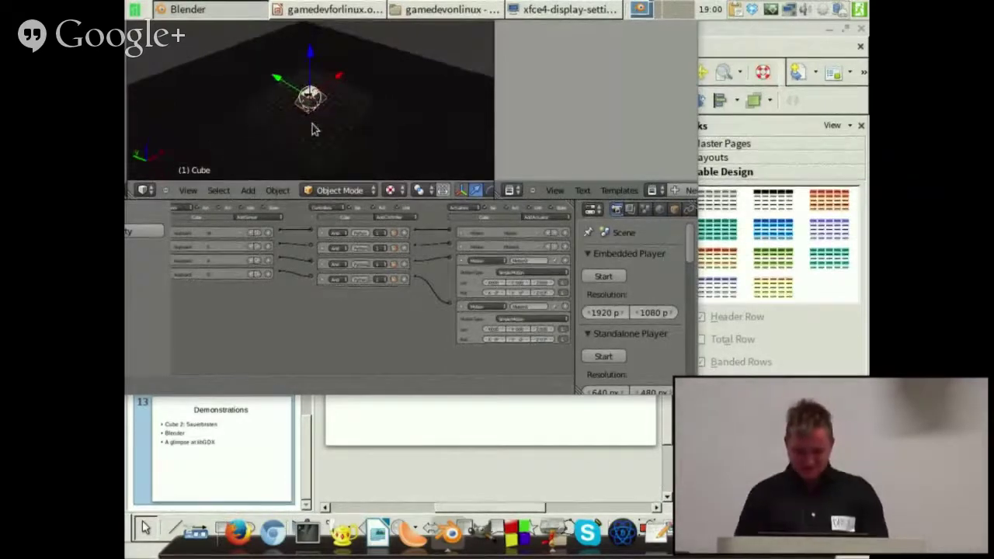
key("p")
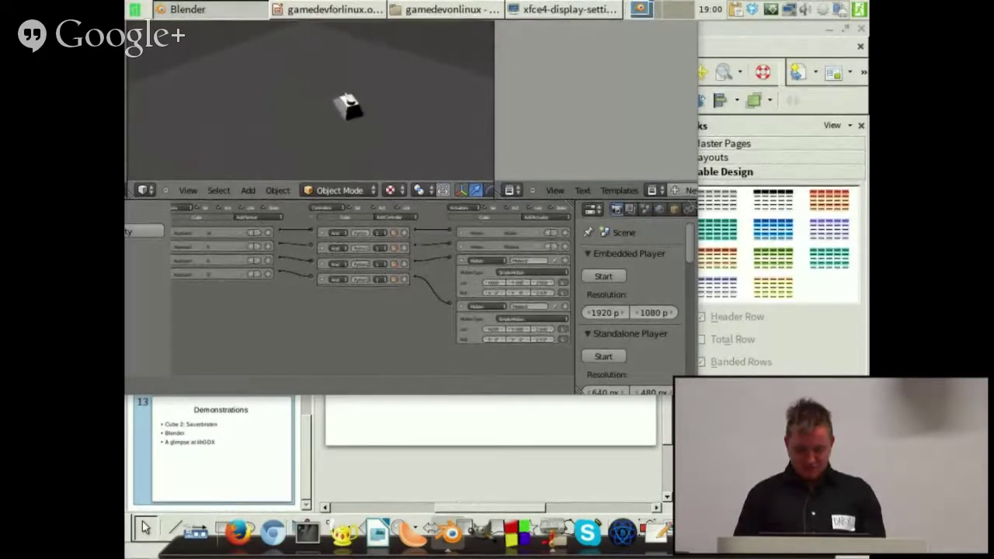
key("Escape")
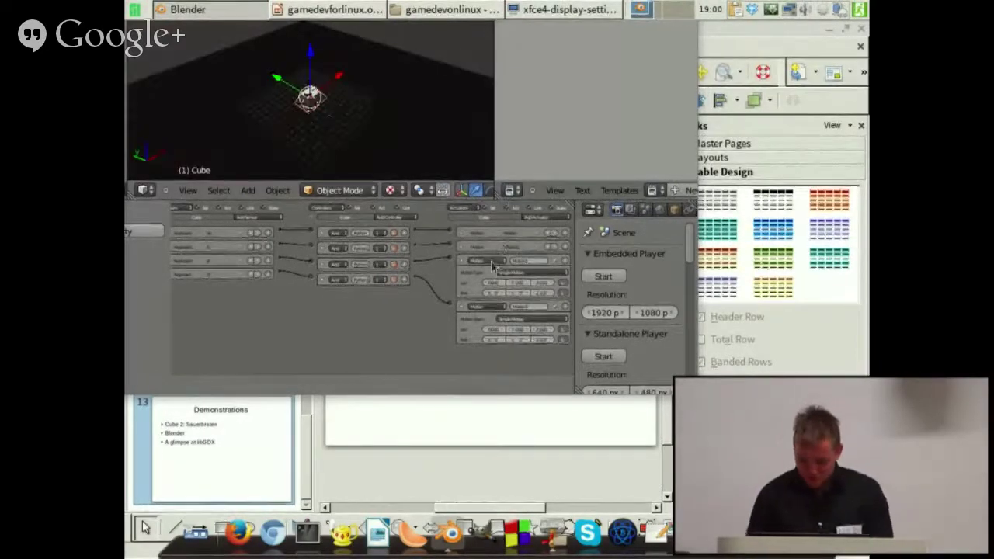
- Expand the motion settings of the actuators linked to the W and S sensors and run the game briefly
left_click(465, 247)
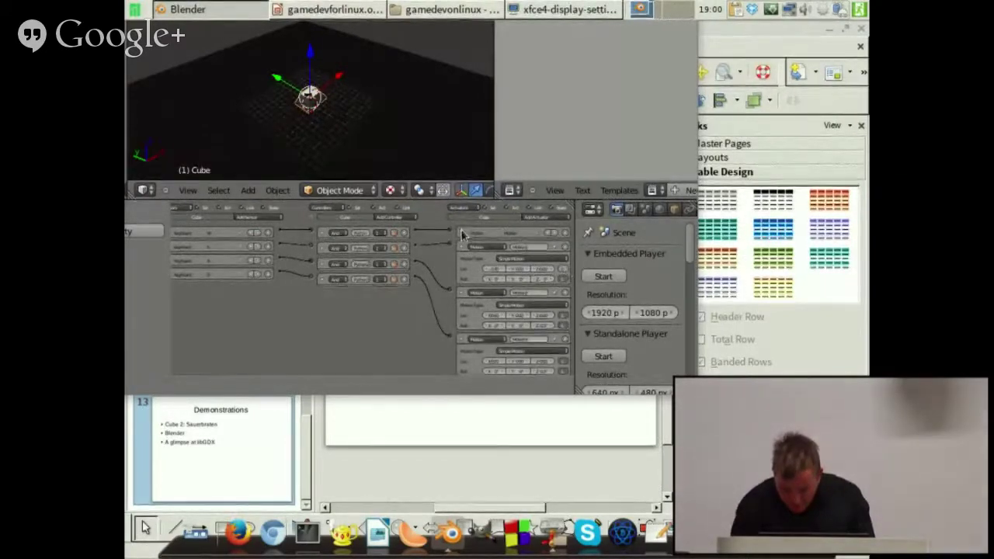
left_click(462, 233)
key("p")
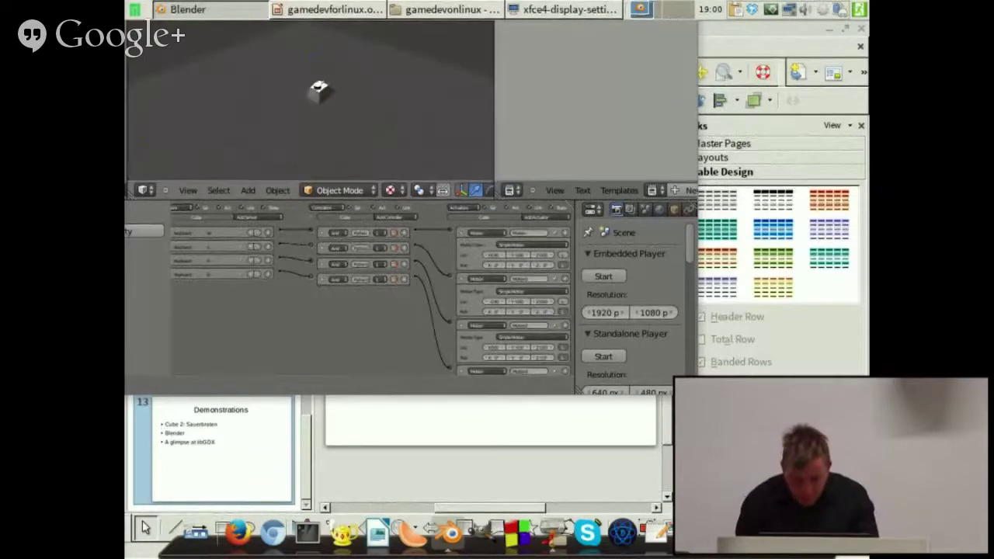
key("Escape")
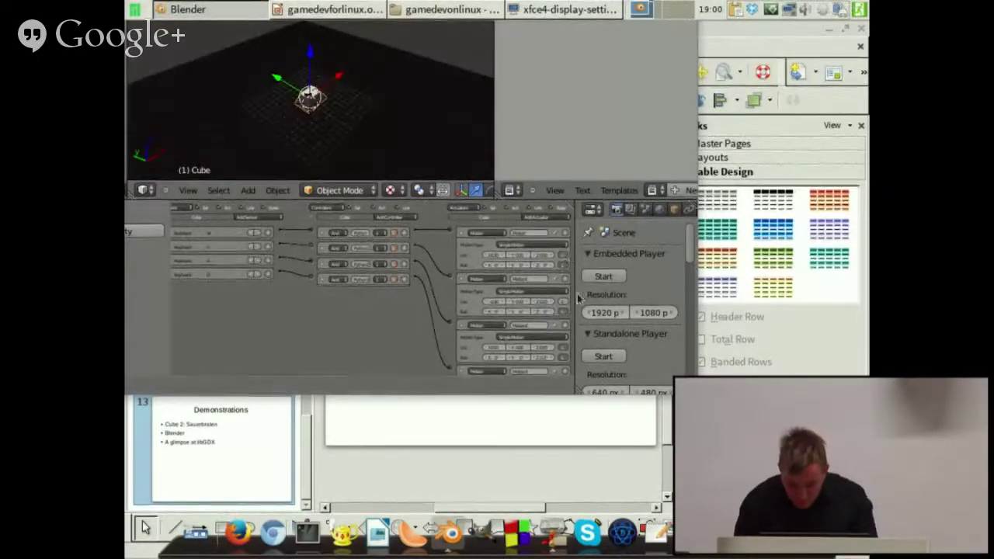
- Run the game and drive the tank back and forth with the S and W controls
key("p")
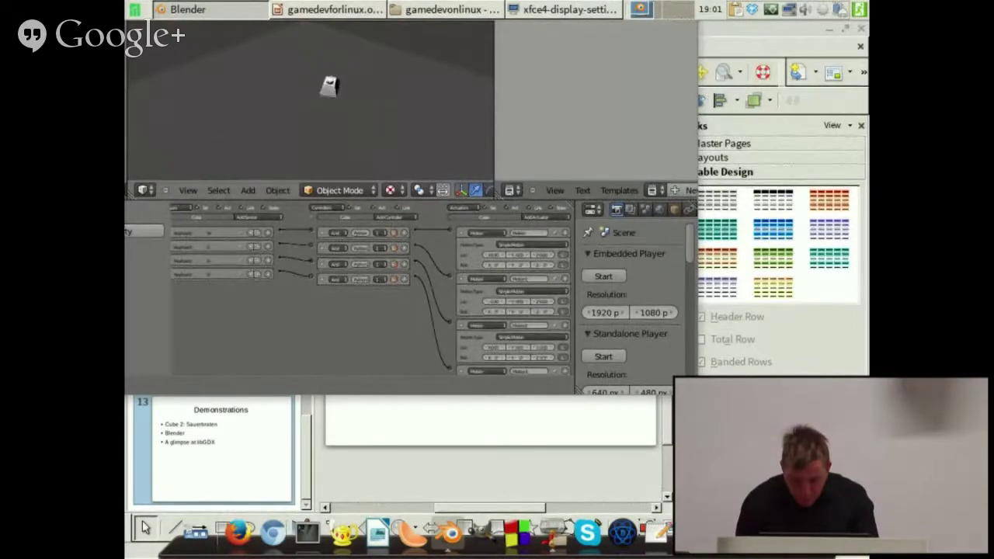
key("s")
key("w")
key("s")
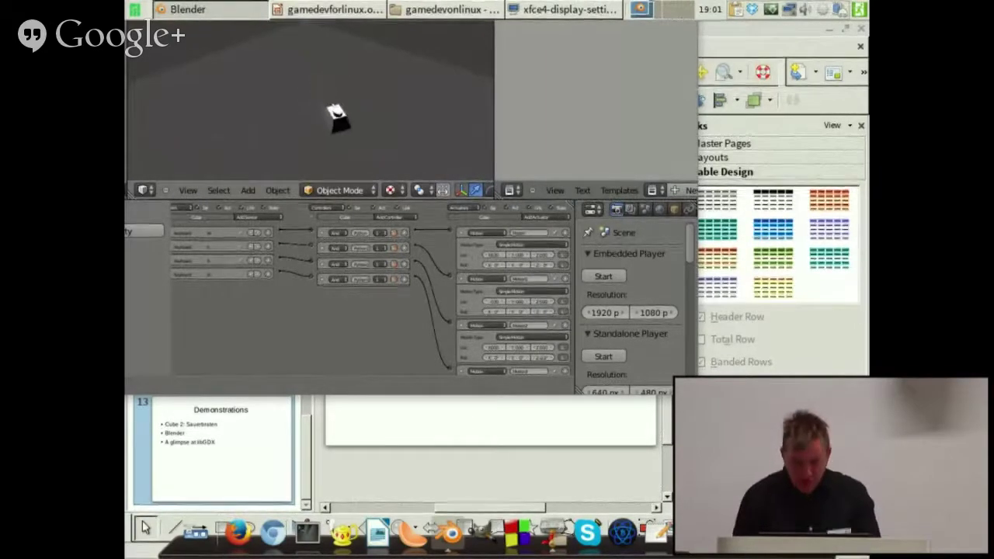
key("w")
key("s")
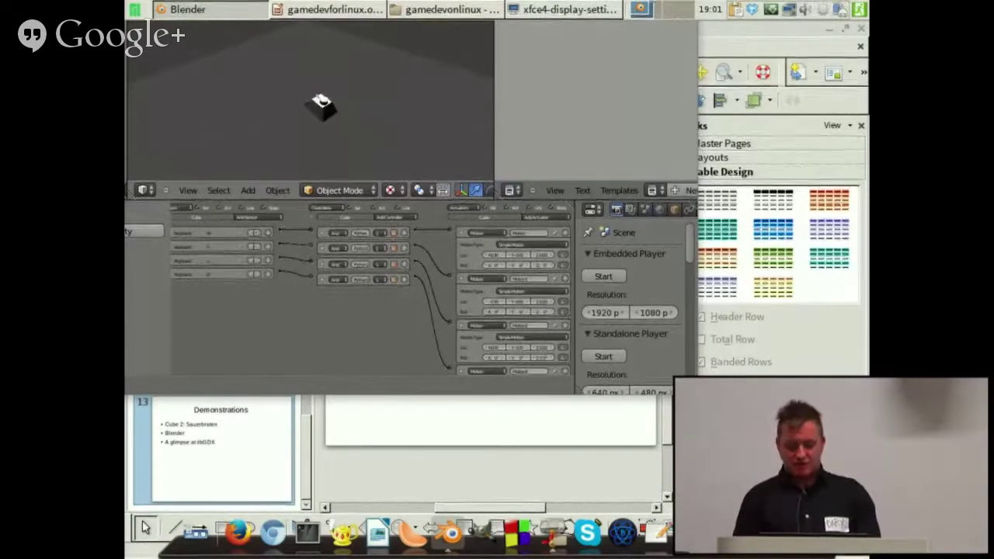
key("Escape")
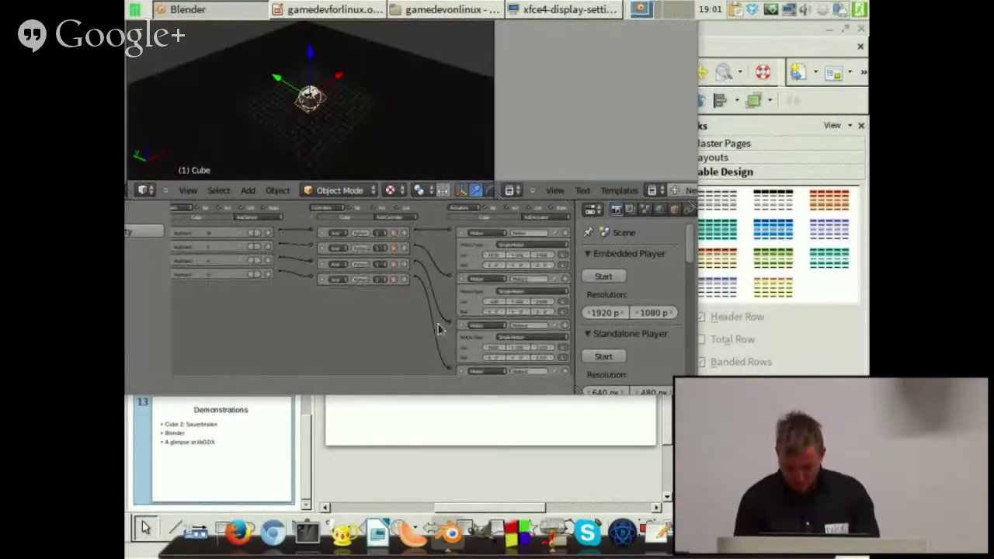
- Collapse the Motion actuators linked to the W and S sensors, leaving those for A and D expanded
scroll(406, 295, "down", 2)
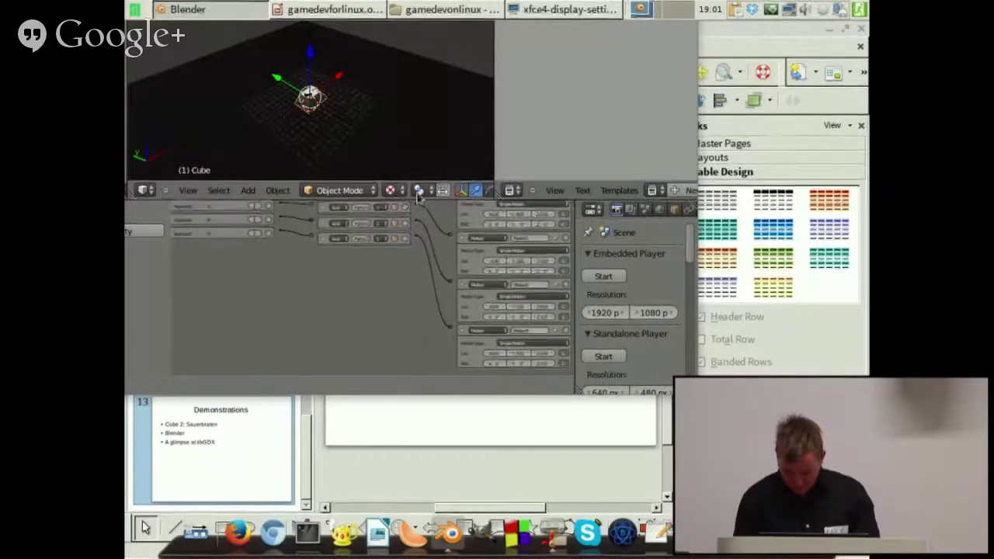
scroll(420, 268, "up", 2)
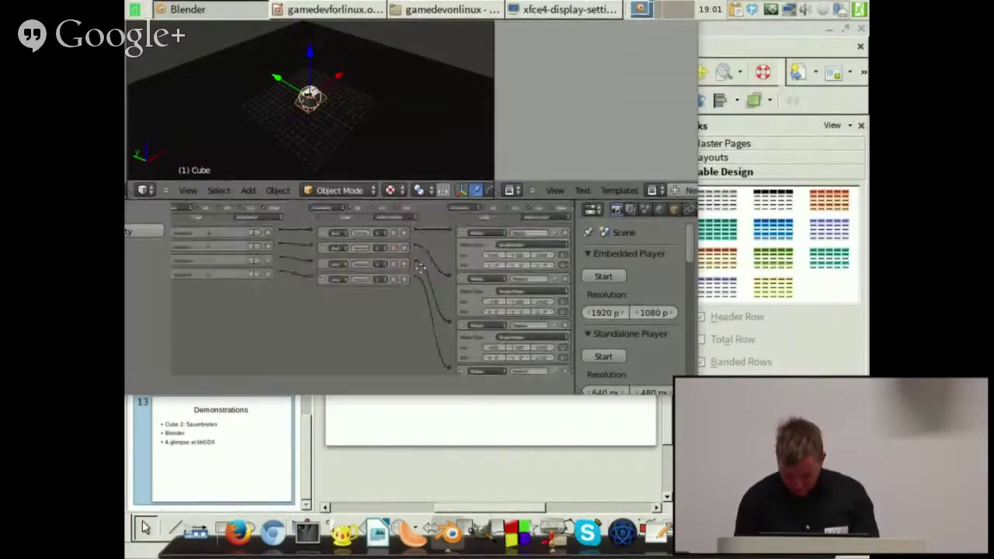
left_click(461, 233)
left_click(462, 247)
left_click(462, 261)
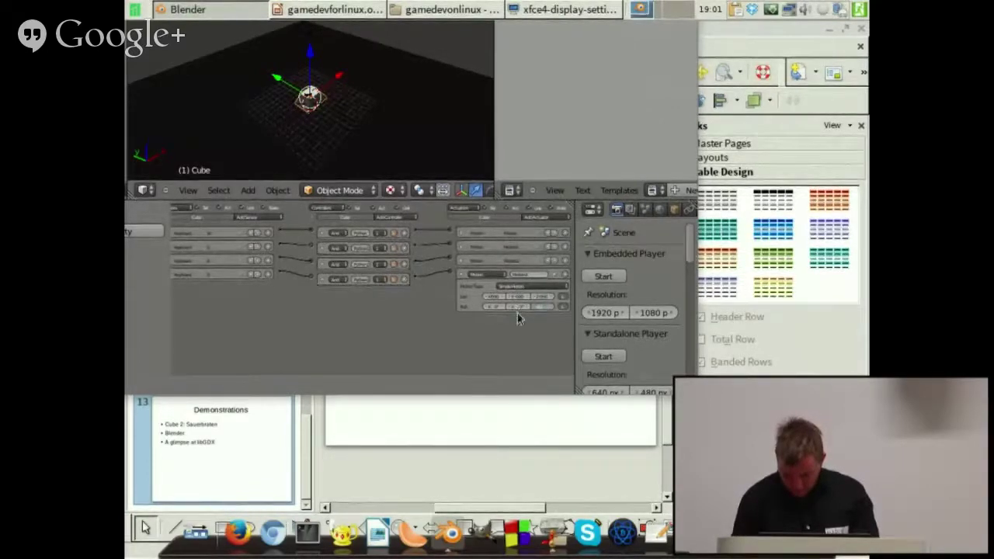
left_click(468, 263)
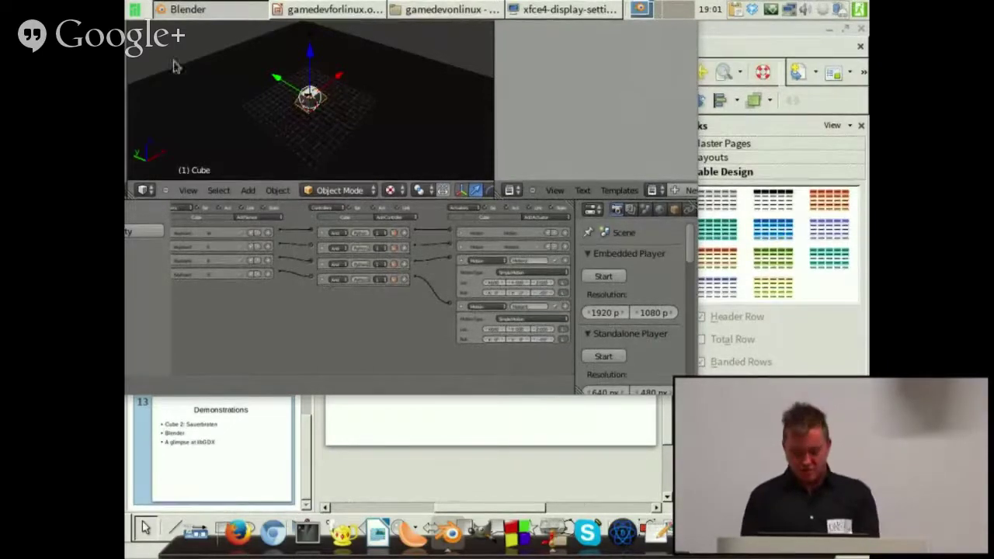
- Select the tank's turret and give it two Keyboard sensors
middle_click_drag(384, 162, 325, 165)
right_click(323, 163)
middle_click_drag(368, 137, 372, 1, "shift")
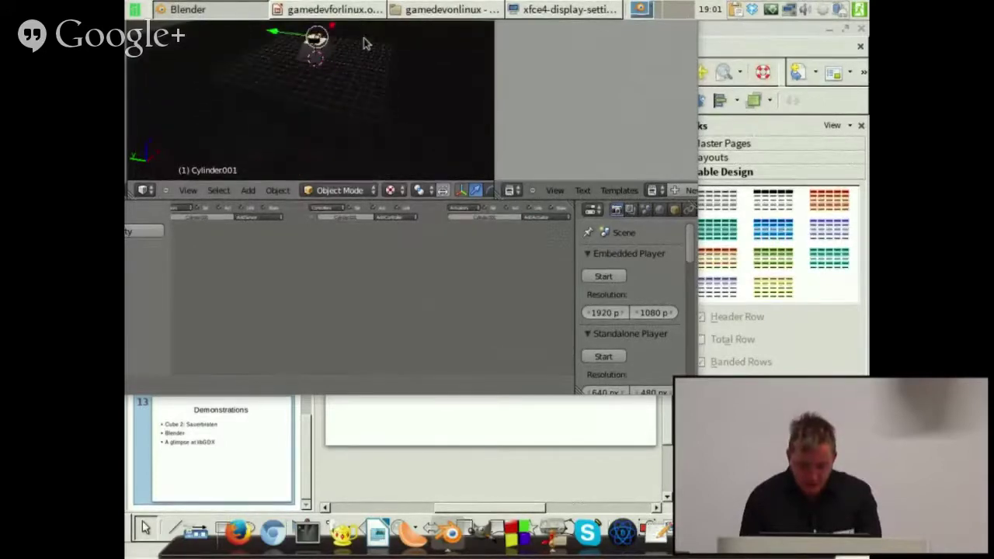
middle_click_drag(366, 42, 322, 111, "shift")
scroll(352, 79, "up", 10)
scroll(352, 80, "down", 5)
left_click(258, 217)
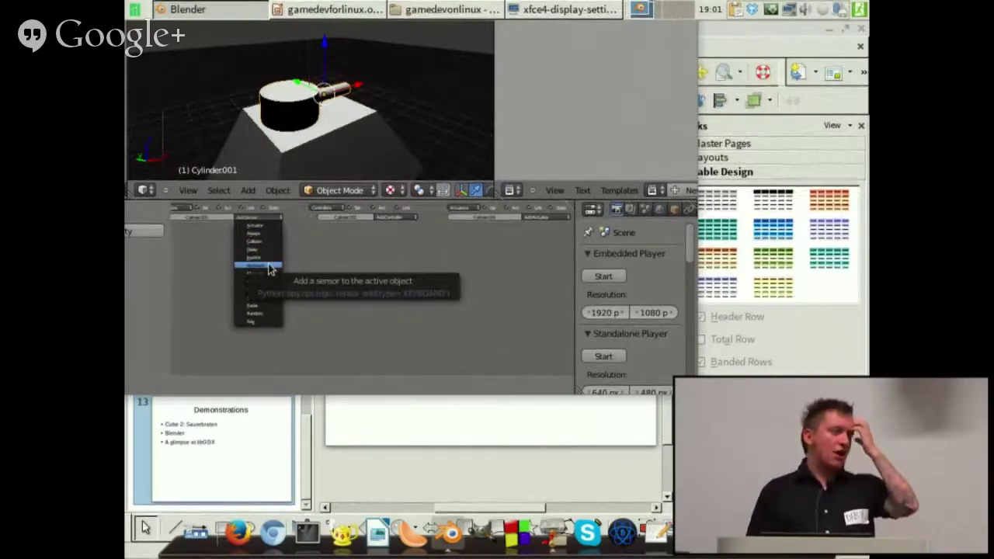
left_click(268, 267)
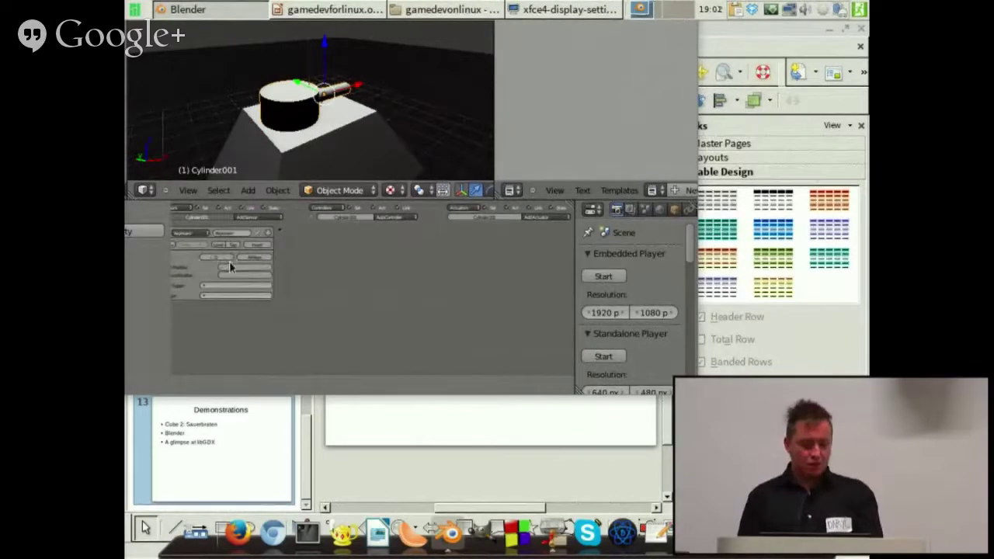
middle_click_drag(333, 284, 338, 284)
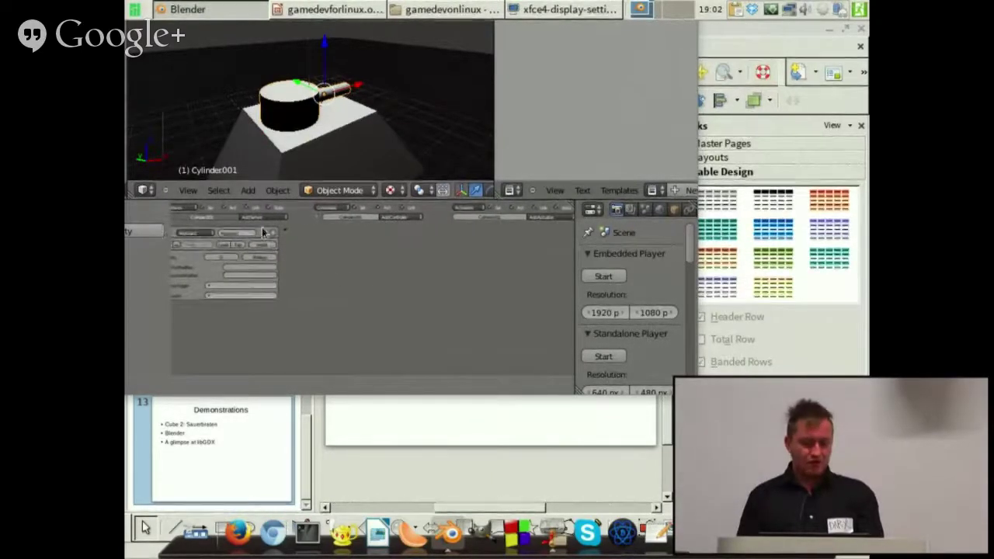
left_click(263, 221)
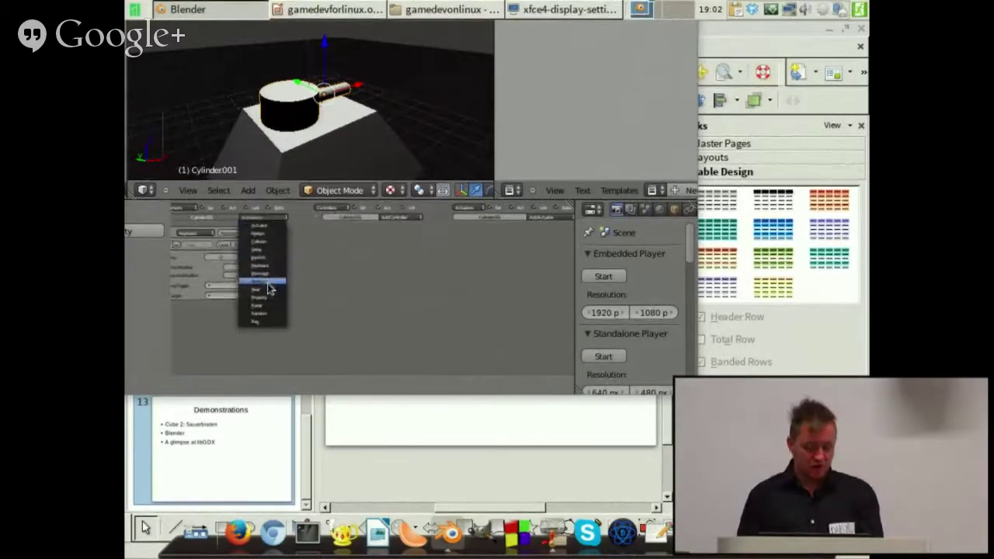
left_click(263, 267)
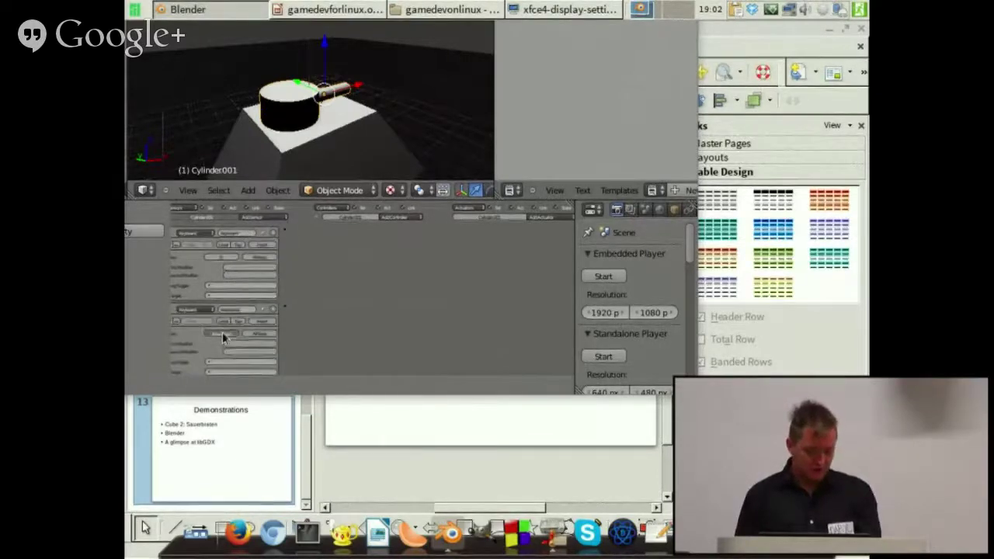
- Add two Motion actuators to the turret
left_click(546, 217)
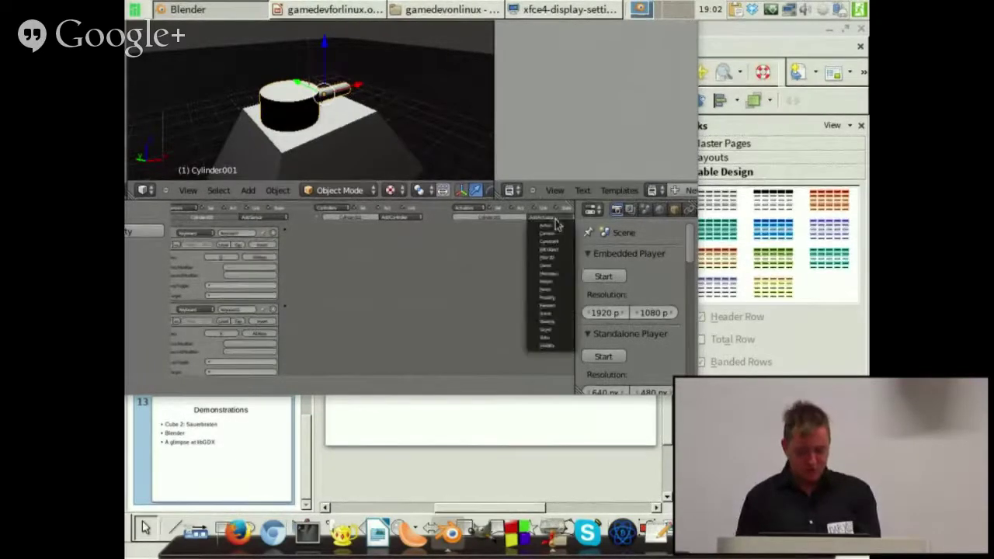
left_click(554, 283)
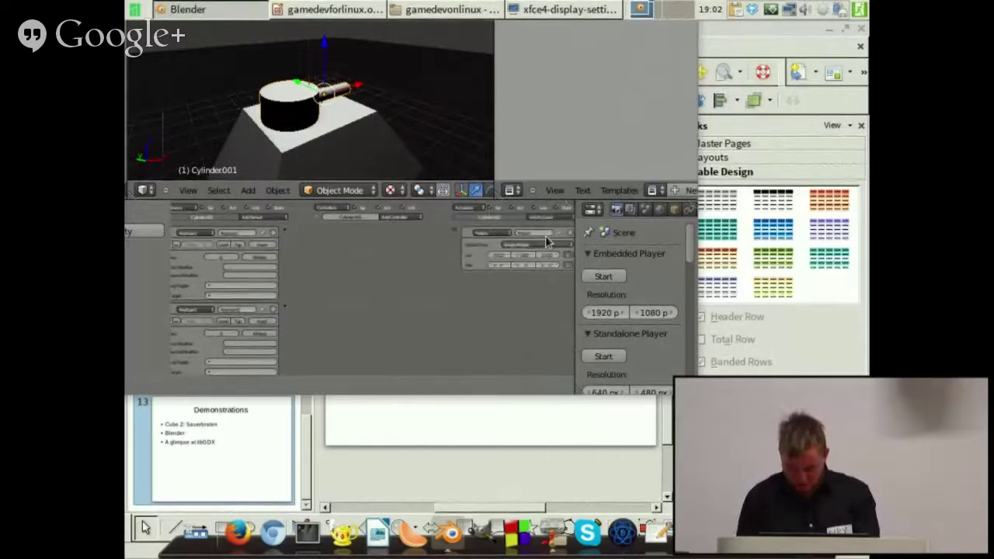
left_click(546, 216)
left_click(553, 283)
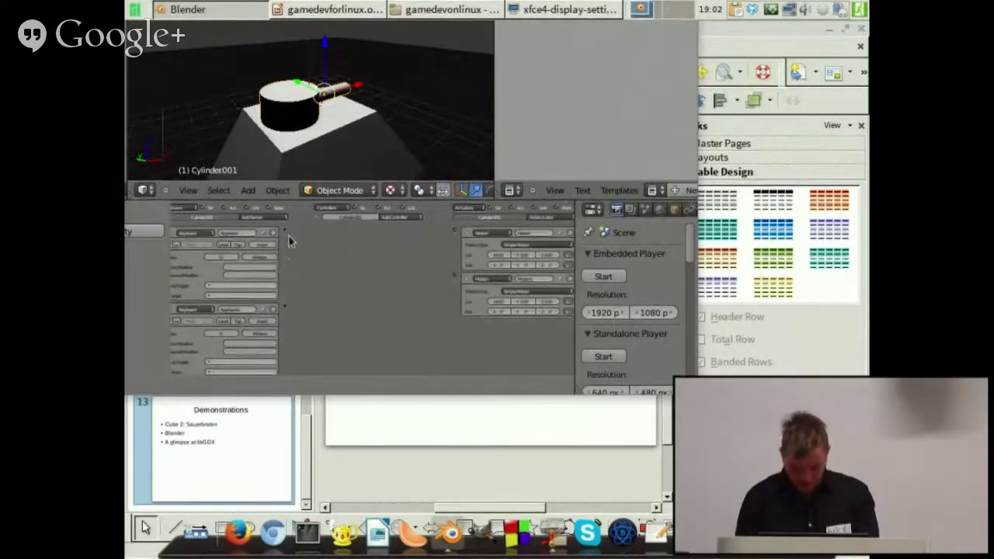
- Link the turret's first and second Keyboard sensors to the matching Motion actuators through separate And controllers
left_click_drag(286, 231, 456, 232)
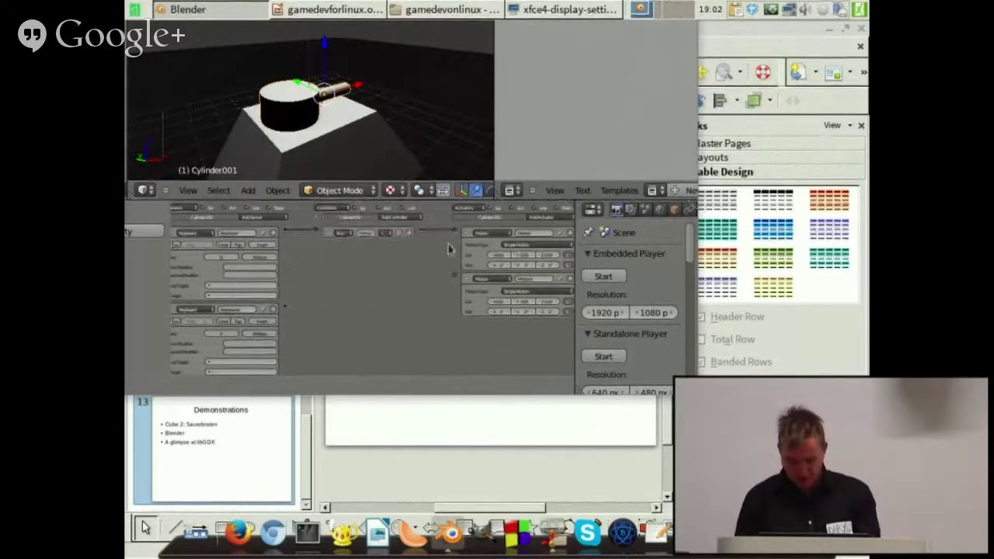
left_click_drag(286, 308, 464, 285)
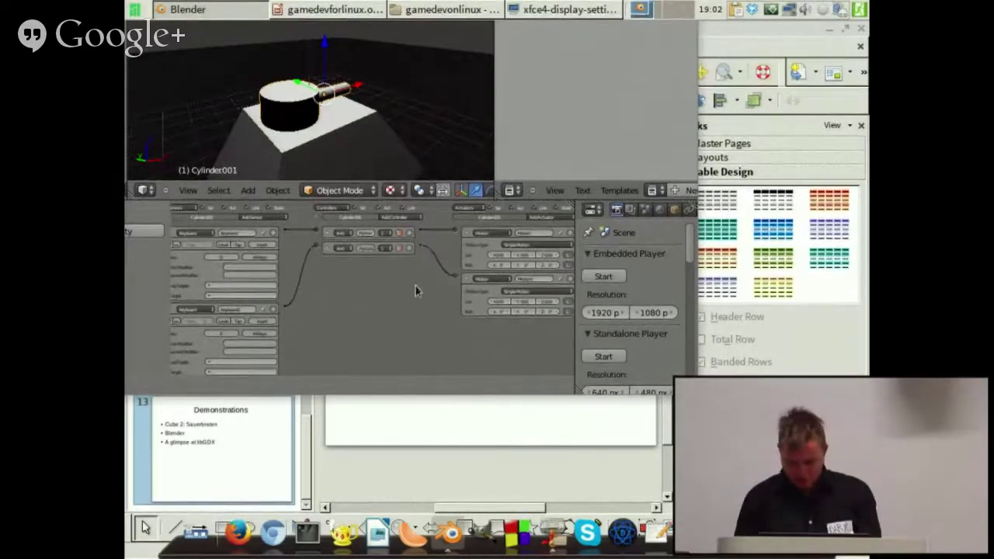
middle_click_drag(340, 281, 382, 291)
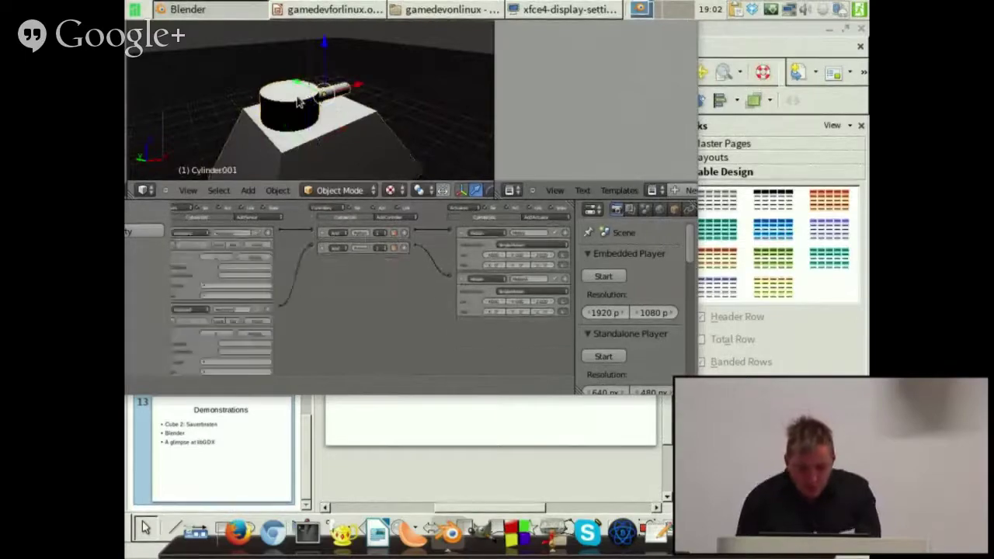
- Shift the whole turret mesh about 0.91 units along X in Edit Mode to center its cylinder on the object origin
key("Tab")
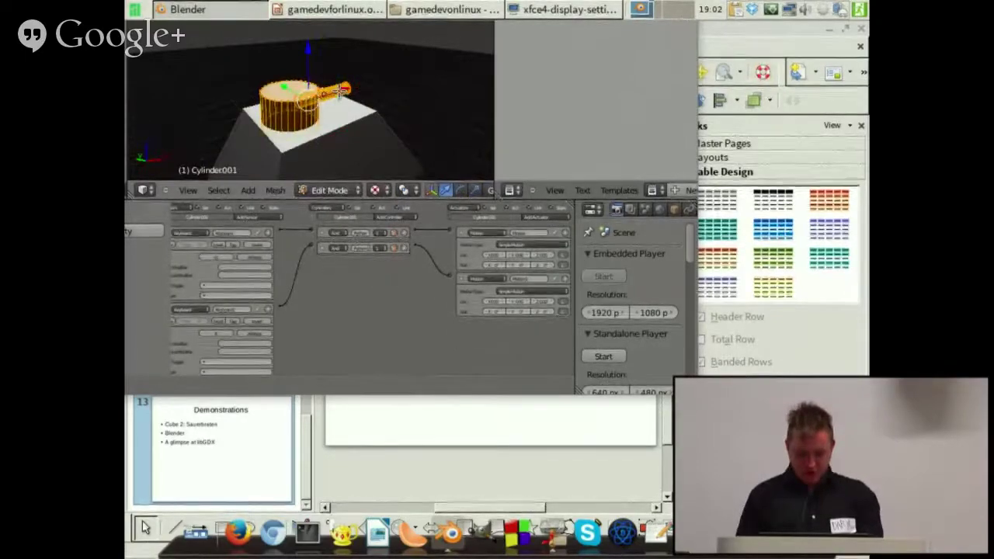
key("g")
key("x")
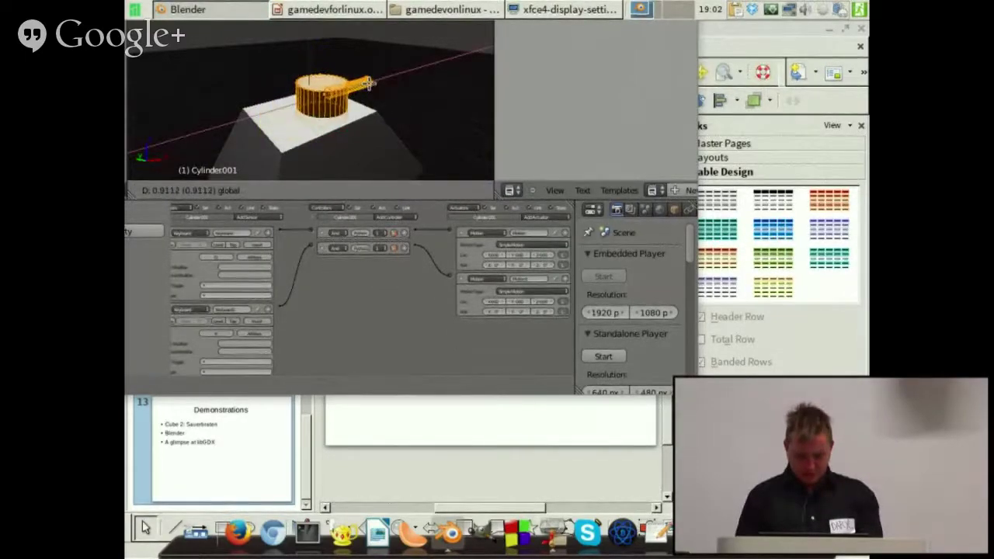
left_click(368, 84)
middle_click_drag(424, 101, 382, 97)
key("Tab")
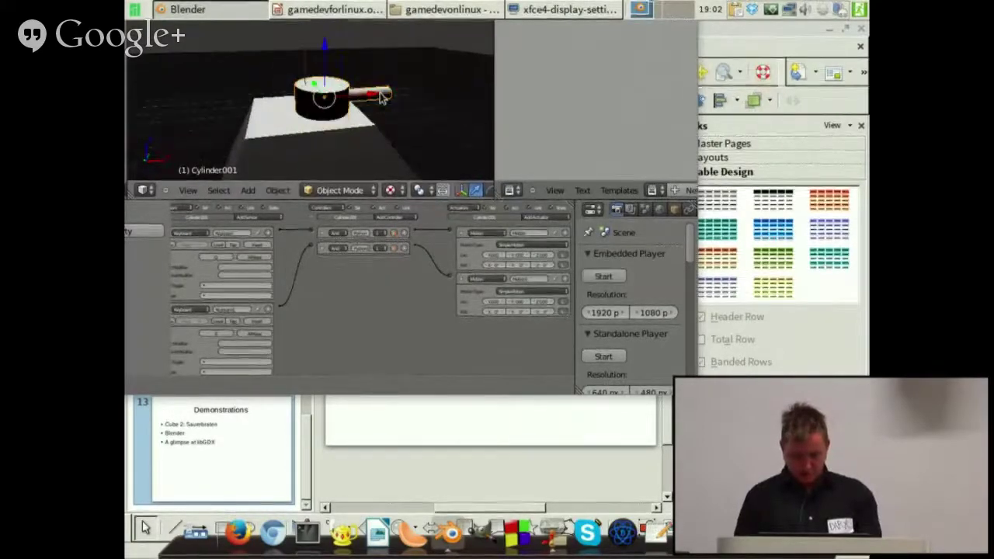
- Move the turret object back along X in Object Mode over the tank body
key("g")
key("x")
left_click(353, 100)
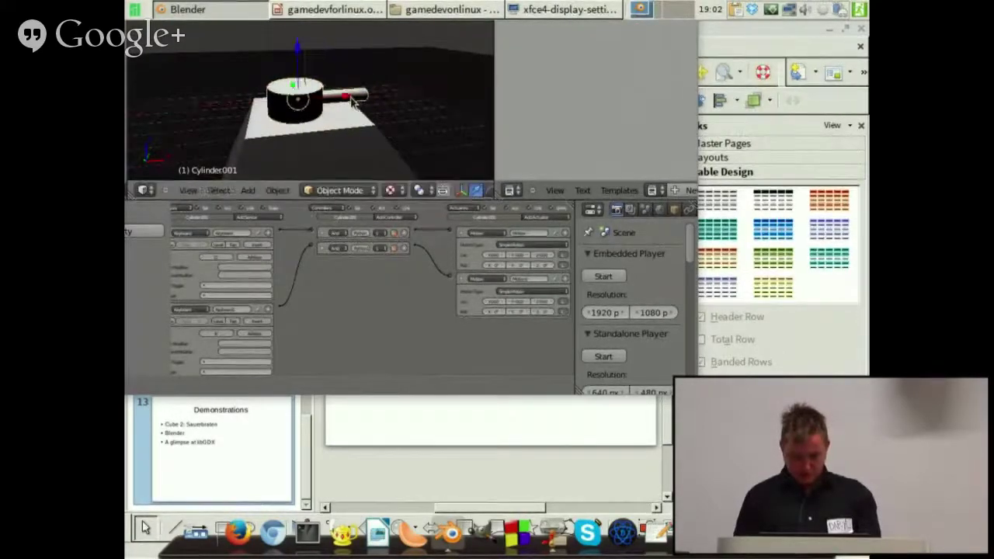
- Fine-tune the turret mesh's X position relative to its origin in Edit Mode, finishing in Object Mode
key("Tab")
key("g")
key("x")
left_click(344, 94)
key("Tab")
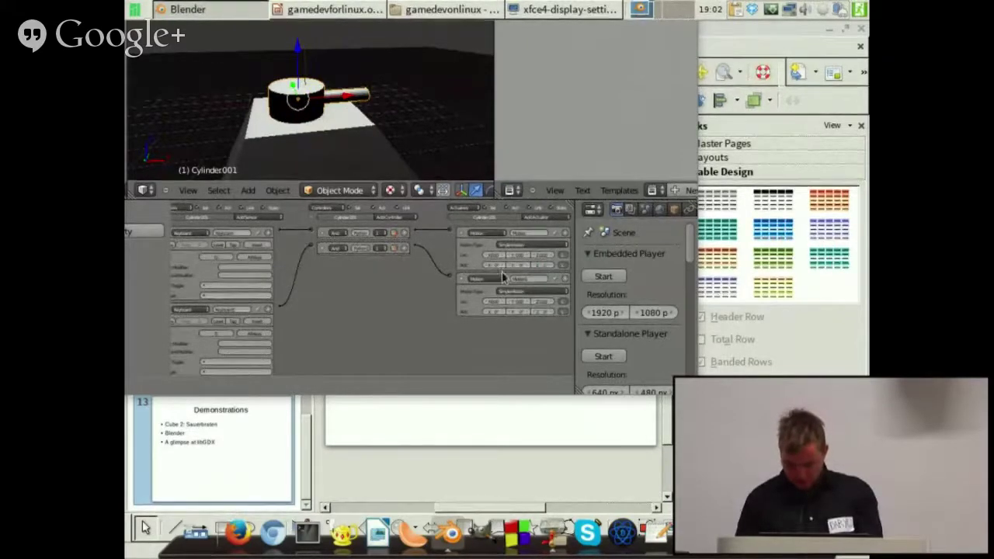
- Run the game from an elevated view of the whole ground plane to test the tank, and stop it again
left_click(543, 311)
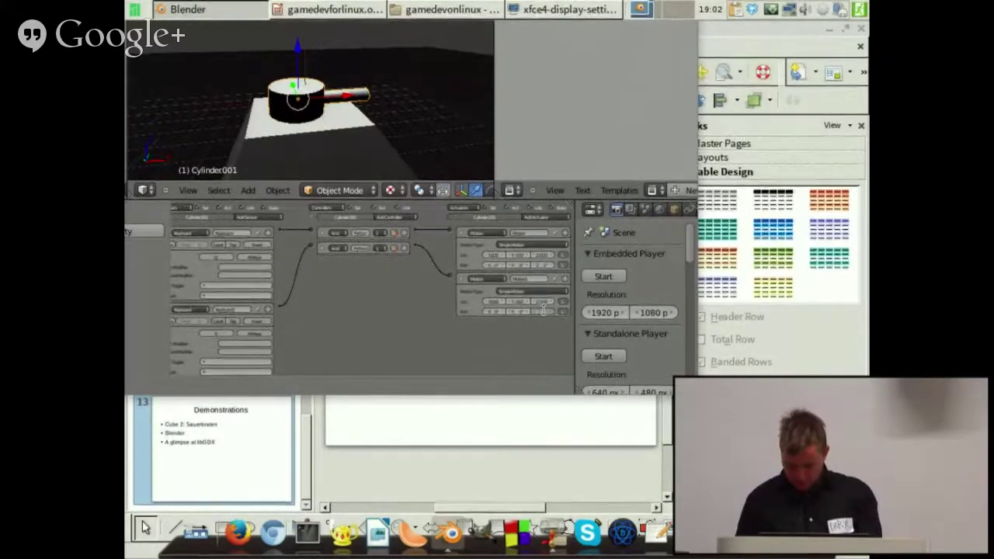
scroll(362, 148, "down", 4)
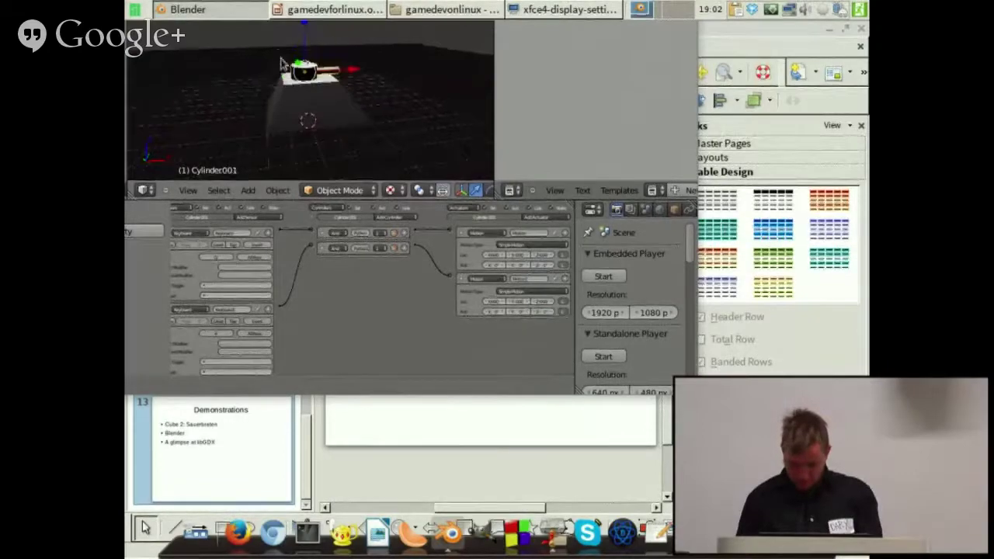
middle_click_drag(284, 65, 347, 79)
scroll(338, 86, "down", 2)
right_click(355, 116)
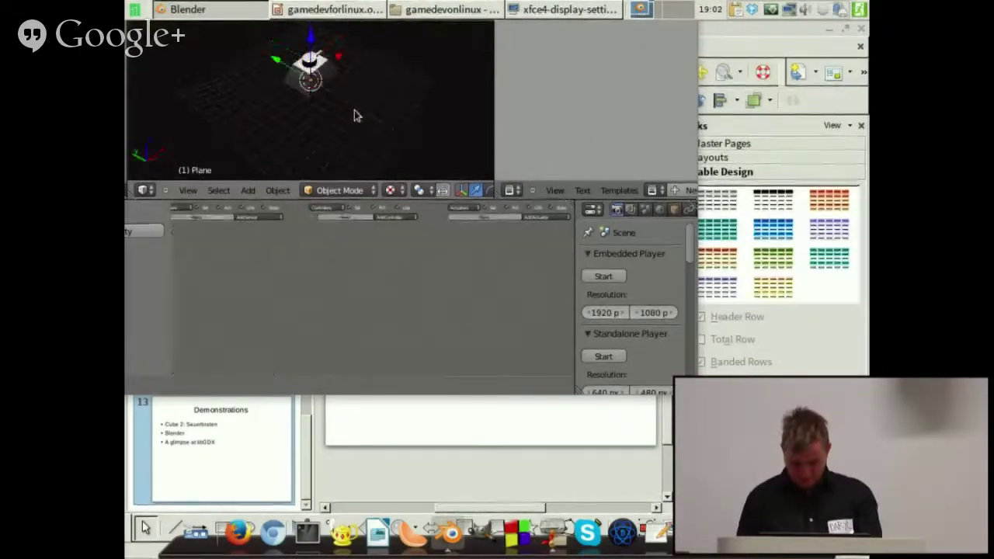
middle_click_drag(352, 99, 350, 138, "shift")
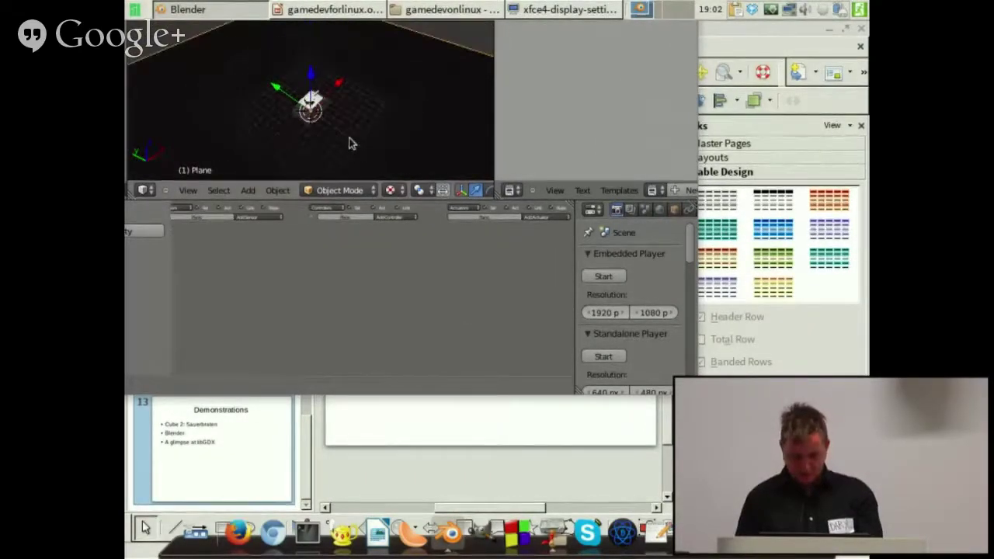
key("p")
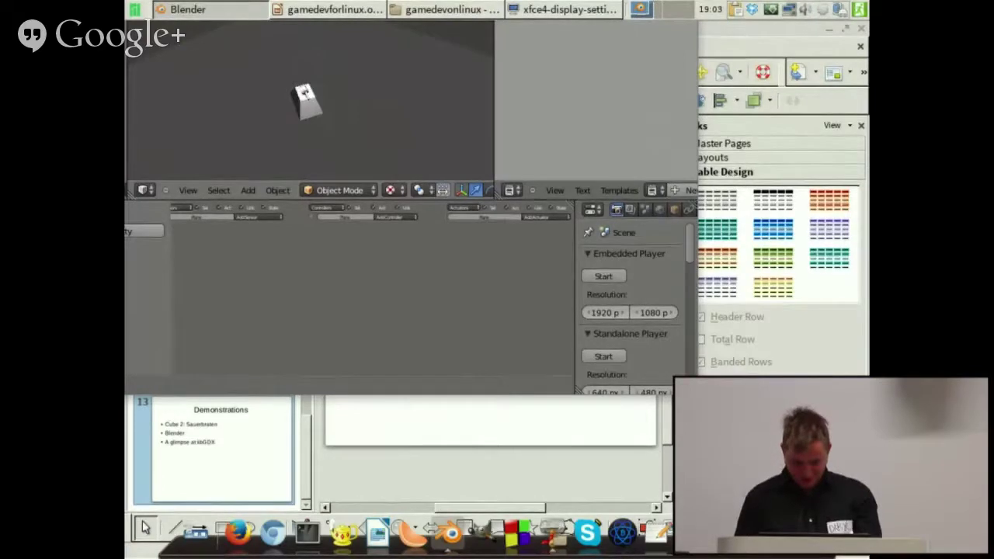
key("Escape")
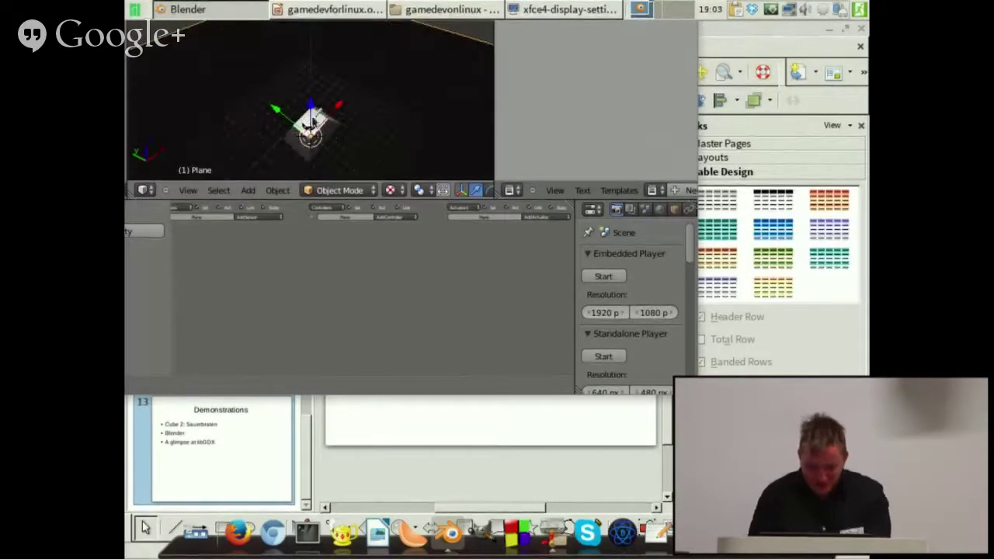
- Check the logic bricks of the tank body and turret, and run the game to test driving and turret rotation
right_click(312, 124)
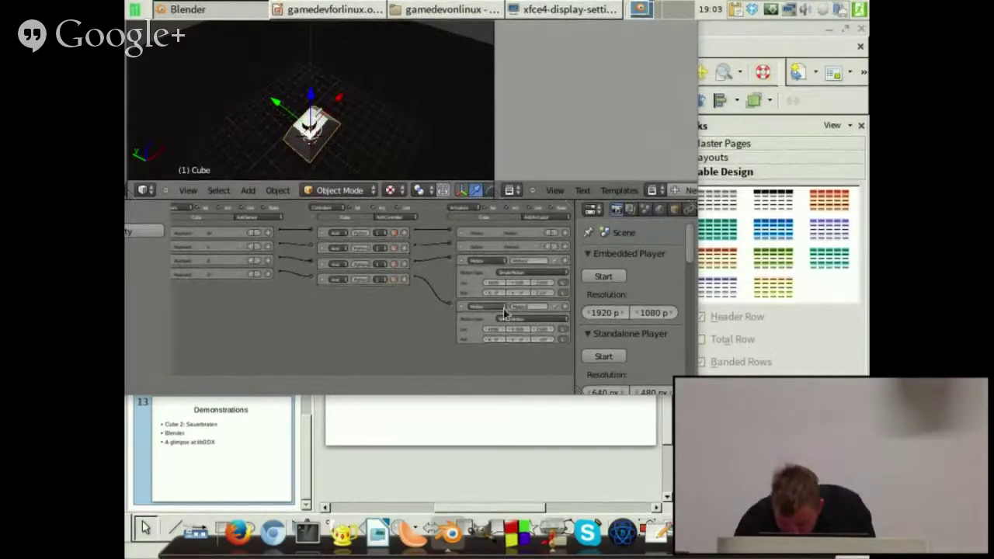
right_click(337, 127)
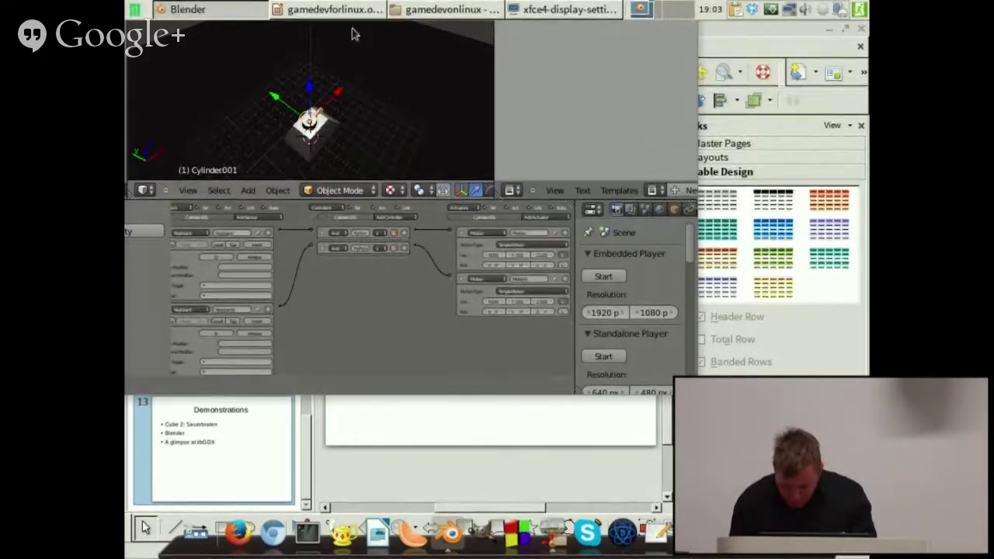
key("p")
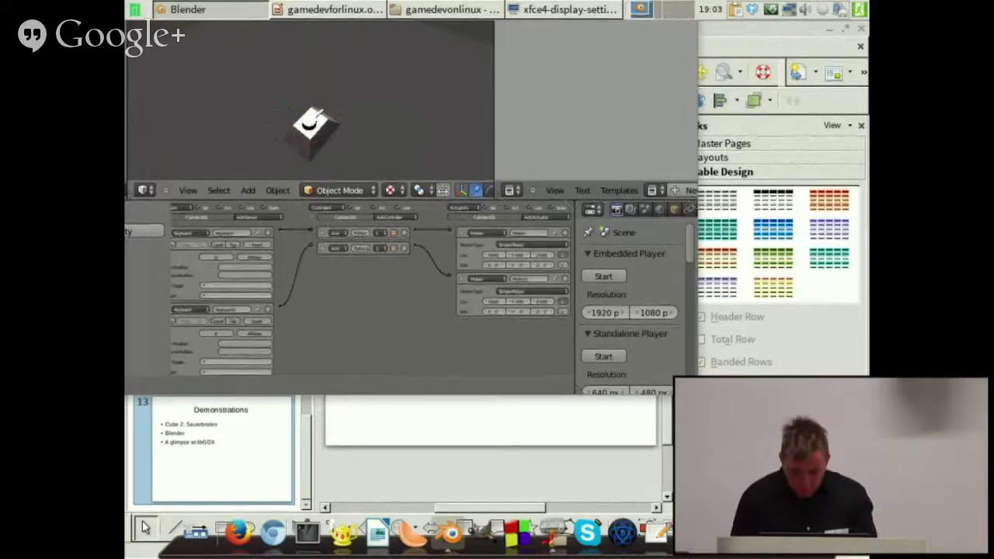
key("d")
key("q")
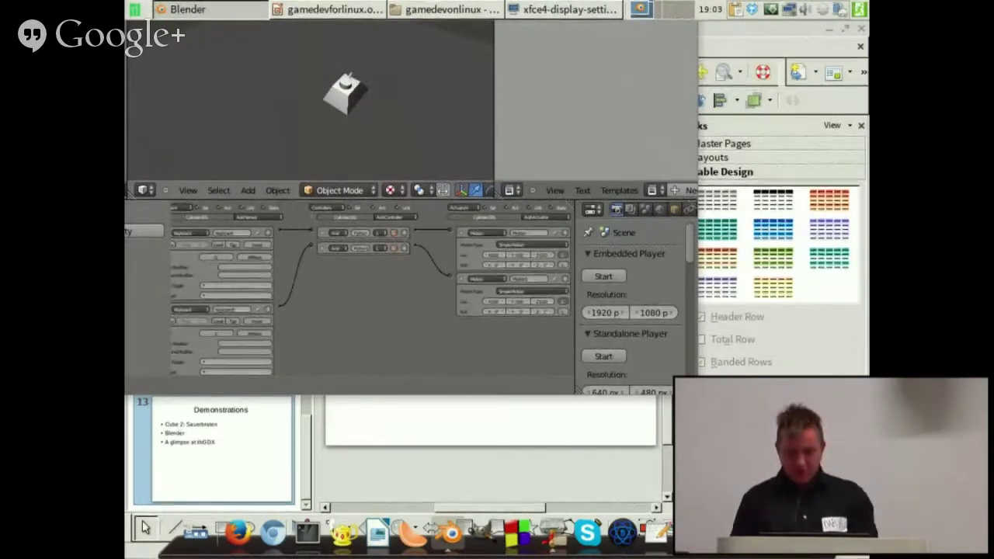
key("Escape")
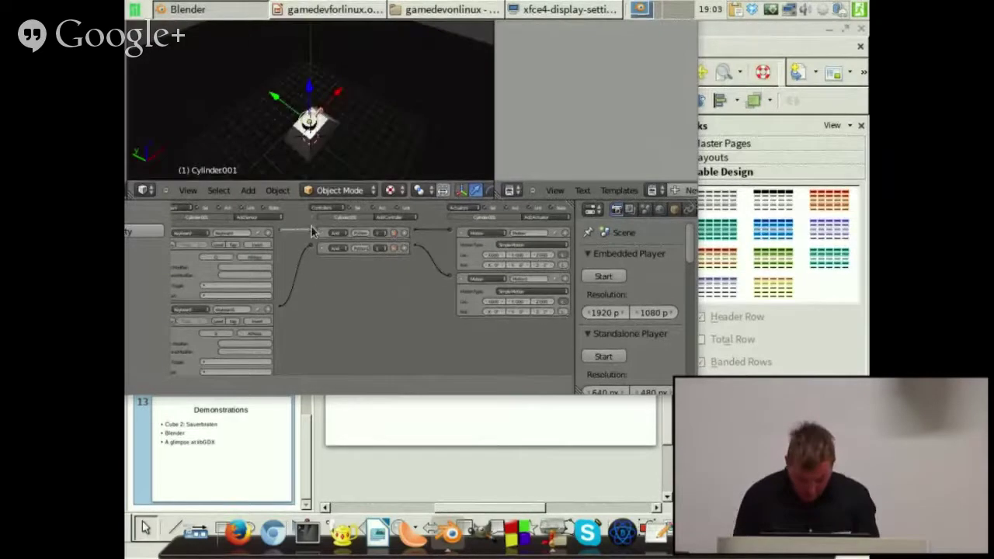
- Swap the turret's sensor links so the first Keyboard sensor feeds the second And controller and the second sensor feeds the first
mouse_move(309, 245)
left_mouse_down()
mouse_move(297, 232)
mouse_move(278, 324)
mouse_move(309, 236)
left_mouse_up()
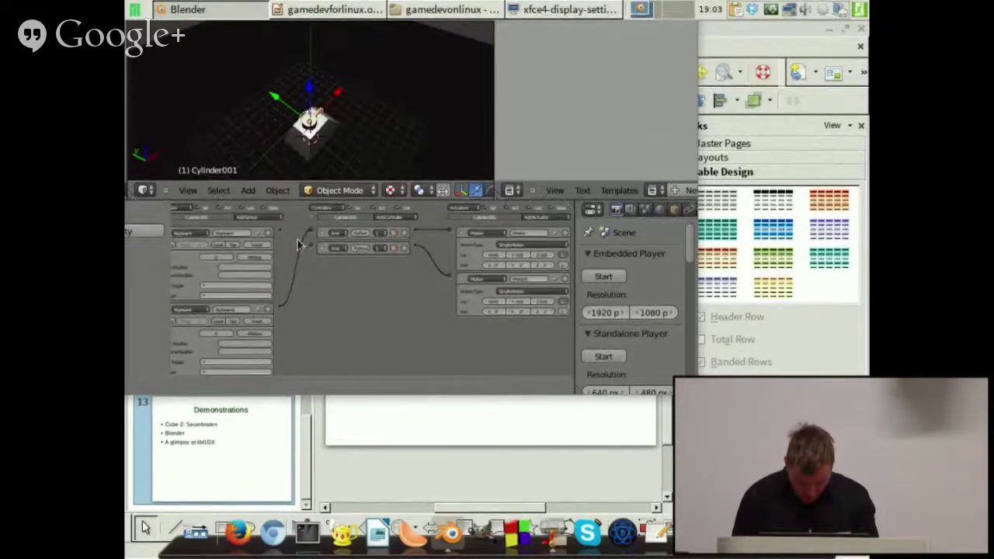
left_click_drag(308, 243, 312, 245)
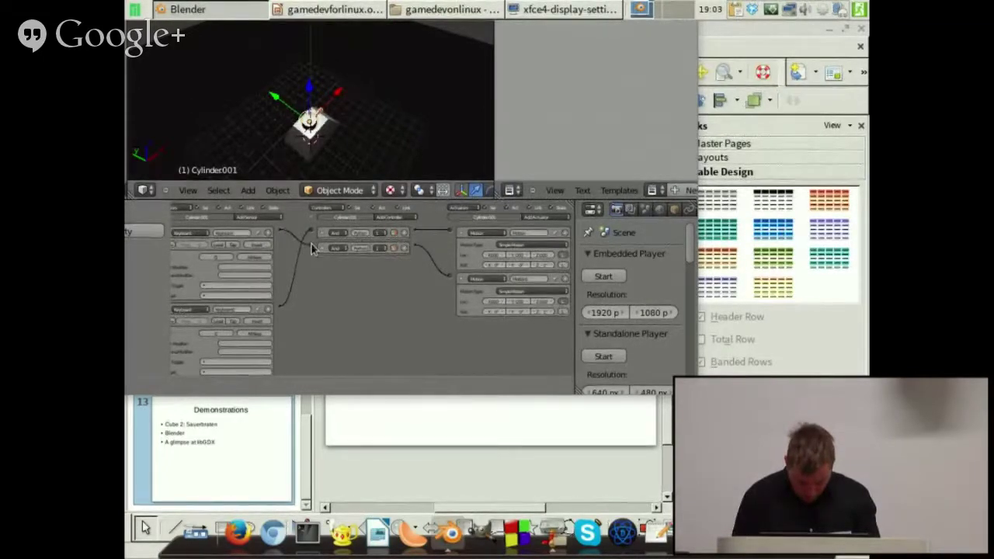
- Add a camera and move it behind and above the tank, to about X -2.49 and Z 3.93
scroll(335, 78, "down", 5)
middle_click_drag(335, 78, 349, 122)
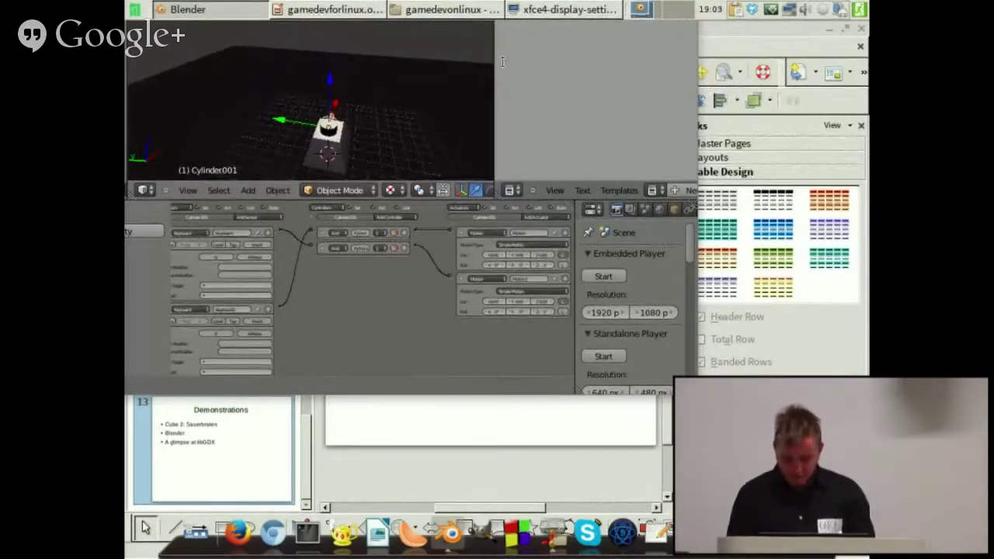
middle_click_drag(415, 174, 380, 84)
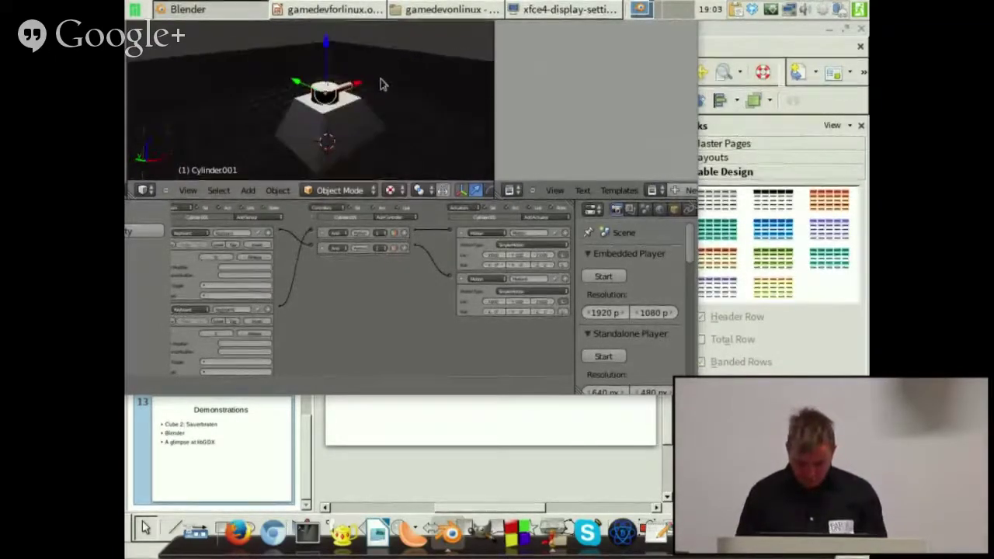
key("shift+a")
left_click(301, 85)
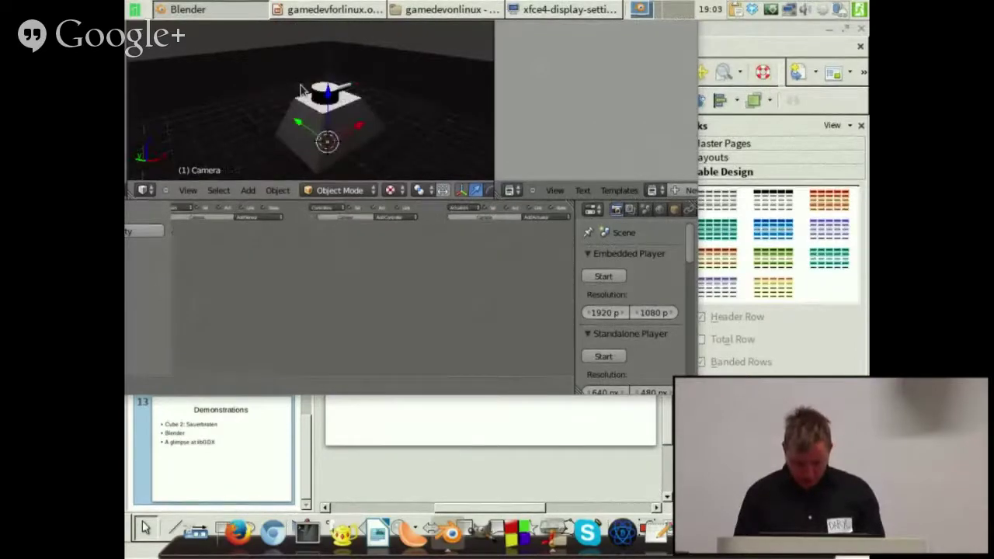
key("g")
left_click(320, 108)
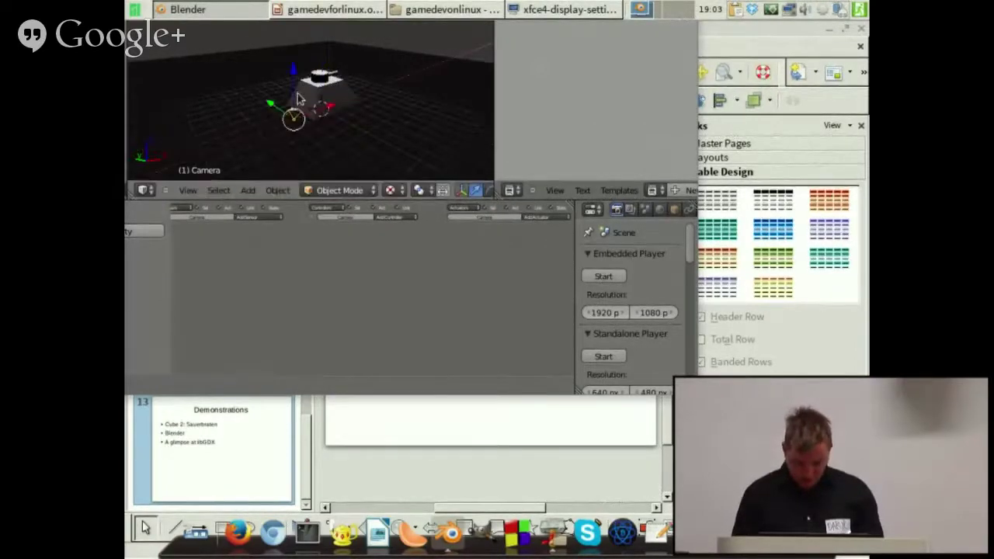
key("g")
left_click(350, 87)
middle_click_drag(353, 83, 360, 109)
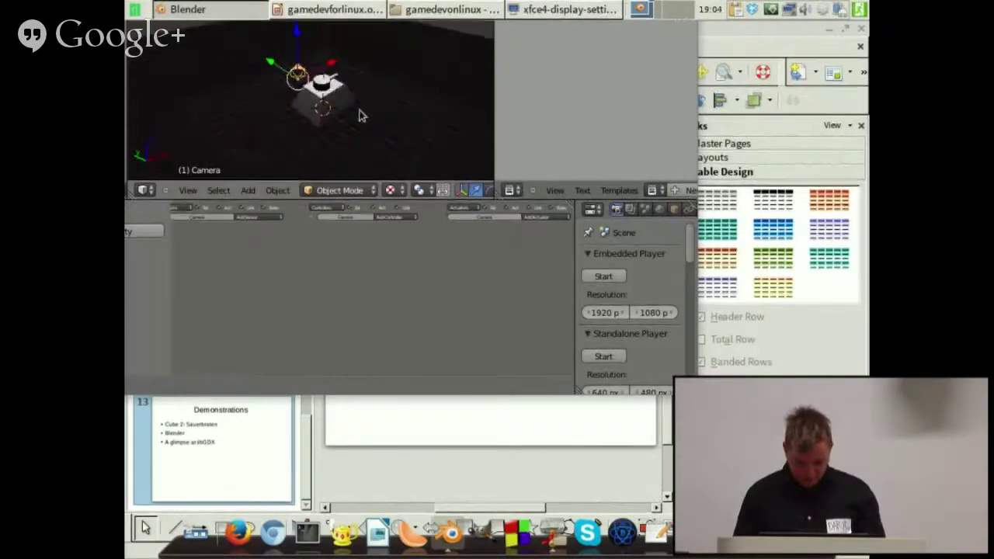
- Move the Blender window so the whole 3D view is visible, and show the camera's Transform properties
left_click_drag(451, 125, 495, 249, "alt")
key("t")
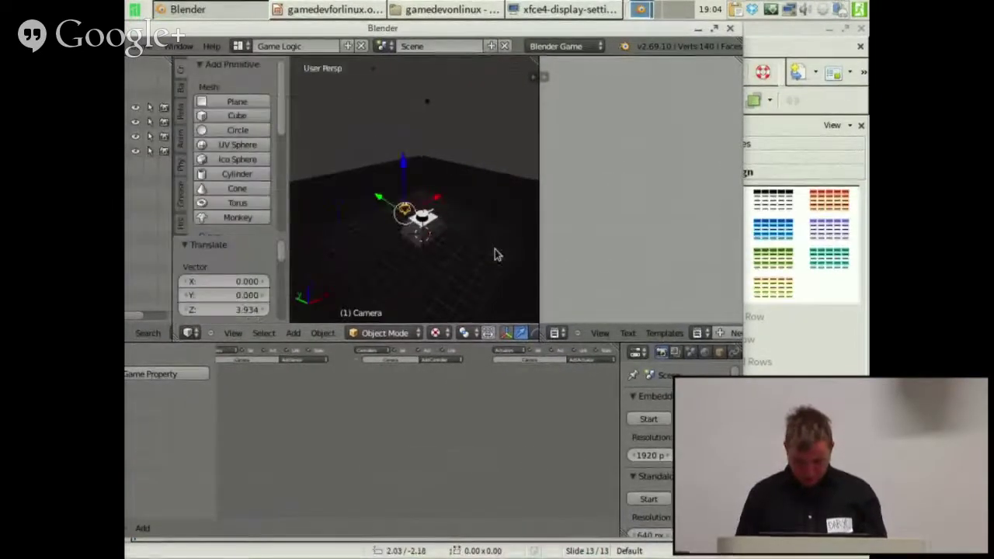
key("t")
key("n")
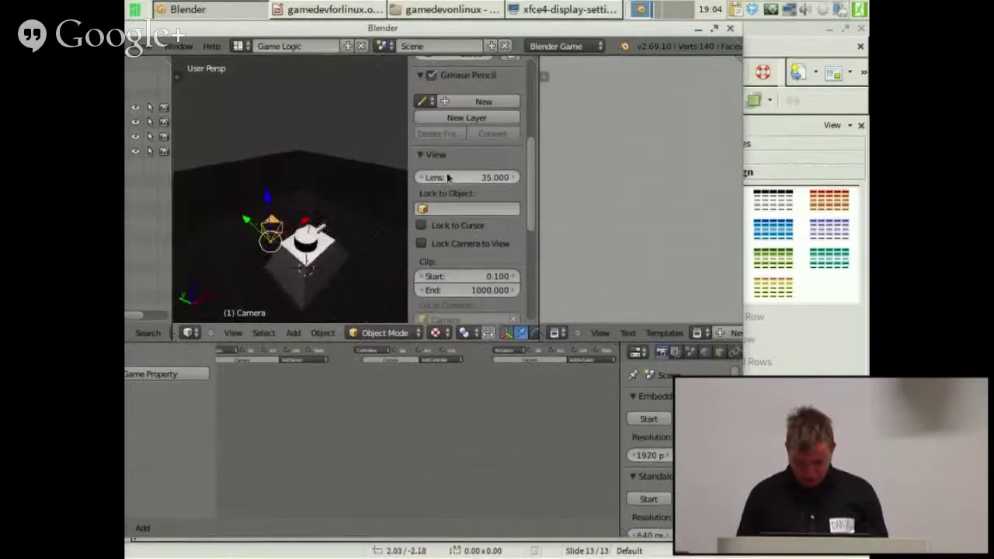
scroll(453, 168, "up", 5)
scroll(458, 175, "down", 8)
scroll(482, 202, "down", 4)
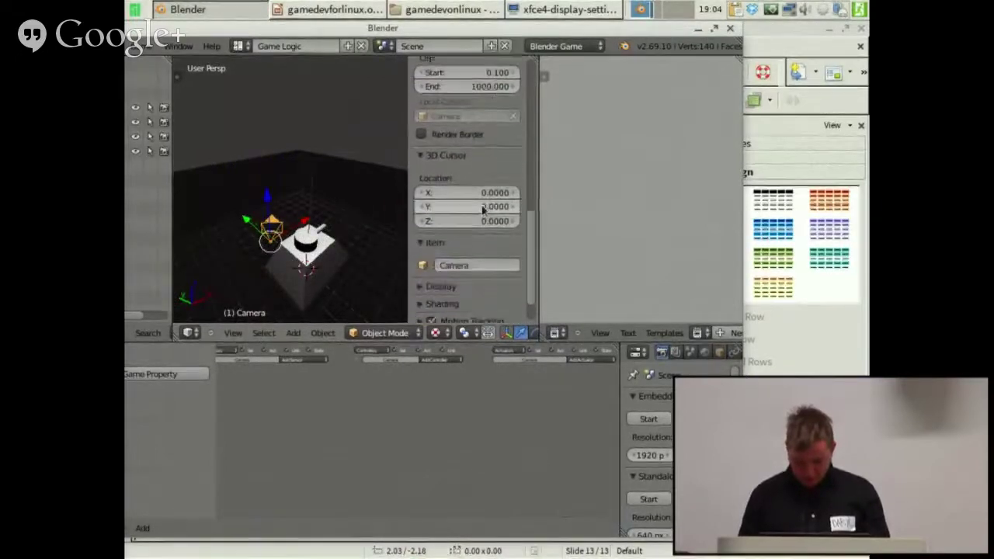
scroll(475, 212, "up", 2)
scroll(475, 218, "down", 2)
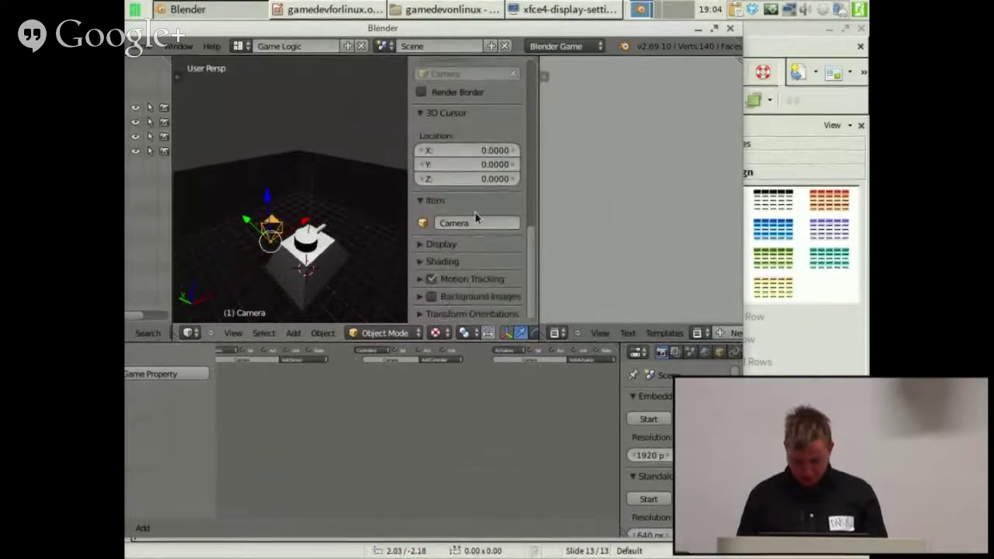
scroll(475, 217, "up", 5)
scroll(475, 217, "down", 4)
scroll(475, 218, "up", 5)
scroll(475, 217, "up", 8)
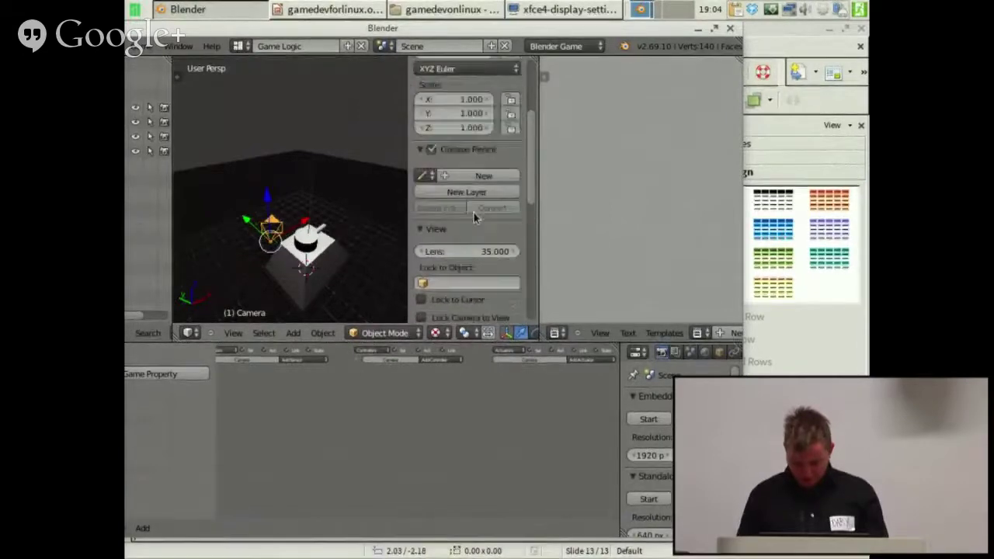
- Reset the camera's X and Z rotation to 0°, and rotate it to X 75° and Z -90° to face the turret
left_click(464, 161)
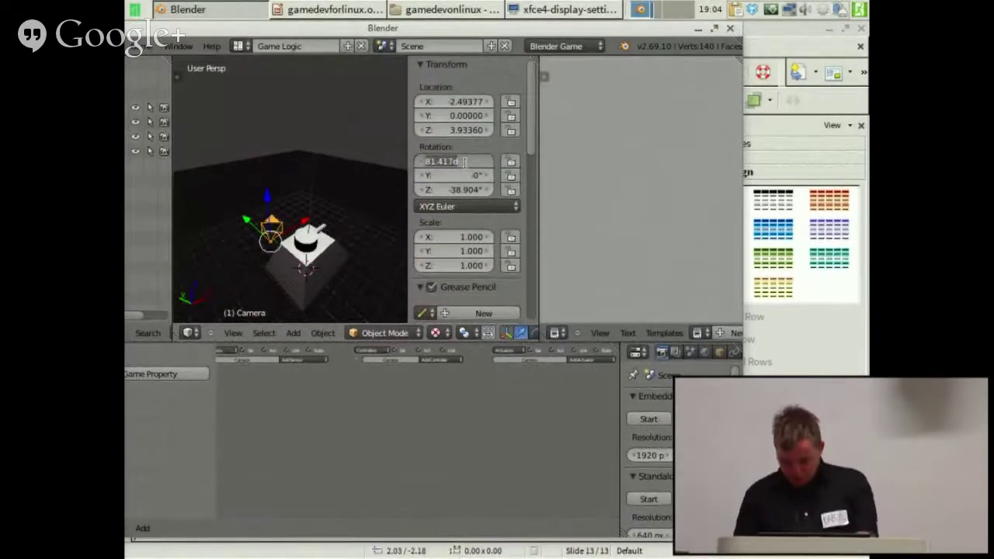
type("0")
key("Return")
left_click(457, 190)
type("0")
key("Return")
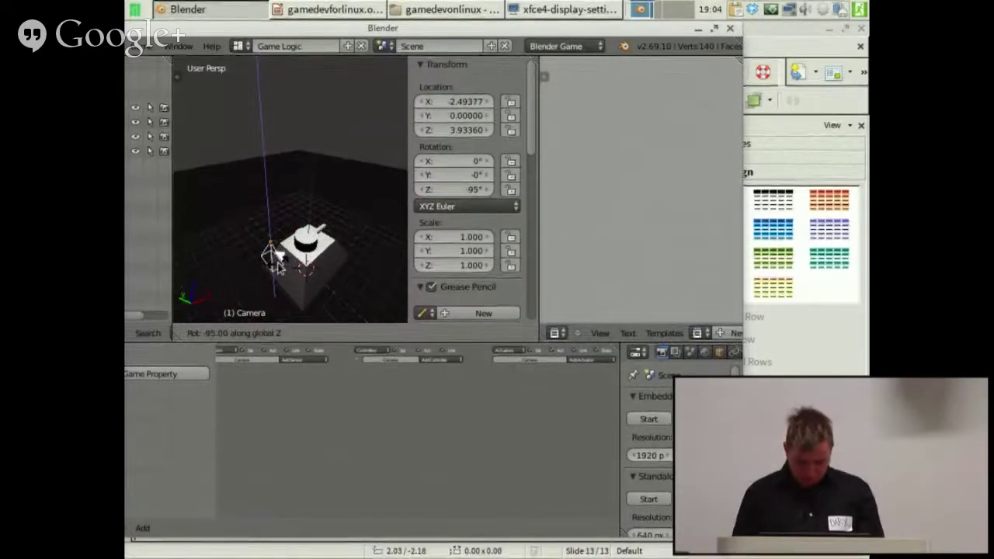
left_click(282, 268)
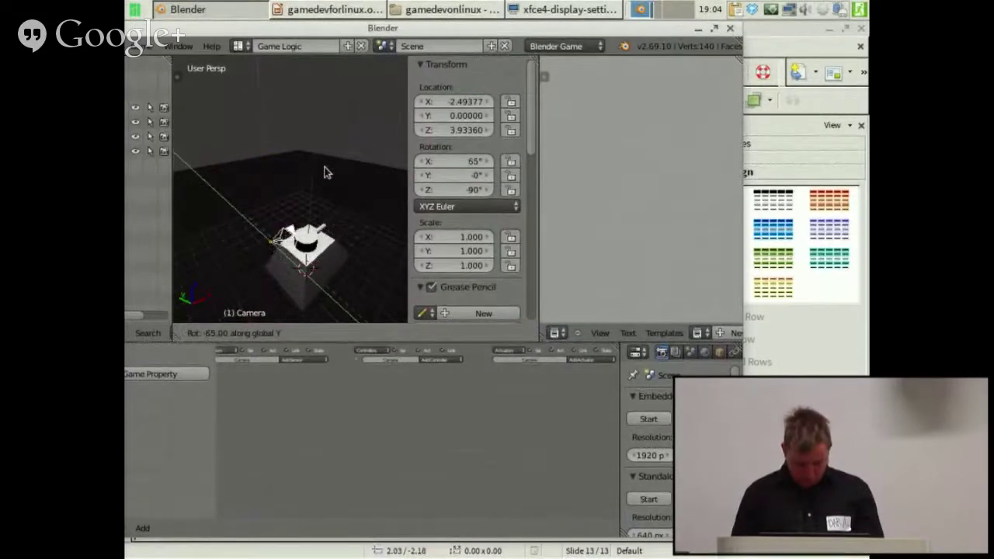
left_click(309, 216)
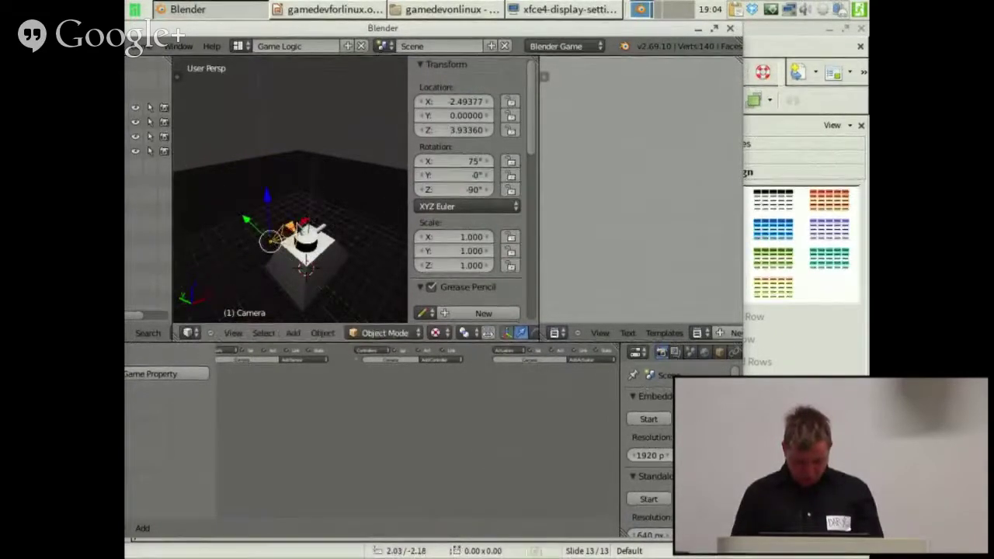
- Move the camera back along X to about -5.21, checking the framing of the tank through the camera view
left_click_drag(301, 224, 281, 236)
scroll(310, 238, "down", 4)
middle_click_drag(326, 238, 276, 197)
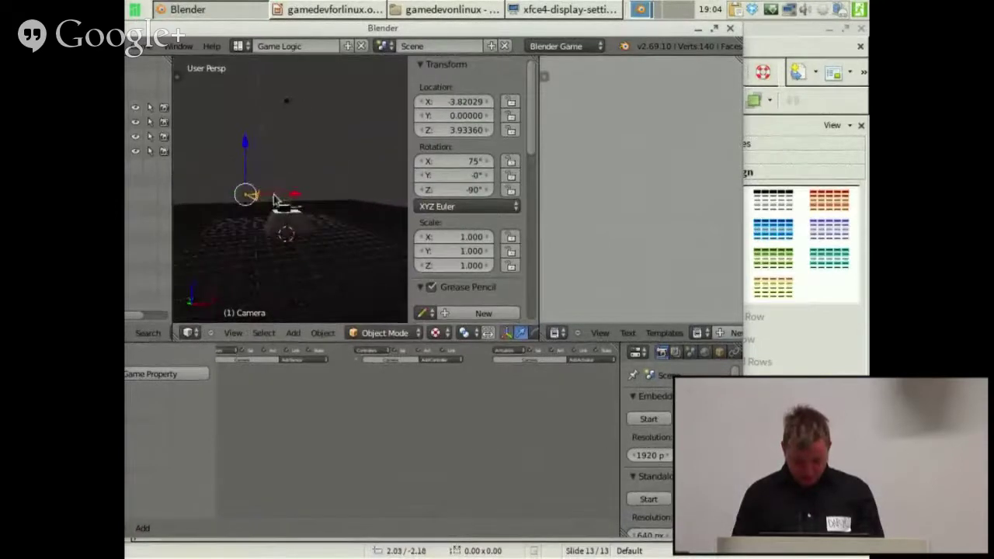
key("KP_0")
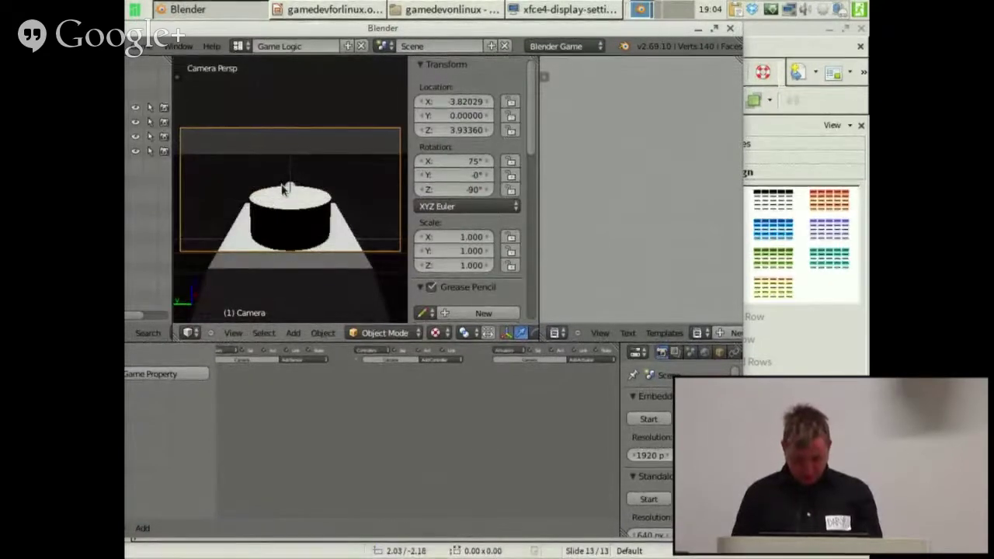
middle_click_drag(301, 184, 246, 204)
key("g")
key("x")
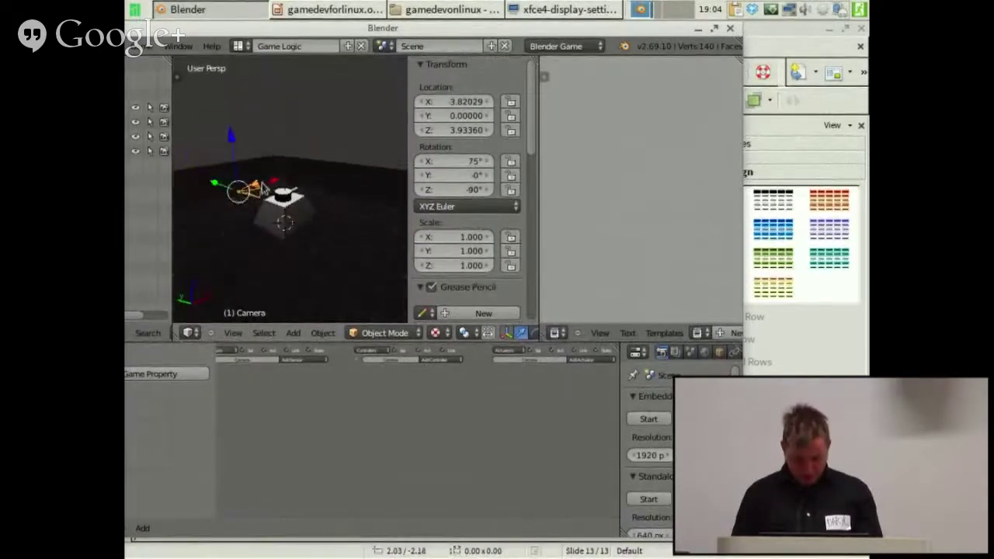
key("KP_0")
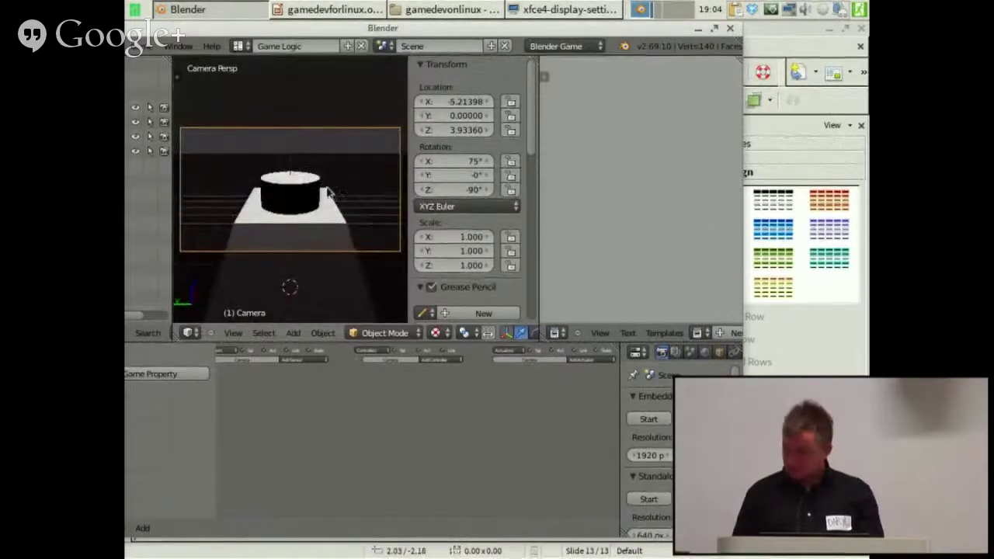
- Parent the camera to the tank body with the Object option
middle_click_drag(329, 195, 254, 205)
scroll(253, 205, "down", 4)
right_click(289, 217, "shift")
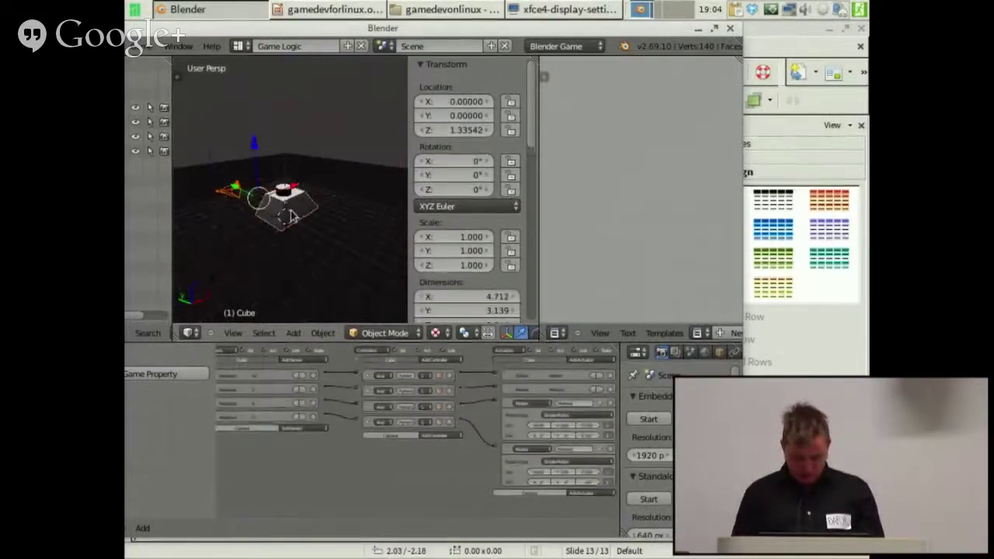
key("ctrl+p")
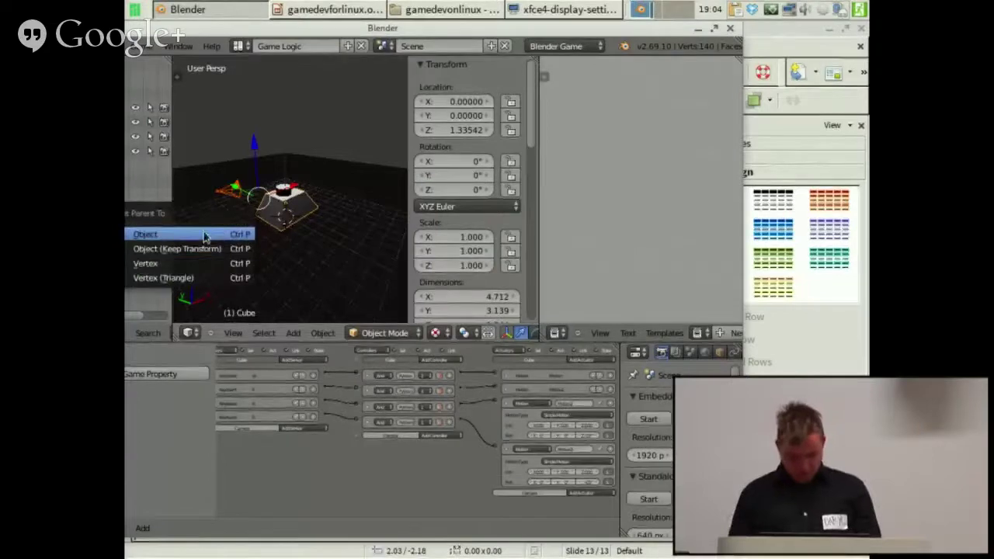
left_click(206, 235)
- Run the game through the camera view and test driving the tank and rotating the turret
key("KP_0")
key("p")
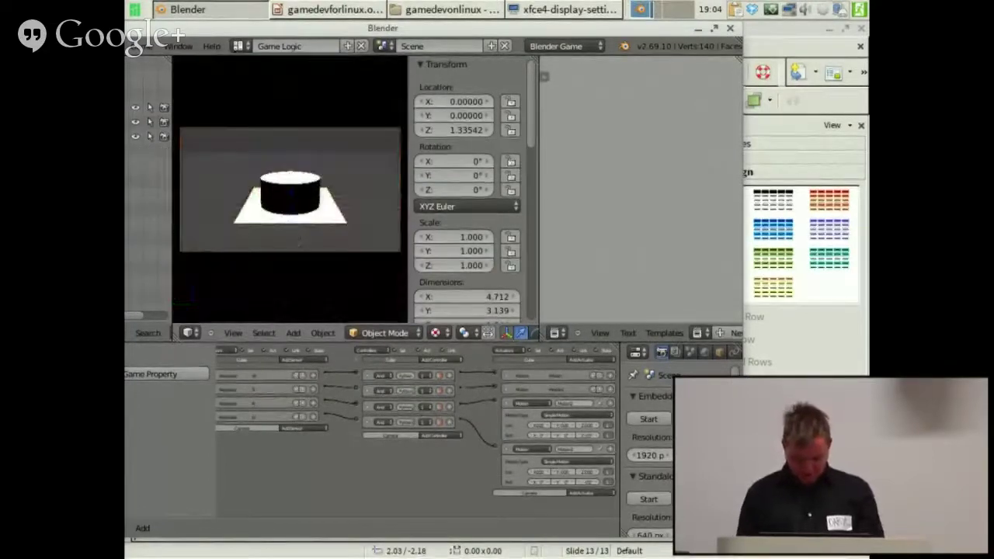
key("Up")
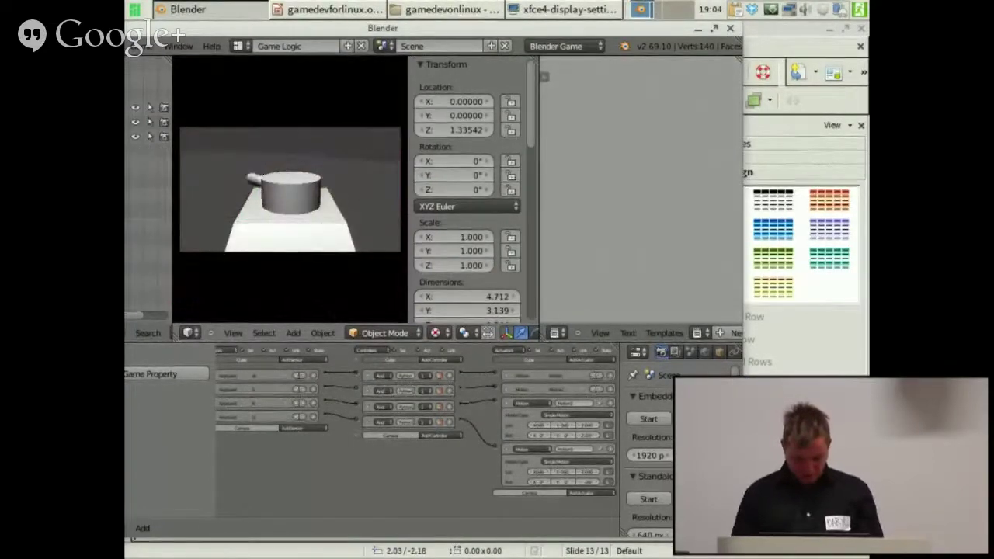
key("w")
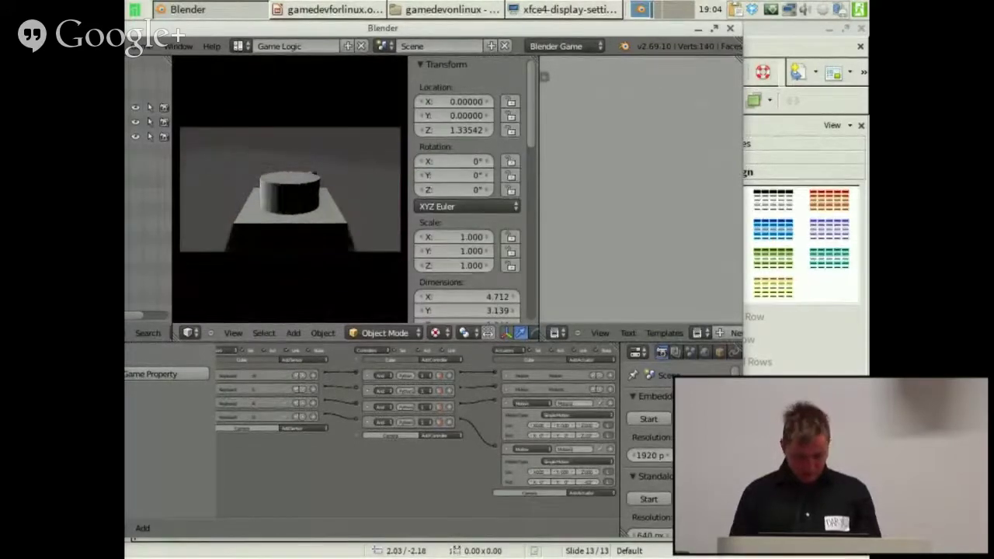
key("d")
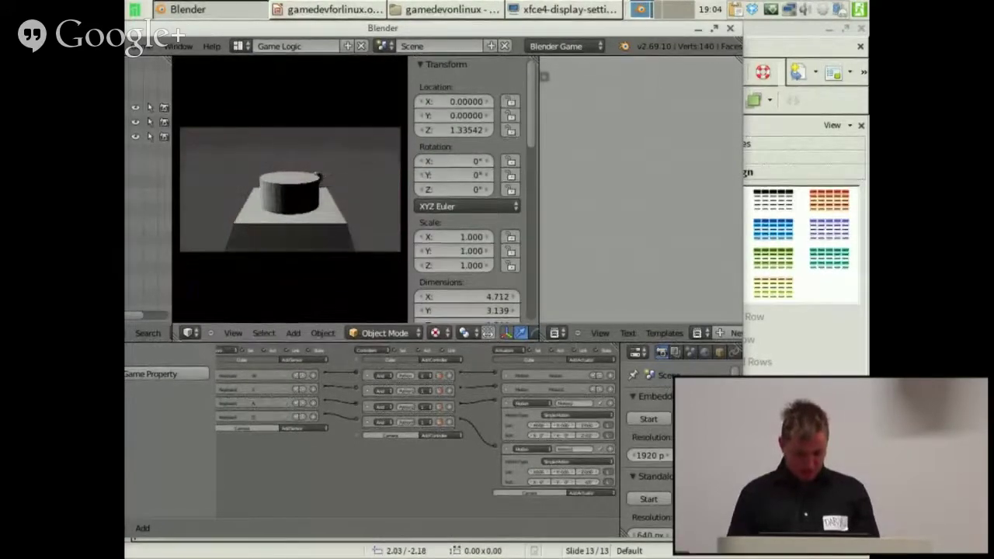
- Stop the running game, select the ground plane and scale it up uniformly to about 103.6
key("a")
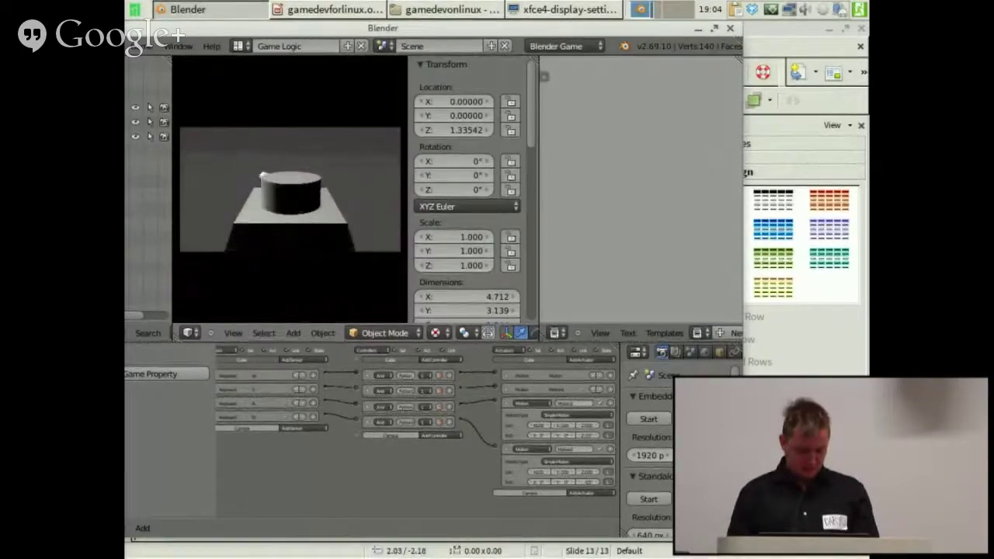
key("Escape")
middle_click_drag(298, 230, 318, 210)
right_click(325, 209)
key("Tab")
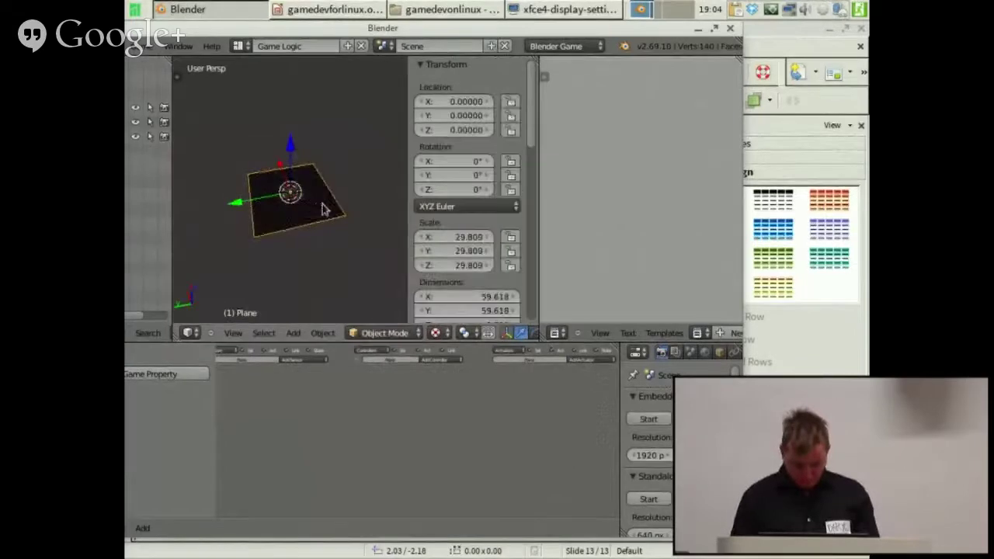
key("s")
left_click(381, 290)
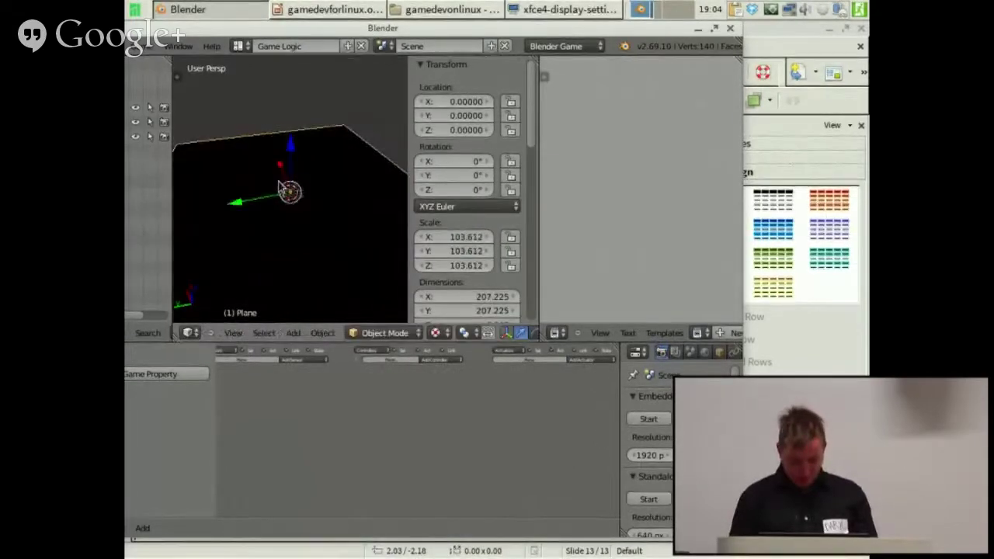
- Divide the ground plane into a grid with 12 loop cuts in one direction and 11 in the other
key("Tab")
key("ctrl+r")
scroll(299, 258, "up", 3)
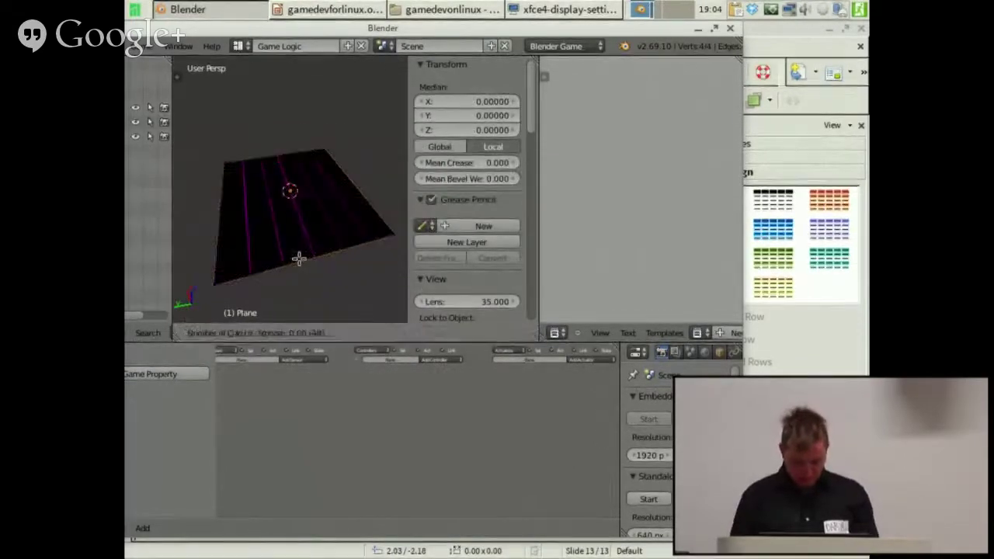
left_click(299, 259)
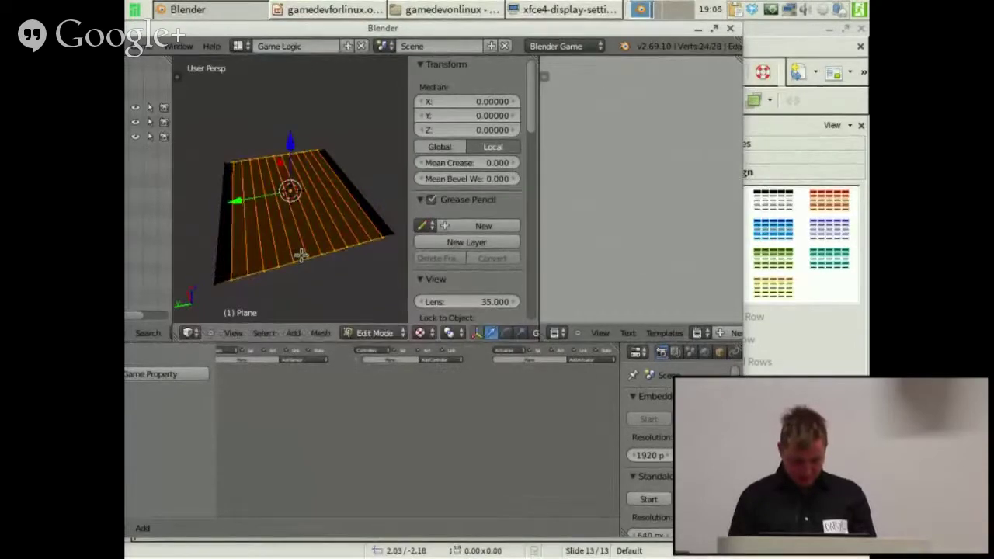
left_click(300, 257)
key("ctrl+r")
scroll(233, 190, "up", 5)
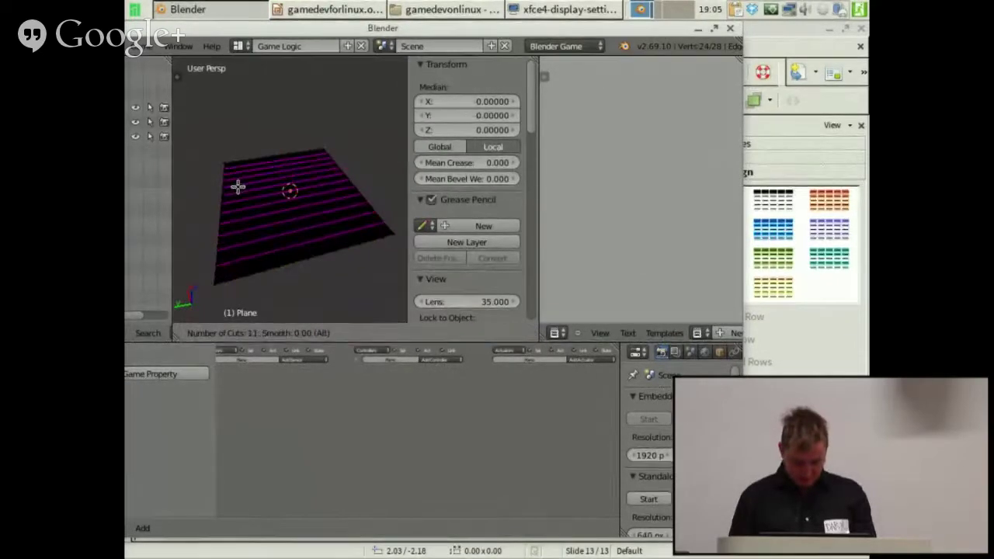
left_click(235, 188)
- Switch to face selection and extrude two adjacent grid faces upward to a local Z of about 0.39 as a first tower
key("ctrl+Tab")
left_click(198, 236)
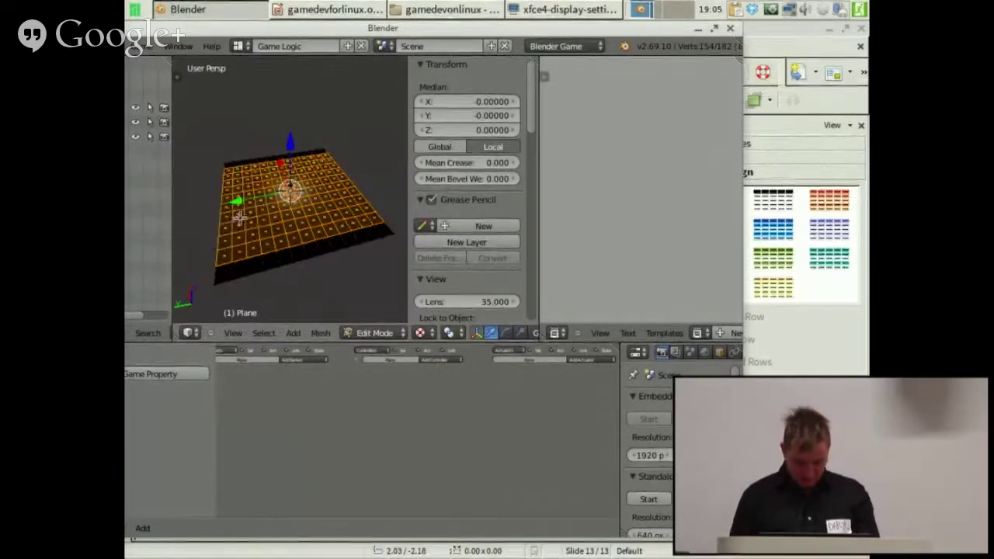
right_click(247, 222)
middle_click_drag(250, 222, 329, 199)
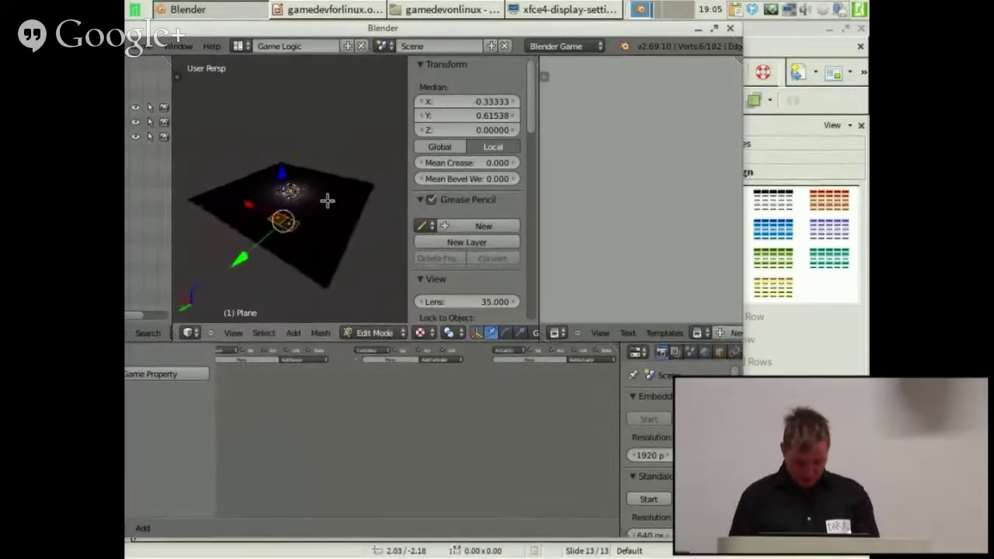
key("e")
left_click(319, 166)
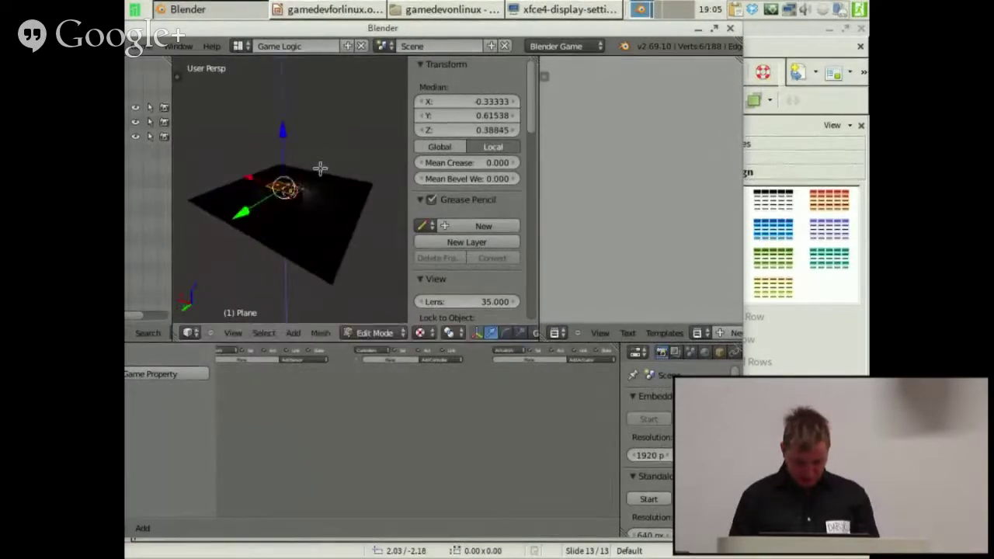
- Extrude a second pair of faces on the opposite side of the plane into a tower, adjusting its top to about 0.52 local Z
mouse_move(319, 166)
middle_mouse_down()
mouse_move(319, 182)
mouse_move(318, 170)
middle_mouse_up()
right_click(318, 170)
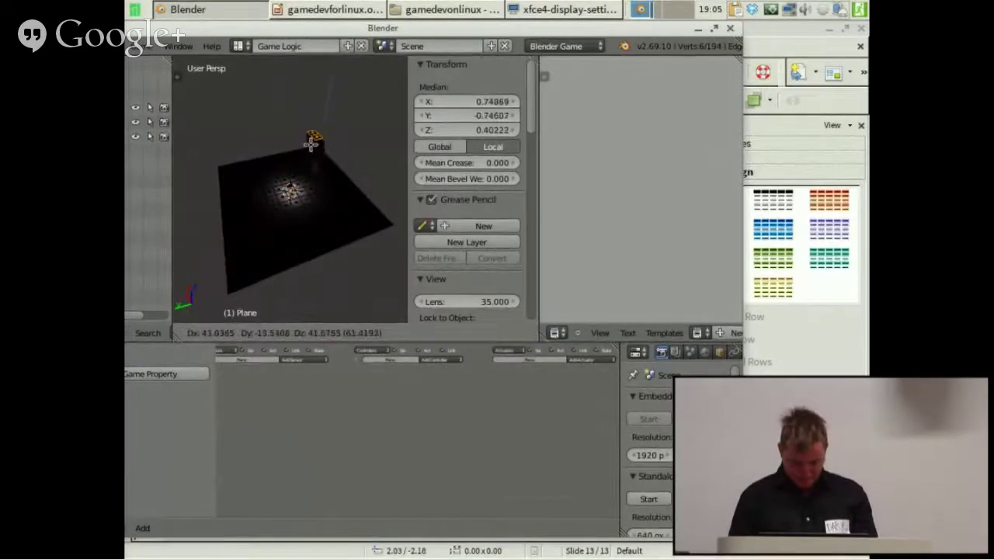
left_click(308, 141)
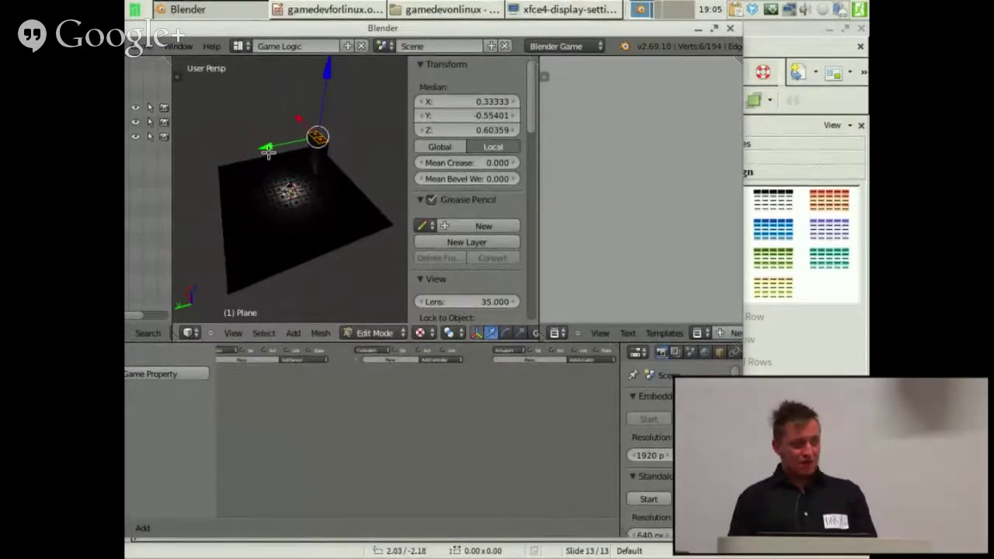
left_click_drag(285, 153, 317, 116)
middle_click_drag(313, 225, 292, 205)
scroll(292, 204, "up", 3)
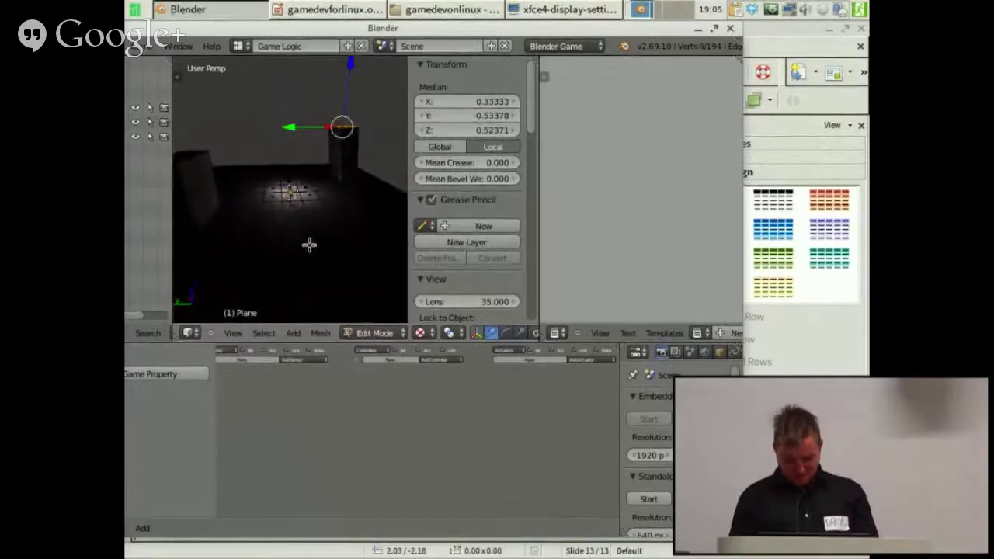
- Extrude an L-shaped group of four floor faces upward to a local Z of about 0.39 as a wider block
key("l")
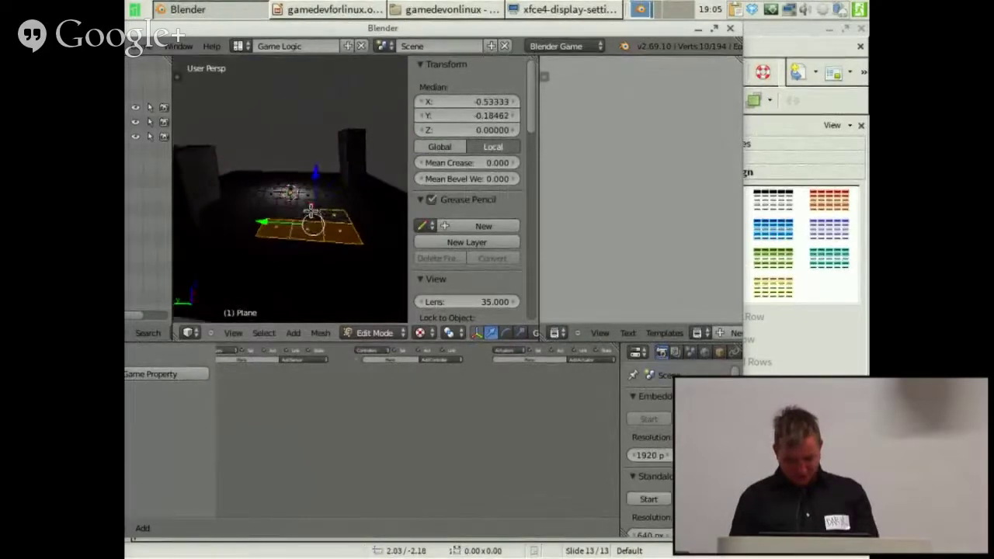
key("r")
key("z")
left_click(310, 222)
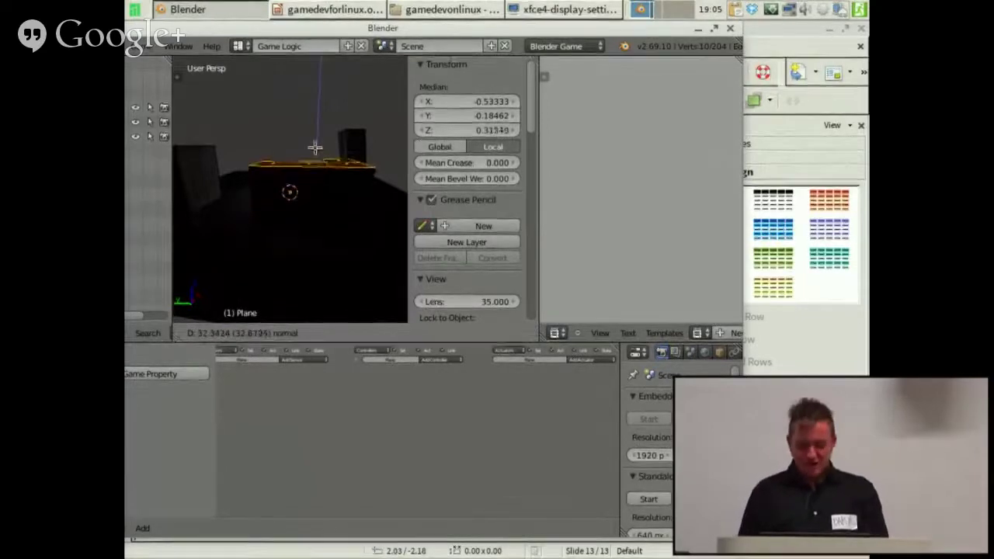
left_click(316, 144)
- Add one horizontal loop cut around the middle of the L-shaped block and one around the middle of the first tower
middle_click_drag(326, 162, 351, 182)
key("a")
key("ctrl+r")
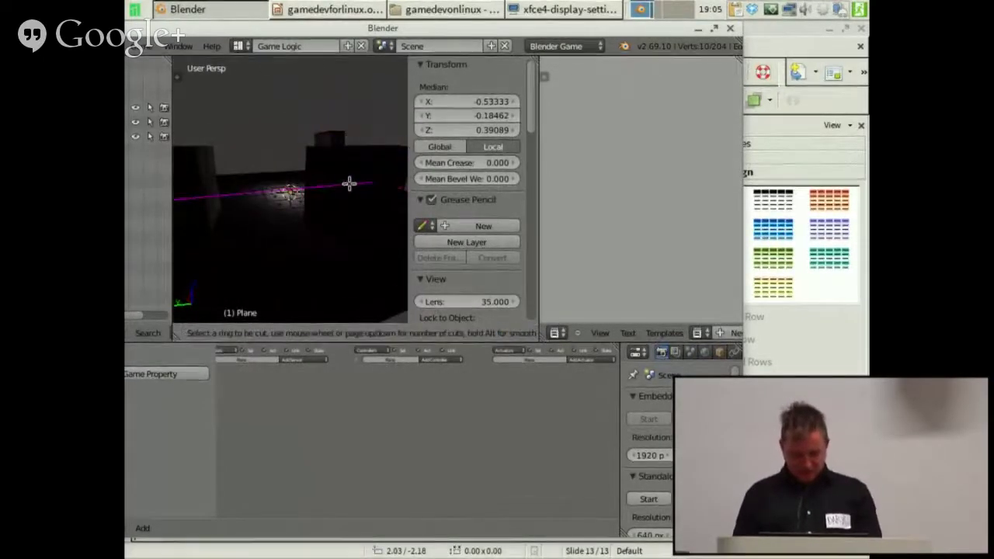
key("Escape")
middle_click_drag(298, 194, 243, 185)
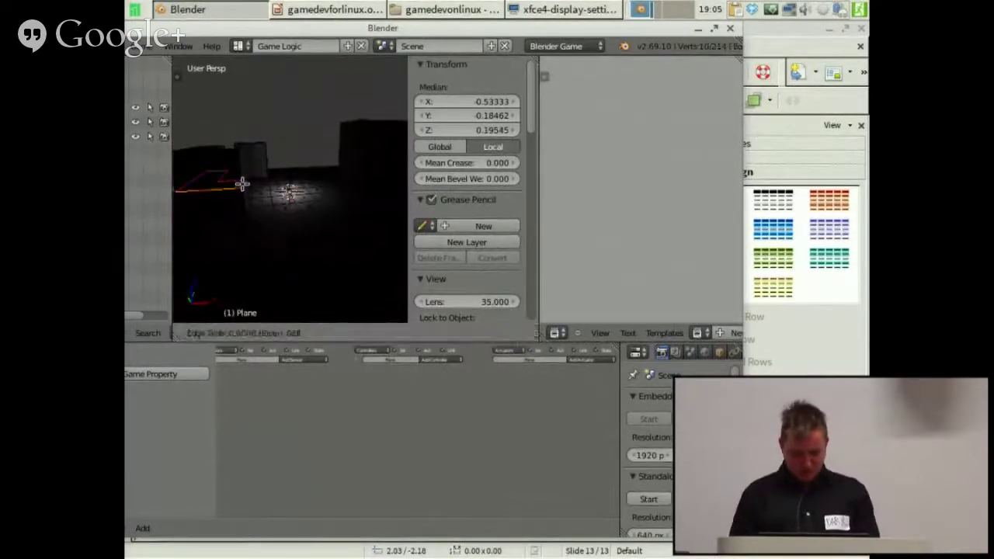
left_click(242, 184)
key("ctrl+r")
double_click(272, 159)
- Deselect everything and add four horizontal loop cuts around the second, tallest tower
key("a")
key("ctrl+r")
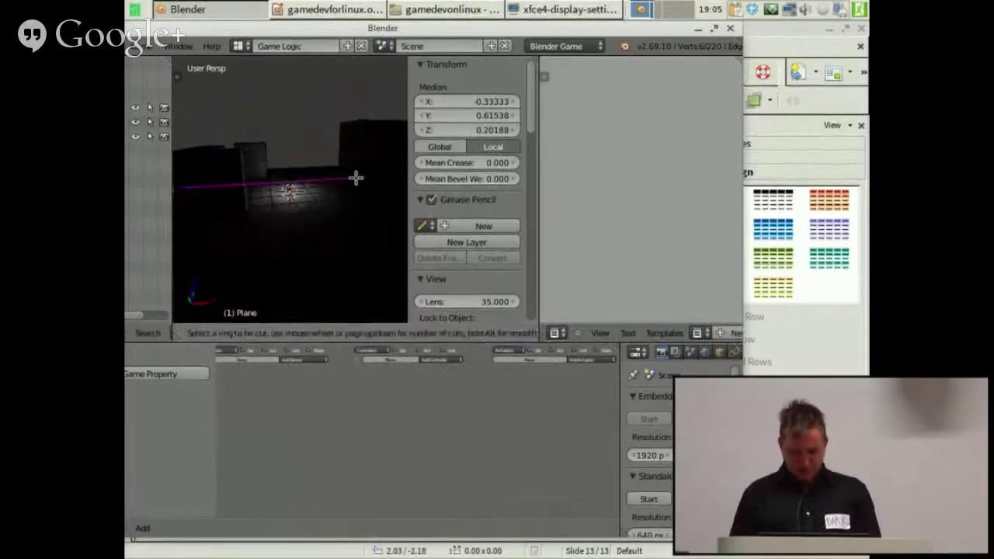
key("Escape")
middle_click_drag(355, 178, 376, 187)
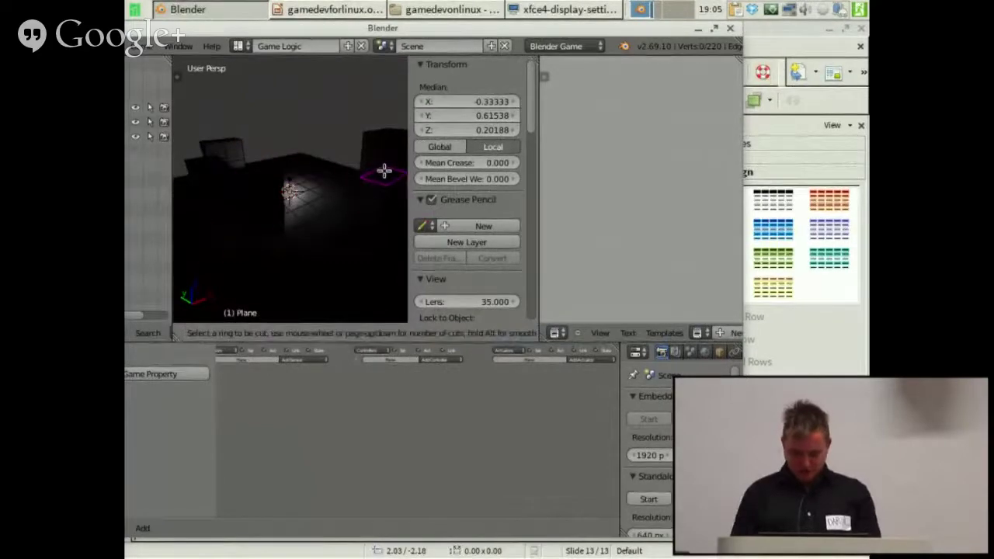
scroll(382, 172, "up", 3)
double_click(383, 172)
- Add two horizontal loop cuts to the upper half of the L-shaped block and two to its lower half
middle_click_drag(257, 185, 197, 168)
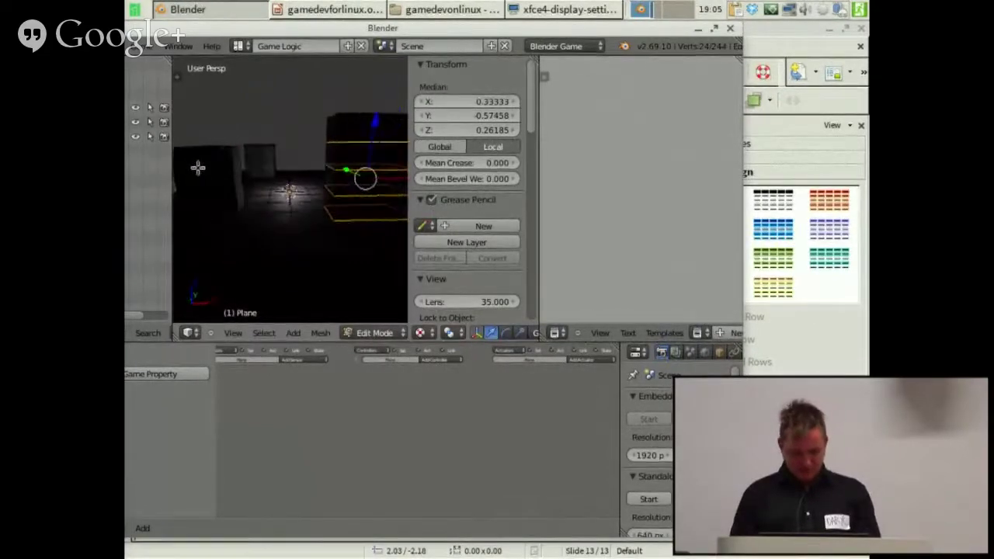
right_click(231, 164)
key("ctrl+r")
scroll(230, 165, "up", 3)
left_click(231, 165)
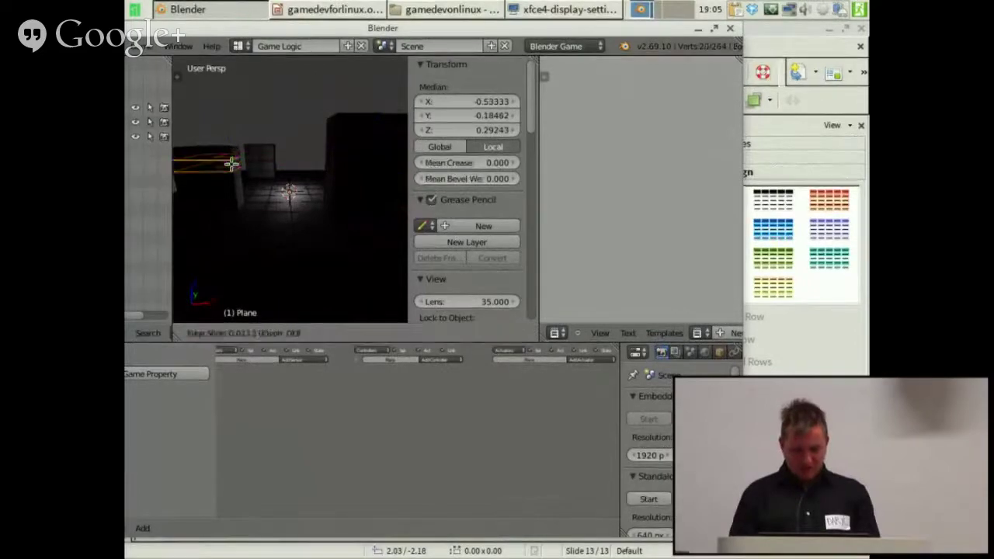
left_click(231, 164)
key("g")
key("z")
left_click(225, 190)
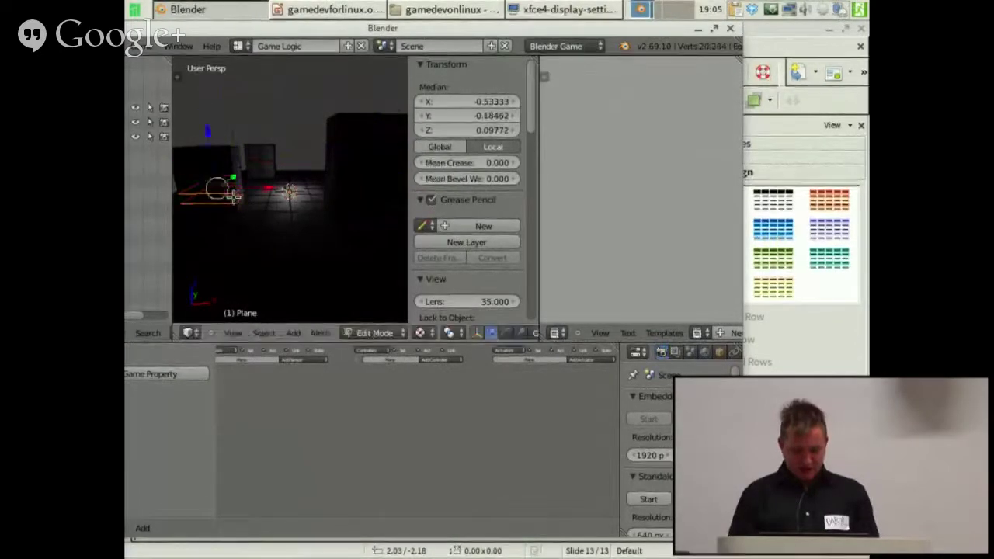
- Add further horizontal loop cuts to the upper and lower halves of the first tower
right_click(271, 153)
key("ctrl+r")
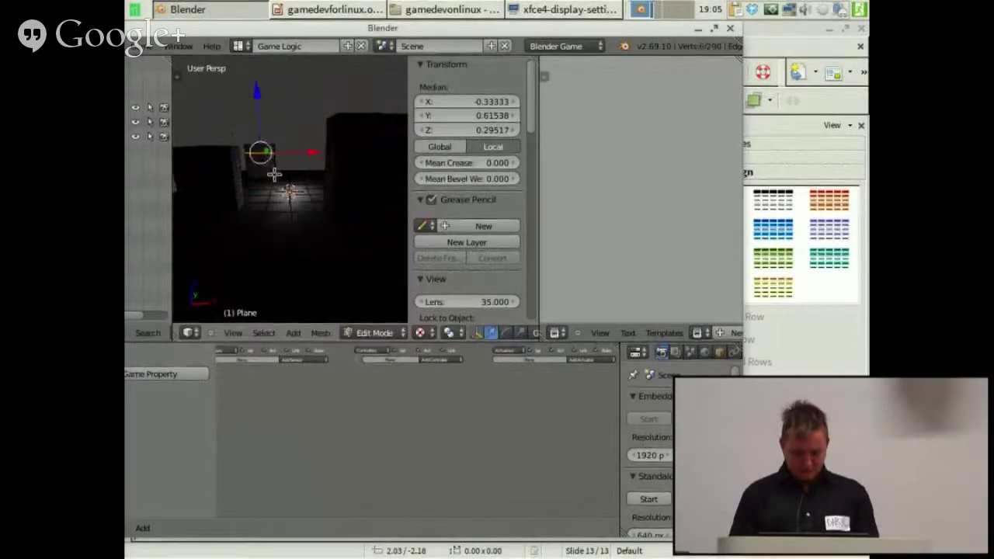
right_click(273, 174)
middle_click_drag(290, 170, 238, 165)
right_click(281, 163)
right_click(275, 158)
right_click(264, 157)
right_click(272, 158)
key("ctrl+r")
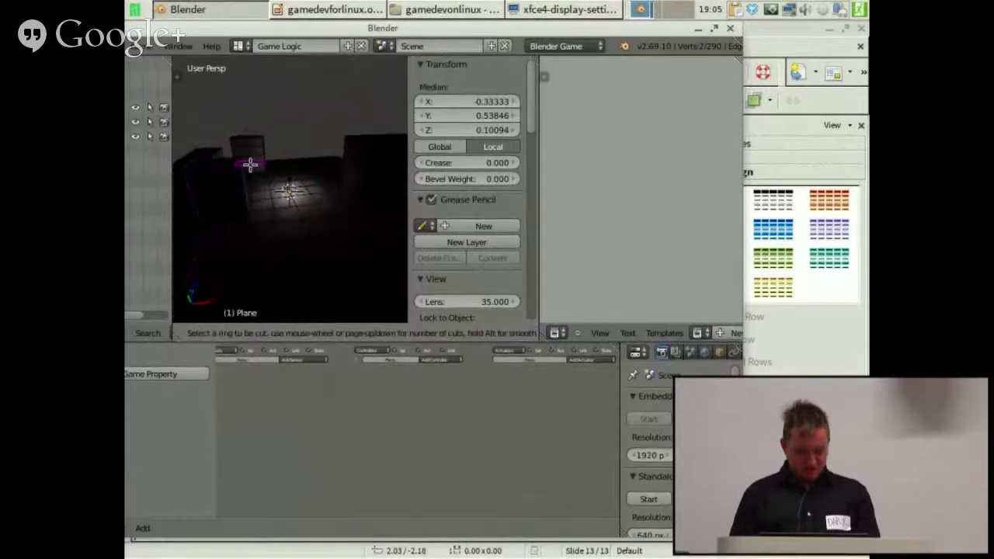
left_click(250, 163)
right_click(250, 164)
- In face selection, pick a cluster of floor faces plus a separate pair near the free corner and extrude them to about 0.42 local Z
middle_click_drag(395, 210, 248, 213)
key("ctrl+Tab")
left_click(278, 219)
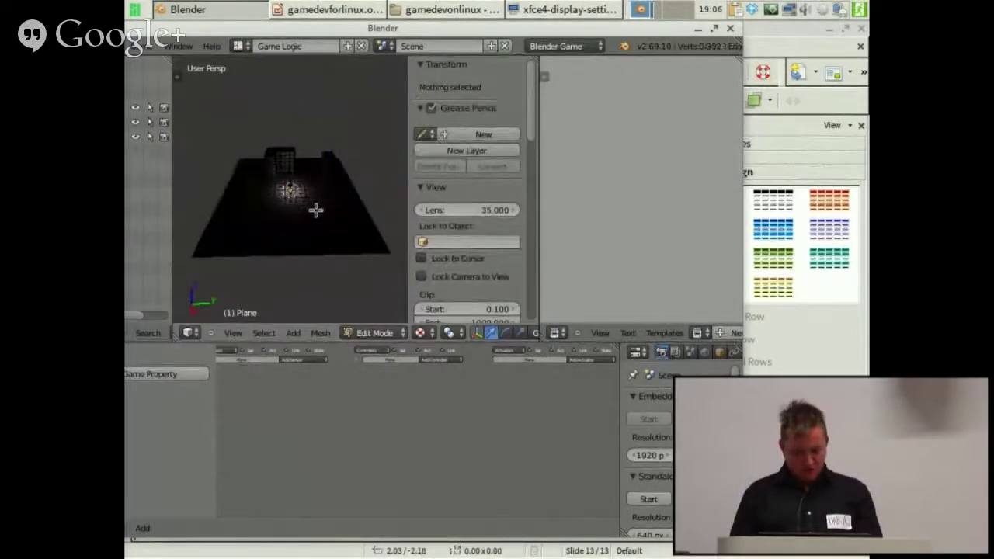
right_click(312, 203)
right_click(304, 221, "shift")
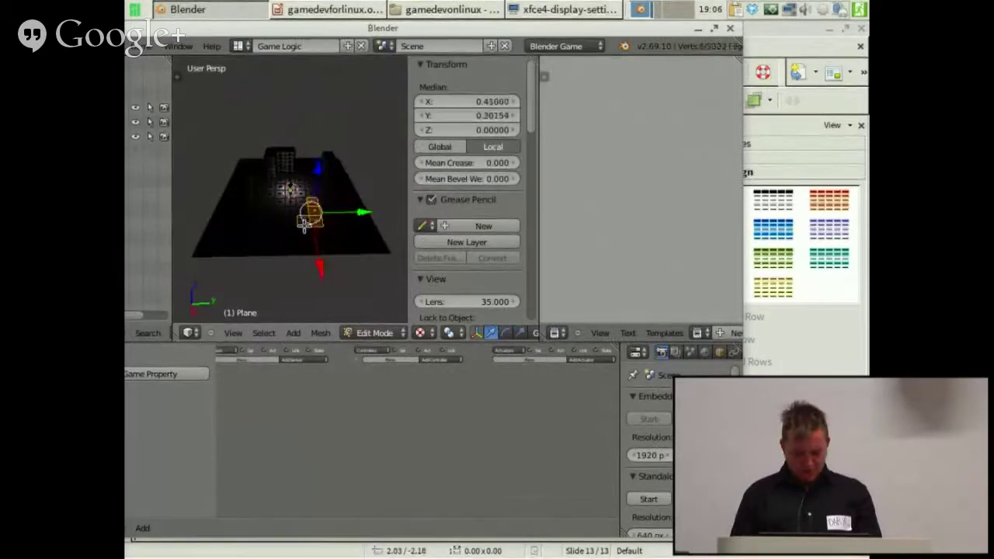
right_click(320, 222, "shift")
middle_click_drag(320, 222, 289, 223)
right_click(321, 241, "shift")
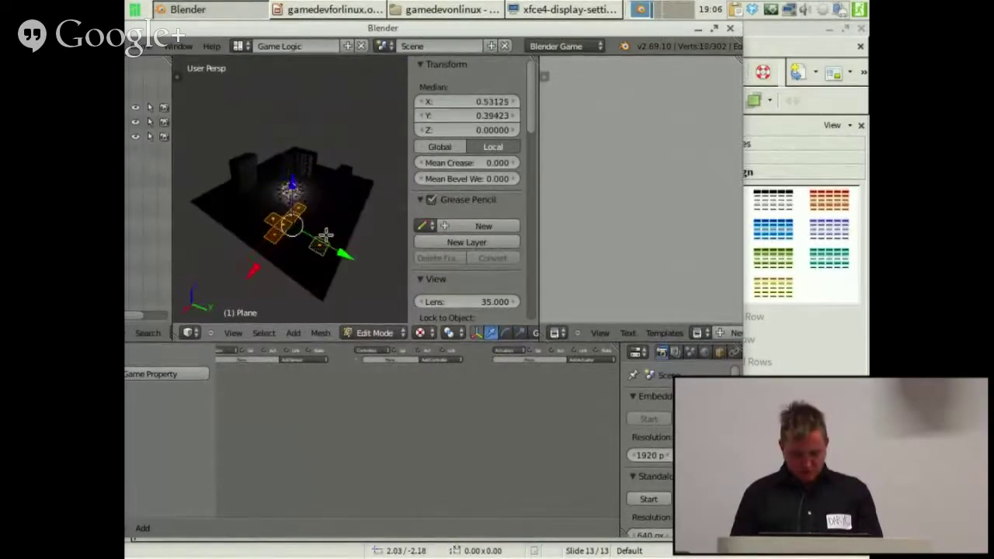
right_click(325, 235, "shift")
middle_click_drag(345, 244, 288, 194)
key("e")
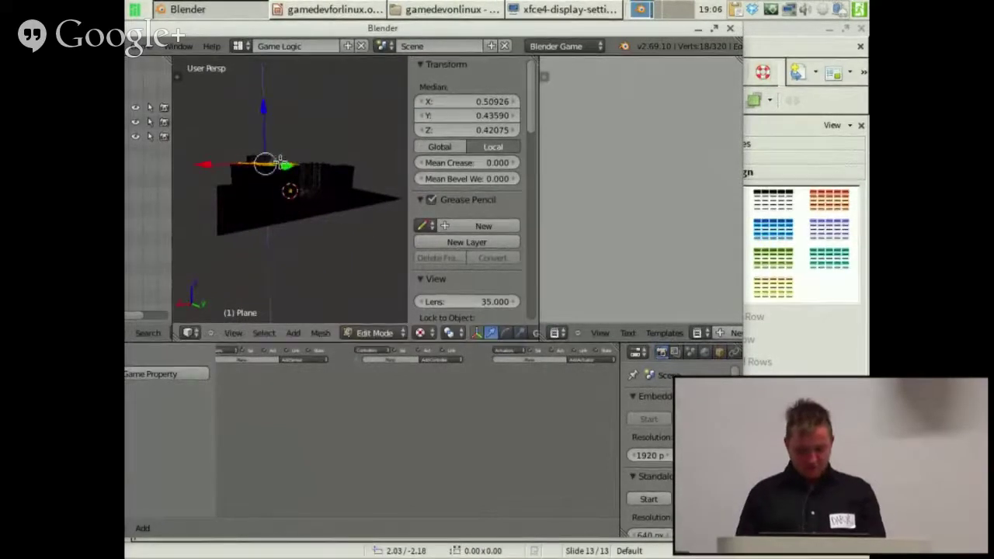
middle_click_drag(279, 160, 401, 180)
key("w")
left_click(344, 186)
right_click(344, 186)
right_click(355, 173)
key("ctrl+z")
key("ctrl+z")
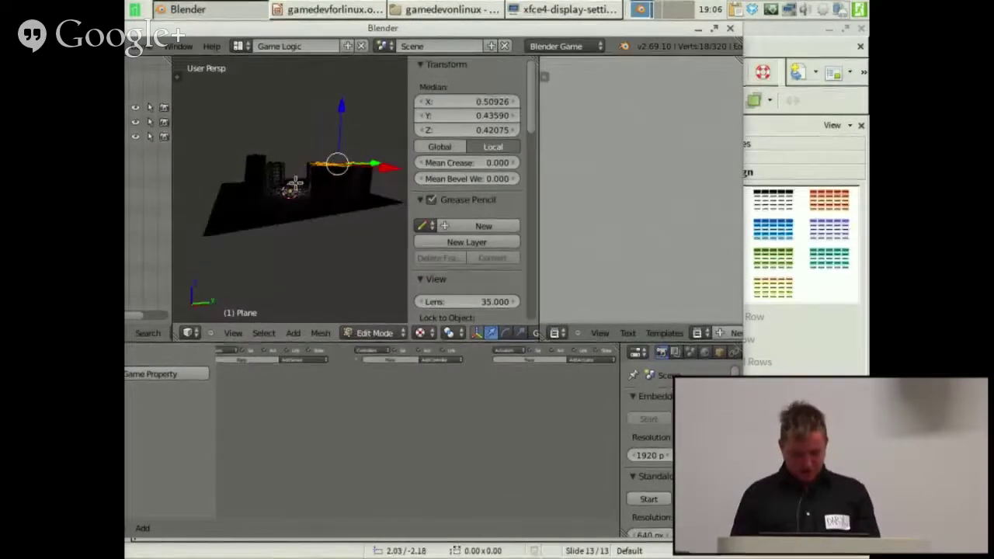
key("ctrl+r")
scroll(324, 181, "up", 2)
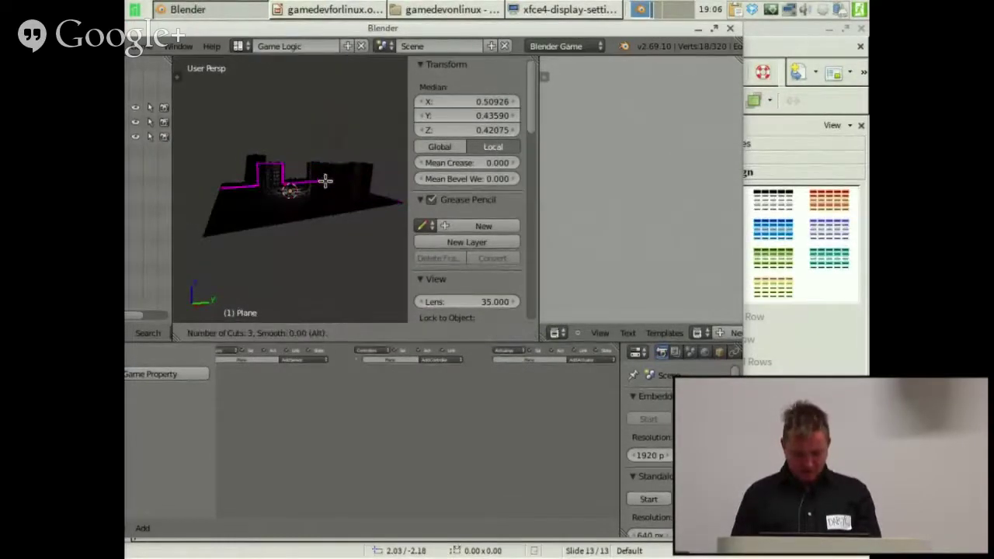
key("Escape")
- Add six horizontal loop cuts around the larger of the two newly extruded buildings and five around the smaller one
scroll(326, 195, "up", 6)
middle_click_drag(326, 195, 288, 198)
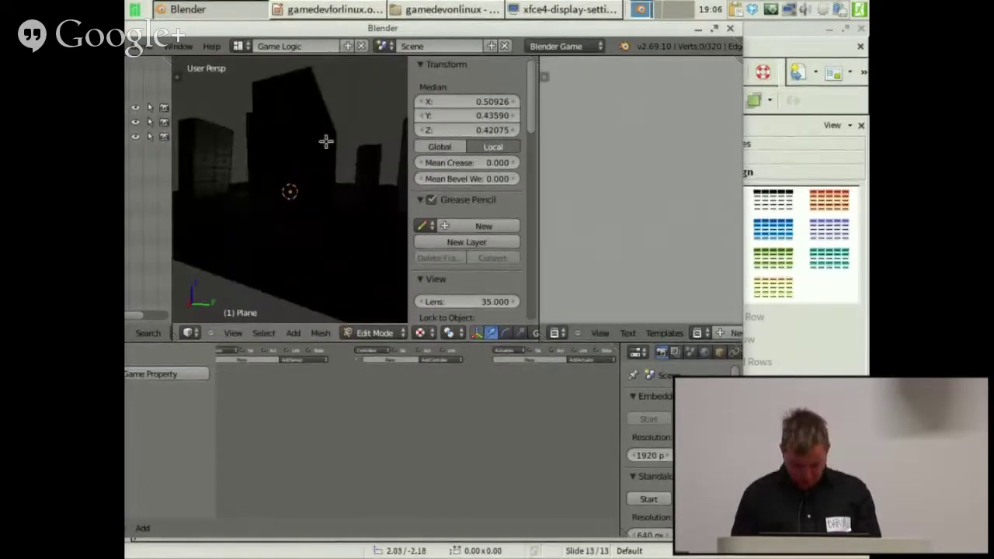
key("ctrl+r")
scroll(307, 146, "up", 5)
left_click(306, 146)
scroll(287, 143, "down", 5)
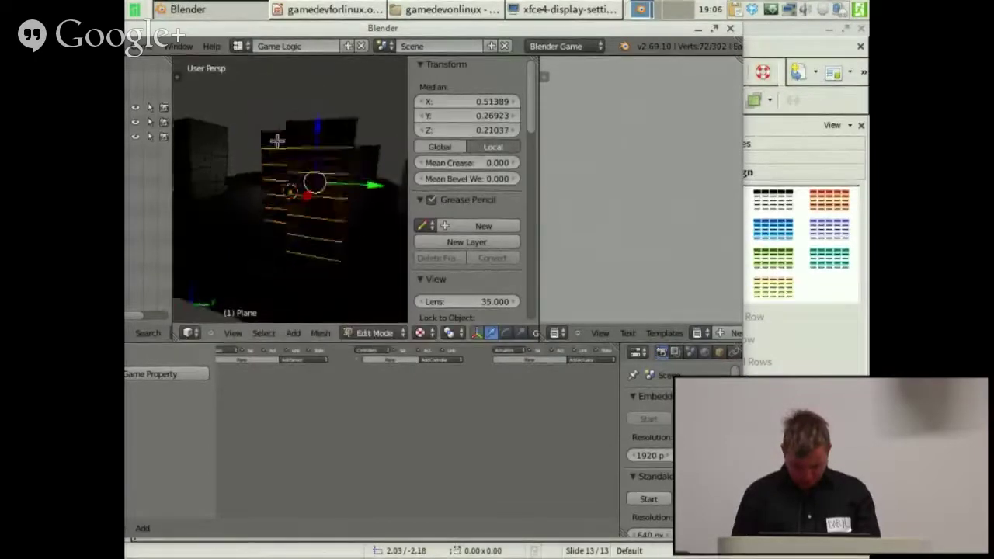
key("ctrl+r")
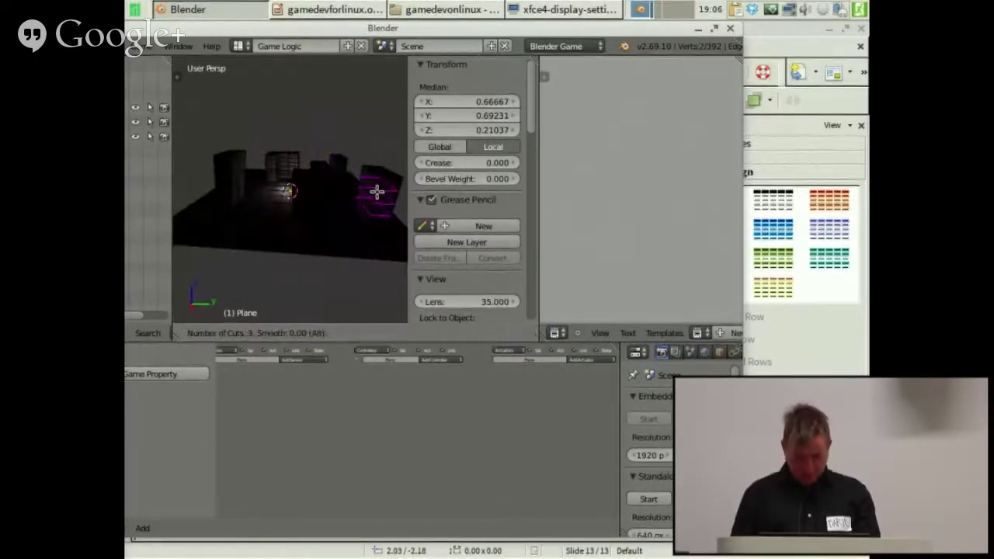
left_click(377, 191)
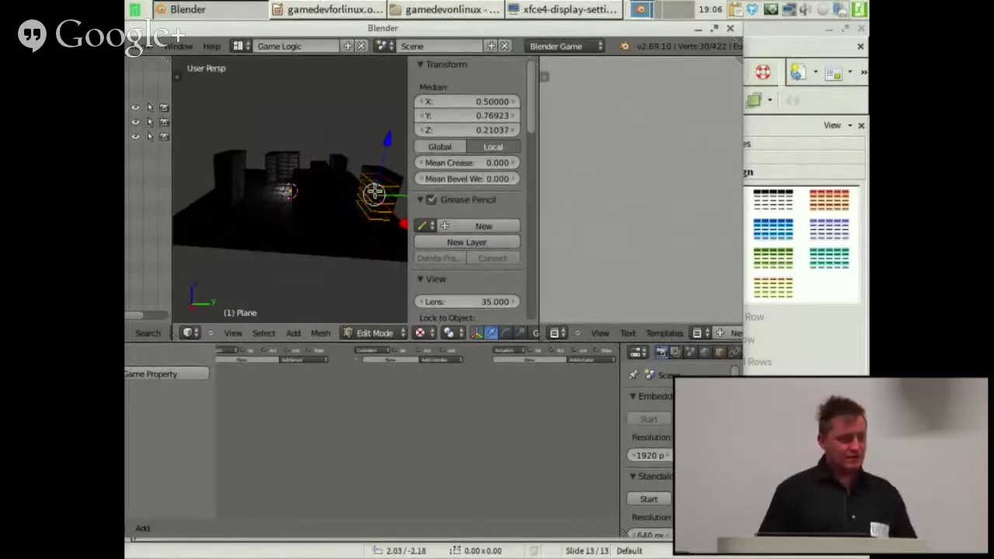
- Test-run the game from the camera view, stop it and return the plane to Object Mode
middle_click_drag(353, 192, 315, 209)
key("KP_0")
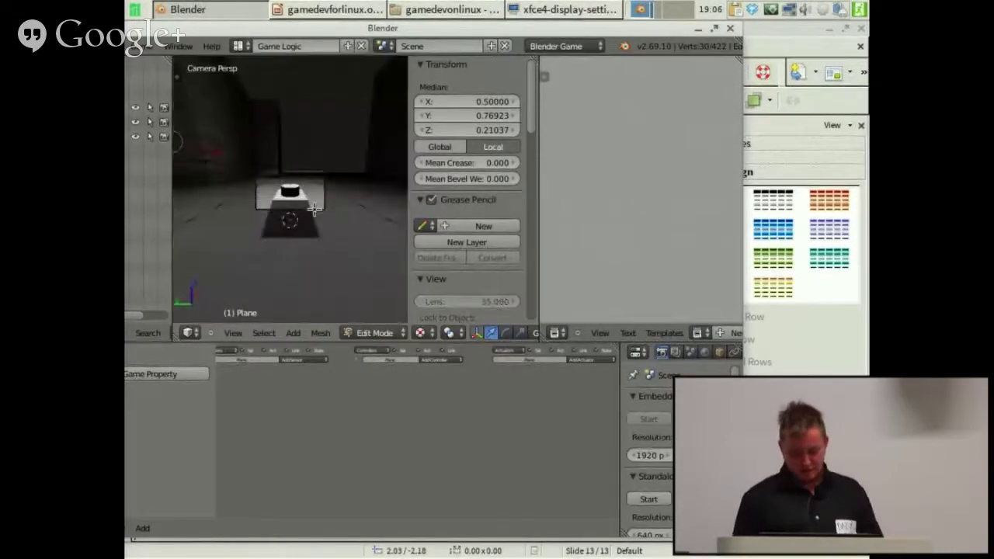
key("p")
key("Escape")
key("Tab")
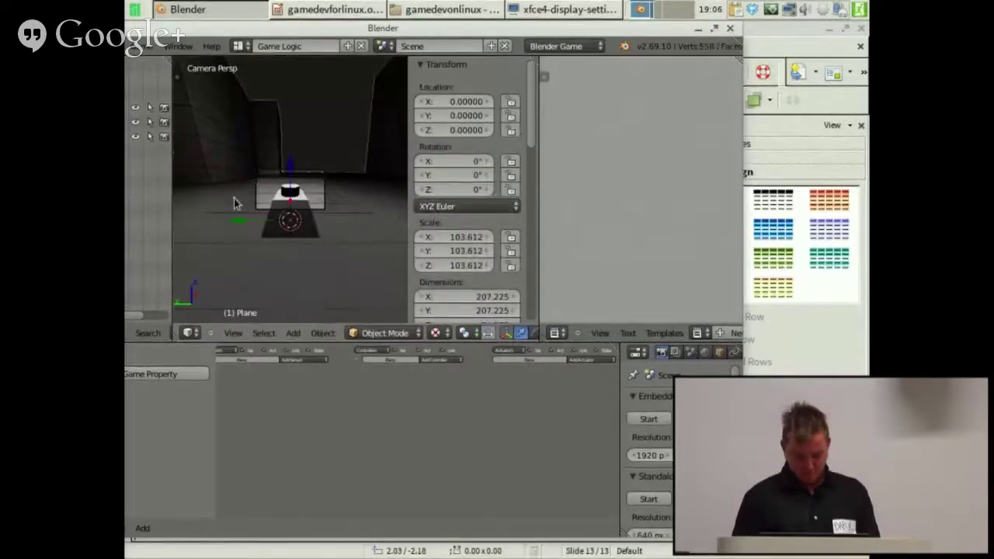
- Test-run the game once more from the camera view and stop it
scroll(230, 205, "up", 4)
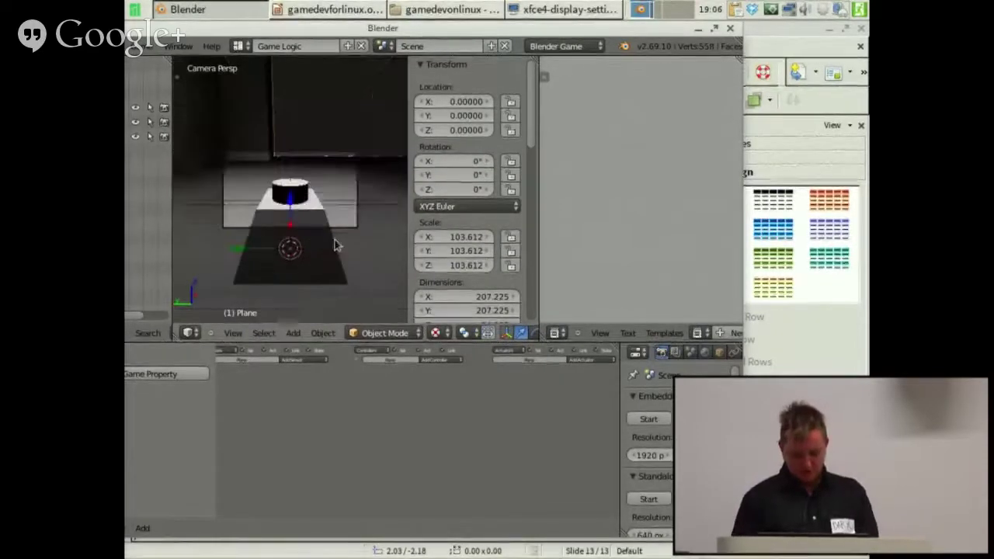
key("p")
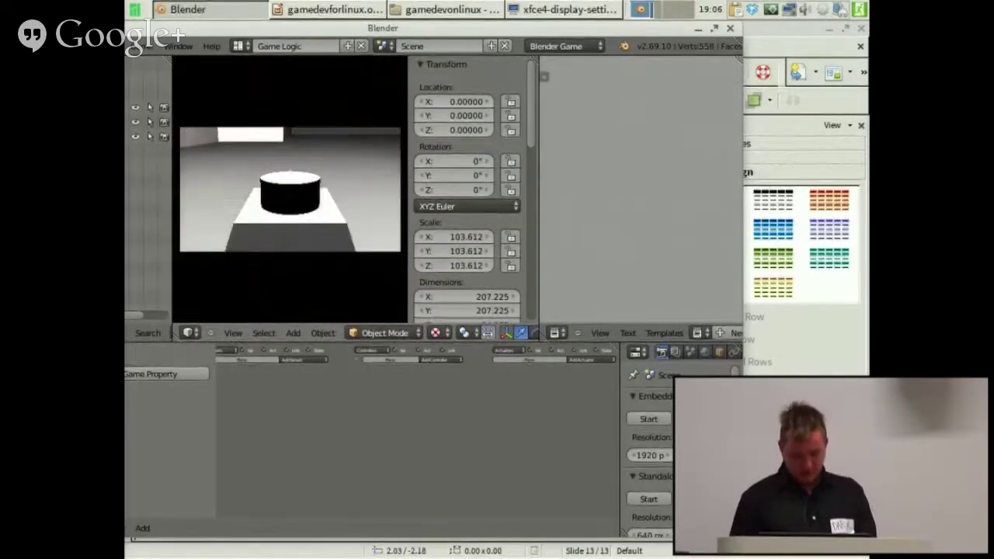
key("Escape")
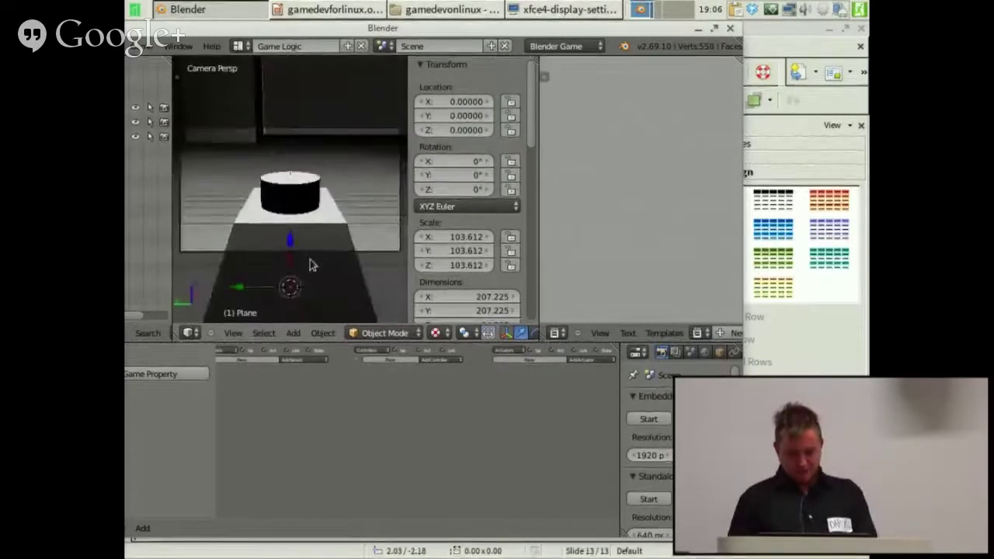
- Enter Edit Mode on the plane, select a horizontal edge on a building wall and inspect it up close
scroll(311, 262, "down", 2)
middle_click_drag(266, 240, 360, 243)
scroll(360, 243, "down", 4)
key("Tab")
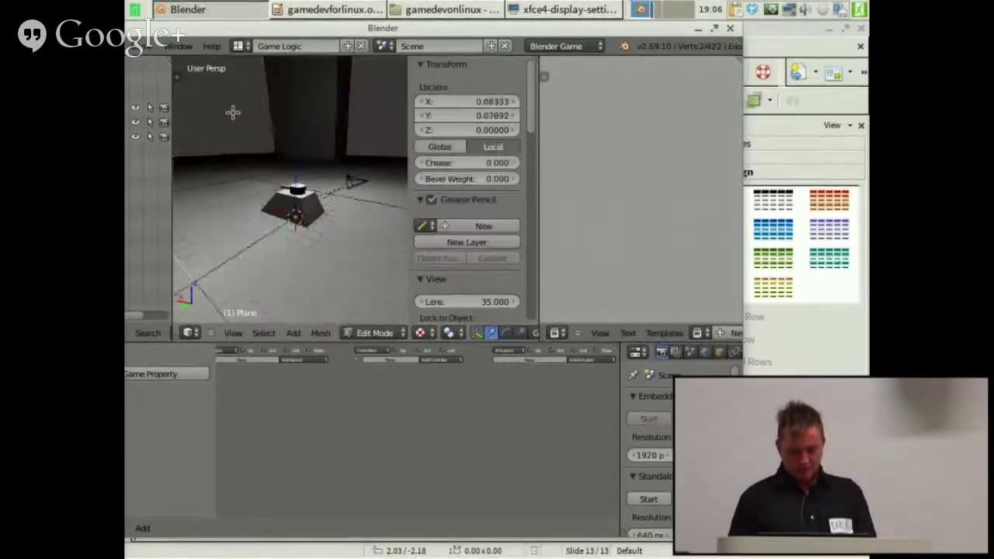
scroll(245, 138, "down", 3)
middle_click_drag(246, 137, 299, 189)
right_click(340, 116)
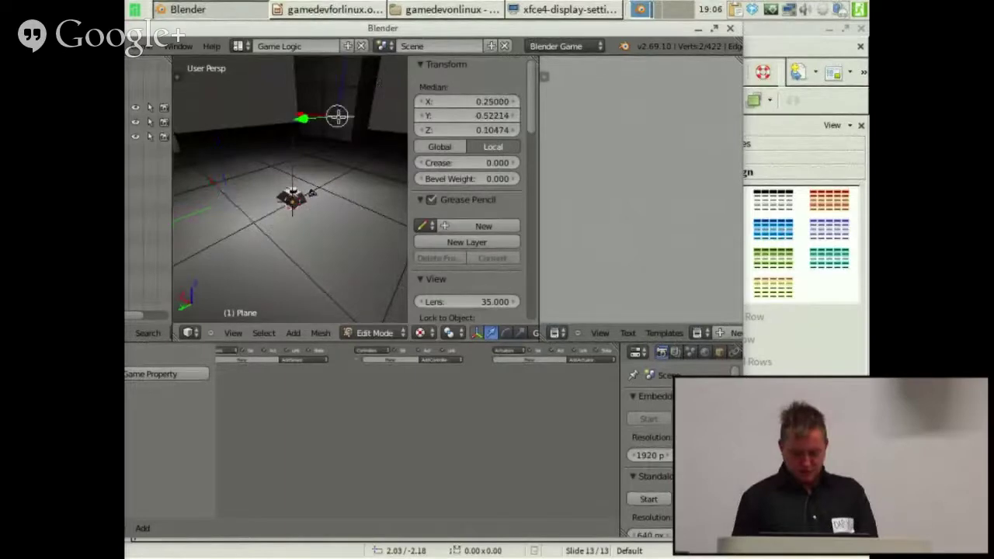
key("KP_Decimal")
middle_click_drag(244, 199, 298, 168)
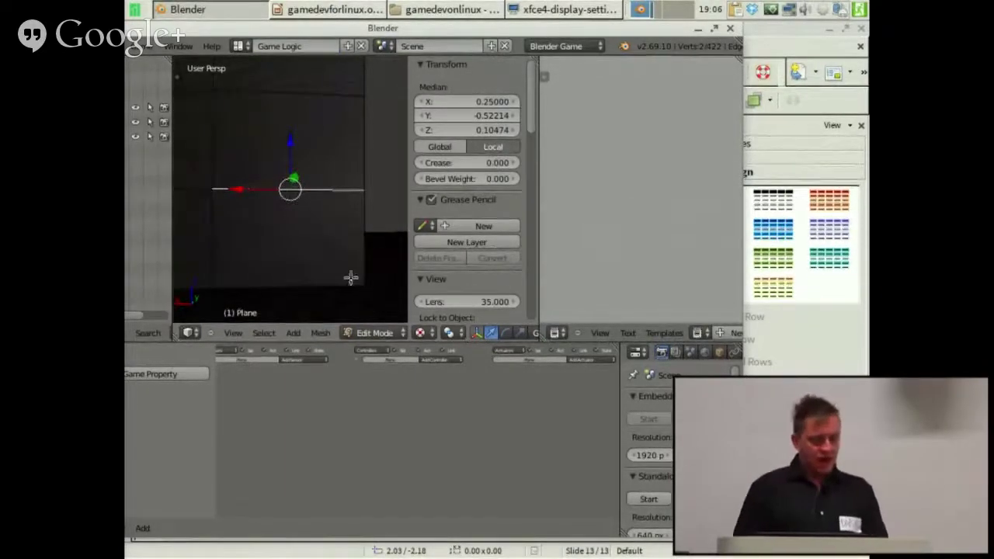
- Switch to face selection and pick individual wall faces of the building one after another, ending on the bottom corner face
key("ctrl+Tab")
left_click(225, 161)
right_click(225, 160)
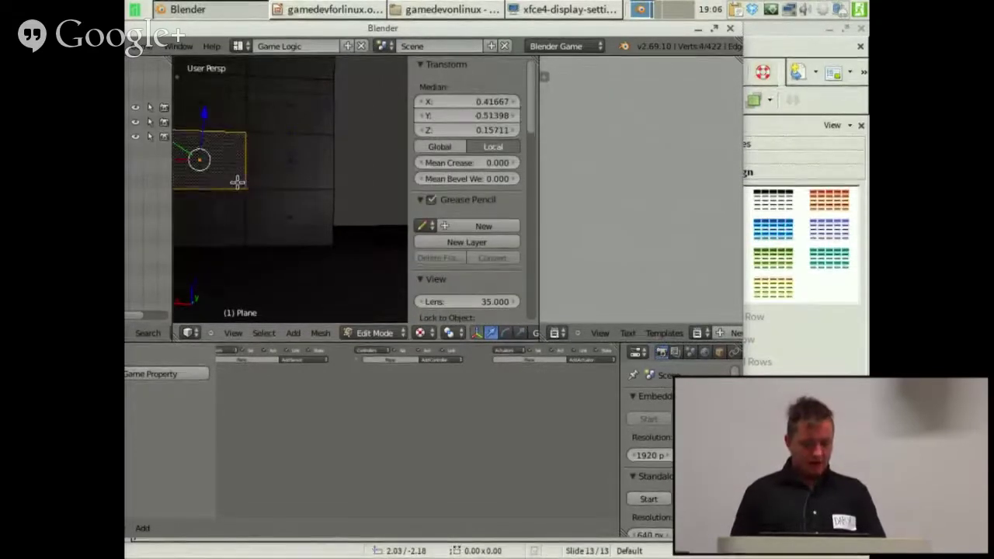
middle_click_drag(237, 182, 227, 149)
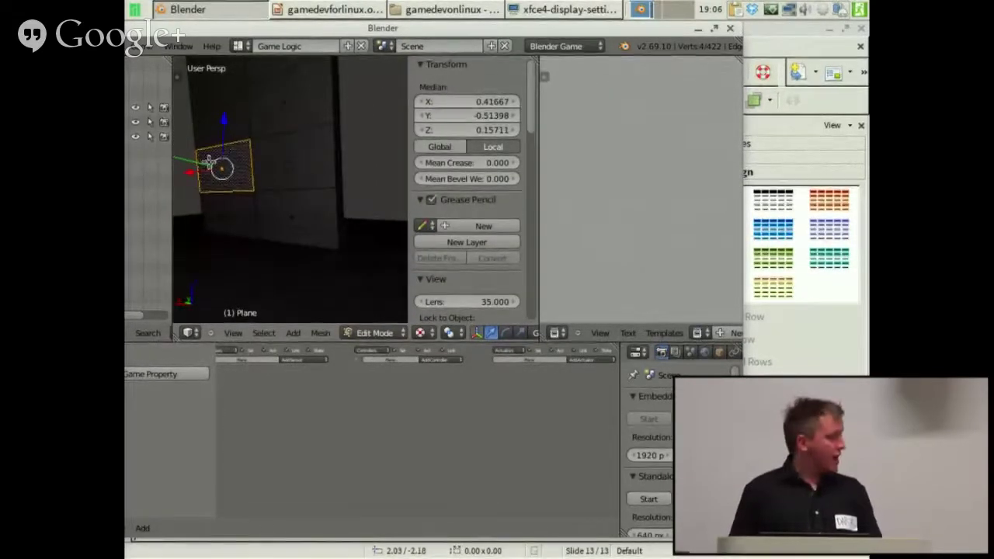
right_click(292, 210)
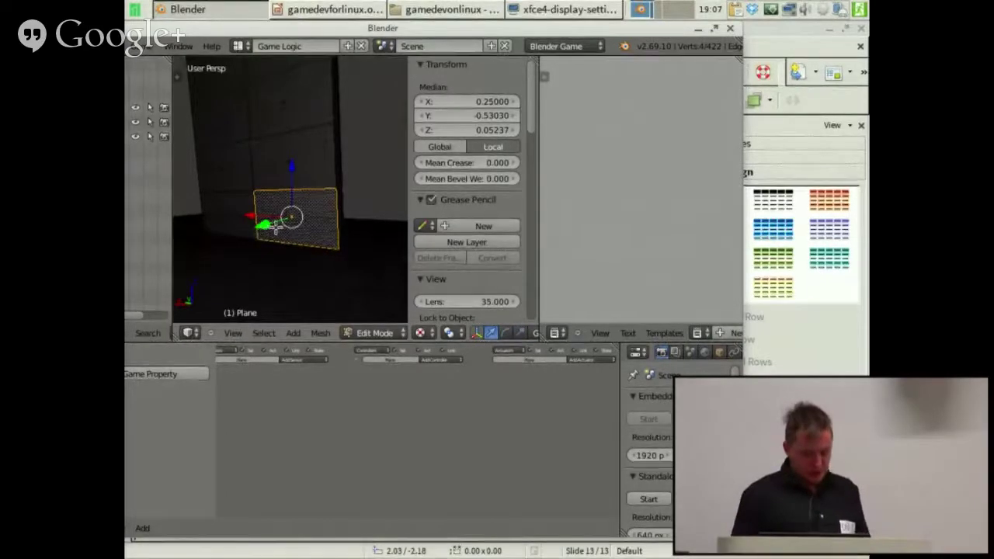
scroll(276, 226, "up", 2)
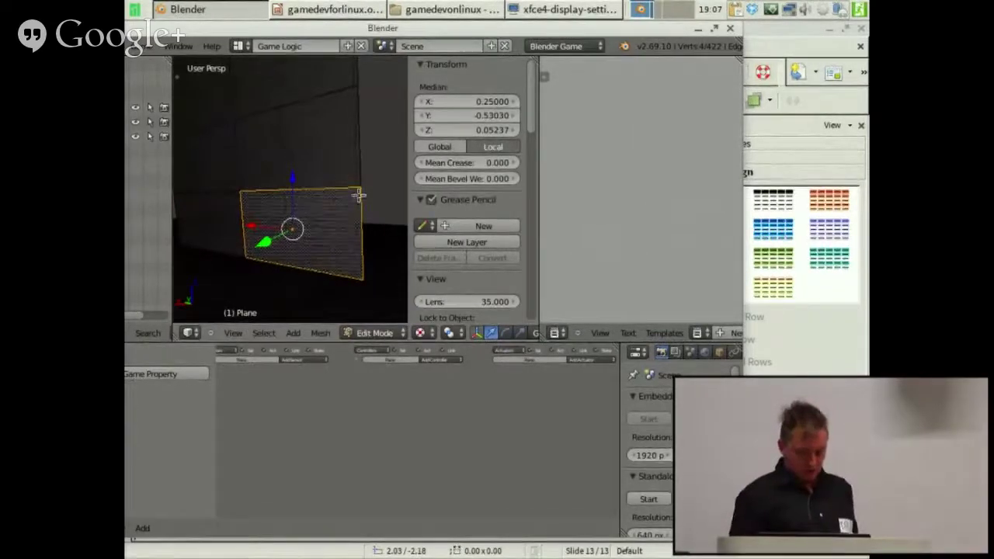
right_click(225, 168)
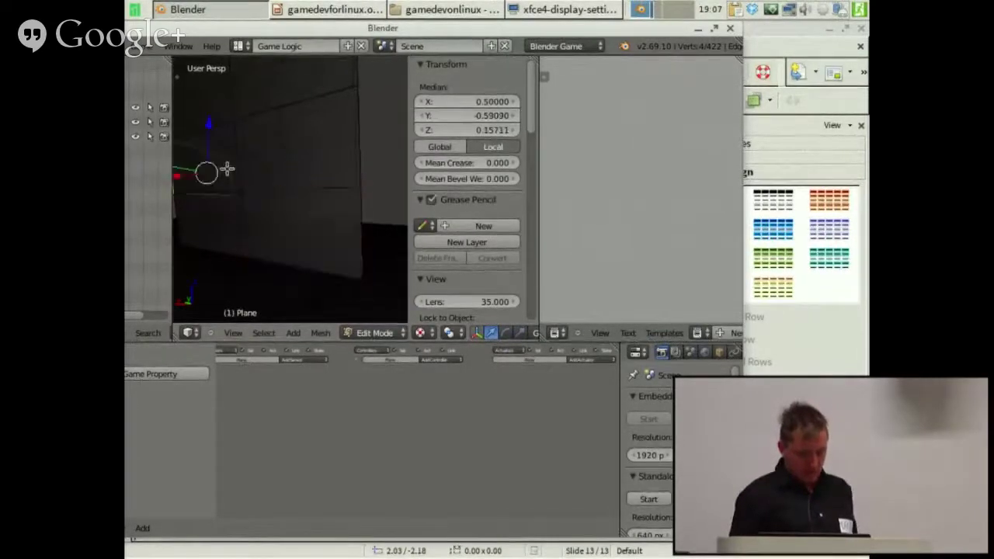
right_click(298, 156)
right_click(206, 179)
right_click(206, 160)
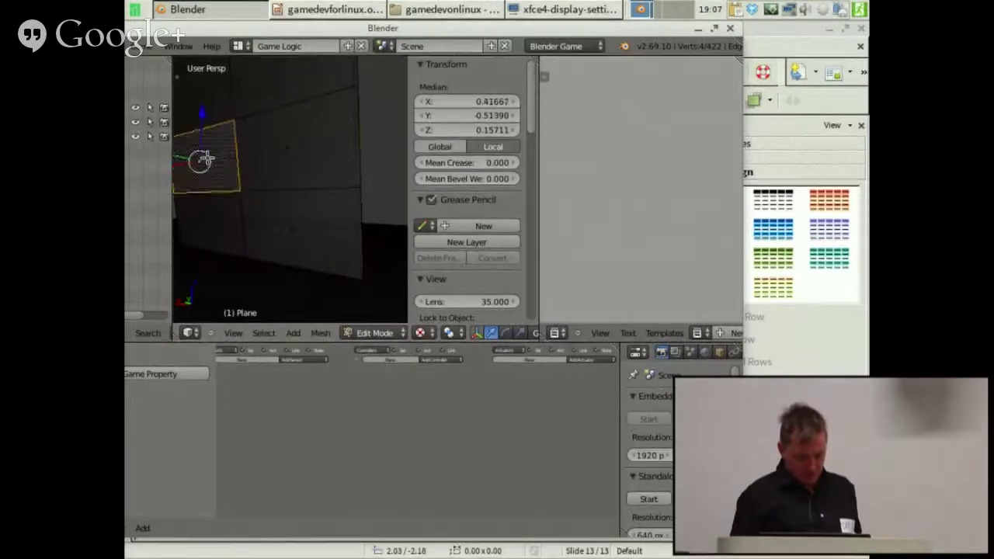
right_click(282, 157)
right_click(279, 226)
right_click(290, 237)
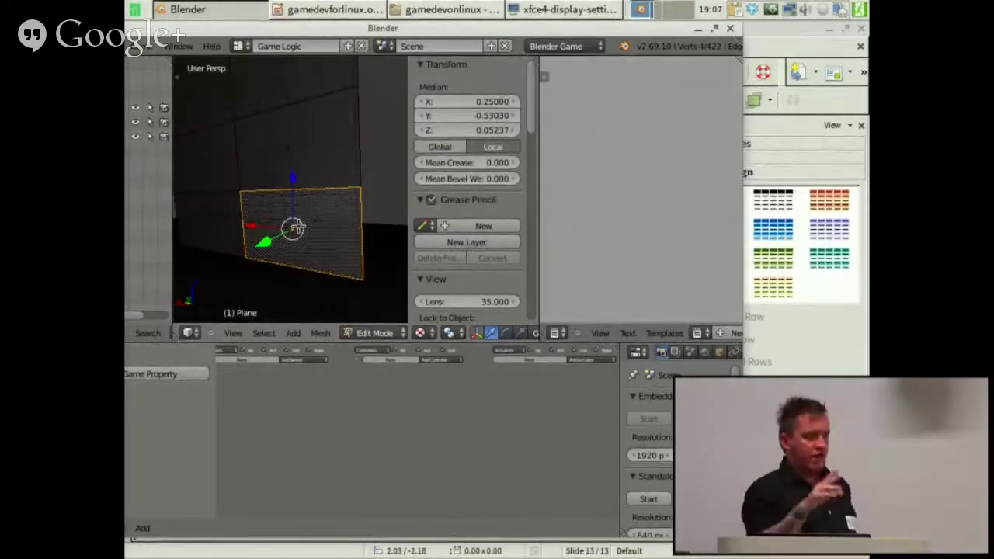
- Switch to vertex selection, examine single floor grid vertices near the game object and return to Object Mode
middle_click_drag(166, 254, 278, 200)
middle_click_drag(297, 185, 311, 244)
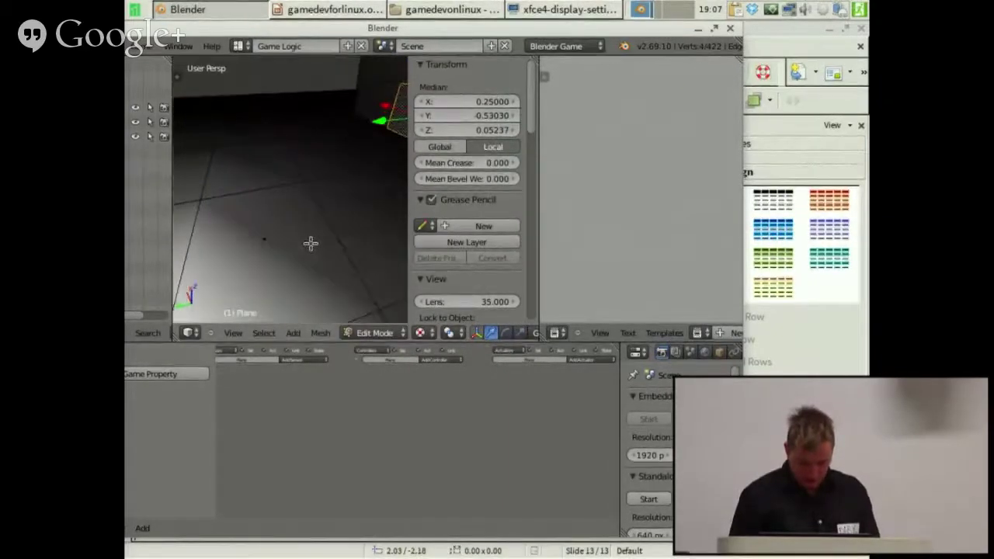
key("ctrl+Tab")
left_click(293, 210)
right_click(305, 181)
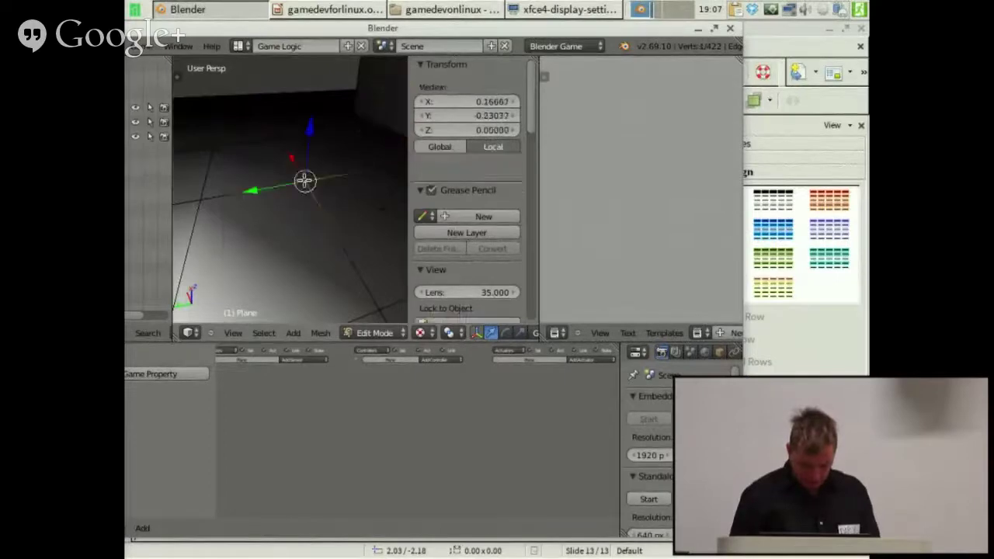
middle_click_drag(317, 256, 288, 212)
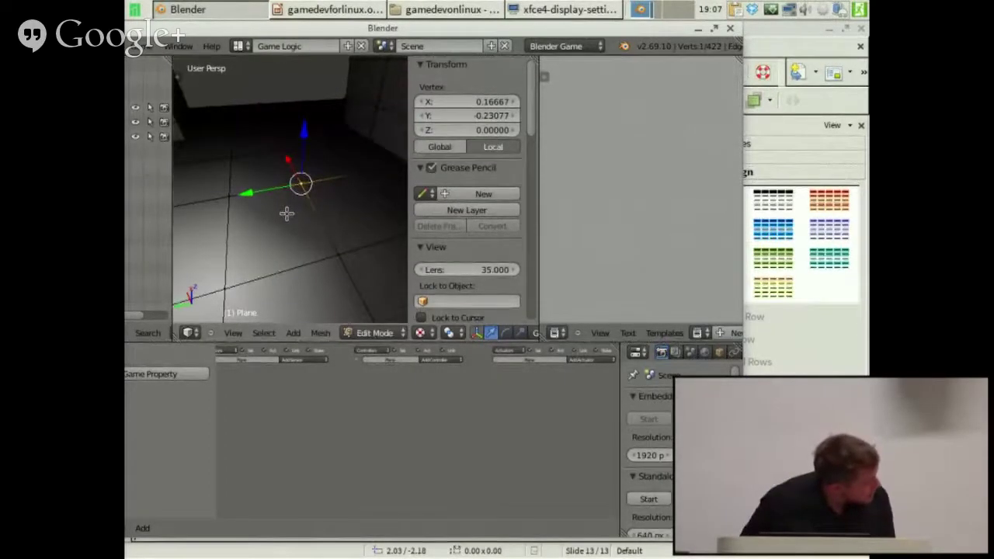
right_click(227, 287)
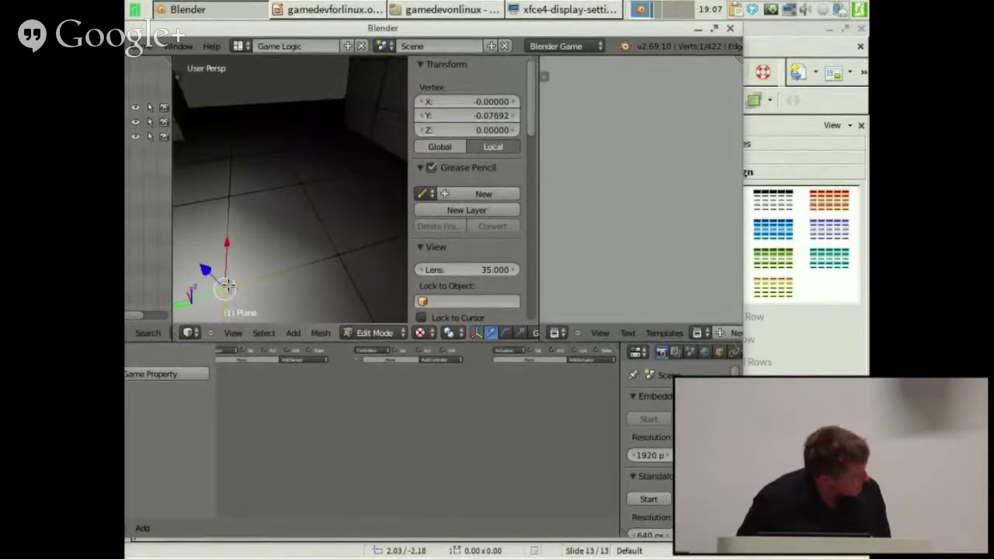
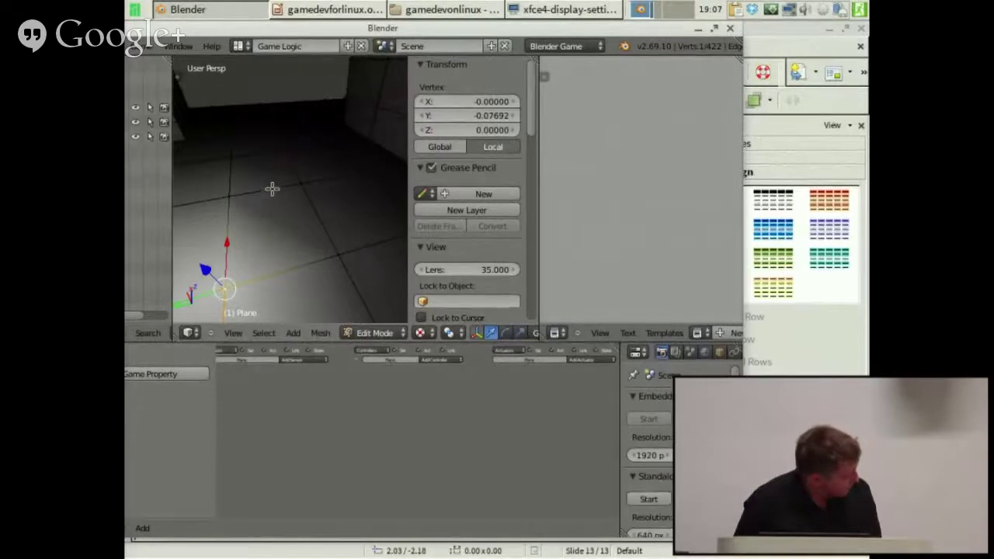
scroll(290, 219, "down", 5)
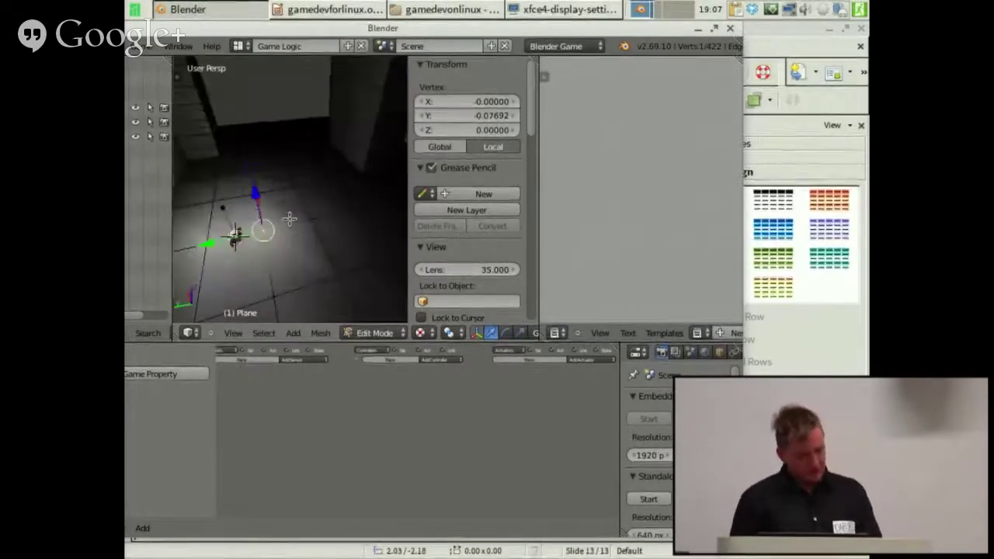
scroll(288, 219, "up", 5)
mouse_move(260, 219)
middle_mouse_down()
mouse_move(265, 234)
mouse_move(272, 226)
middle_mouse_up()
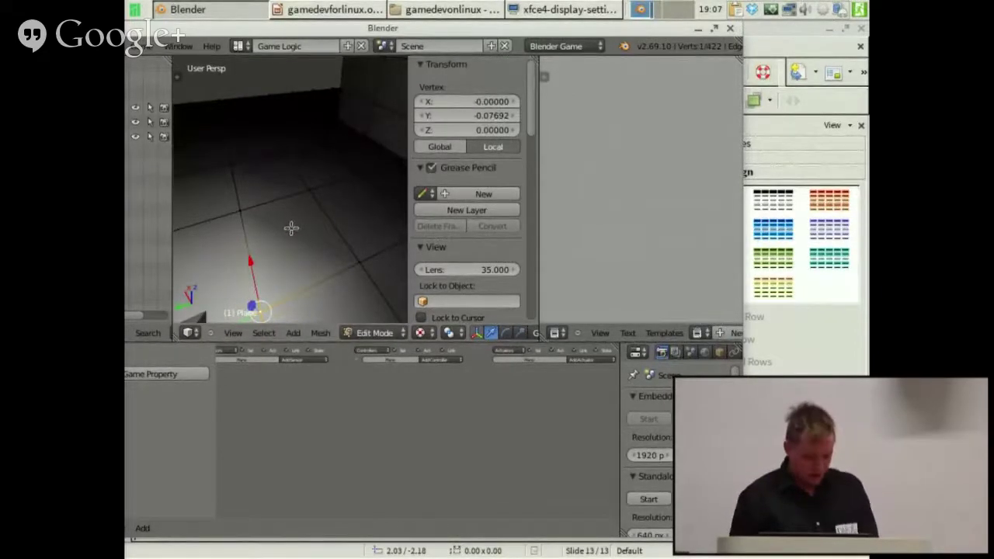
middle_click_drag(291, 226, 292, 260)
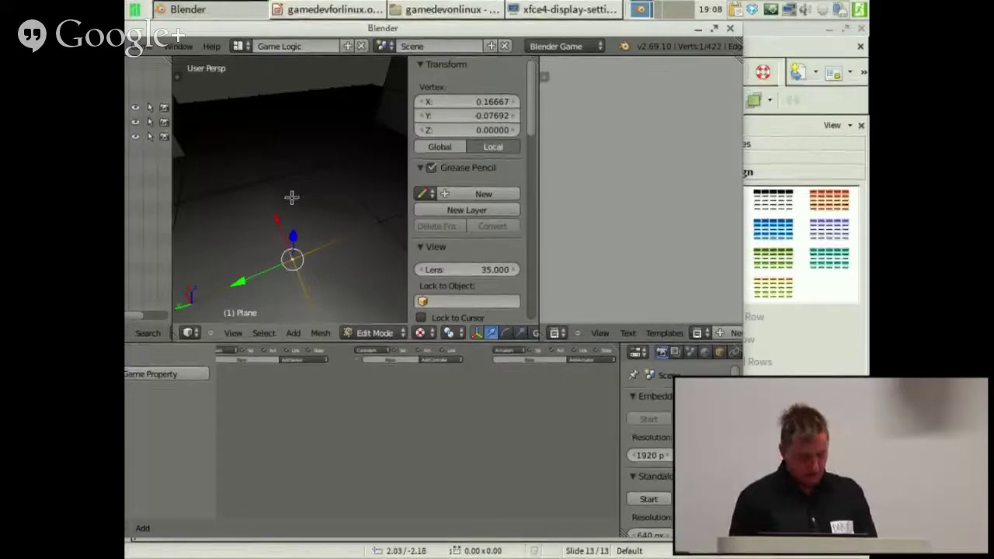
middle_click_drag(355, 230, 329, 247)
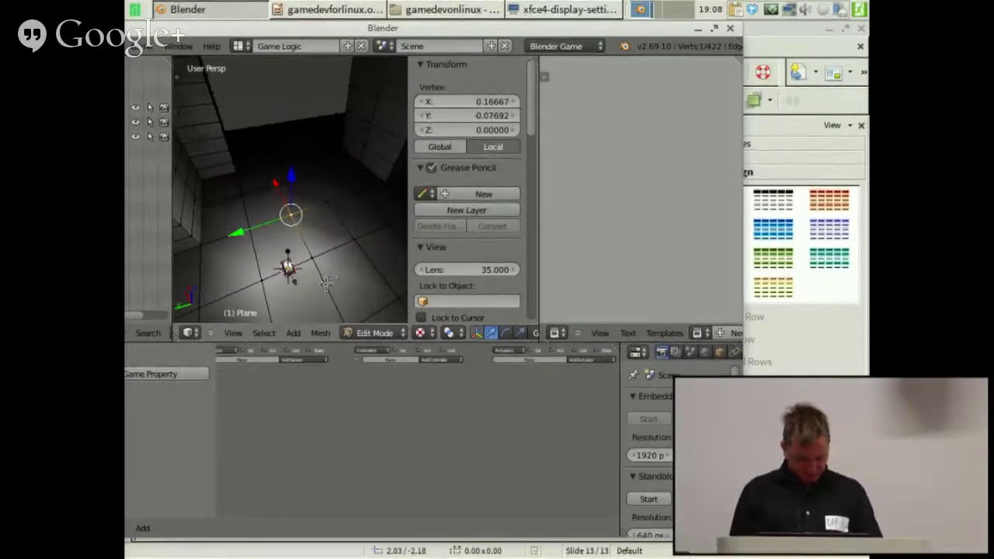
middle_click_drag(326, 288, 277, 233)
key("Tab")
- Select the camera behind the game object and tilt it about the global Y axis to about 81° X rotation
scroll(290, 225, "up", 8)
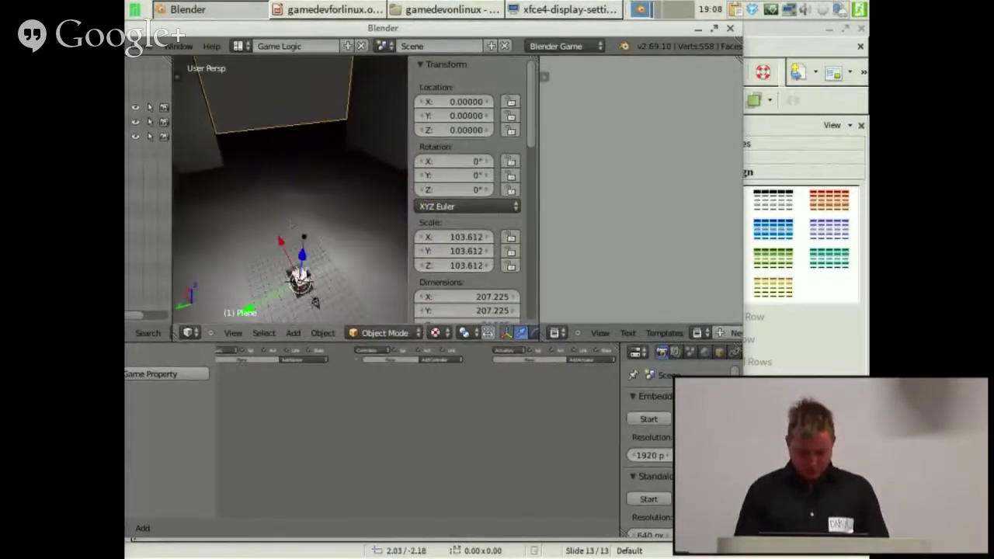
right_click(300, 280)
middle_click_drag(350, 280, 385, 215)
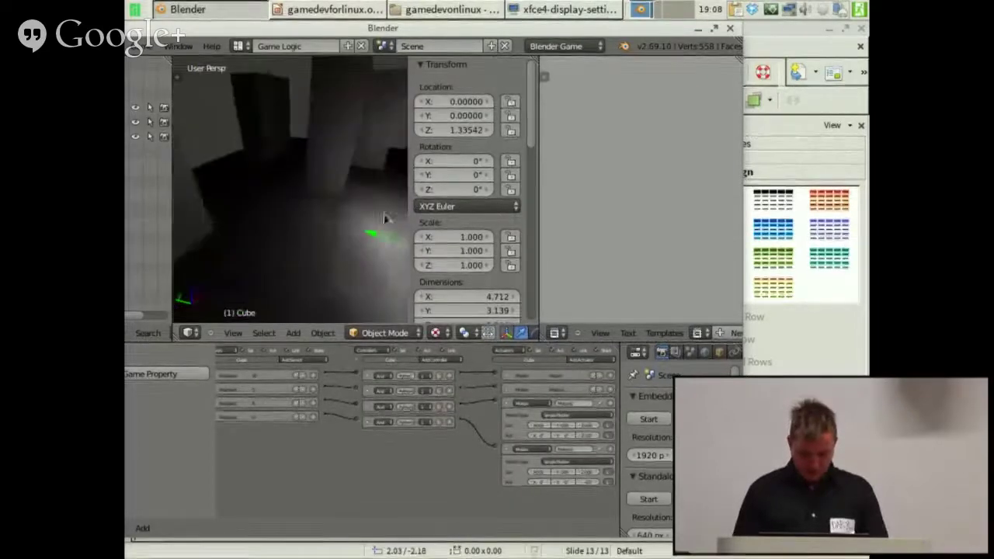
scroll(337, 215, "down", 4)
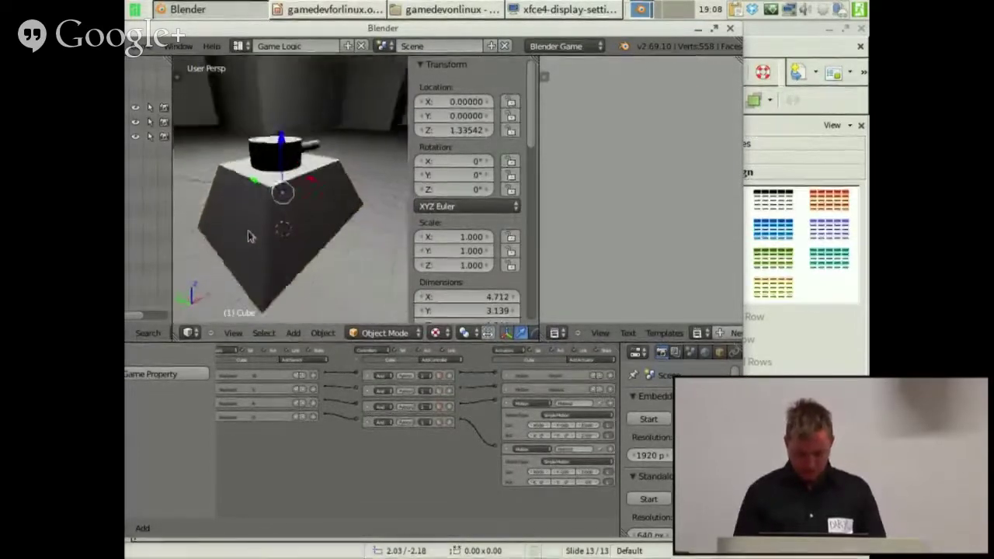
scroll(248, 236, "down", 5)
right_click(233, 172)
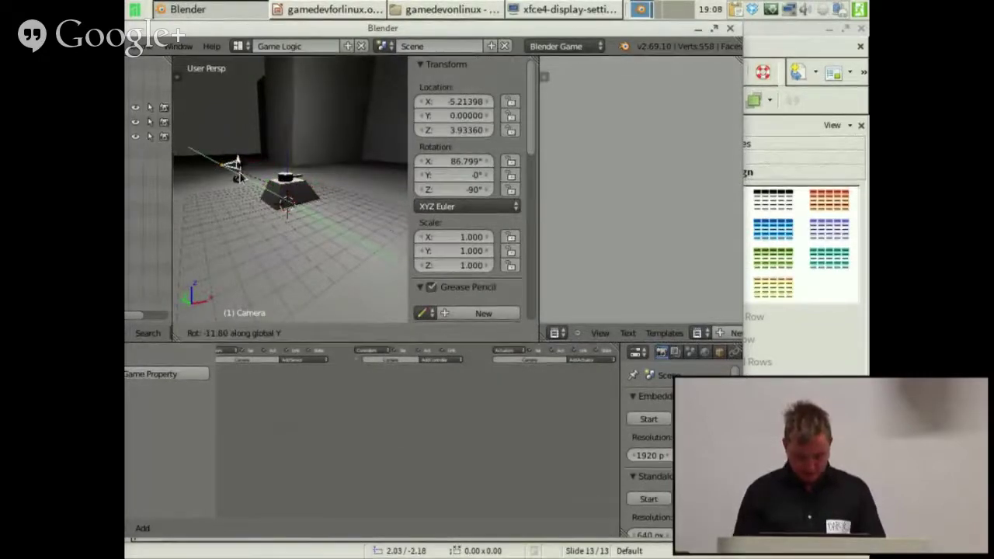
left_click(239, 178)
middle_click_drag(238, 177, 275, 244)
key("KP_0")
- Add a Spot lamp and move it in front of the game object, to about X 3.97, Z 1.93
key("shift+a")
mouse_move(268, 243)
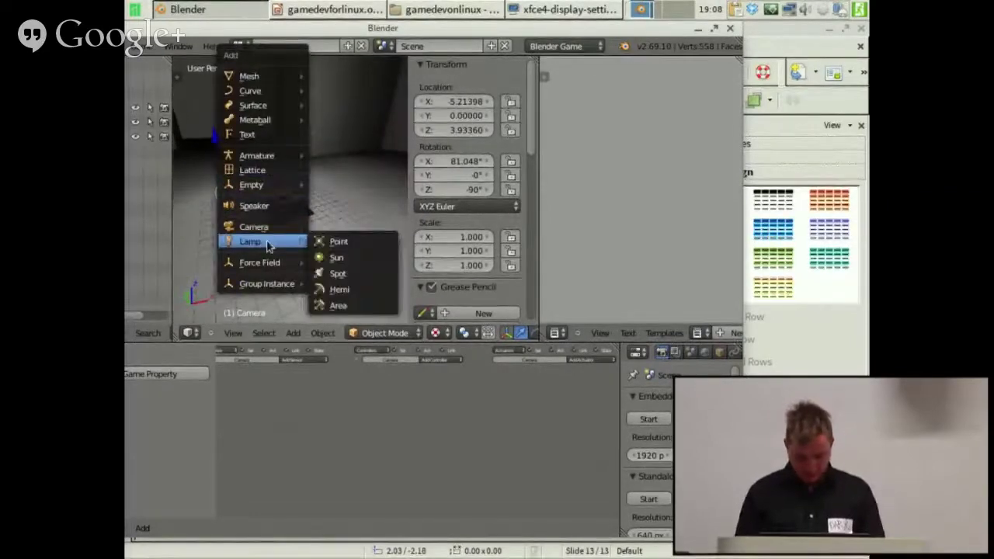
left_click(336, 271)
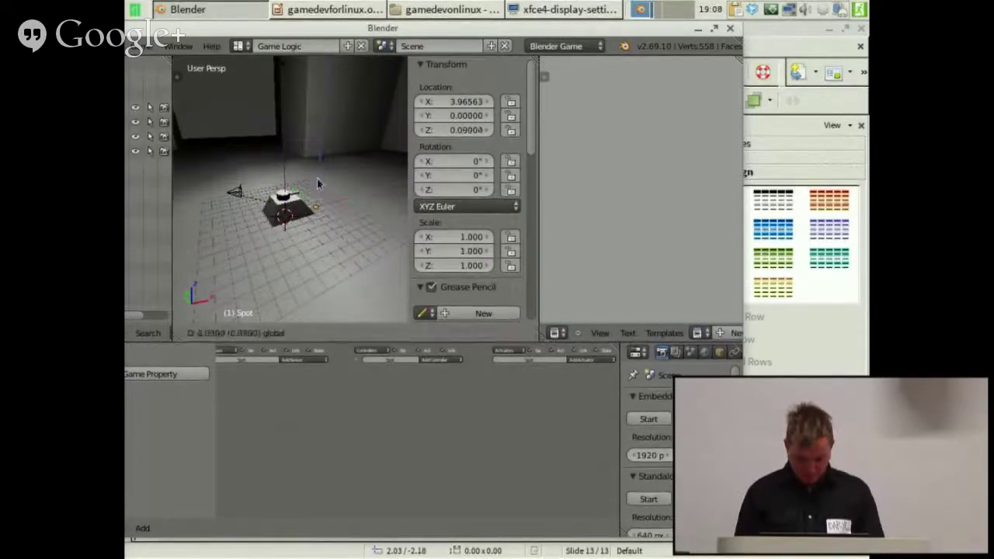
- Rotate the spot lamp -90° about the global Y axis so that it aims forward
key("r")
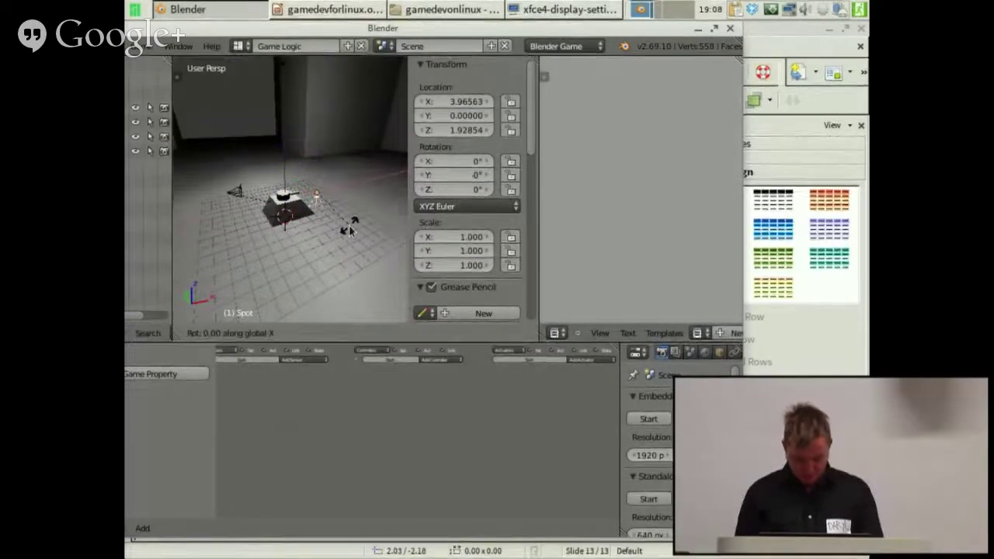
key("Escape")
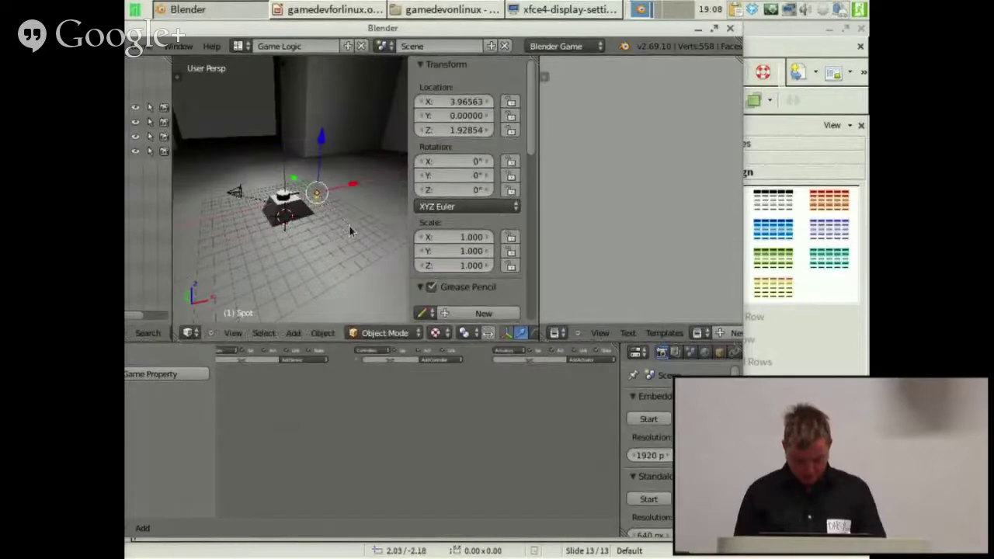
key("r")
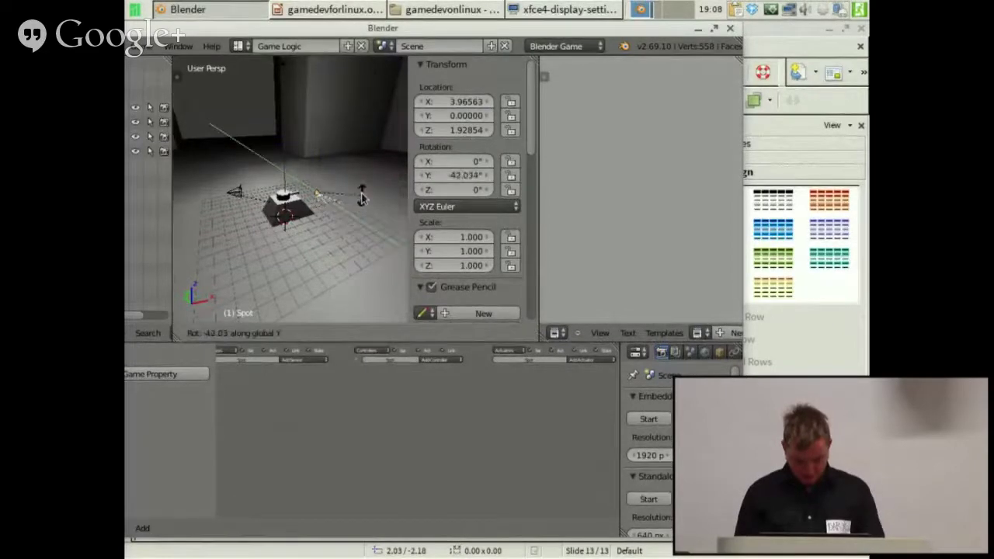
left_click(346, 162)
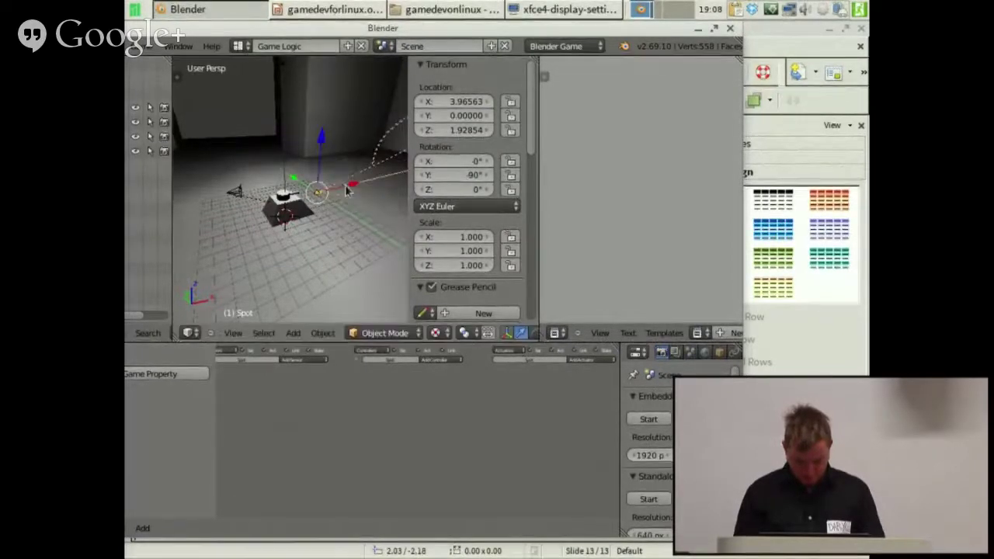
- Move the spot lamp back onto the game object's front, to about X 0.92 and Z 2.18
left_click_drag(345, 187, 313, 189)
key("g")
key("z")
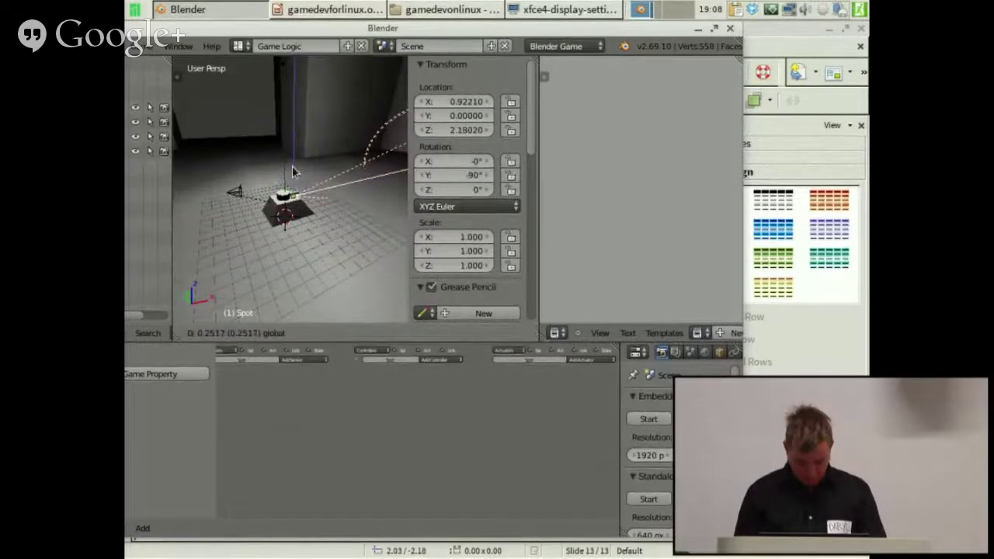
left_click(292, 164)
- Shift the spot lamp sideways along the Y axis to about Y -0.55
middle_click_drag(292, 164, 365, 226)
scroll(288, 210, "up", 4)
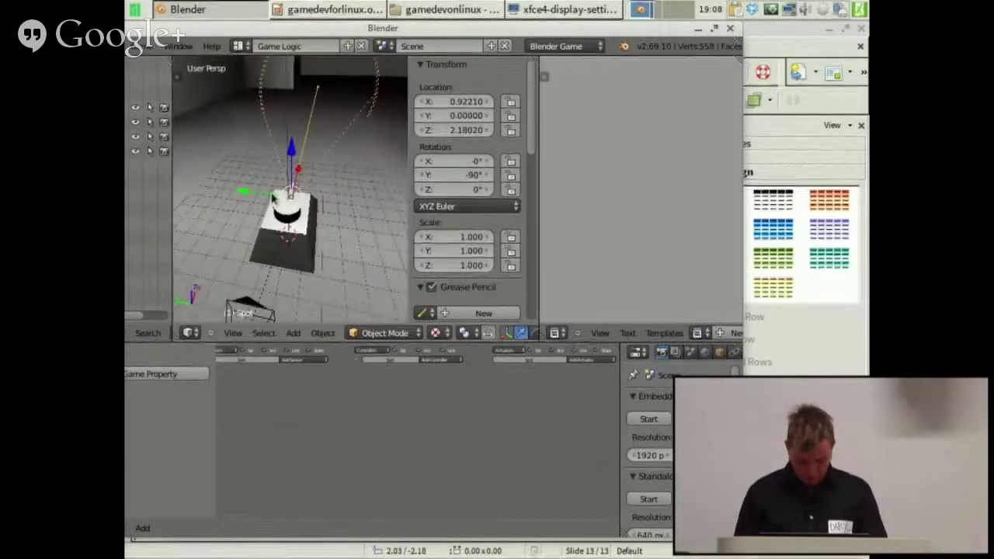
left_click_drag(273, 197, 281, 199)
- Try to parent the spot lamp to the main body of the game object
right_click(313, 223)
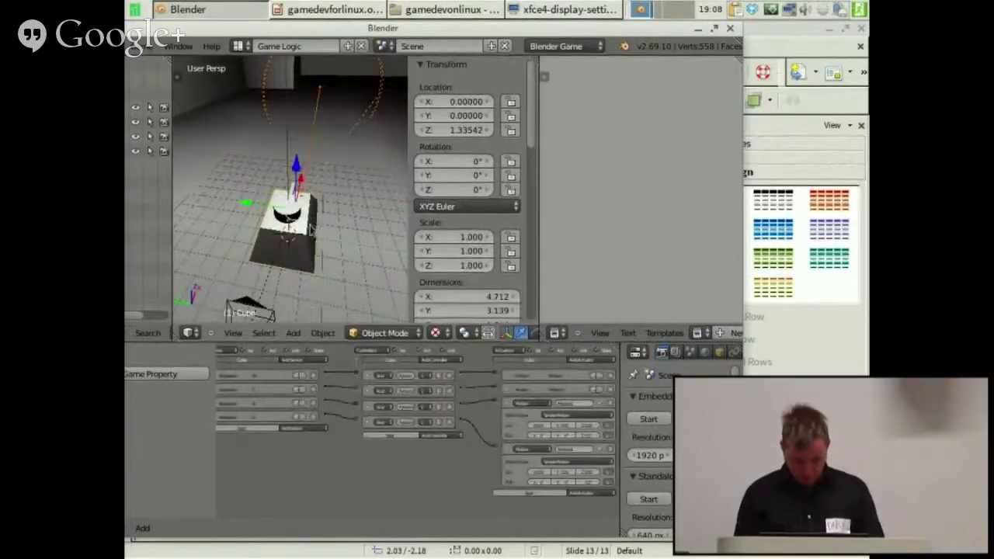
key("ctrl+p")
left_click(260, 293)
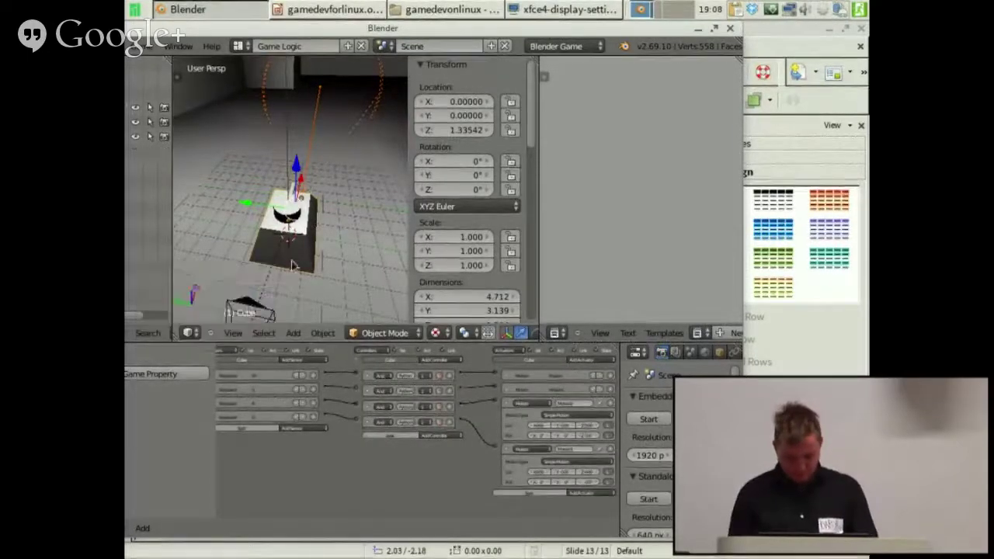
middle_click_drag(260, 294, 278, 169)
right_click(294, 244)
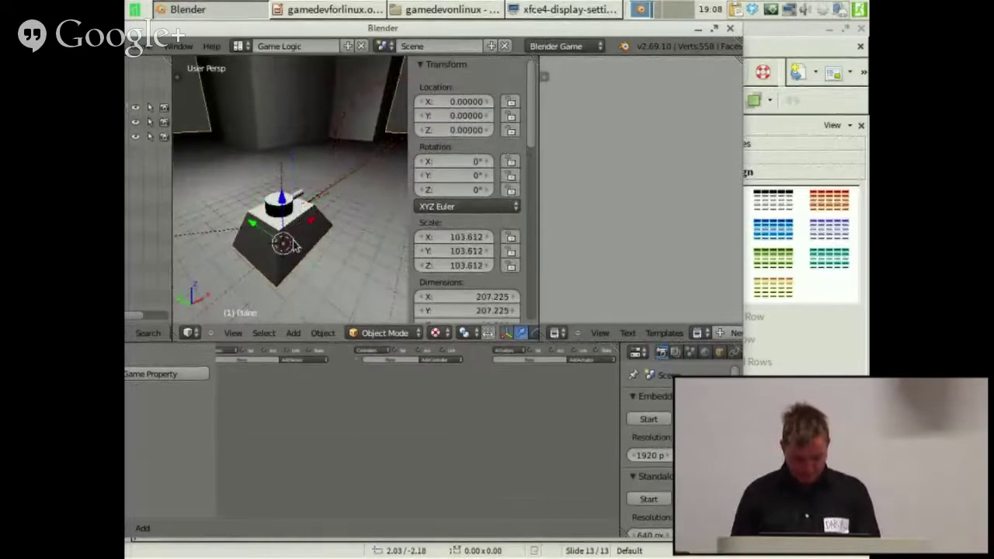
key("KP_0")
key("KP_0")
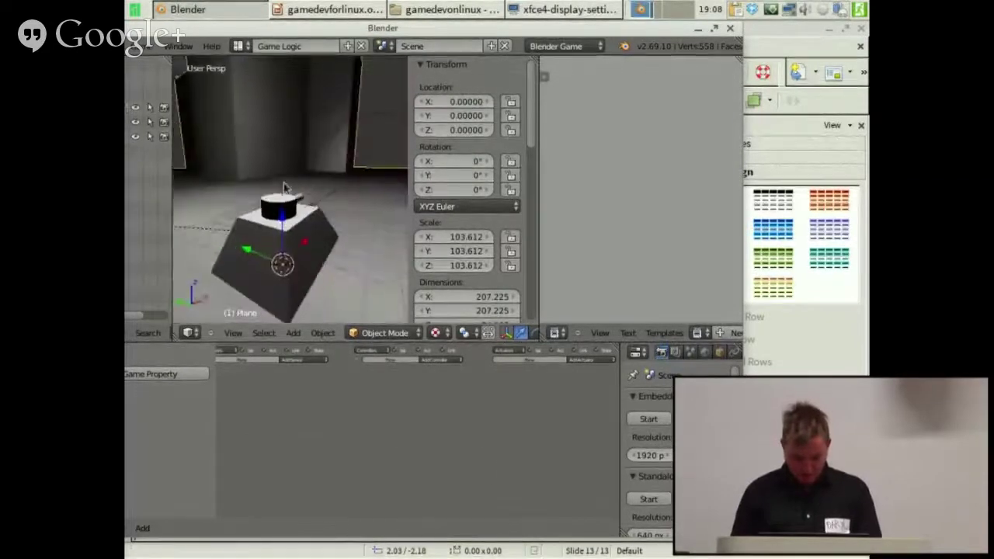
- Select the spot lamp alone and clear its parent
right_click(334, 202)
middle_click_drag(358, 206, 340, 216)
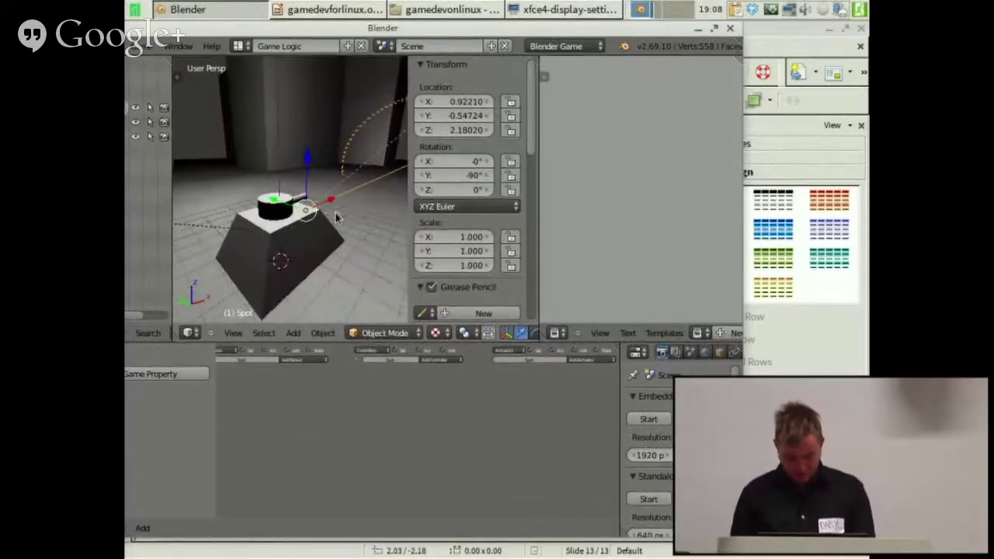
key("alt+p")
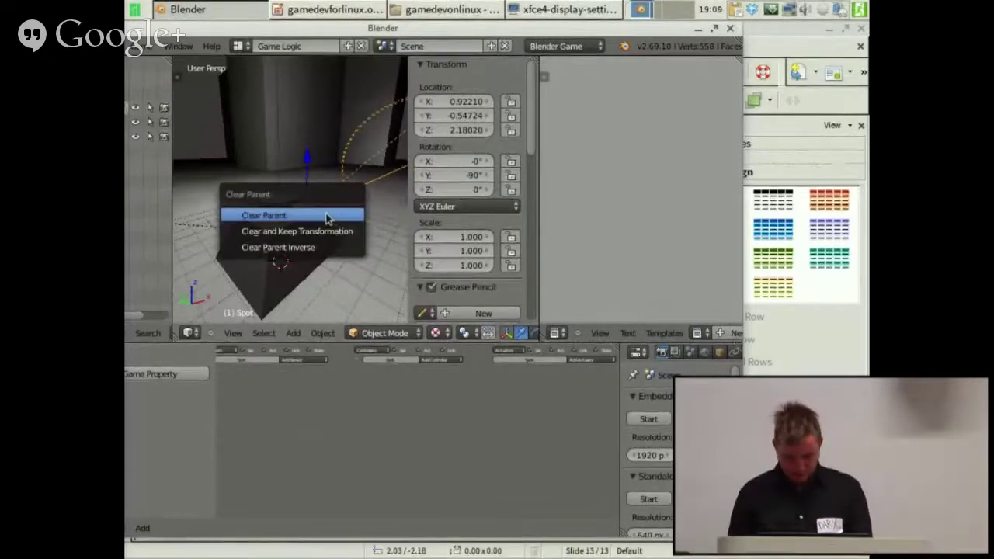
left_click(330, 213)
- Reselect the spot lamp and raise it to about Z 2.68
right_click(339, 195)
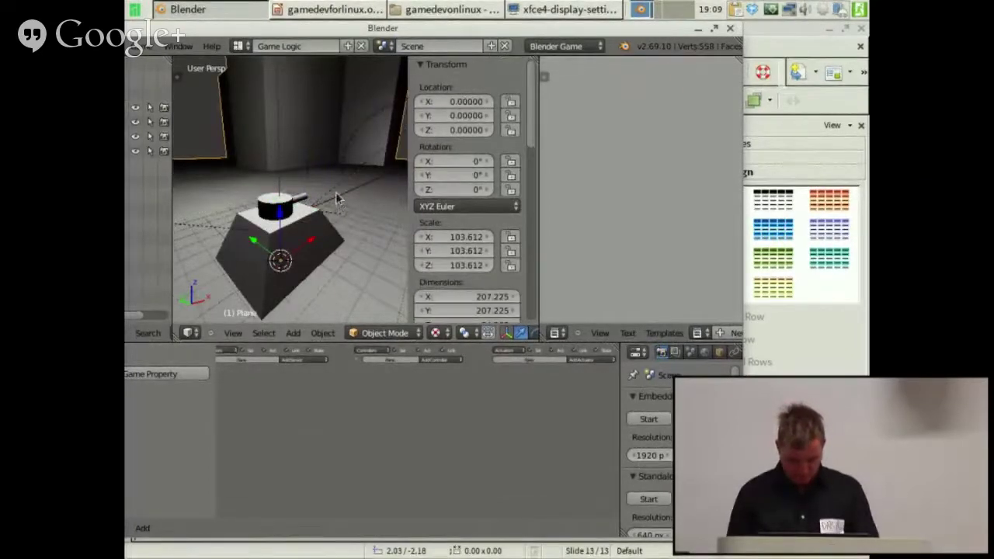
right_click(311, 194)
key("KP_Decimal")
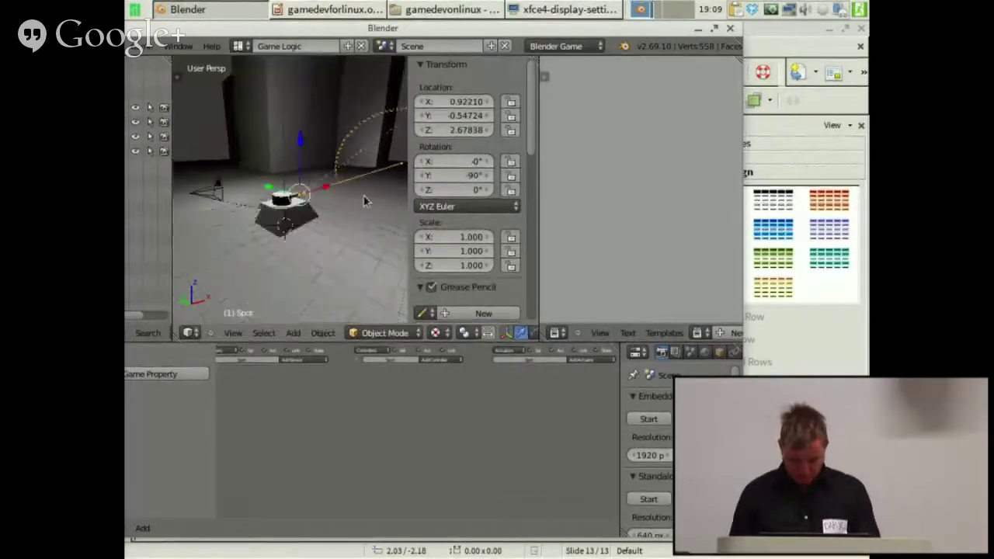
- Open the spot lamp's light settings and change its colour from white to yellow
scroll(441, 226, "down", 5)
scroll(442, 227, "down", 8)
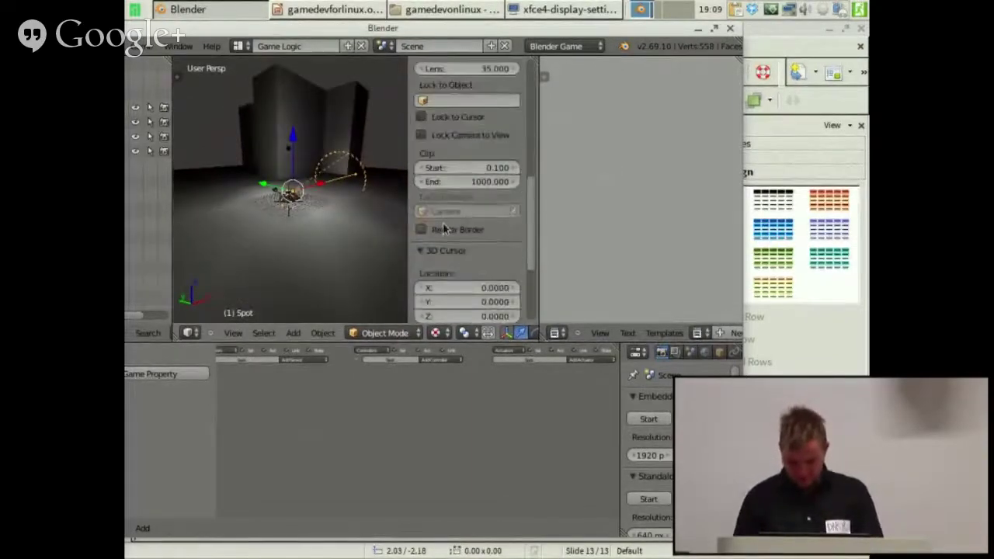
left_click_drag(550, 29, 381, 39)
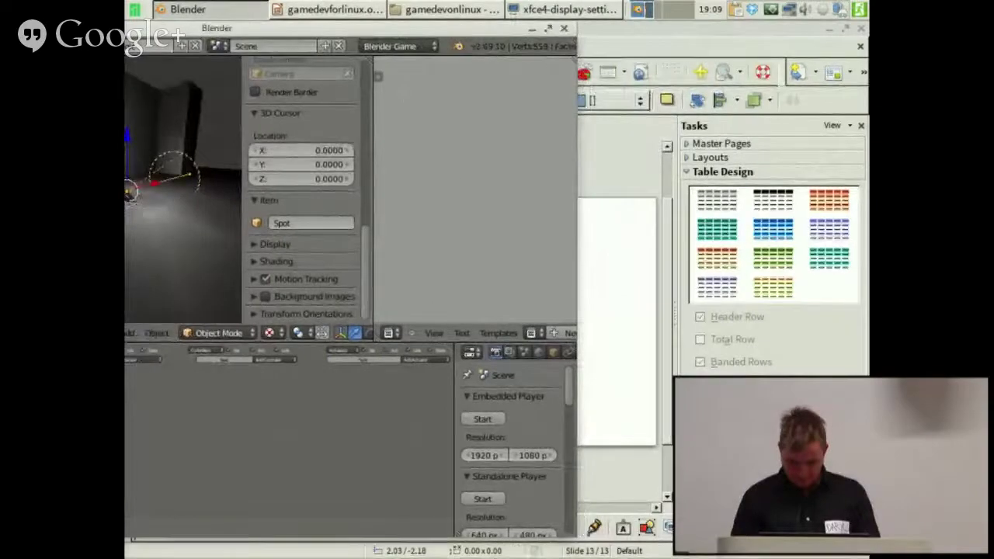
left_click_drag(464, 264, 471, 124, "alt")
scroll(533, 250, "down", 5)
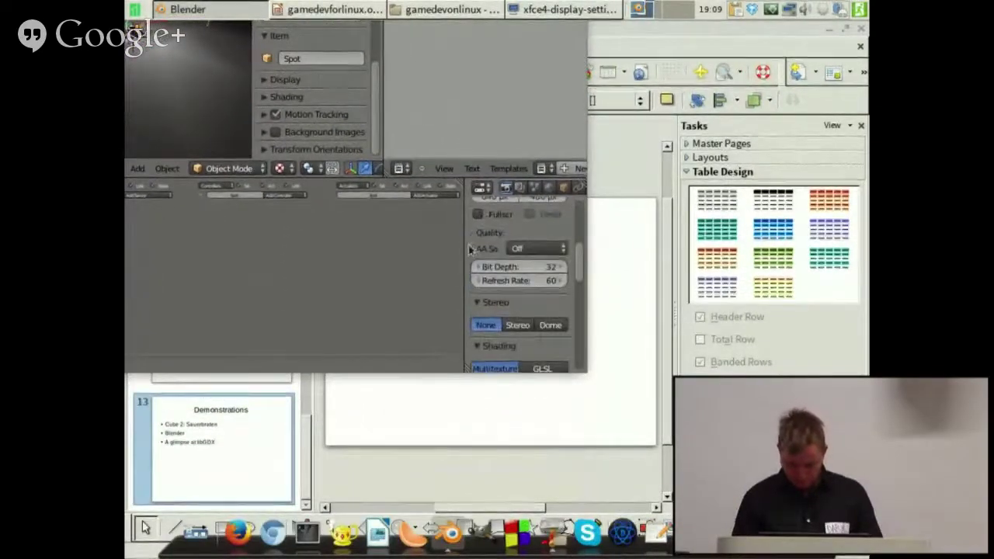
left_click_drag(464, 241, 363, 223)
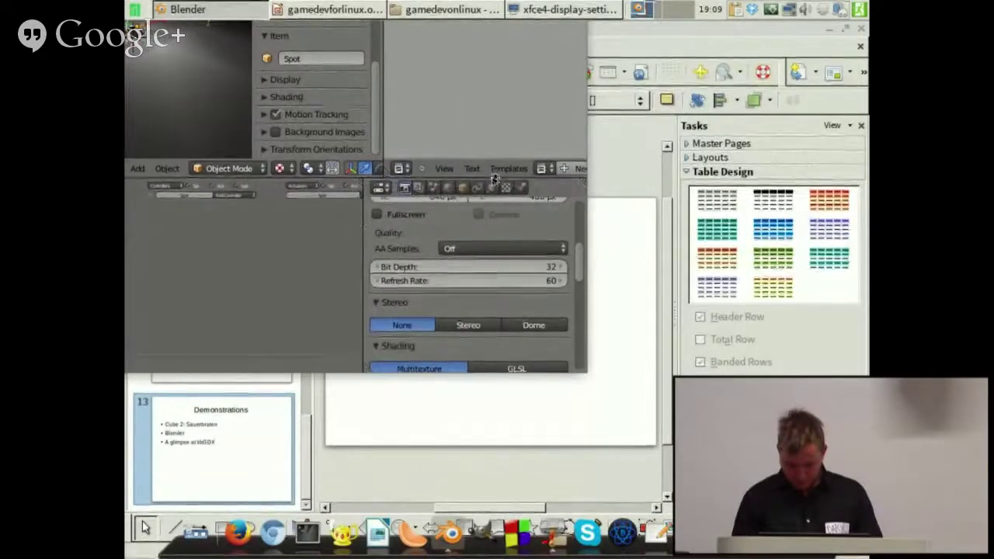
left_click(491, 187)
left_click(435, 271)
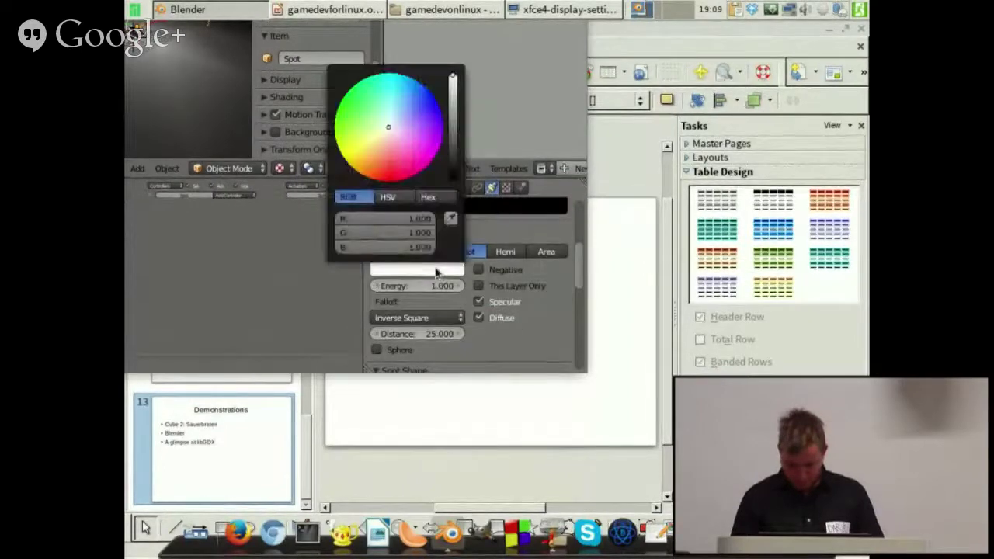
left_click_drag(369, 139, 348, 177)
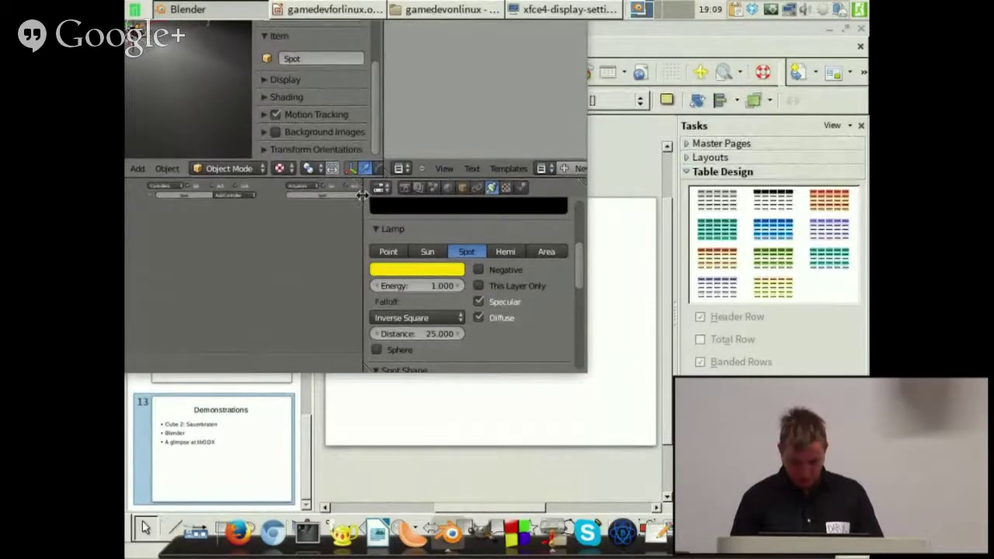
- Shrink the properties editor and examine the yellow light cast by the spot lamp in the 3D view
left_click_drag(364, 195, 452, 193)
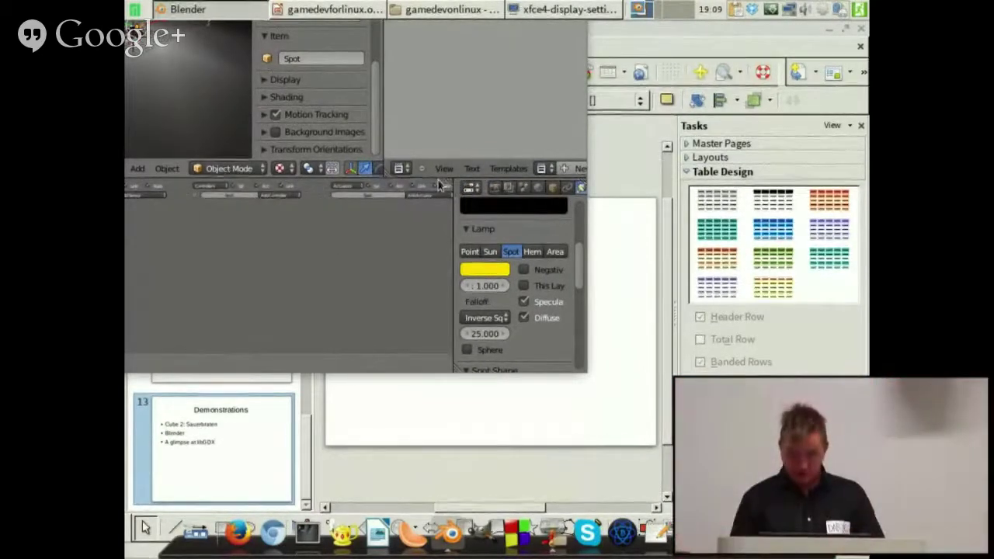
left_click_drag(439, 185, 439, 292)
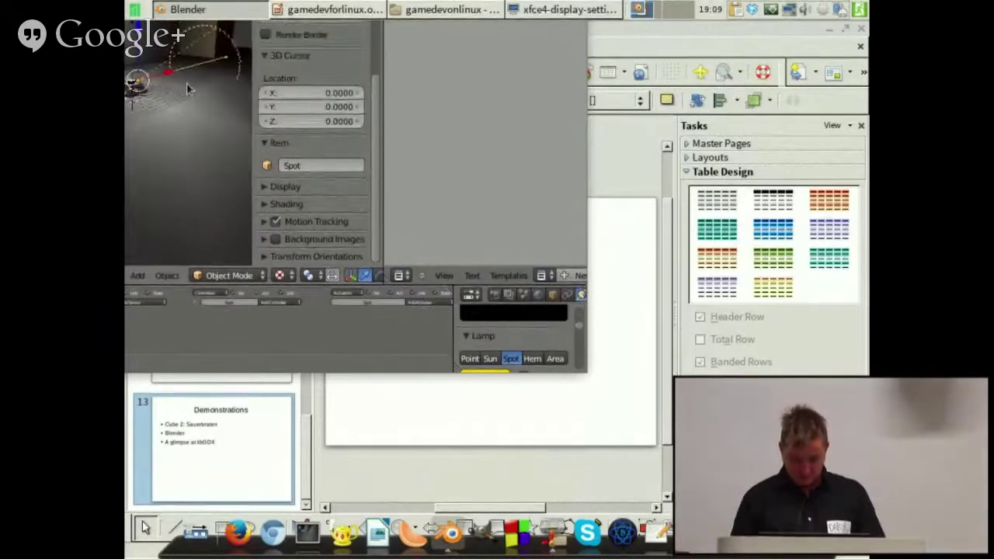
left_click_drag(187, 96, 327, 158, "alt")
scroll(335, 152, "up", 8)
scroll(332, 156, "down", 3)
middle_click_drag(335, 155, 376, 142)
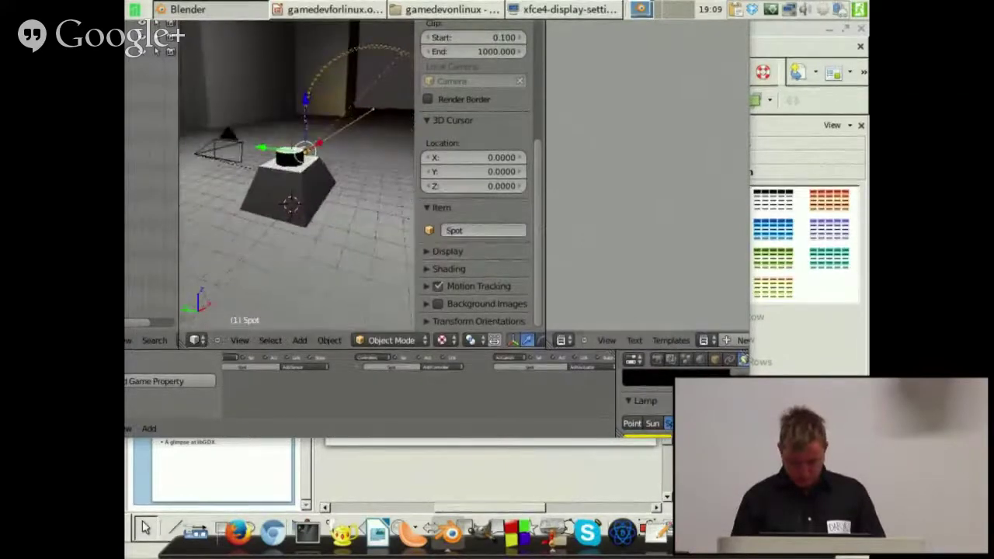
- Narrow the spot lamp's cone by setting its Spot Shape size to 20° and finally to 15°
left_click_drag(588, 398, 402, 198, "alt")
scroll(489, 227, "down", 1)
scroll(490, 226, "down", 4)
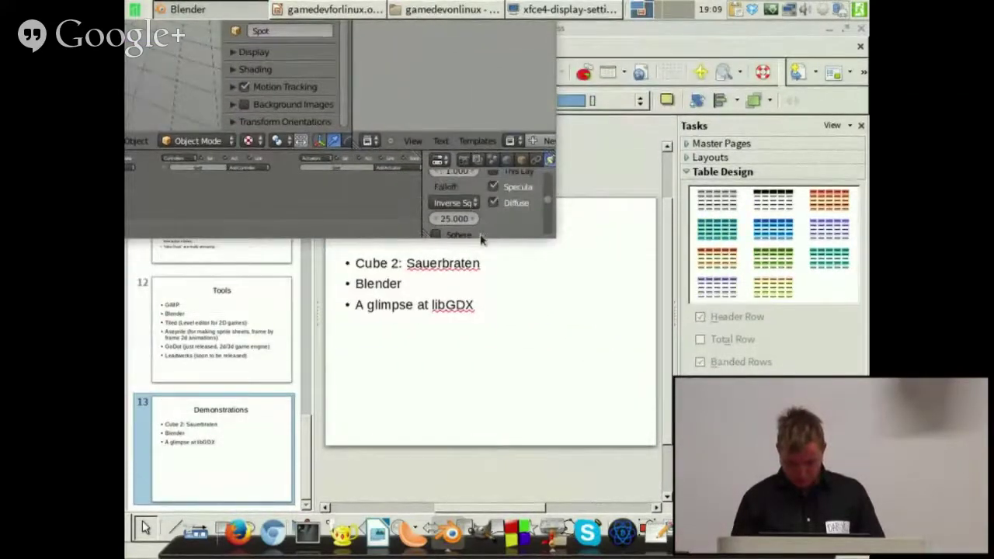
mouse_move(481, 232)
left_mouse_down("alt")
mouse_move(464, 394)
mouse_move(455, 399)
mouse_move(377, 337)
mouse_move(474, 396)
mouse_move(386, 277)
mouse_move(333, 249)
mouse_move(282, 189)
mouse_move(350, 269)
mouse_move(405, 280)
left_mouse_up("alt")
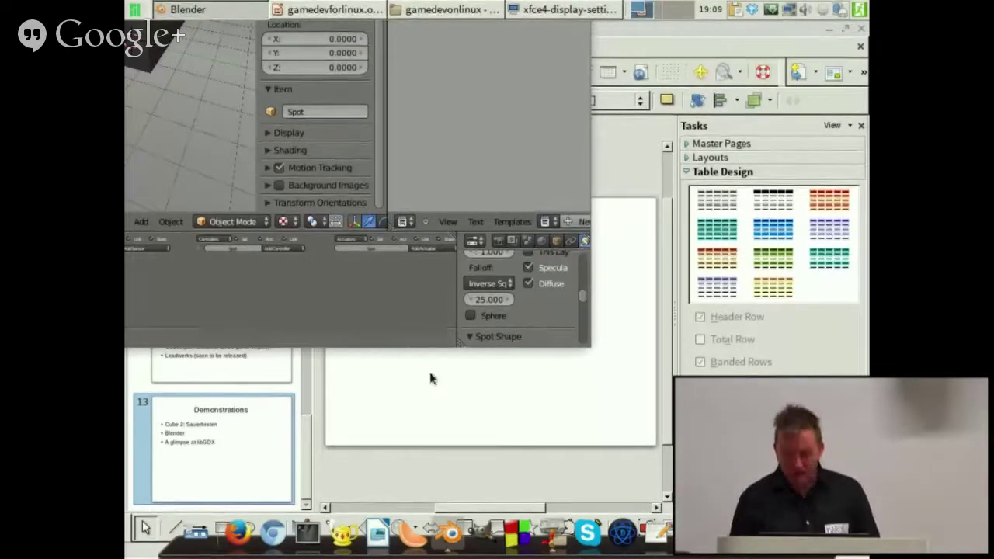
scroll(513, 310, "down", 3)
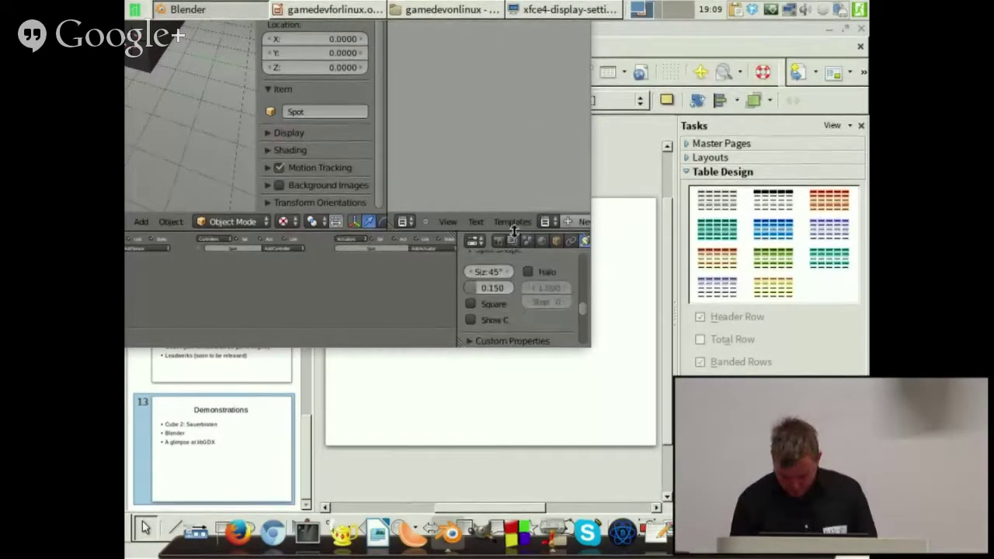
left_click_drag(513, 231, 514, 138)
scroll(536, 262, "down", 4)
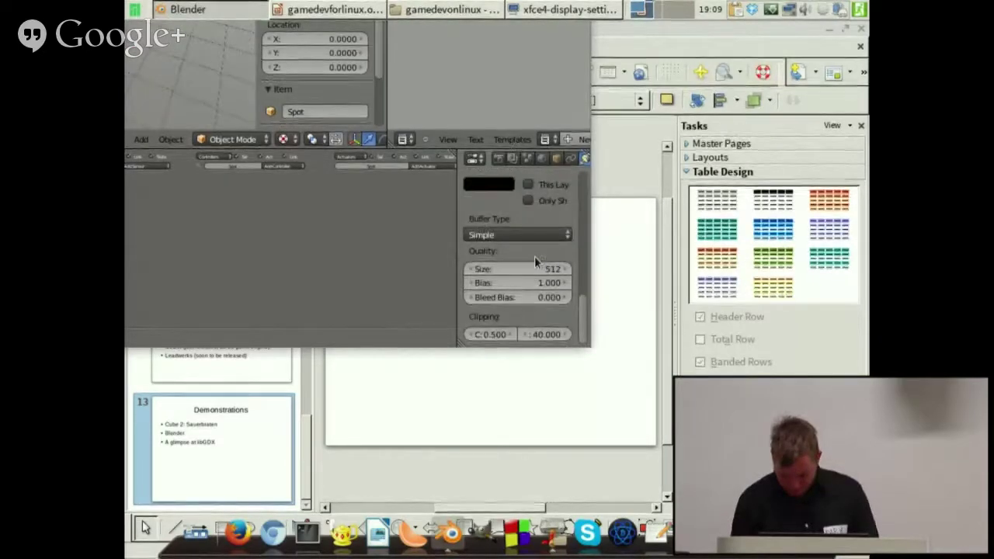
scroll(528, 270, "up", 5)
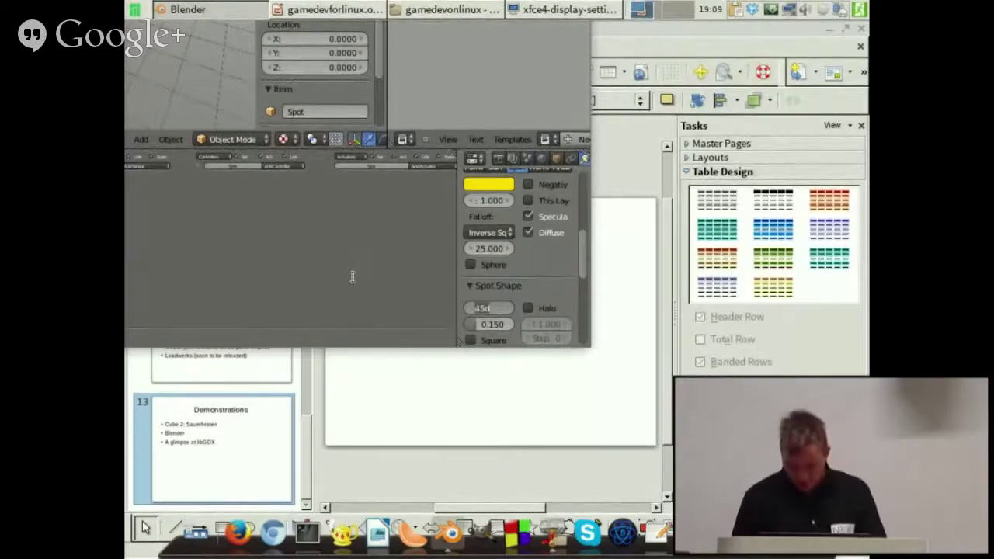
type("20")
key("Return")
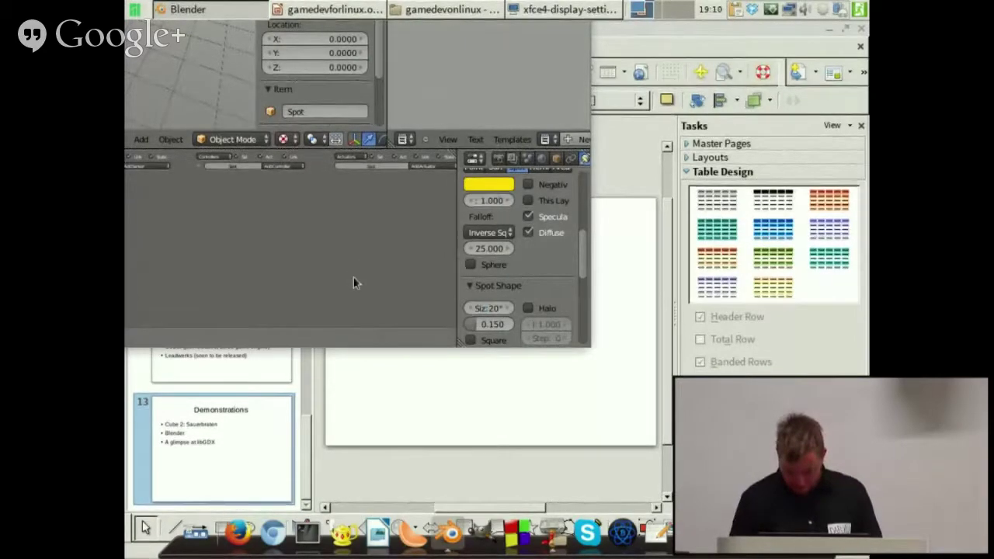
left_click_drag(319, 190, 386, 218, "alt")
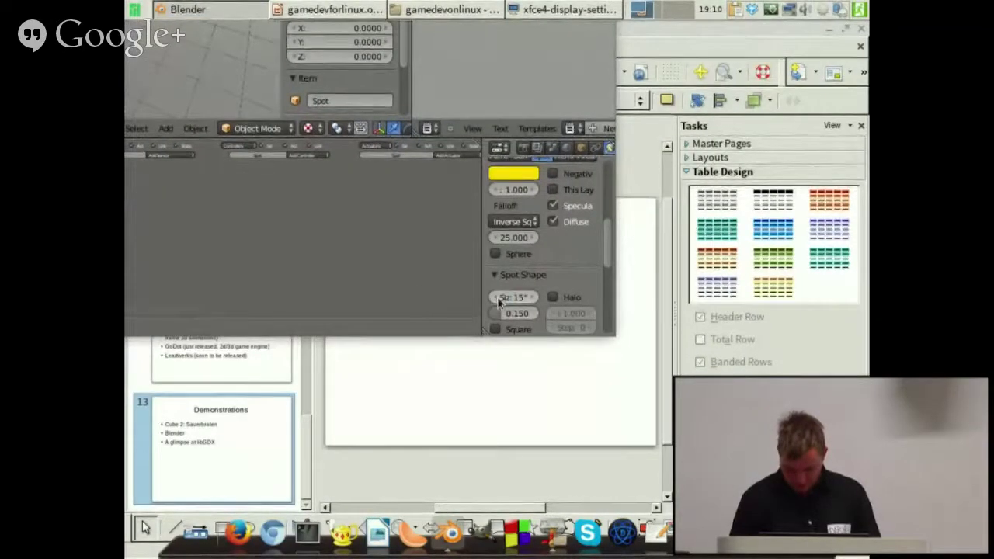
- Parent the spot lamp to the turret cylinder on top of the game object
left_click_drag(295, 251, 444, 448, "alt")
middle_click_drag(408, 238, 270, 146)
right_click(274, 132)
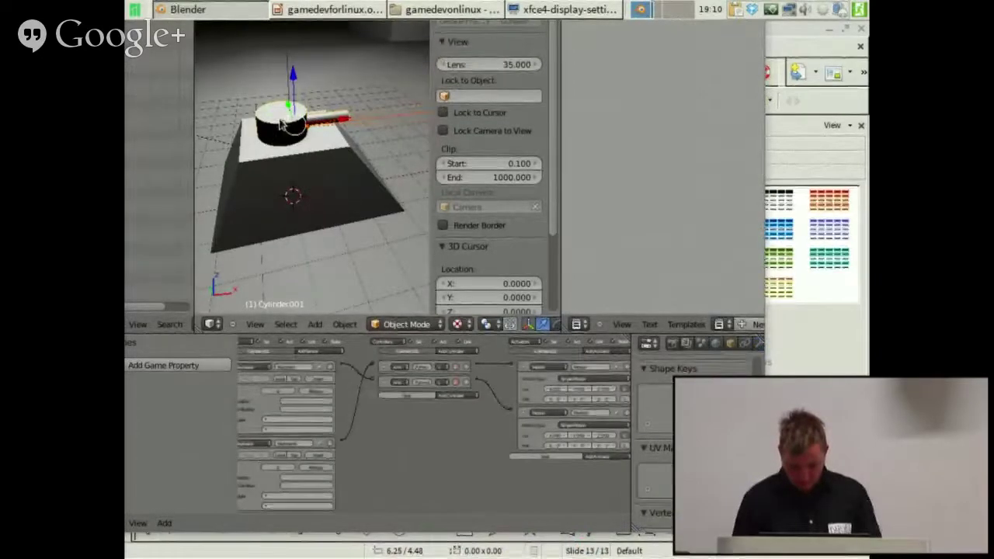
key("ctrl+p")
left_click(278, 121)
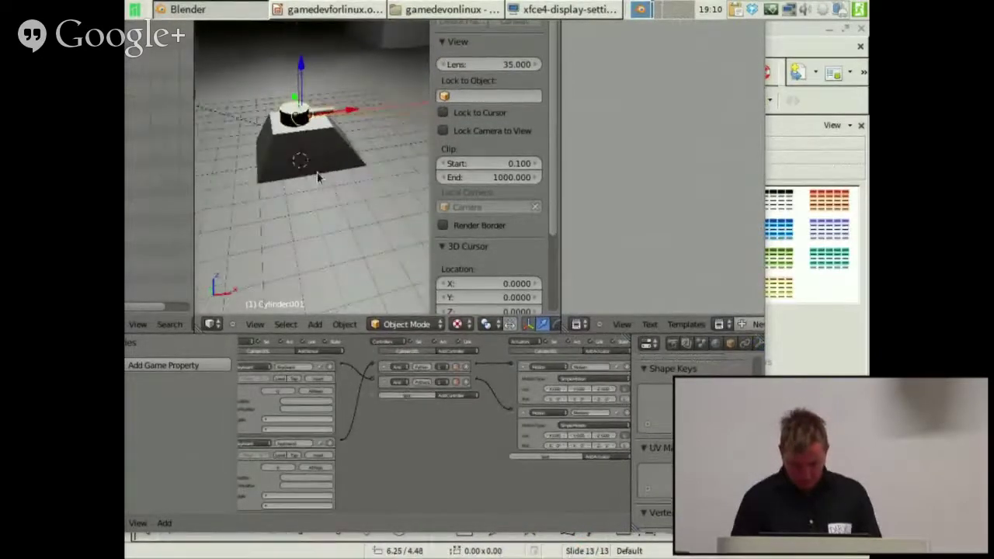
- Run the game from the camera view and test turning the object and its turret with the spot lamp attached, then stop it
key("KP_0")
key("p")
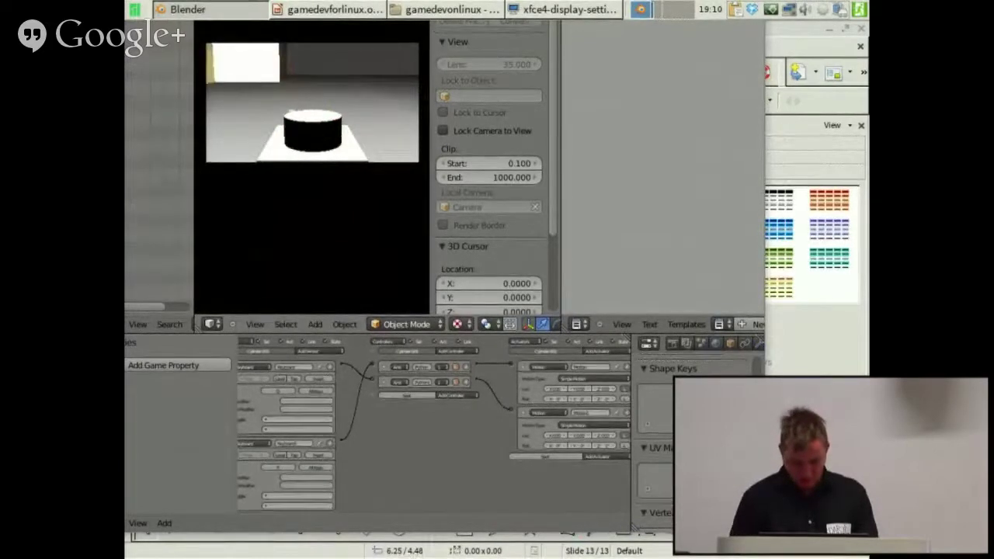
key("a")
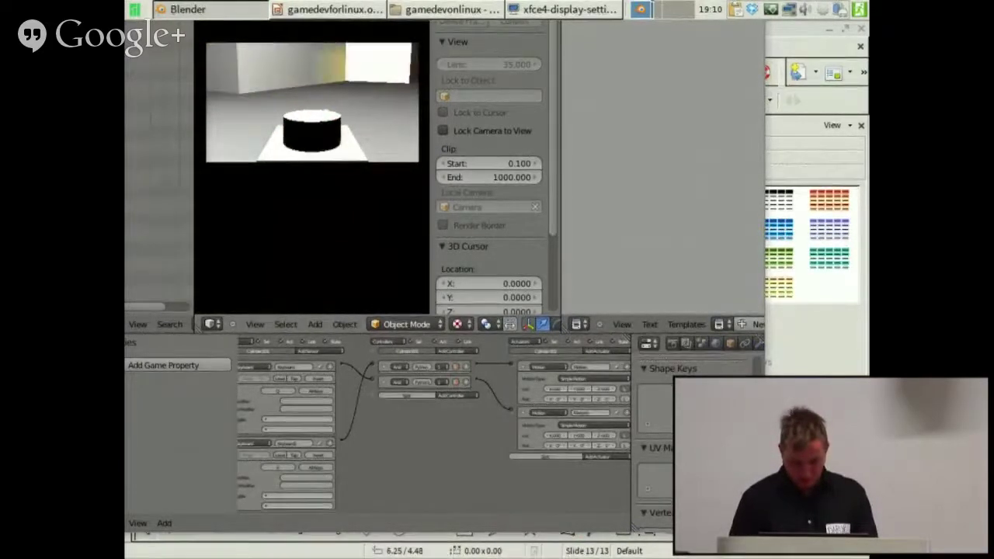
key("a")
key("e")
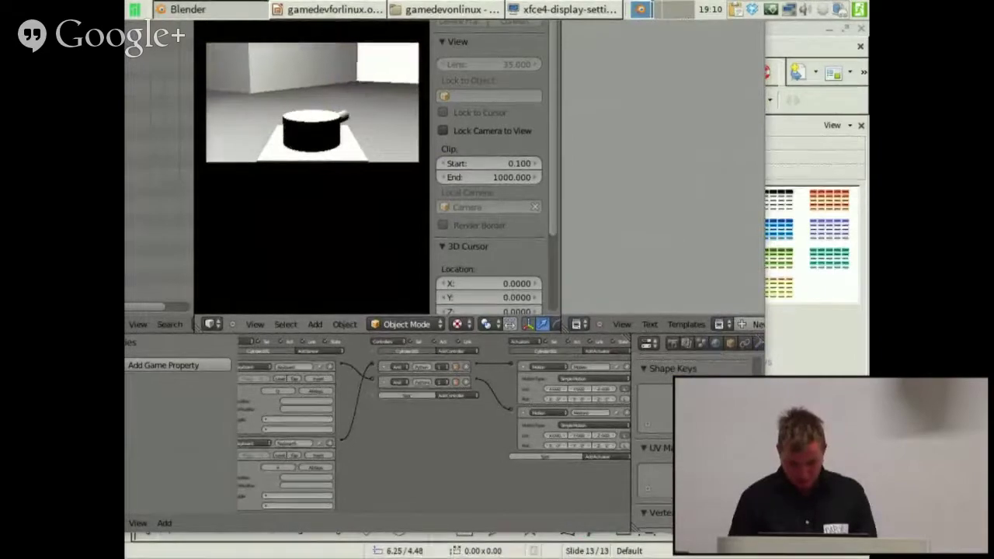
key("d")
key("Left")
key("Escape")
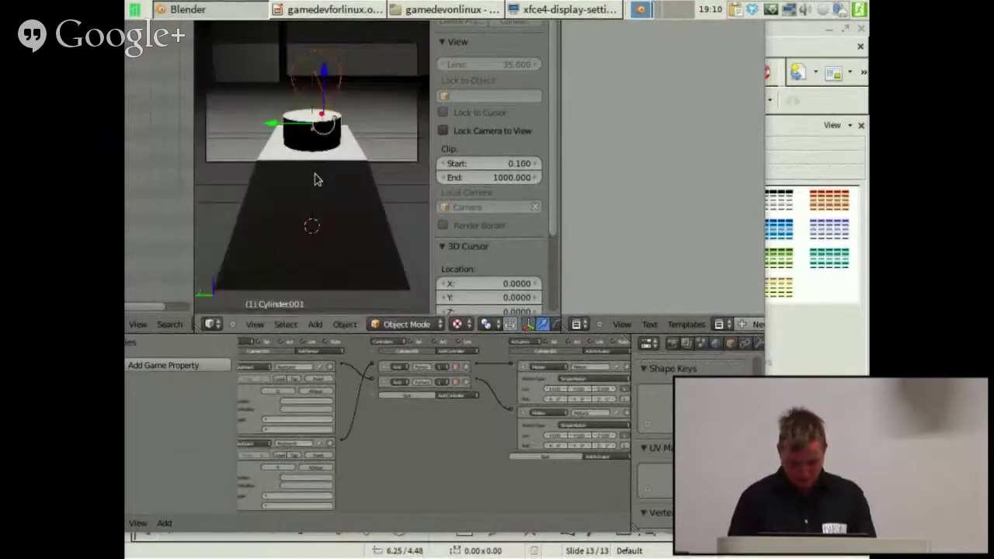
- Select the tank's base cube, turret cylinder and spot lamp together and duplicate them a short distance along the X axis
middle_click_drag(294, 176, 311, 135)
scroll(312, 134, "down", 10)
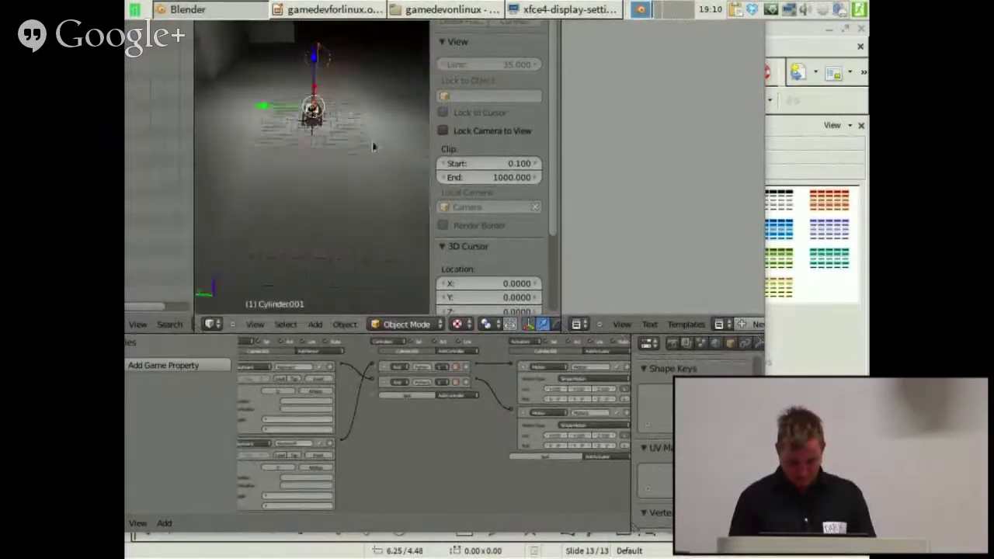
middle_click_drag(373, 147, 340, 177)
scroll(339, 187, "up", 4)
scroll(337, 193, "down", 3)
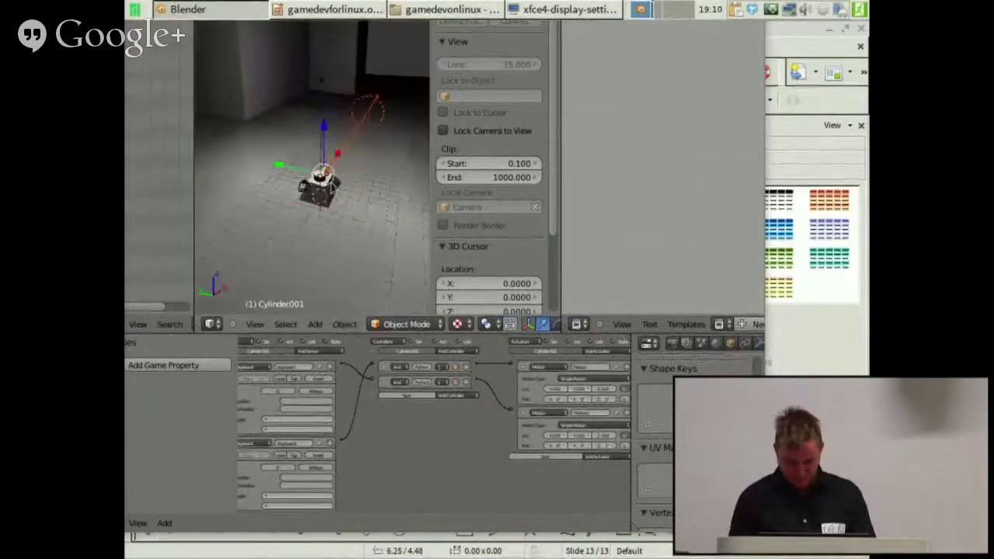
right_click(335, 195)
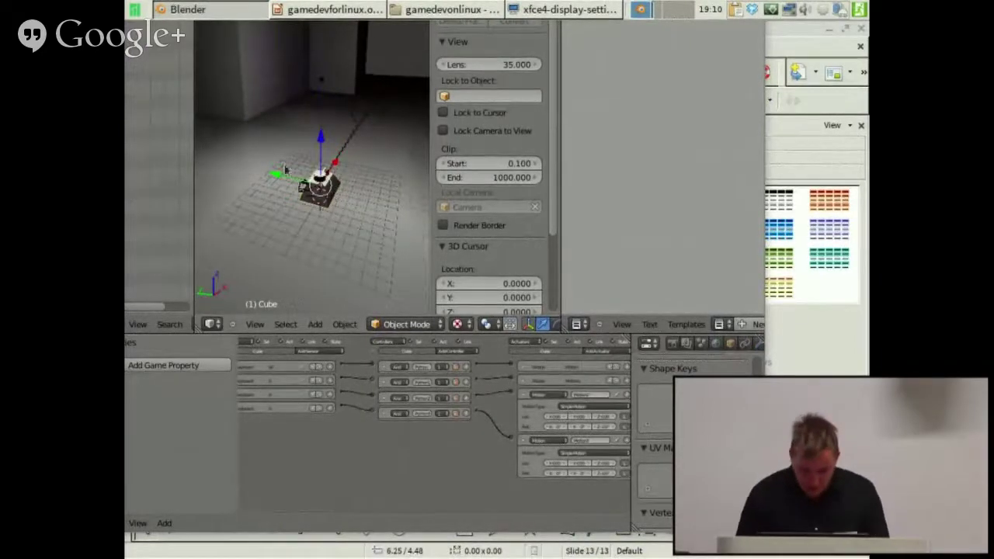
right_click(322, 178, "shift")
scroll(346, 204, "up", 6)
middle_click_drag(349, 205, 301, 162)
right_click(323, 243)
scroll(322, 243, "down", 3)
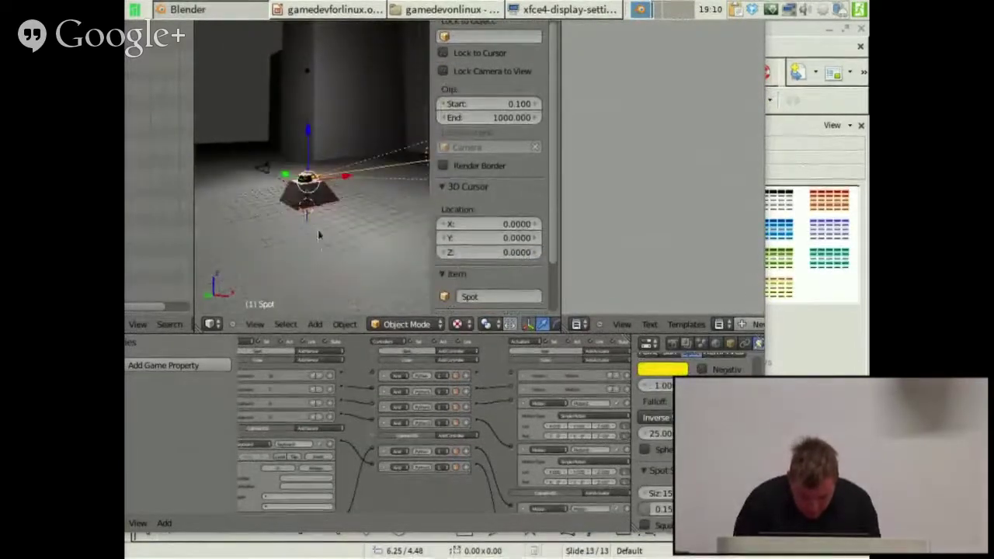
middle_click_drag(322, 242, 334, 205)
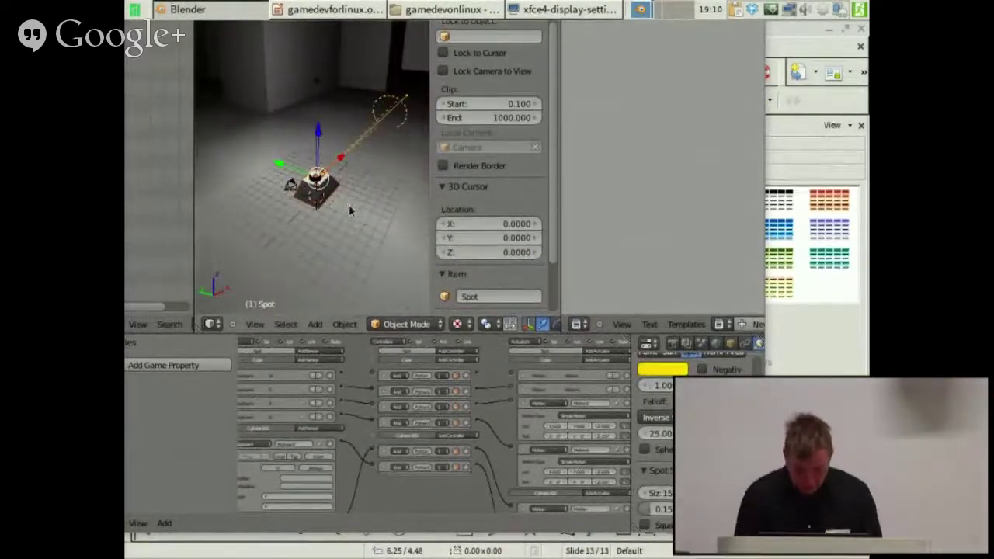
key("shift+d")
key("x")
left_click(251, 191)
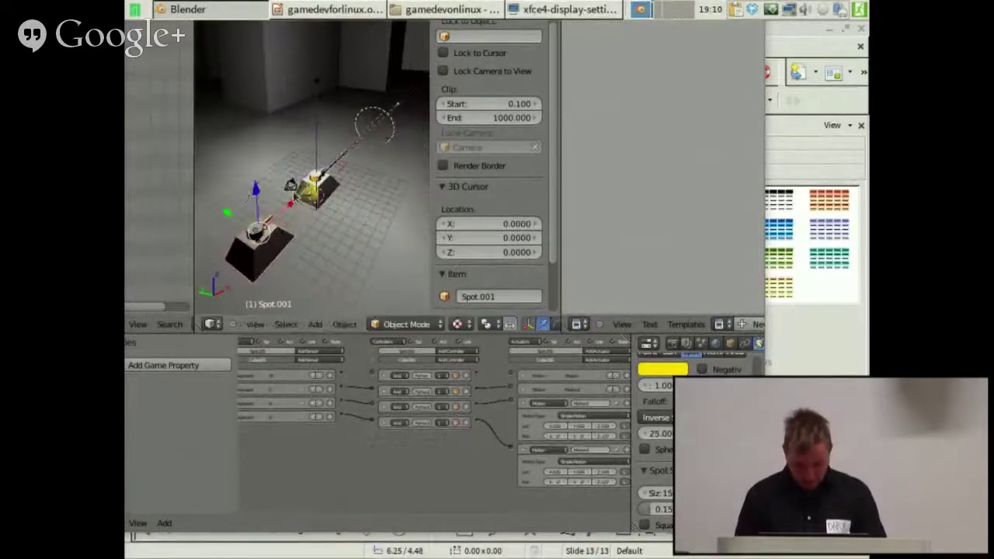
- Move the duplicated tank about 34 units along negative X, and then along negative Y to an open area near the ground's edge
scroll(352, 189, "down", 4)
middle_click_drag(352, 189, 224, 235)
scroll(327, 132, "down", 3)
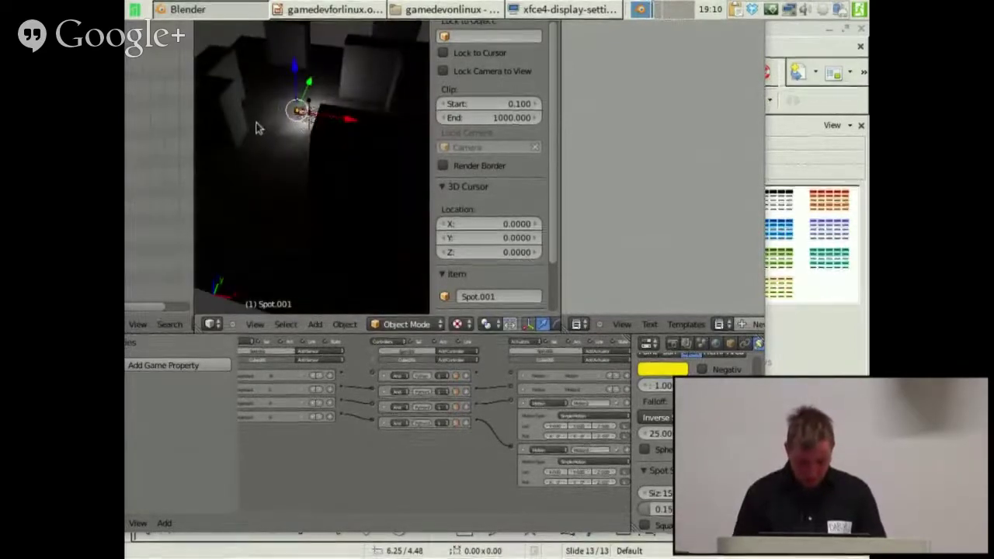
middle_click_drag(258, 128, 325, 144)
key("g")
key("x")
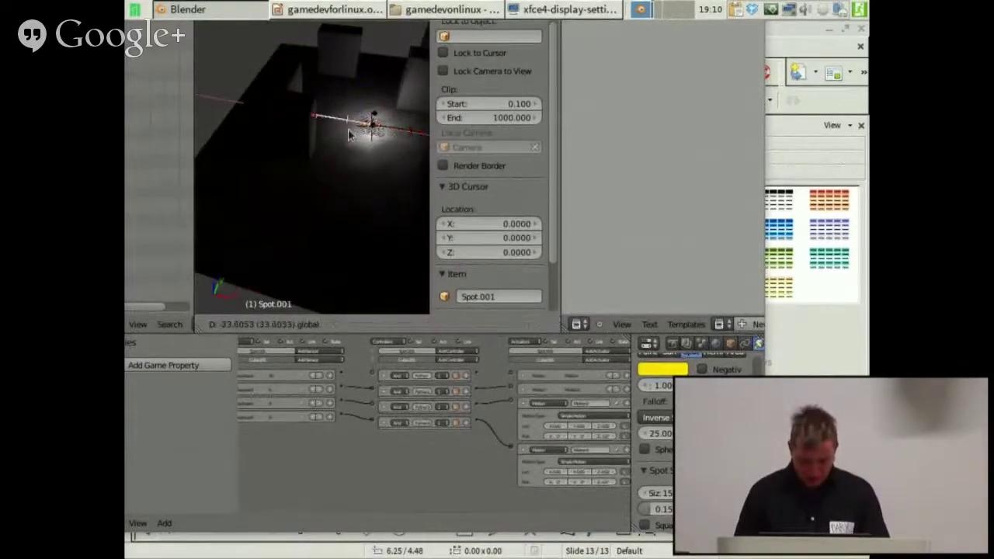
left_click_drag(349, 130, 341, 129)
left_click_drag(317, 82, 264, 146)
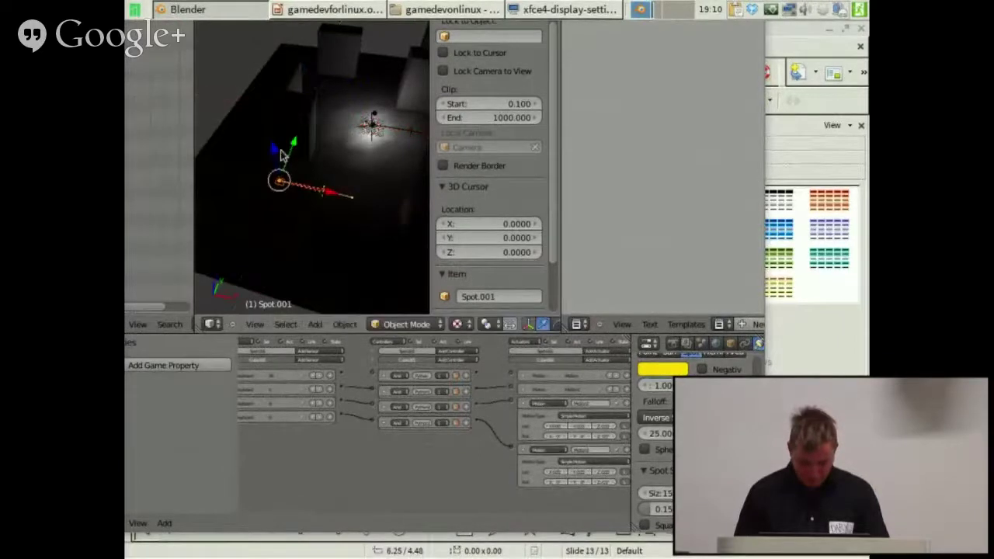
- Open the level plane in Edit Mode, view it from the front and switch to face selection
scroll(281, 180, "up", 3)
scroll(282, 210, "down", 1)
middle_click_drag(282, 210, 312, 152, "shift")
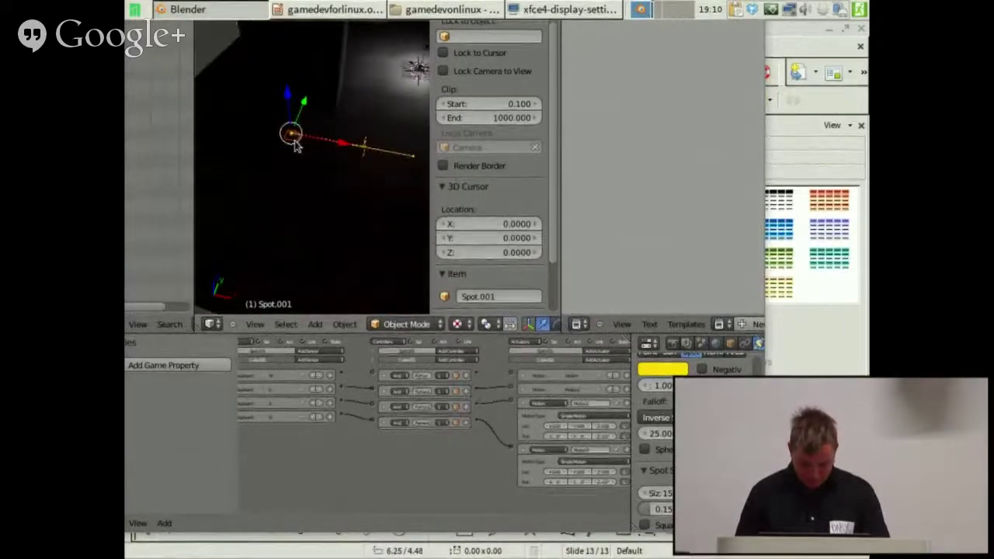
right_click(288, 145)
scroll(322, 81, "down", 3)
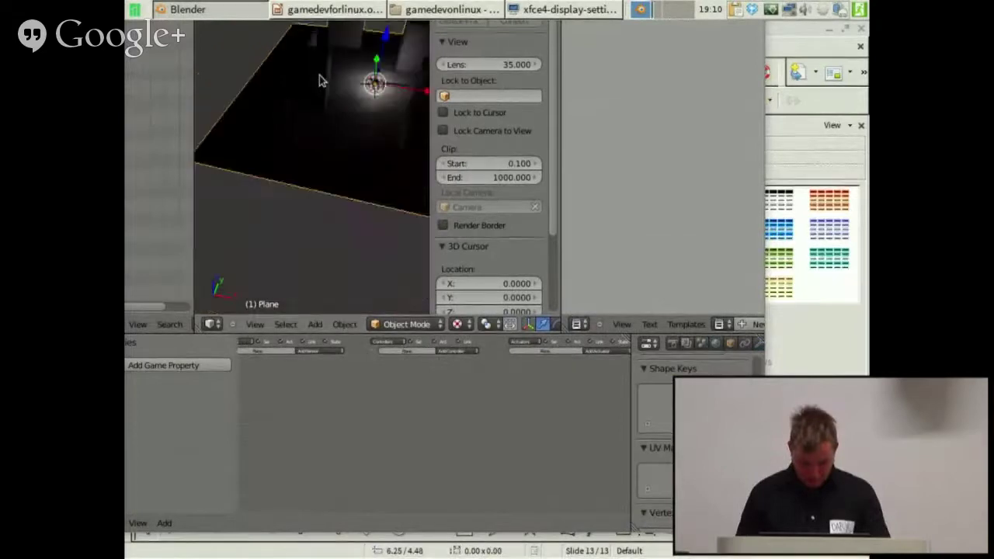
scroll(322, 82, "up", 2)
scroll(322, 81, "down", 3)
key("Tab")
middle_click_drag(299, 112, 282, 158)
key("KP_1")
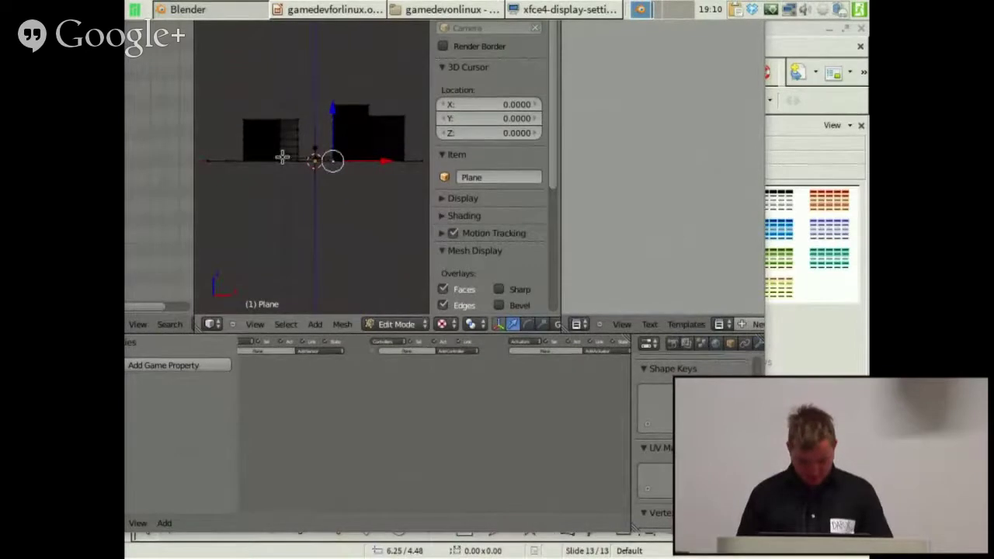
key("ctrl+Tab")
left_click(271, 185)
- Box-select all building faces above the ground, separate the selection into a new mesh and return to Object Mode
right_click(396, 120)
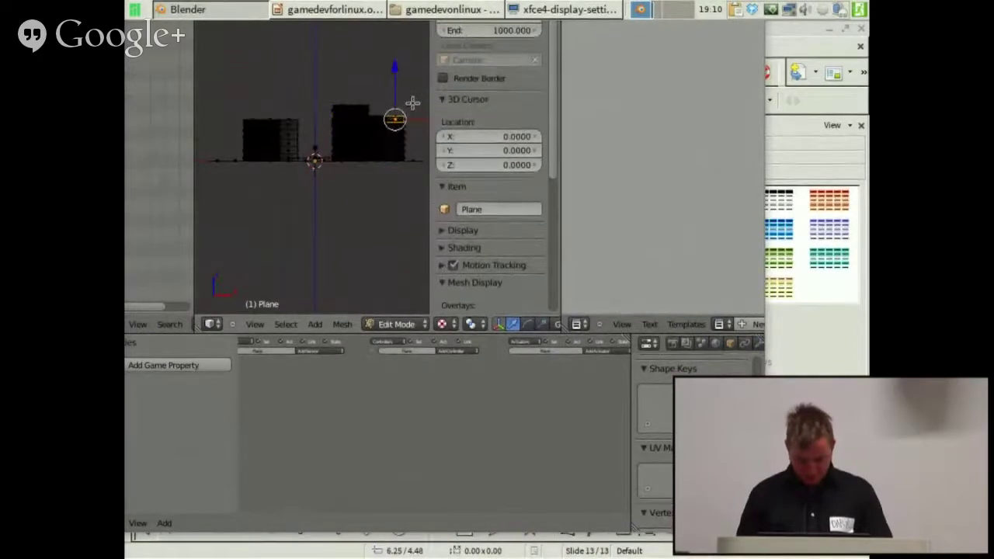
key("b")
left_click_drag(413, 91, 200, 158)
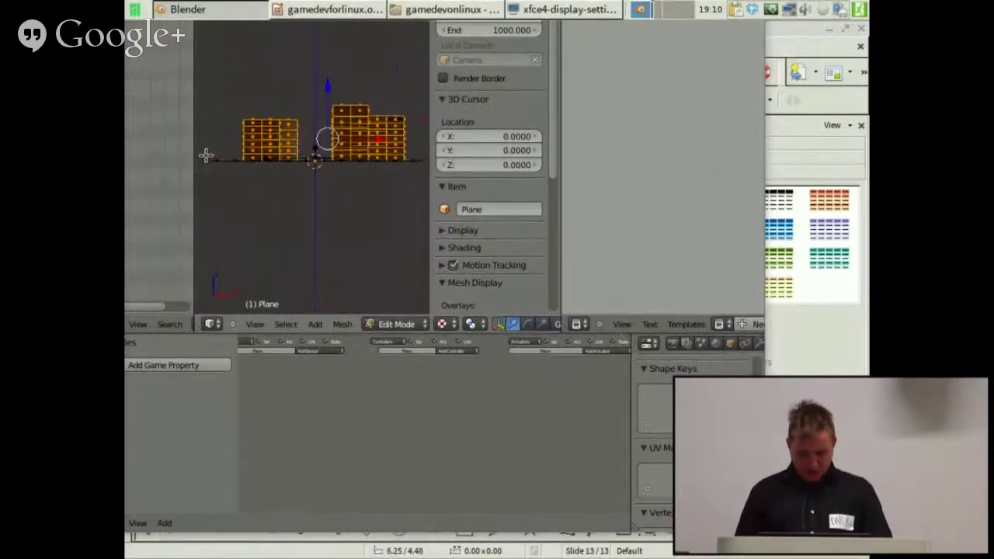
middle_click_drag(250, 118, 283, 160)
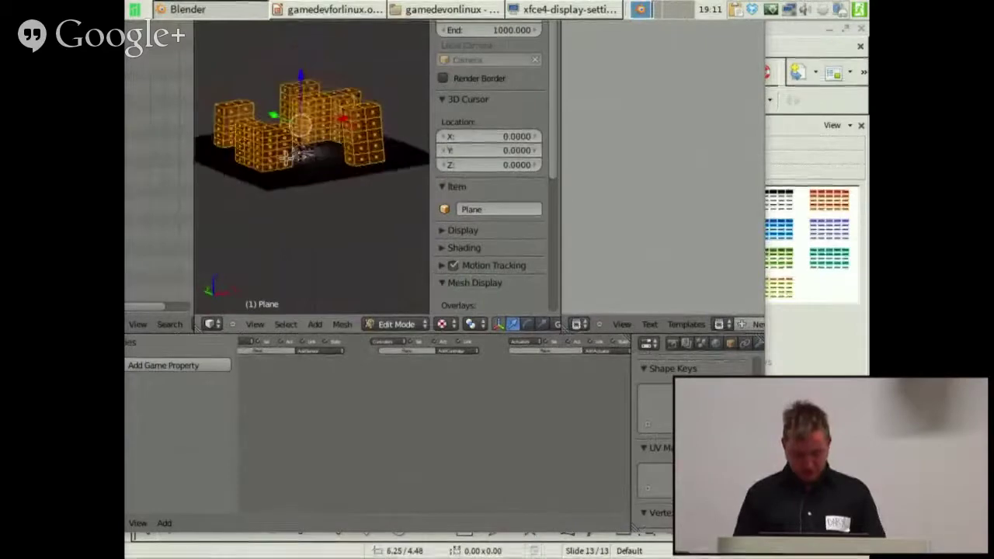
key("p")
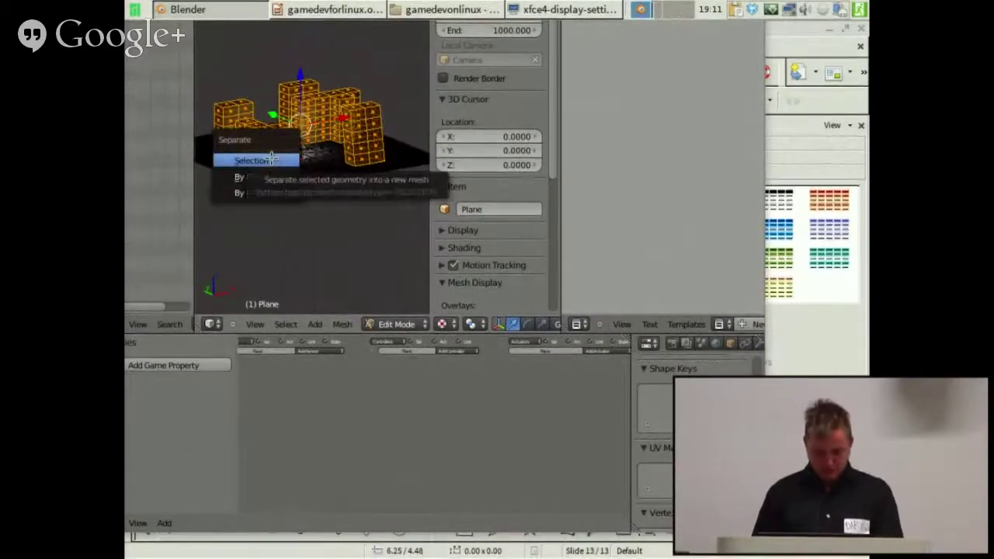
left_click(282, 160)
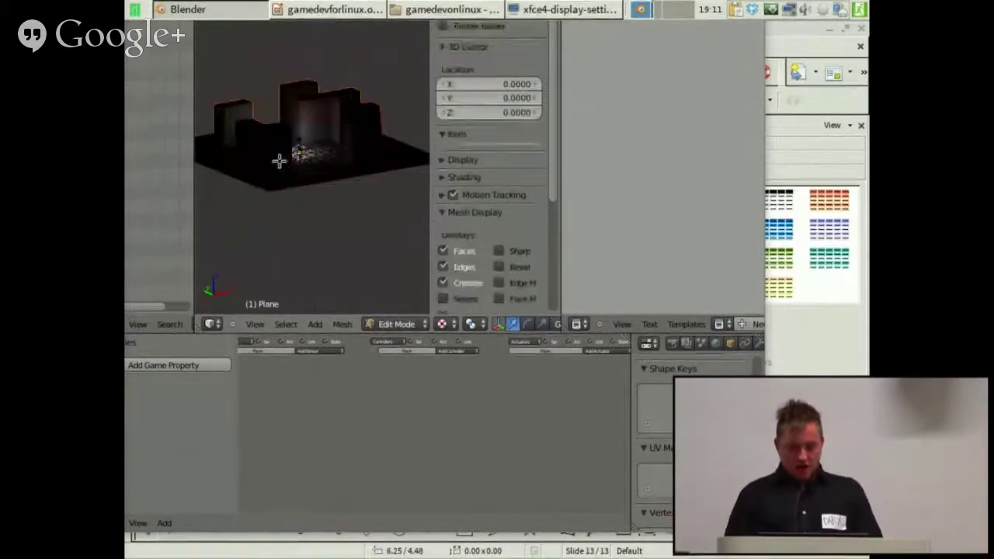
key("Tab")
- Expand the scene's Navigation mesh settings and build a navigation mesh from the ground plane with the existing values
middle_click_drag(327, 182, 313, 226)
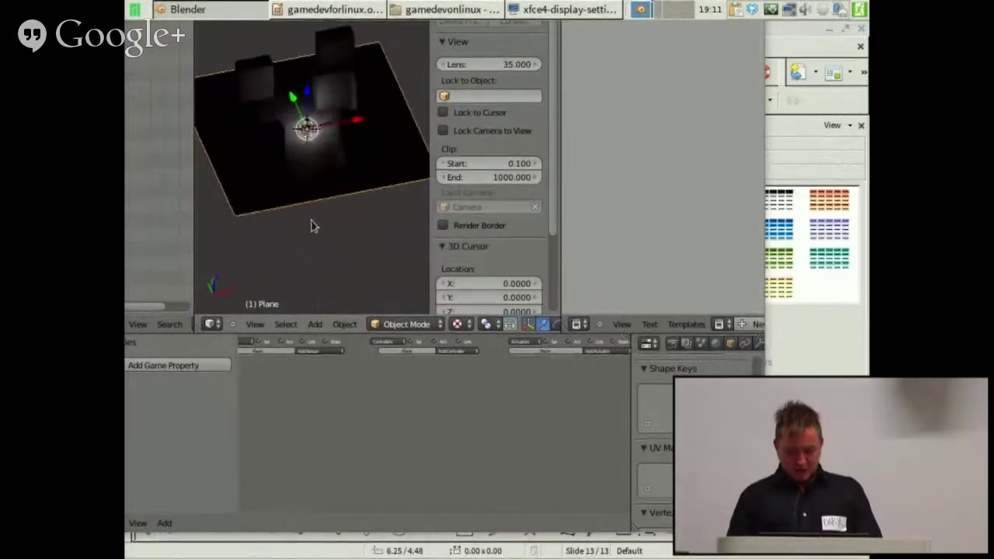
scroll(385, 208, "up", 5)
left_click_drag(381, 213, 260, 87, "alt")
left_click_drag(482, 292, 397, 259, "alt")
left_click(490, 180)
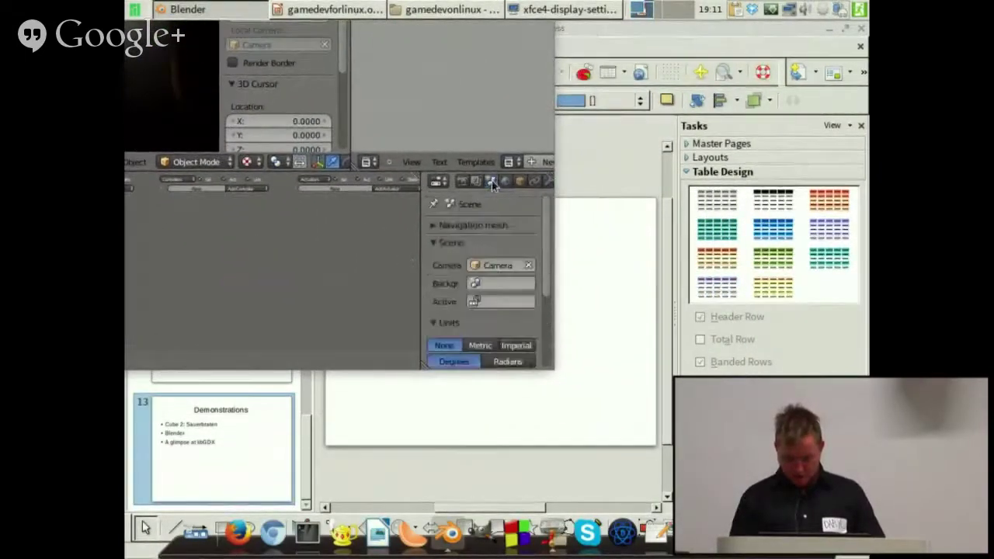
scroll(489, 223, "down", 4)
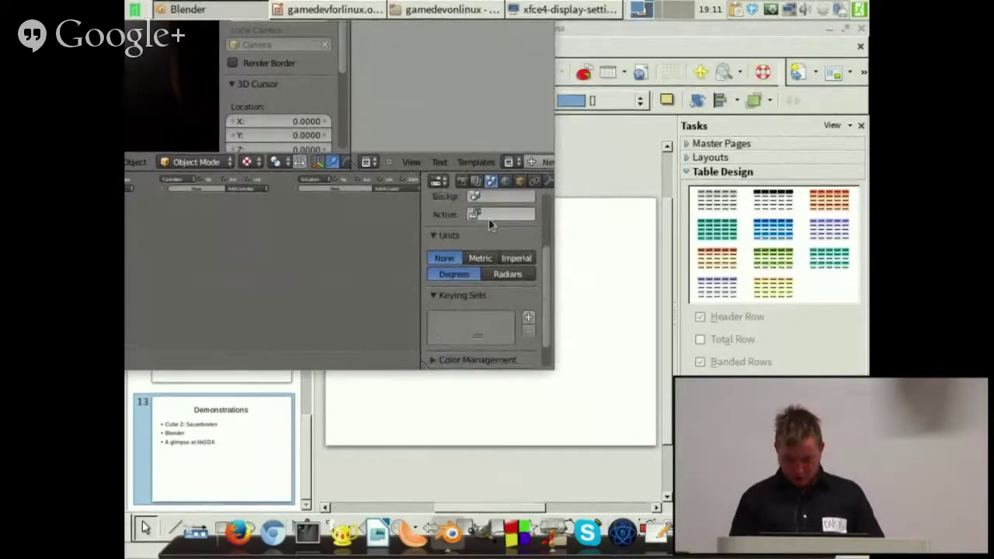
scroll(474, 225, "up", 4)
left_click(474, 224)
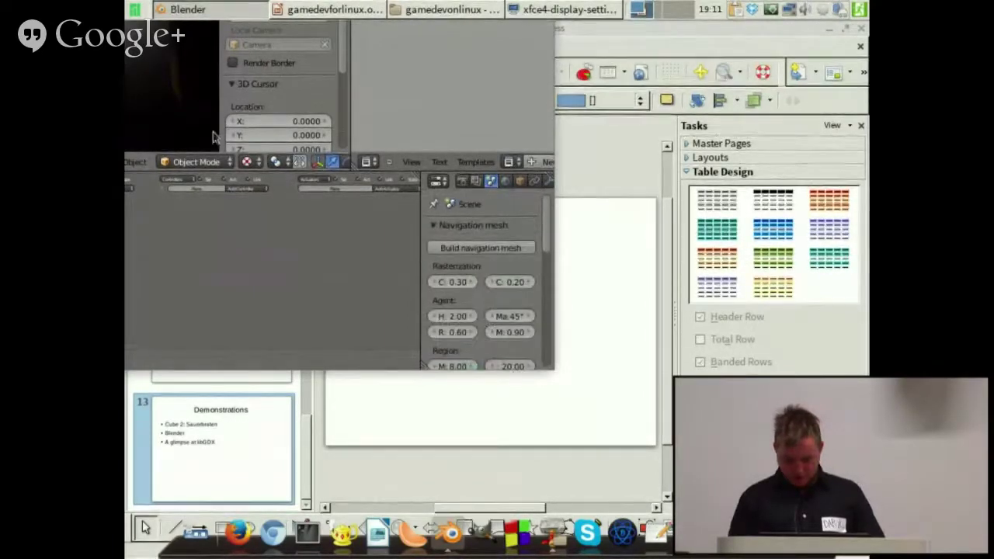
left_click_drag(259, 217, 316, 217, "alt")
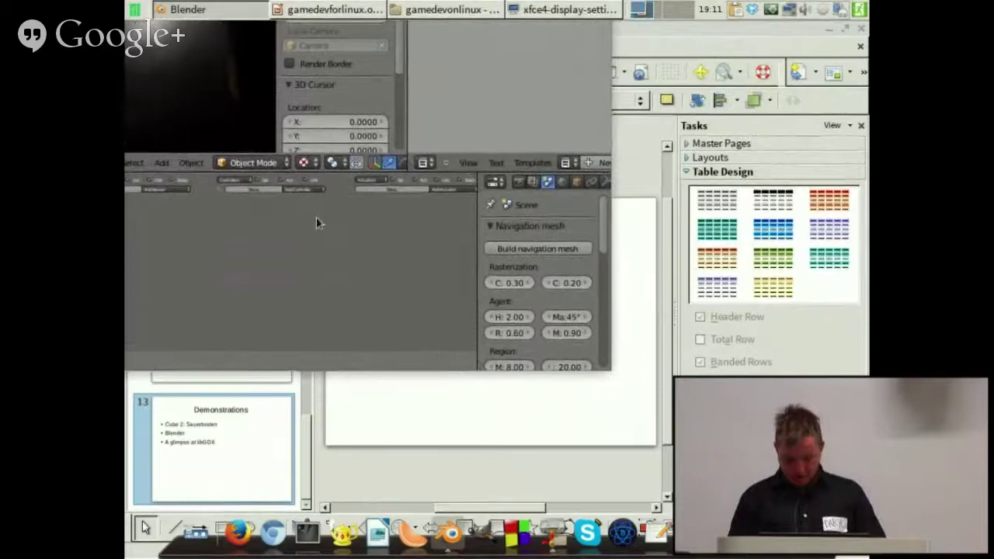
left_click(537, 252)
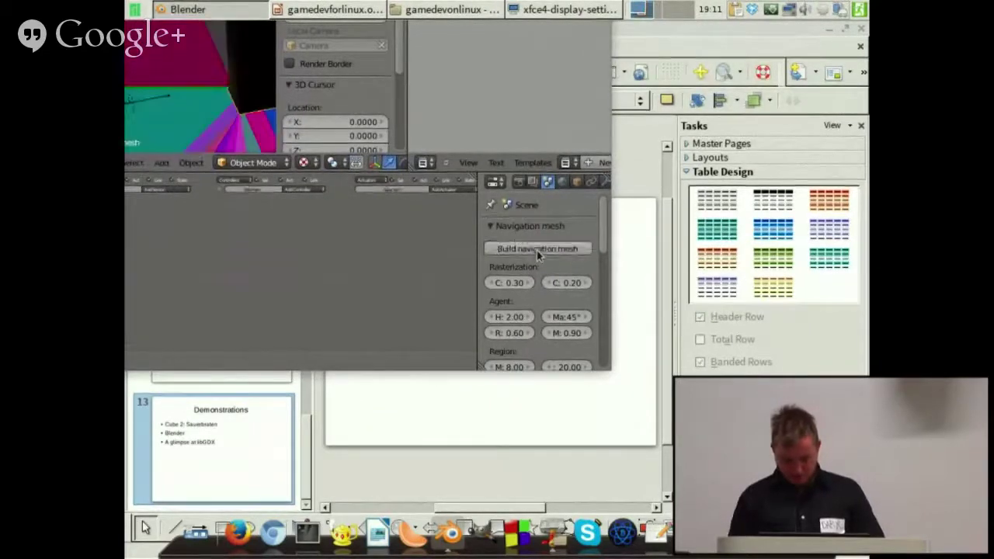
- Examine how the coloured navigation mesh covers the ground around the buildings and the duplicated tank
left_click_drag(236, 88, 409, 220, "alt")
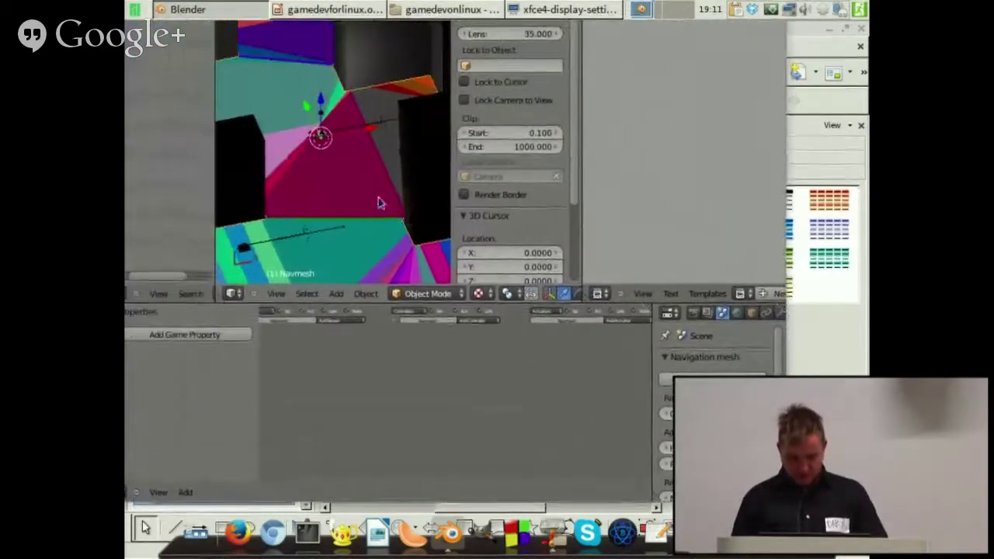
scroll(375, 194, "down", 5)
middle_click_drag(383, 166, 357, 150)
scroll(358, 150, "up", 5)
middle_click_drag(326, 224, 406, 173)
right_click(335, 159)
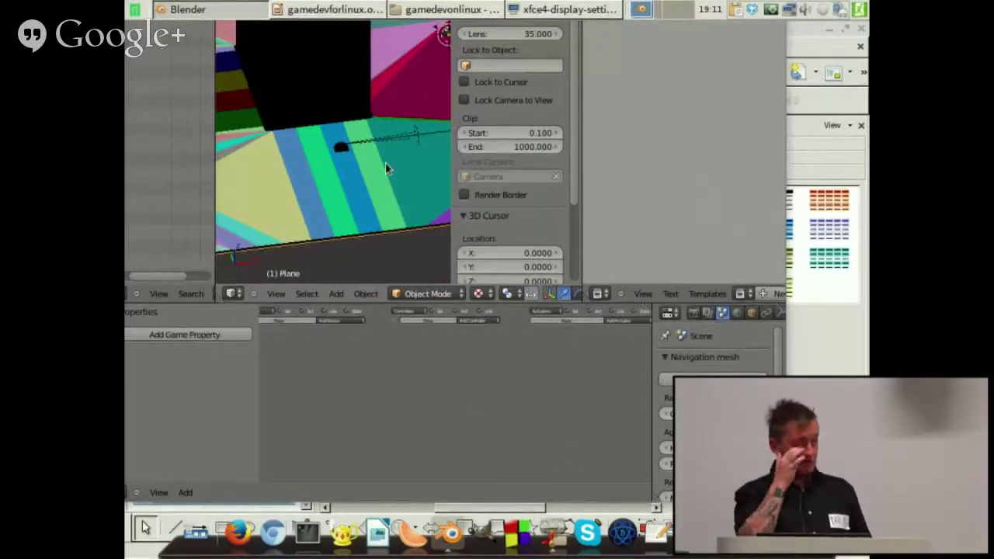
middle_click_drag(398, 138, 246, 143)
scroll(329, 170, "up", 4)
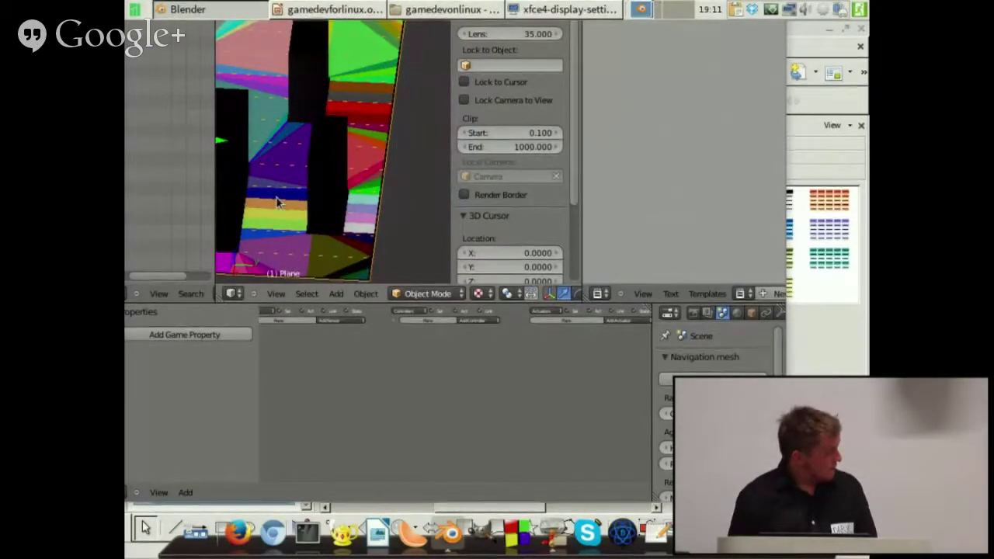
middle_click_drag(275, 190, 336, 53)
- Select the duplicated tank's base cube and frame it in the 3D view
right_click(329, 39)
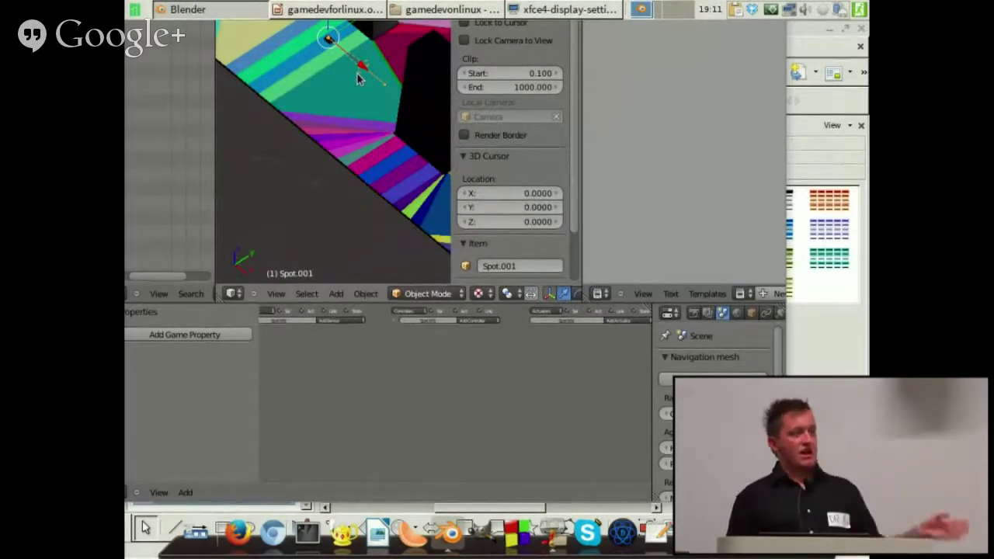
middle_click_drag(358, 78, 311, 51)
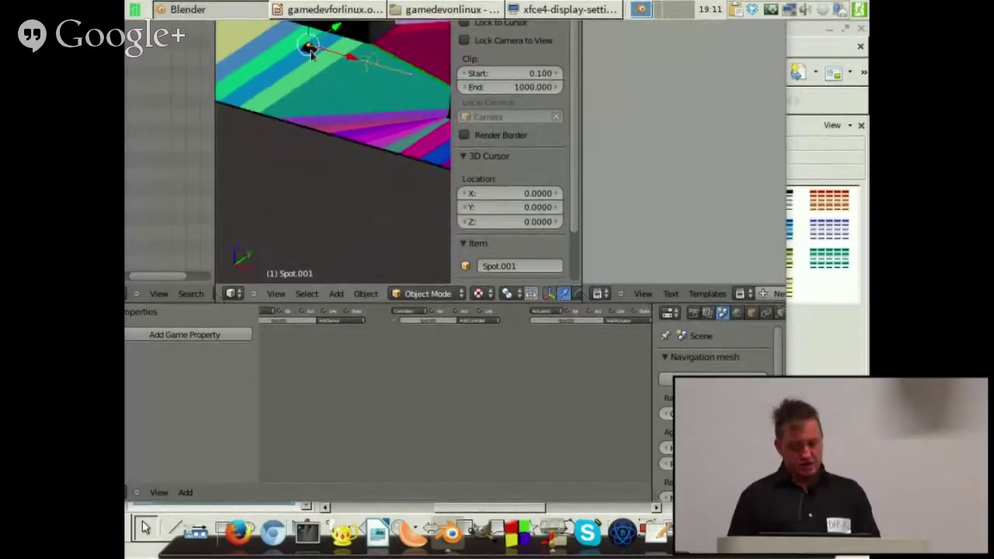
right_click(309, 51)
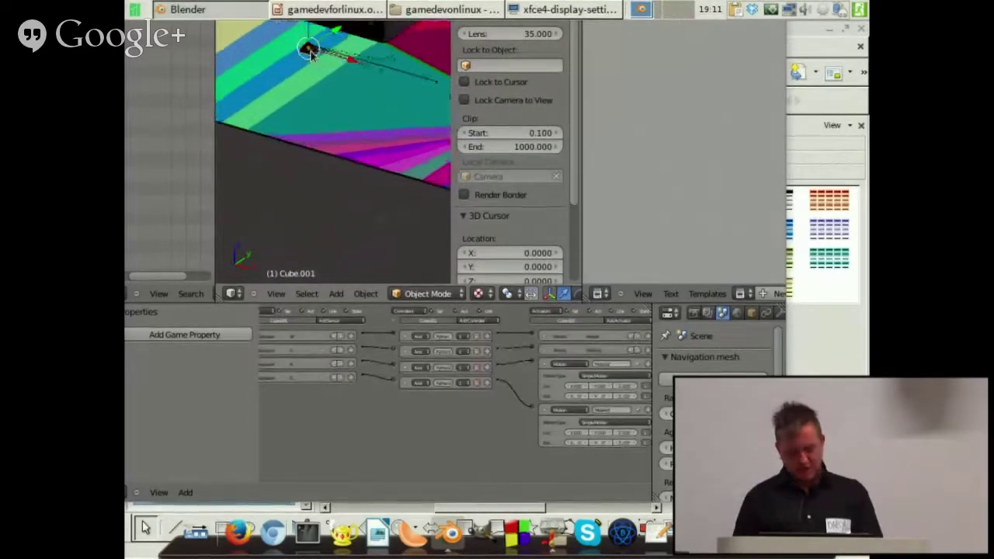
key("KP_Decimal")
scroll(289, 131, "down", 3)
key("KP_1")
middle_click_drag(375, 103, 358, 130)
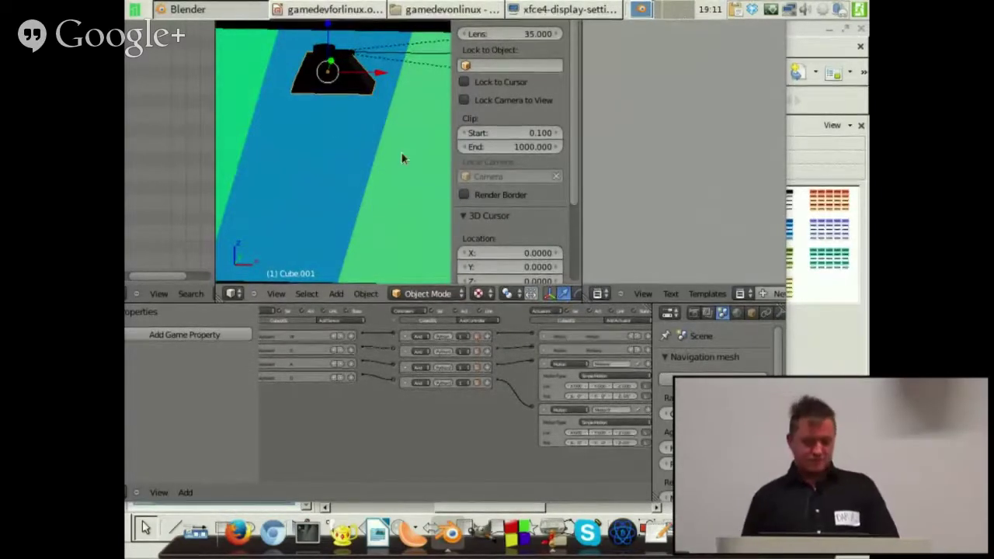
middle_click_drag(414, 158, 391, 233)
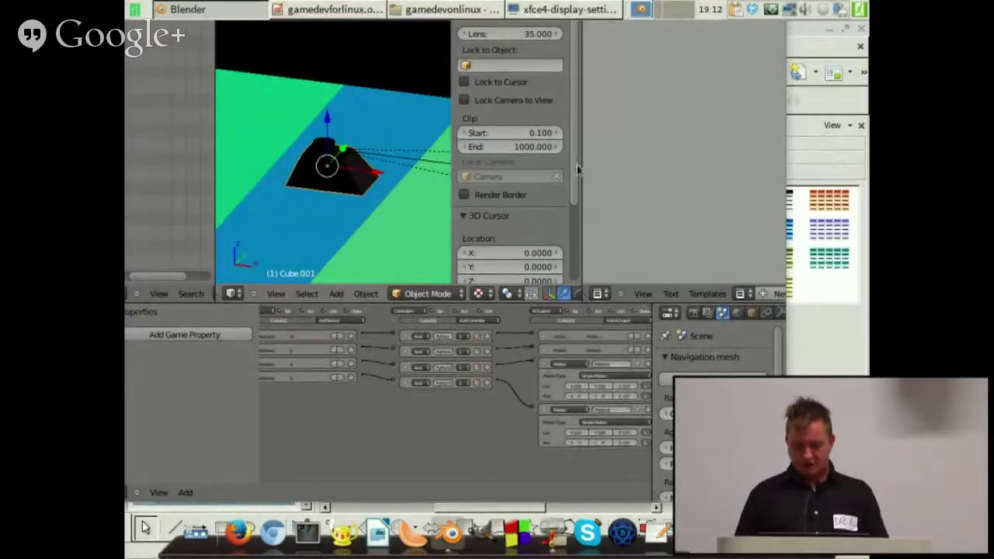
- Adjust the width of the 3D view and enlarge the logic editor vertically to make room for the logic bricks
left_click_drag(581, 156, 518, 157)
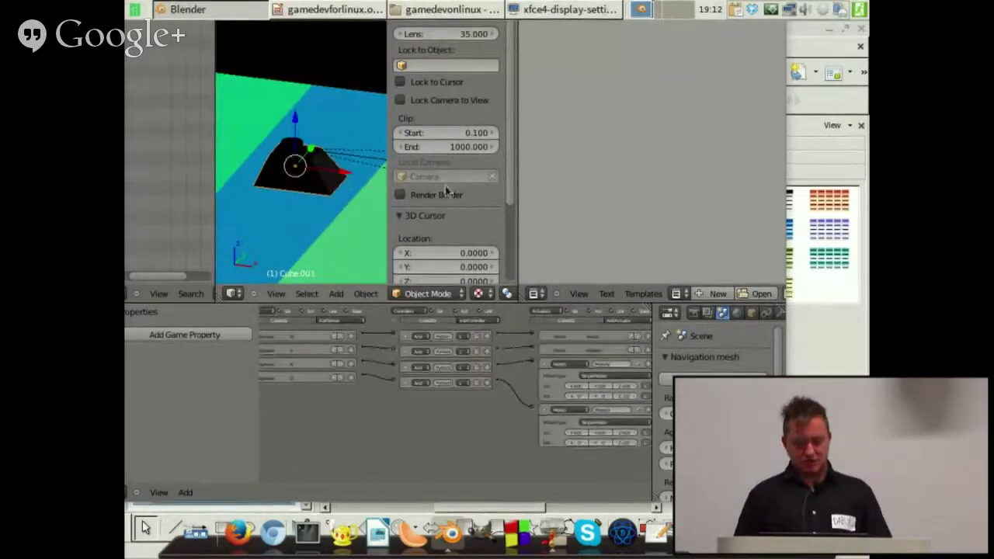
left_click_drag(517, 194, 544, 194)
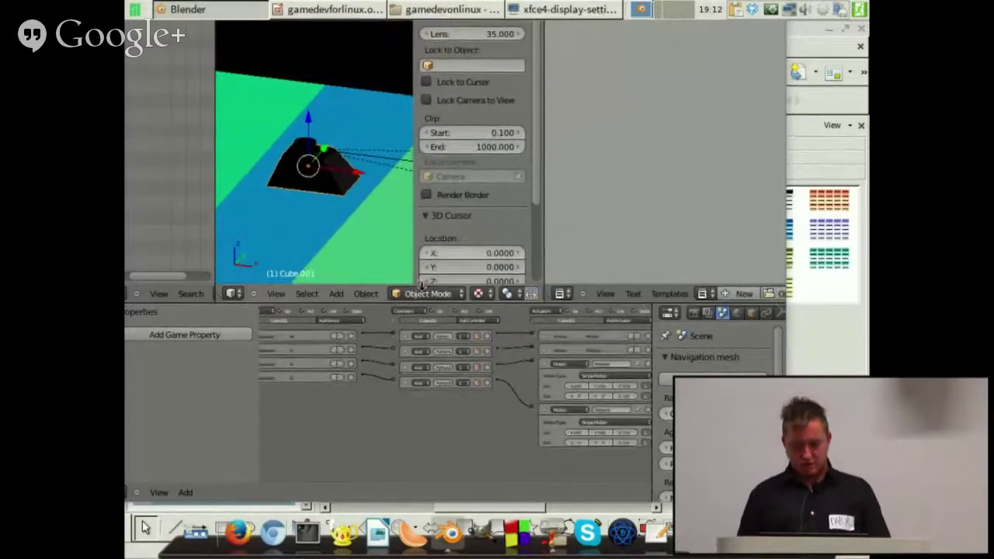
left_click_drag(420, 285, 419, 199)
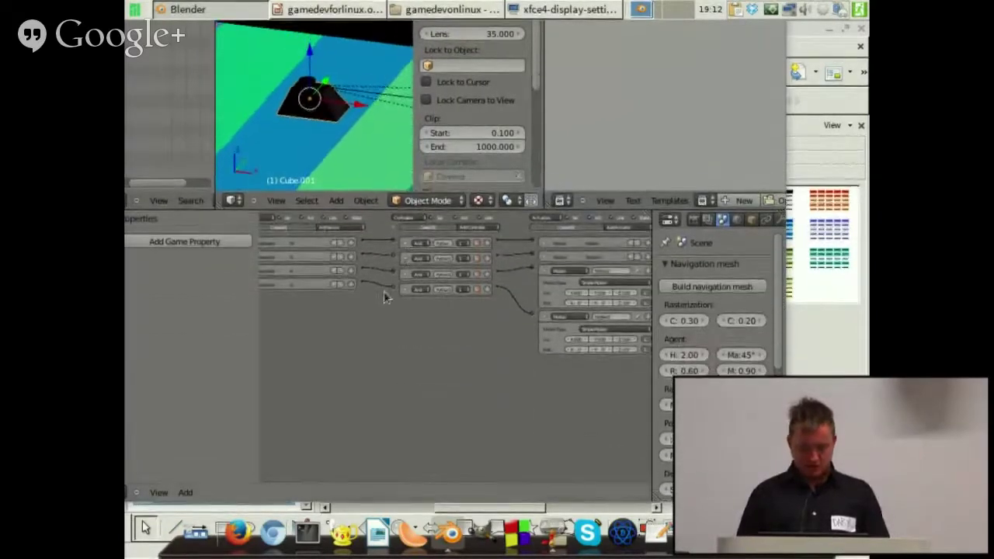
- Delete all the inherited sensors and controllers from the duplicated tank's base cube
middle_click_drag(360, 335, 394, 326)
left_click(370, 242)
left_click(370, 242)
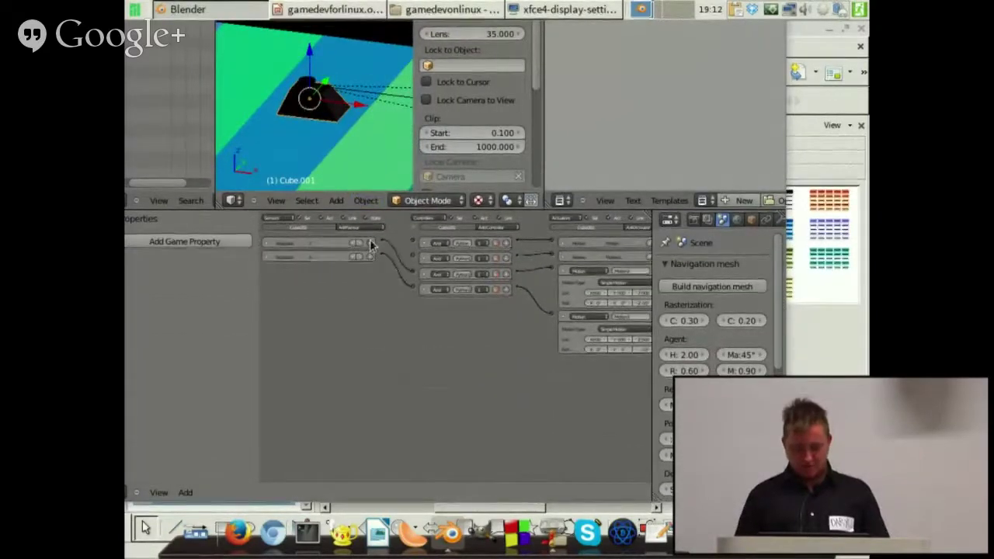
left_click(372, 246)
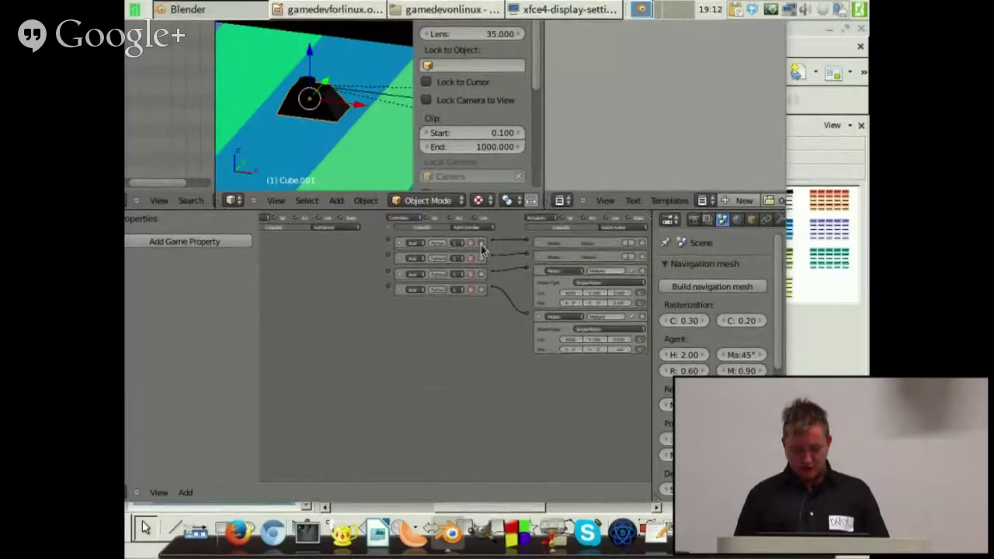
left_click(481, 244)
left_click(481, 244)
left_click(482, 244)
left_click(481, 243)
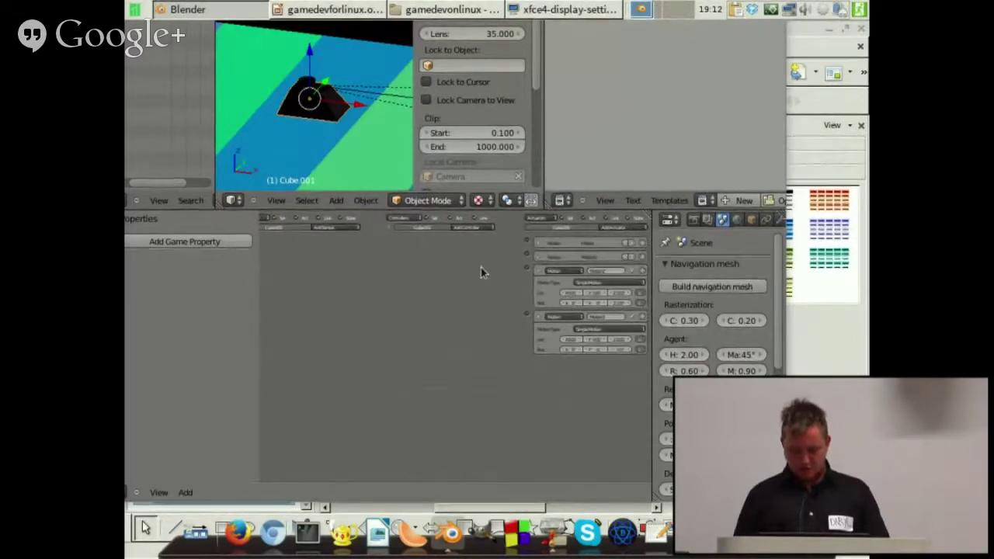
- Delete all four inherited actuators from the duplicated tank's base cube
left_click_drag(472, 266, 435, 256, "alt")
left_click(518, 229)
left_click(518, 229)
left_click(518, 227)
left_click(518, 228)
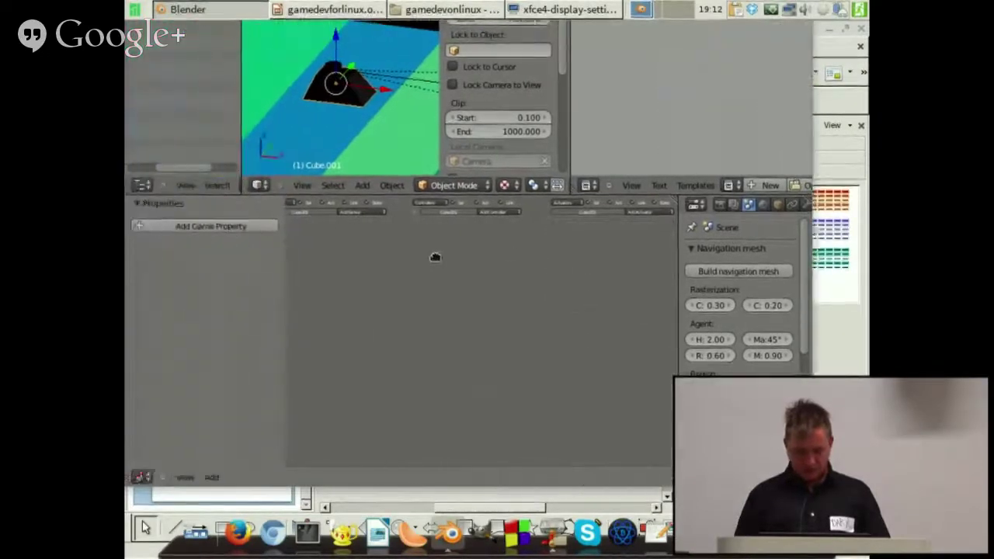
- Try an Always sensor and a Python controller on the duplicated tank, and remove both again
middle_click_drag(385, 237, 408, 233)
left_click(406, 212)
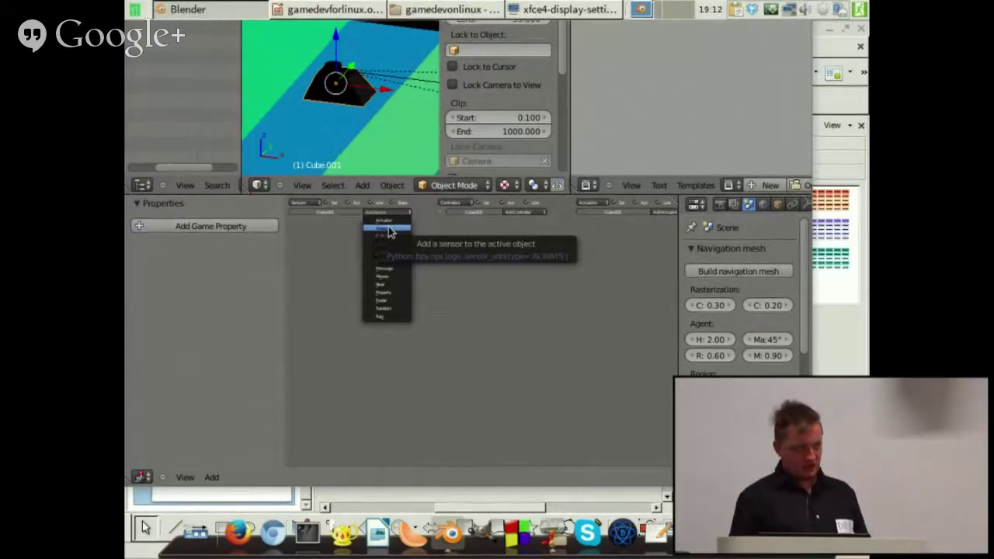
left_click(390, 231)
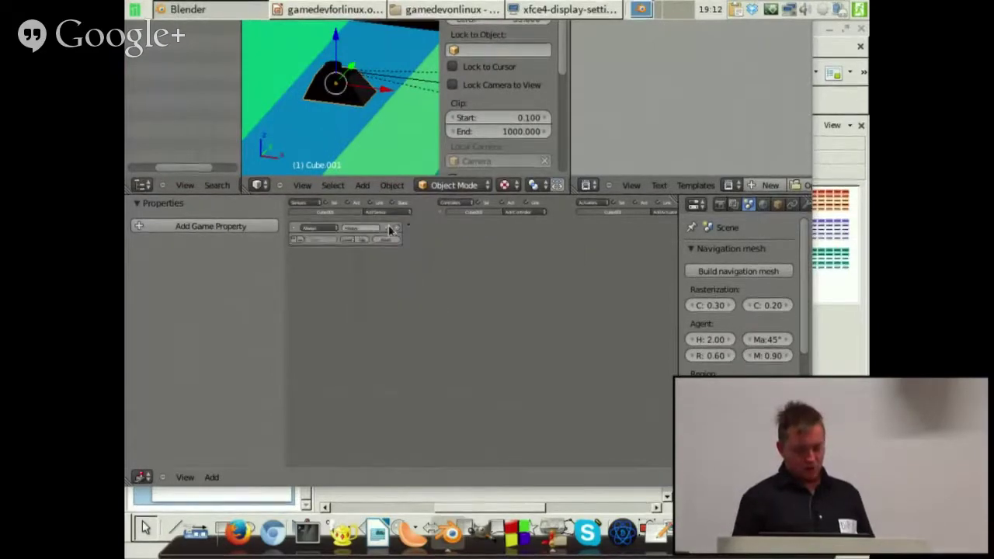
left_click(314, 229)
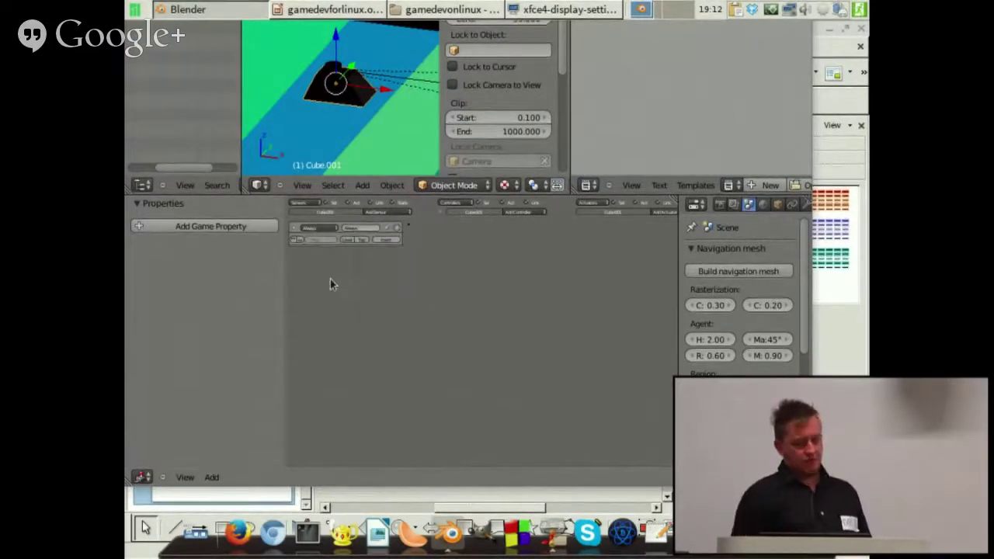
left_click(509, 211)
left_click(519, 277)
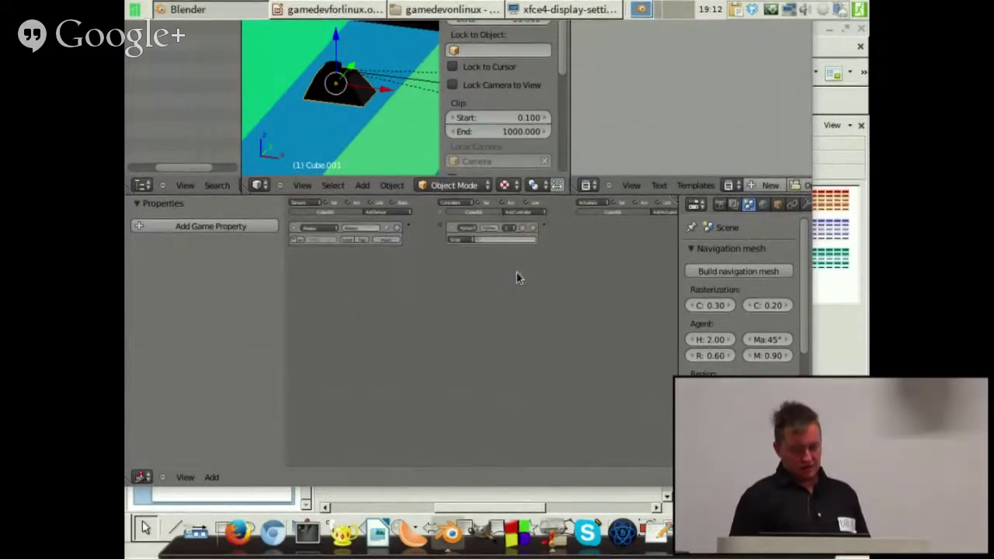
left_click(464, 240)
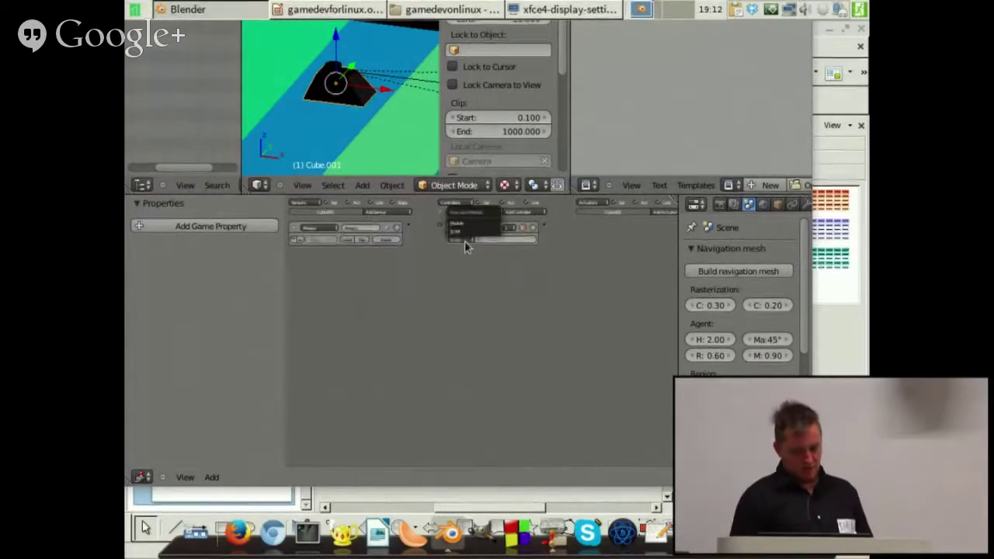
left_click(533, 228)
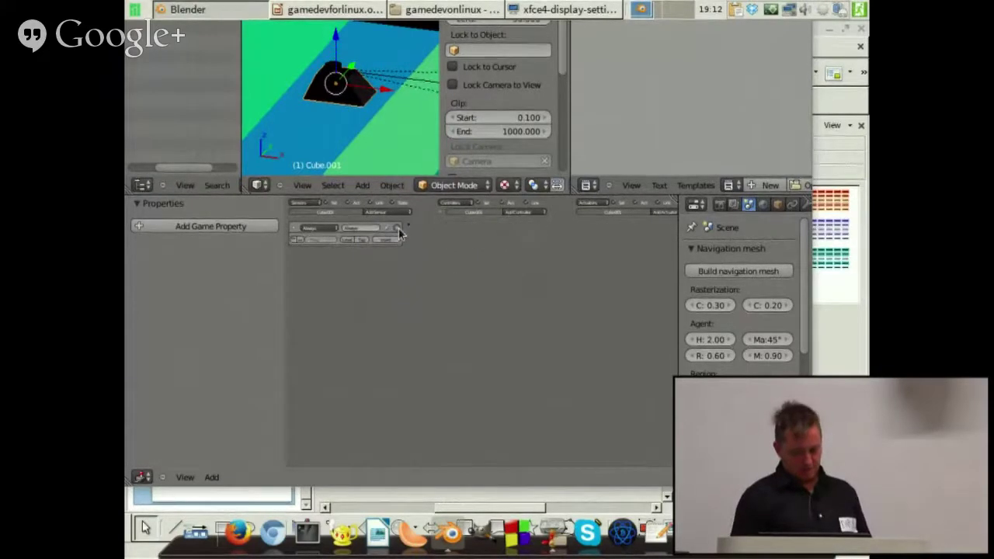
left_click(397, 229)
- Try a Keyboard sensor on the duplicated tank's base cube and remove it again
left_click(386, 212)
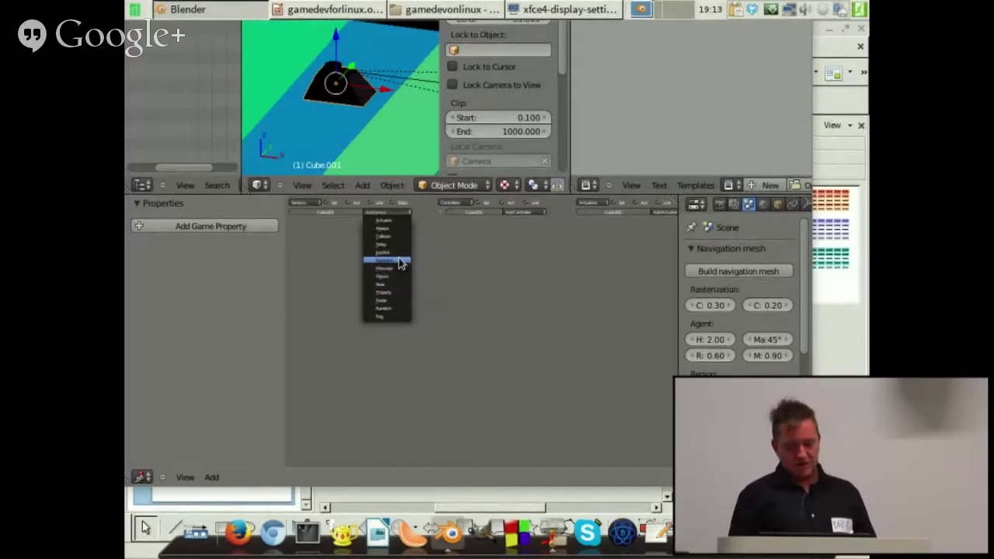
left_click(400, 263)
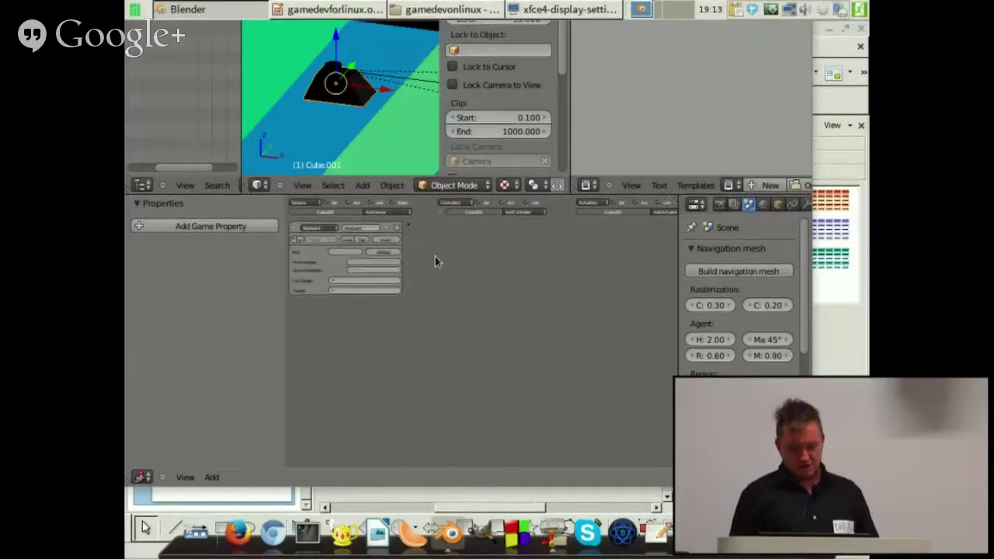
left_click(405, 227)
left_click(400, 212)
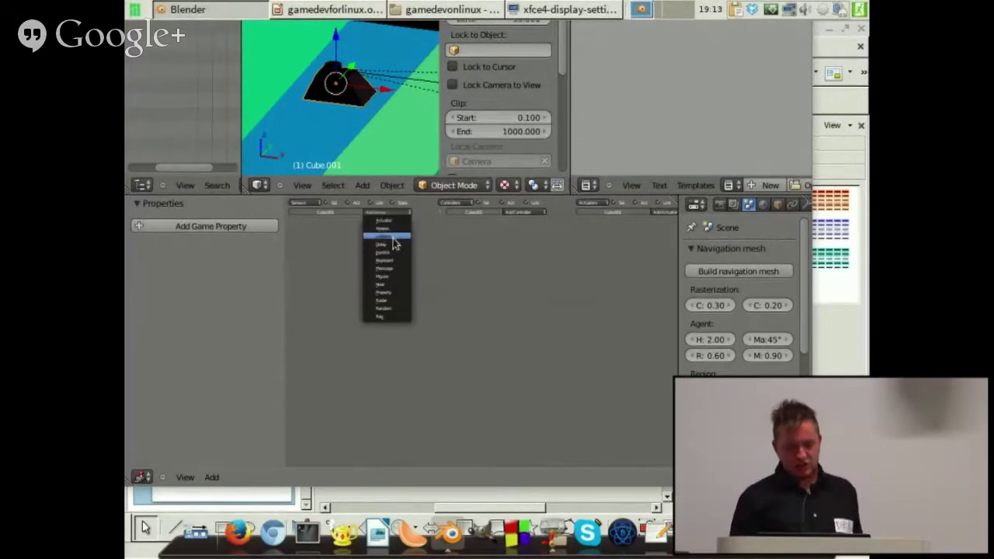
left_click(394, 264)
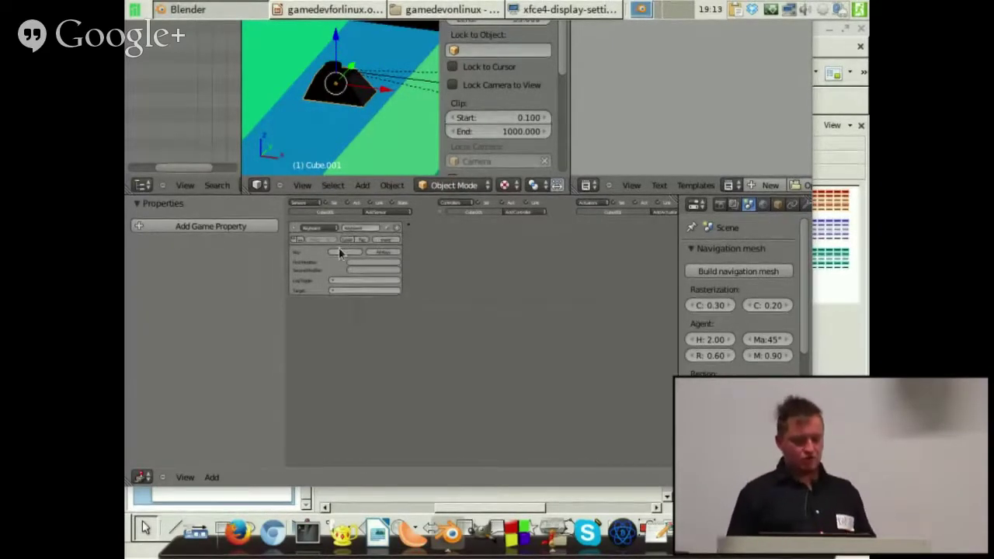
left_click(397, 227)
- Add an Always sensor and a Steering actuator to the duplicated tank and link them together
left_click(399, 214)
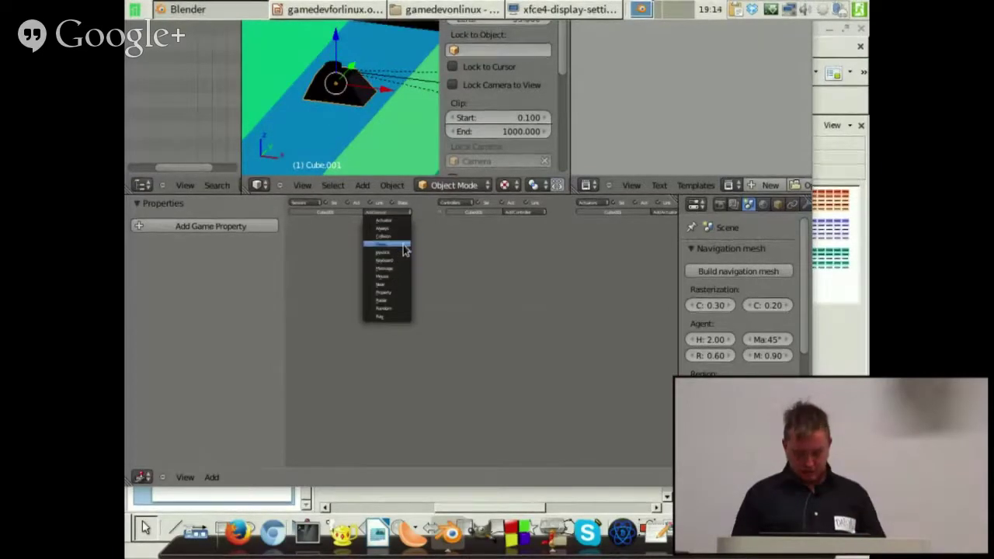
left_click(401, 229)
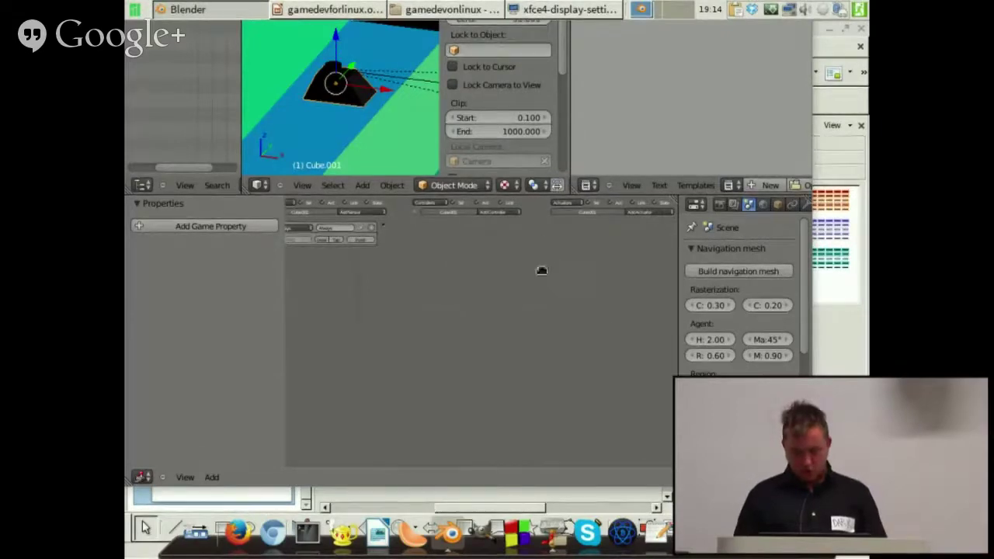
left_click_drag(542, 271, 448, 237, "alt")
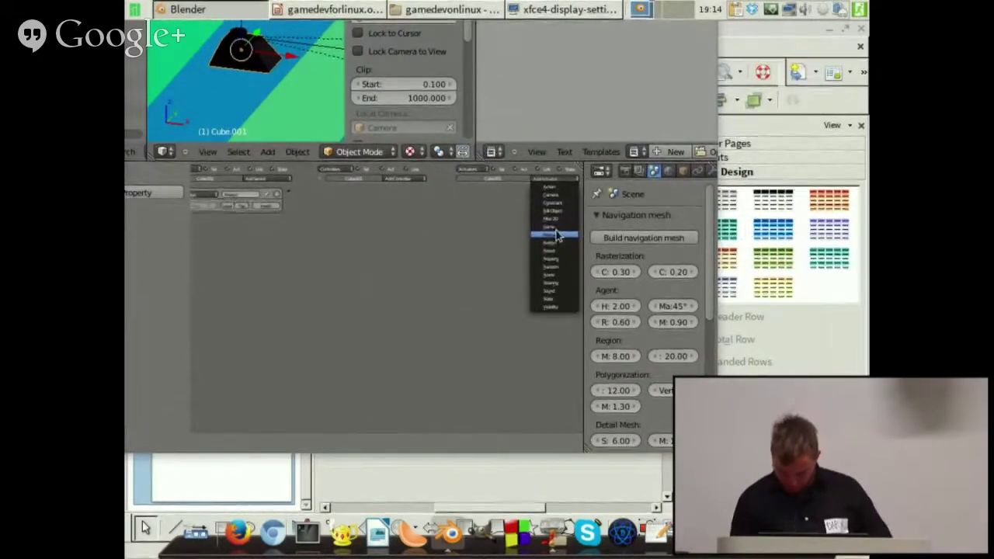
left_click(559, 284)
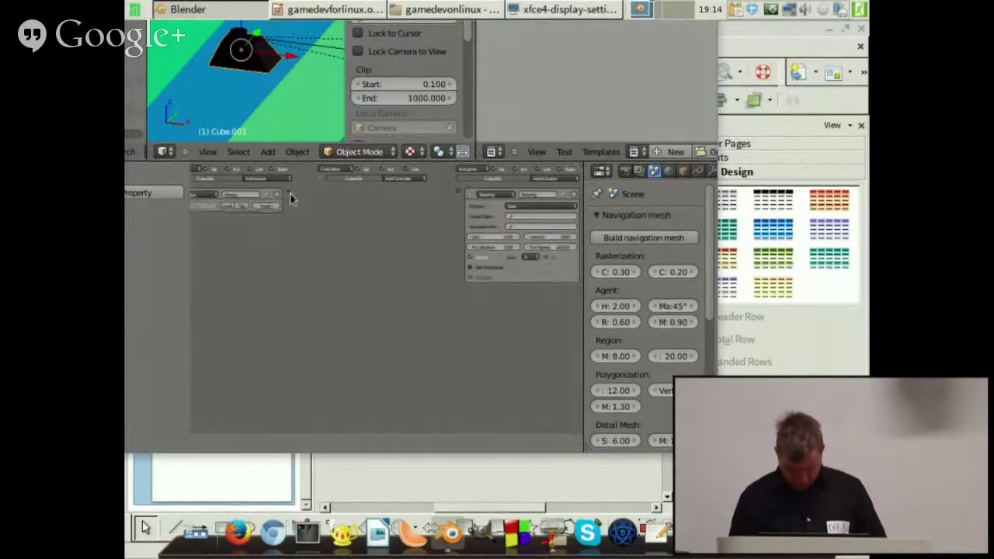
left_click_drag(289, 193, 390, 212)
- Set the Steering actuator's behavior to Path following and look through the target object choices
left_click(536, 205)
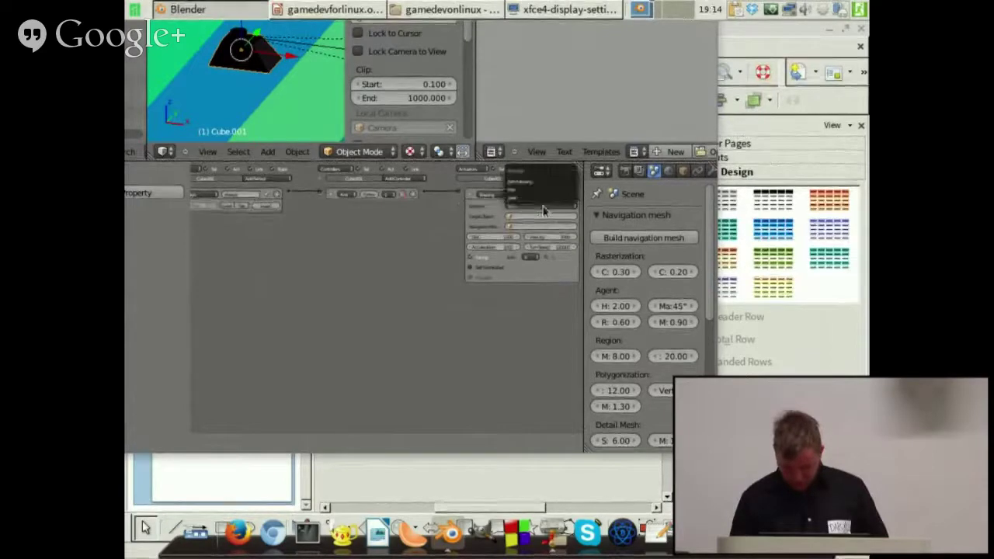
left_click(546, 189)
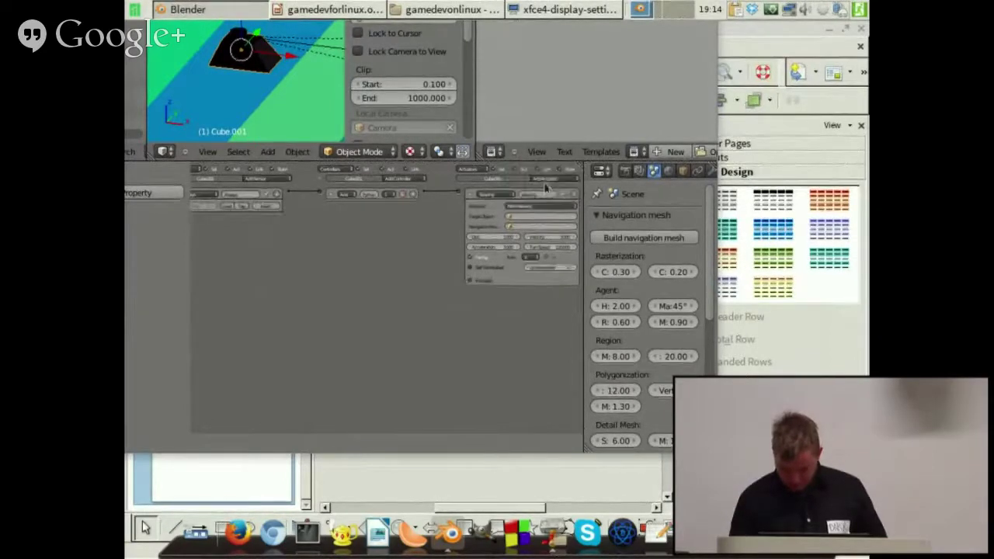
left_click(507, 217)
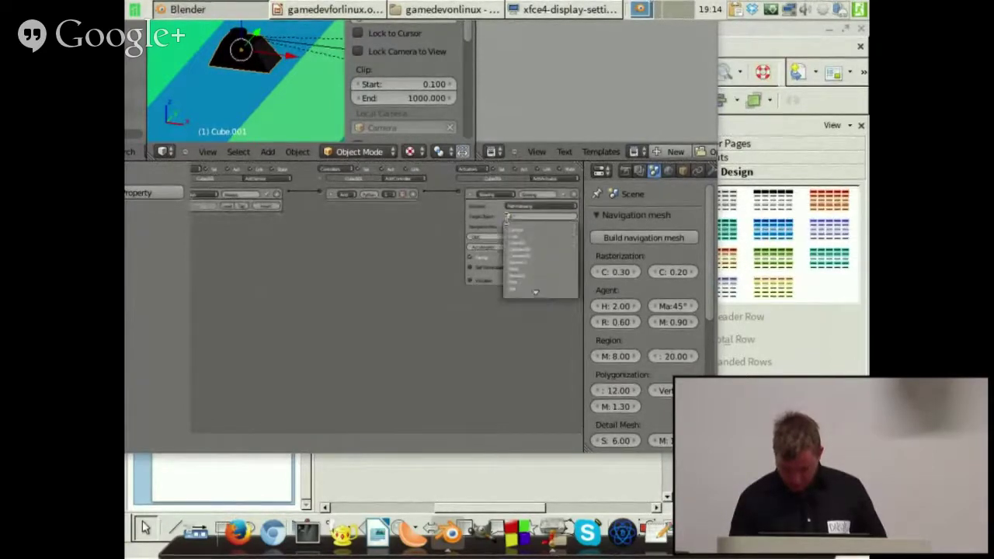
left_click(359, 231)
- Find the original keyboard-driven tank in the 3D view and select its base cube
scroll(314, 69, "down", 5)
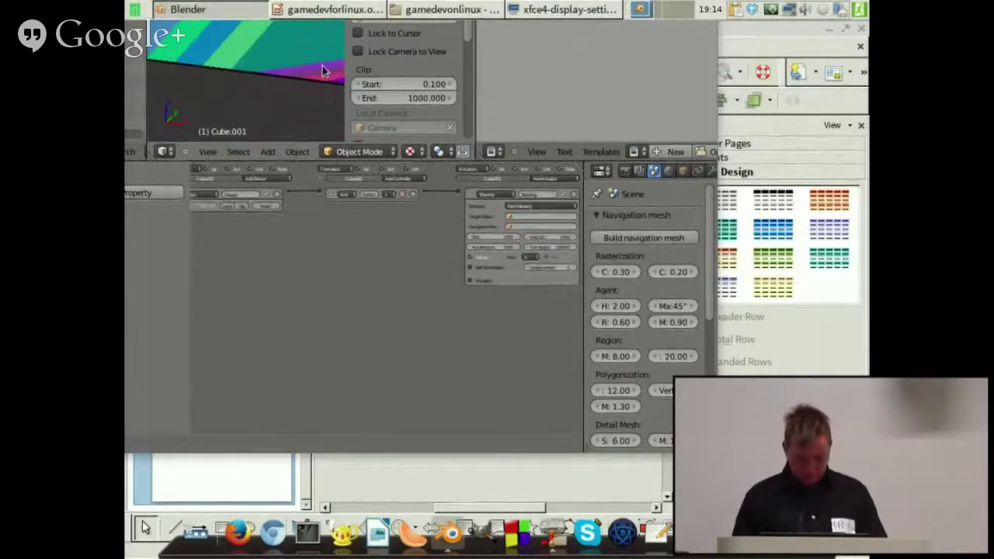
left_click_drag(325, 70, 257, 218, "alt")
middle_click_drag(269, 125, 238, 82)
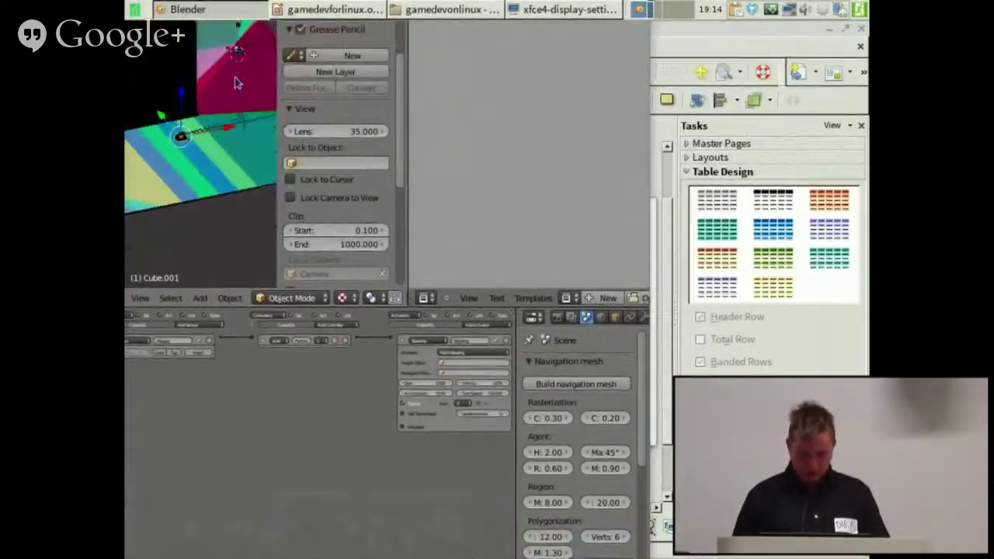
right_click(239, 56)
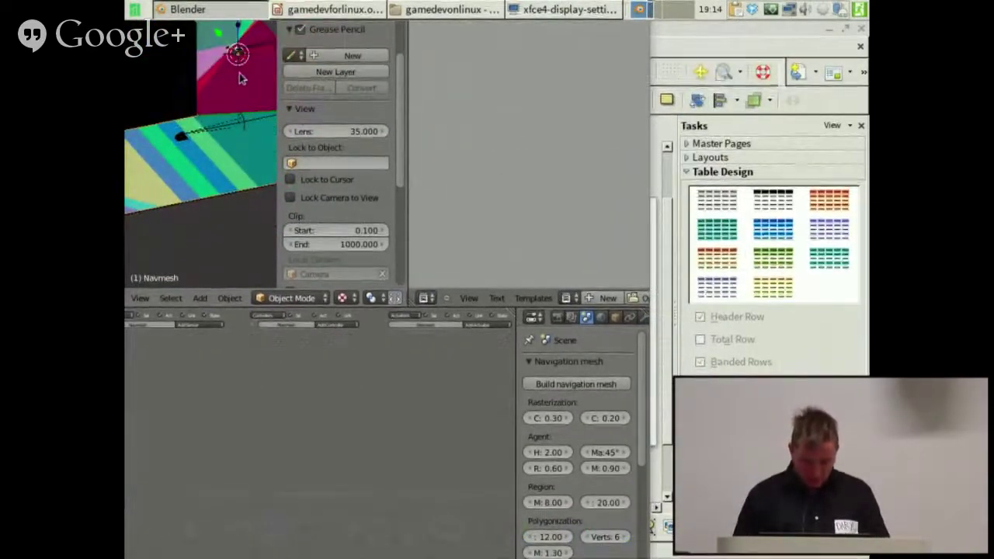
key("KP_Decimal")
scroll(183, 123, "up", 10)
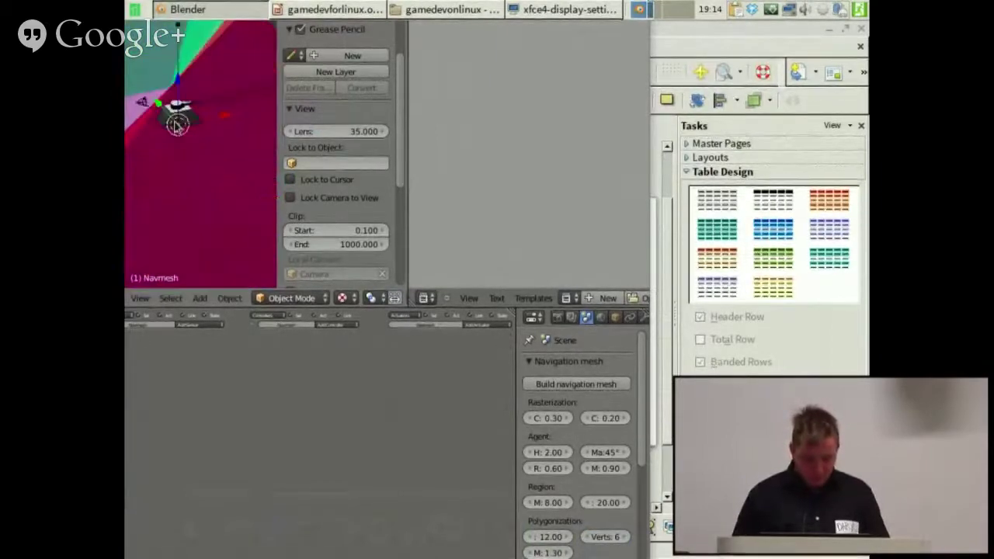
right_click(178, 117)
- Rename the original tank's base cube to playertank in its object properties
left_click_drag(472, 263, 414, 139, "alt")
left_click(556, 195)
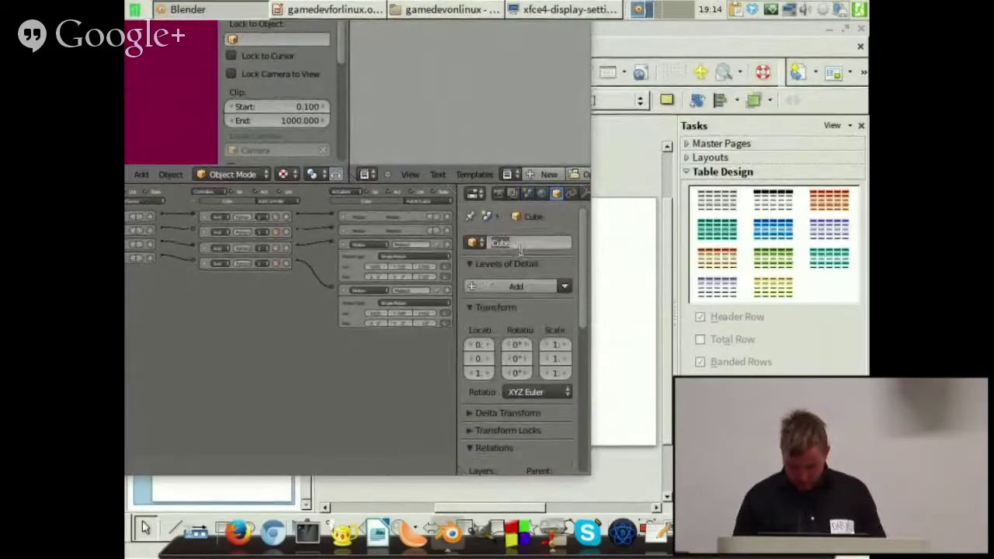
left_click(528, 243)
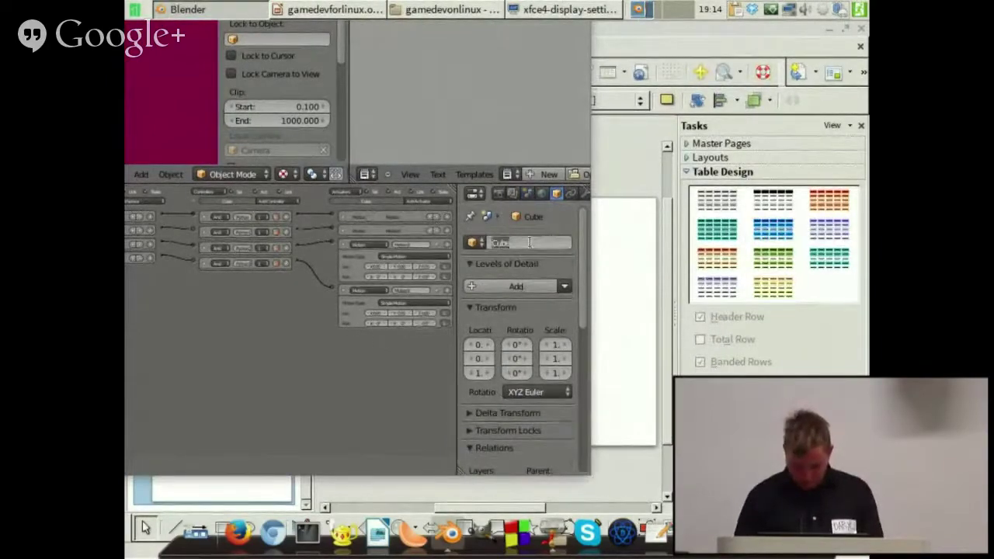
type("play")
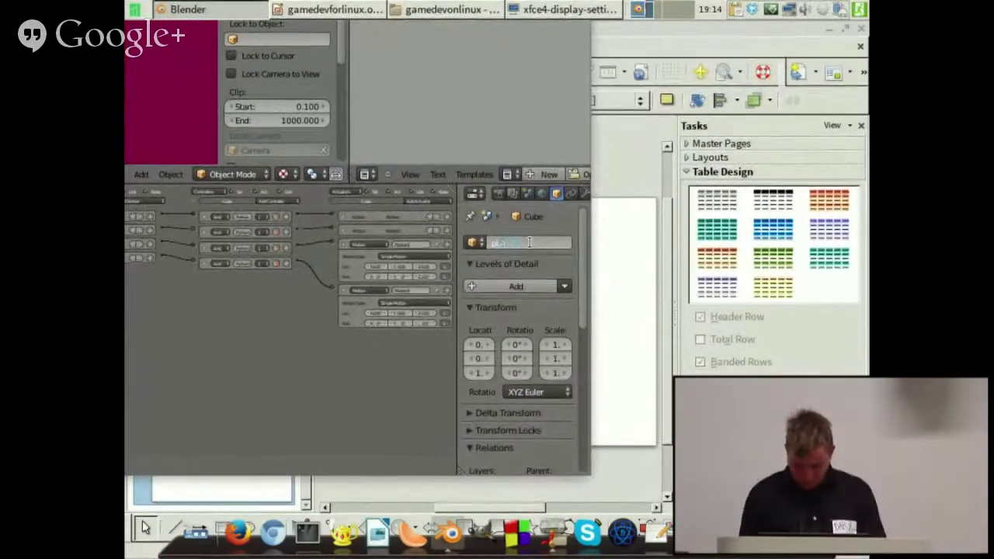
key("BackSpace")
key("BackSpace")
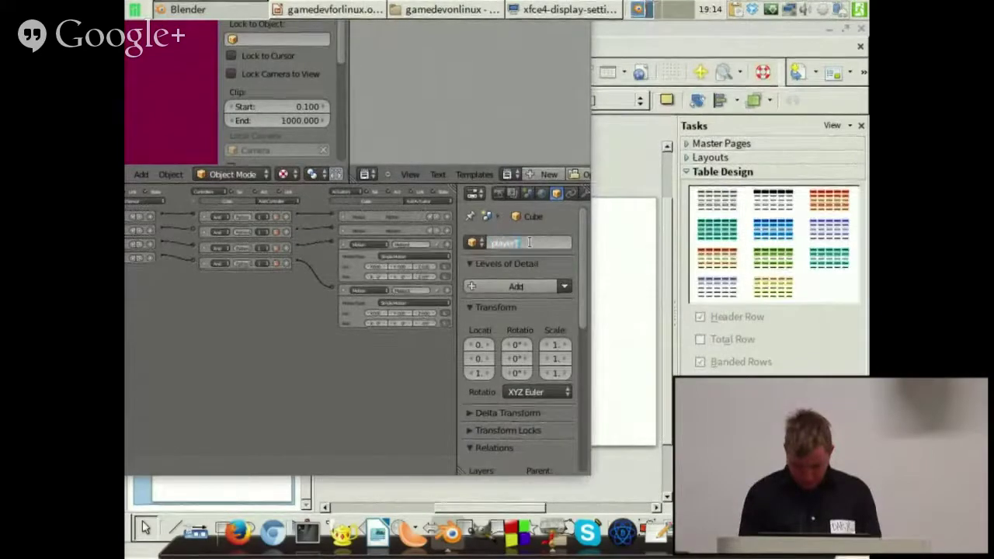
type("playerta")
type("an")
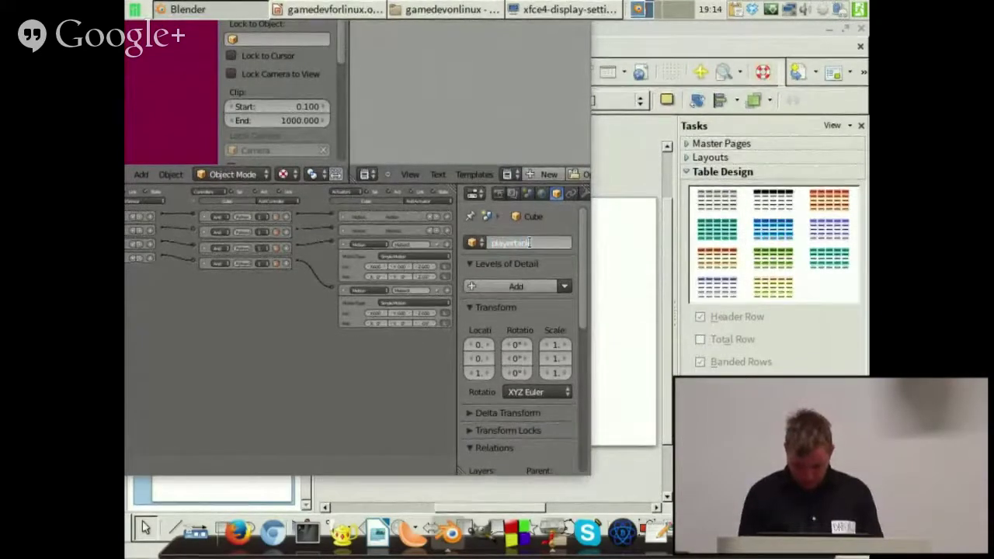
type("k")
key("Return")
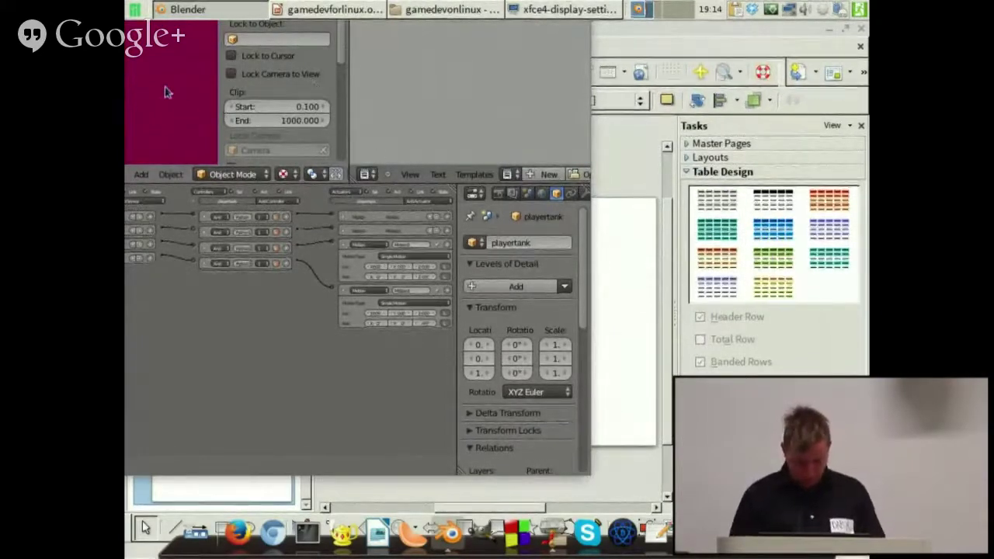
- Reselect the duplicated tank's base cube and frame it in the 3D view
left_click_drag(165, 92, 394, 129, "alt")
scroll(358, 135, "down", 5)
right_click(285, 132)
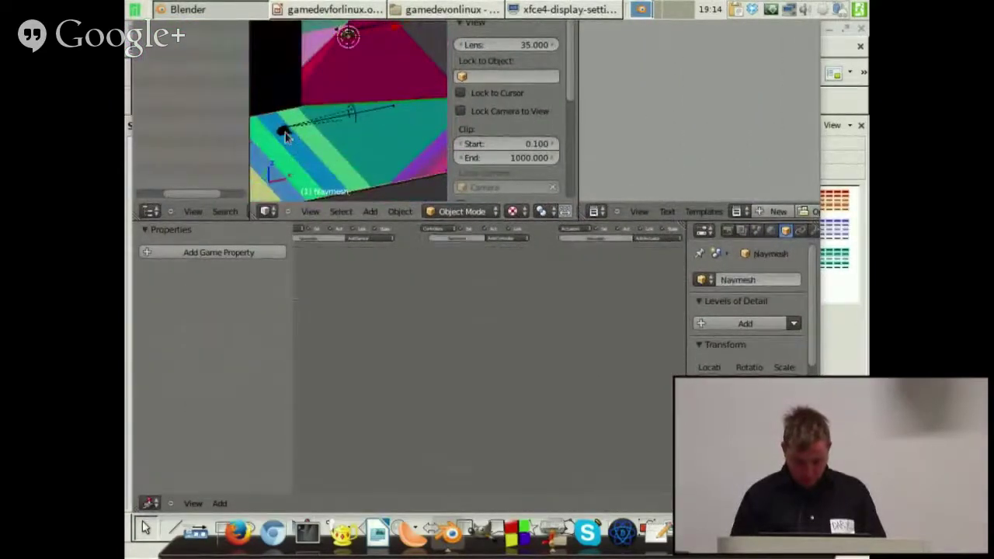
right_click(287, 134)
right_click(288, 133)
right_click(288, 136)
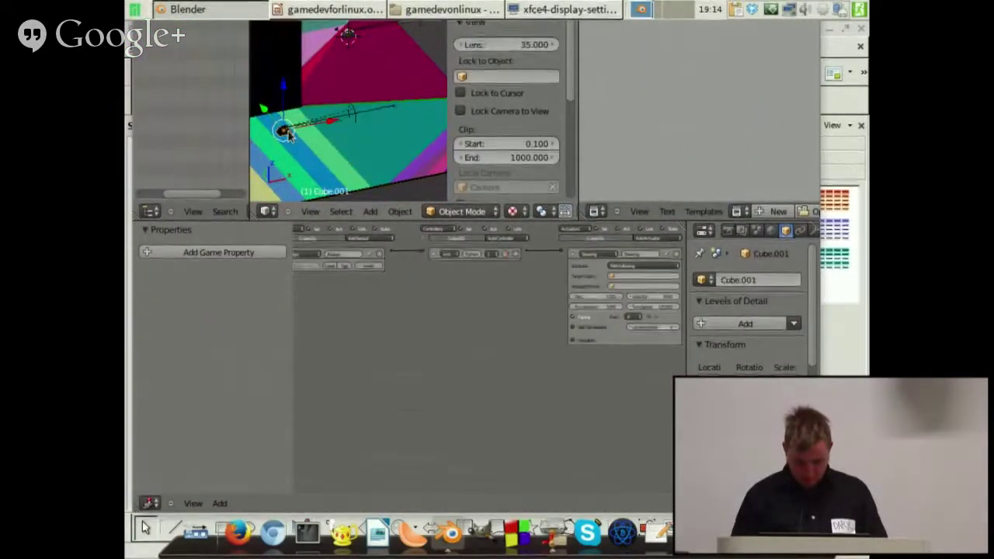
key("KP_Decimal")
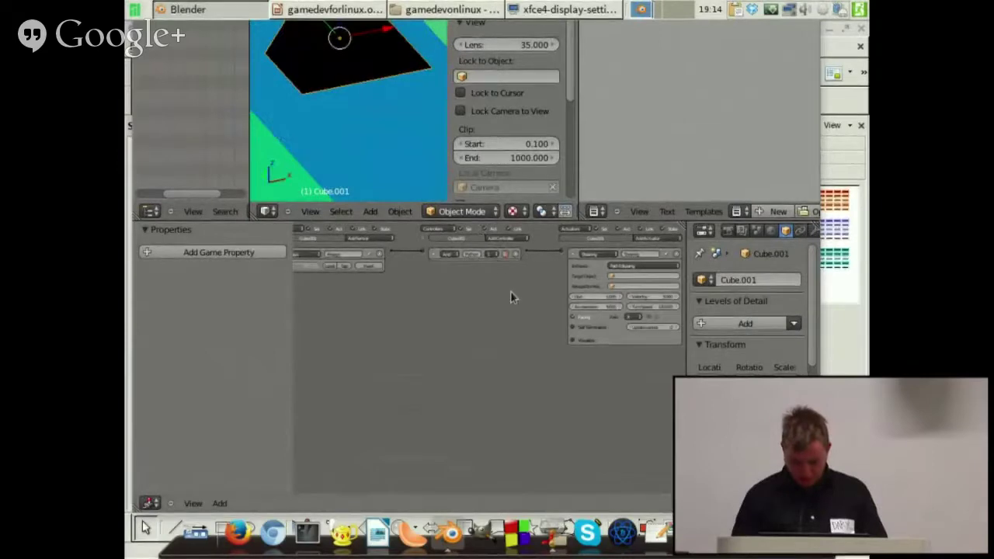
- Set the Steering actuator's target object to playertank and its navigation mesh to the Navmesh object
left_click_drag(510, 295, 384, 273, "alt")
left_click(482, 252)
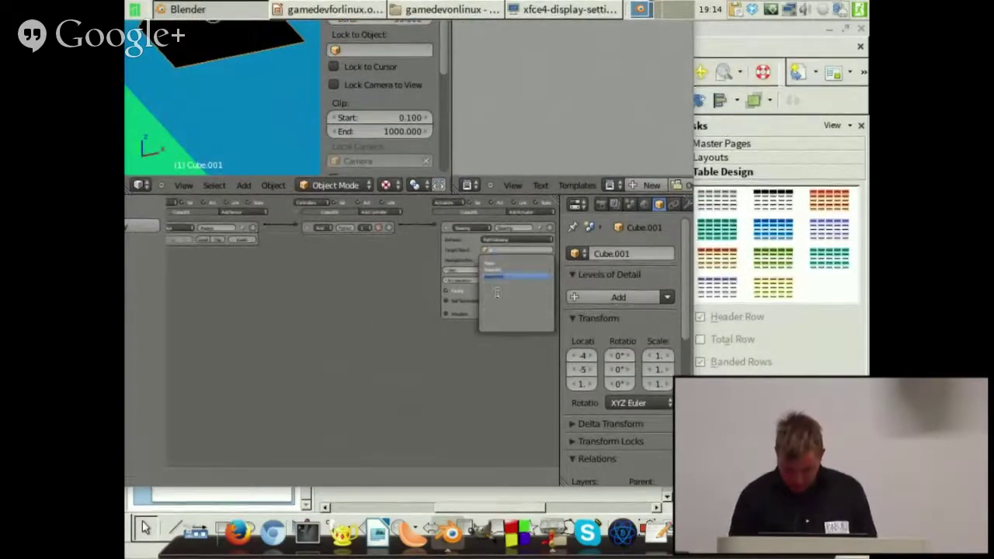
left_click(509, 277)
left_click(484, 260)
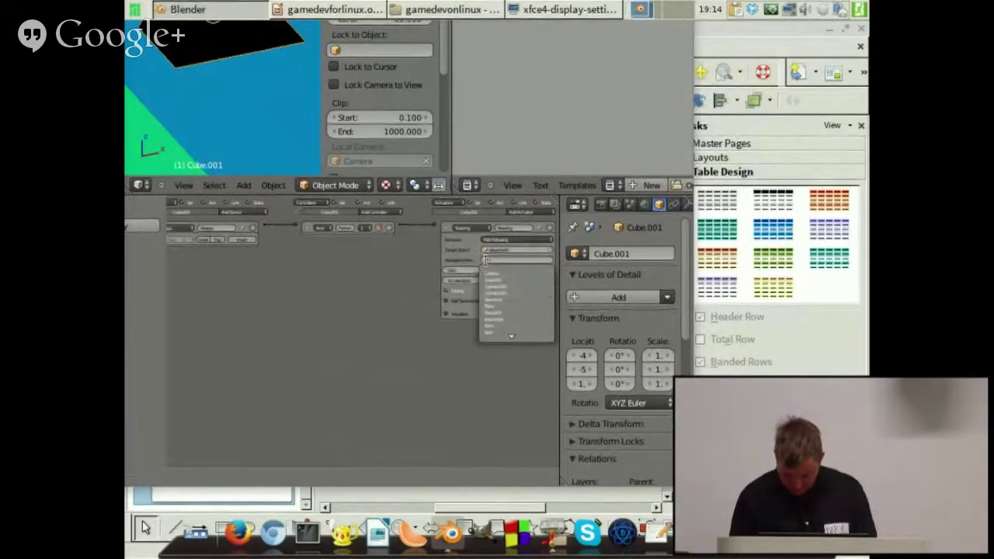
left_click(499, 298)
scroll(290, 125, "down", 4)
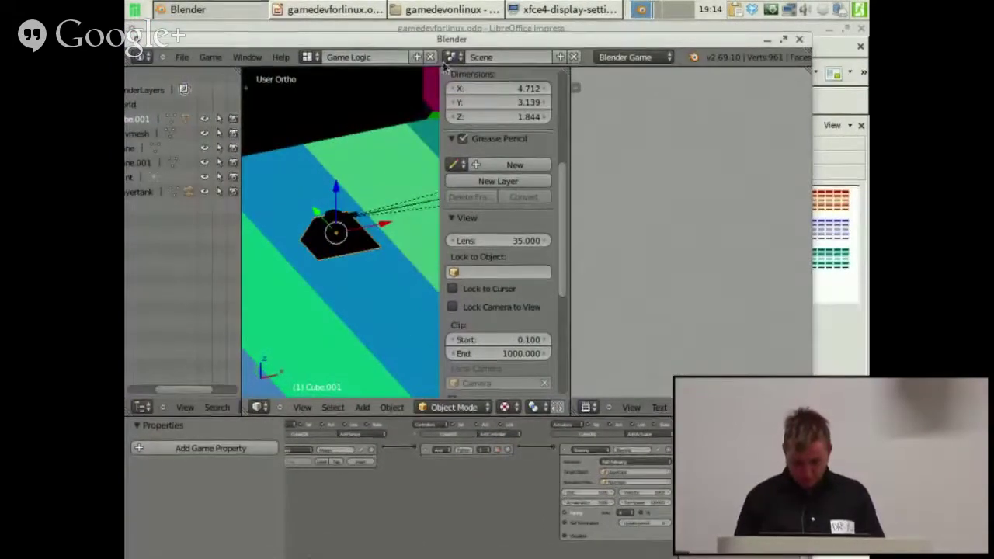
- Maximize the Blender window and switch the 3D view to the camera's perspective
left_click_drag(466, 43, 284, 96)
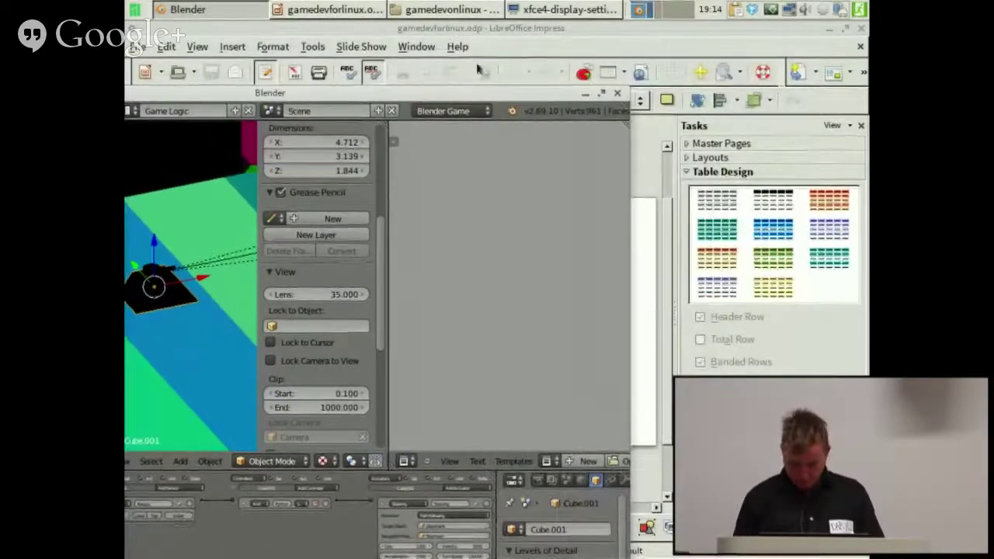
double_click(522, 97)
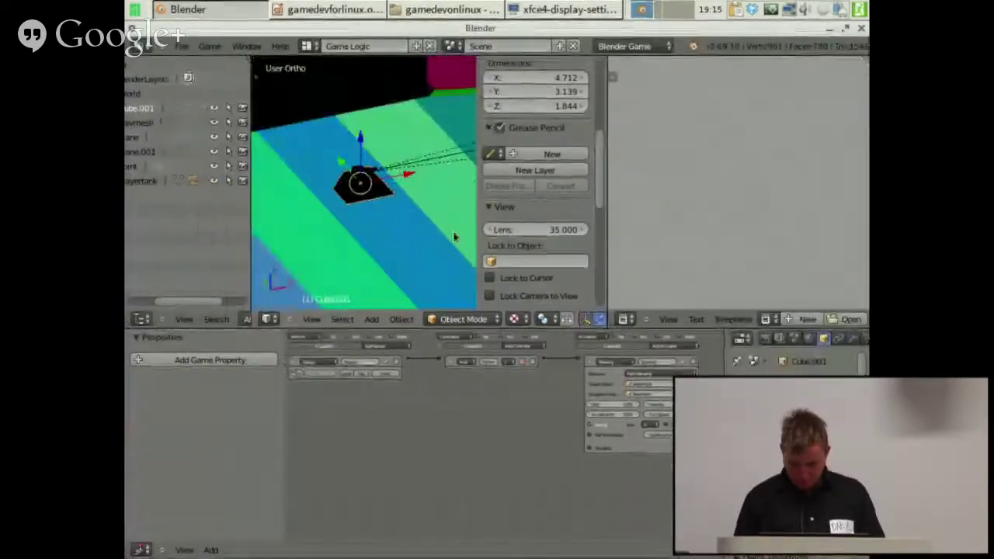
key("KP_0")
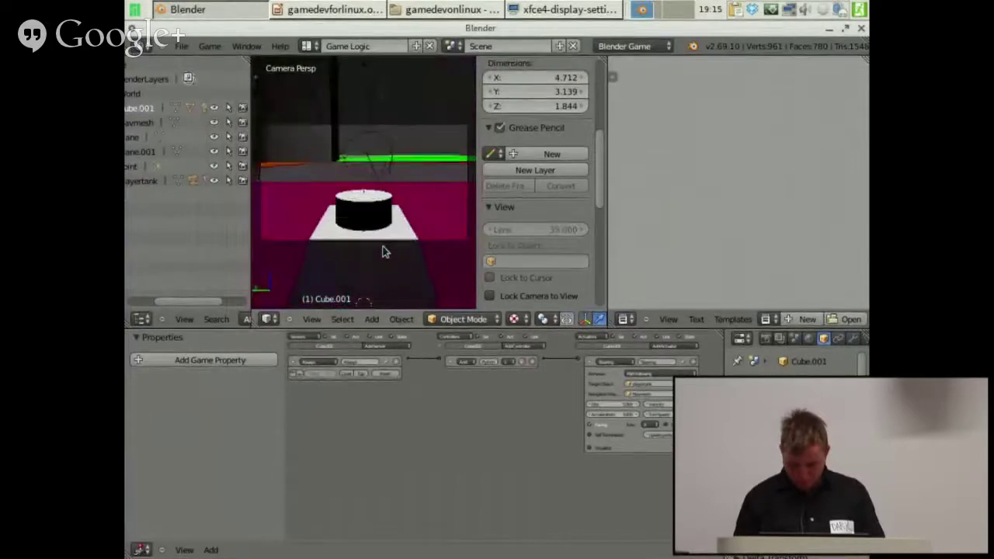
scroll(361, 243, "up", 1)
key("n")
key("t")
key("n")
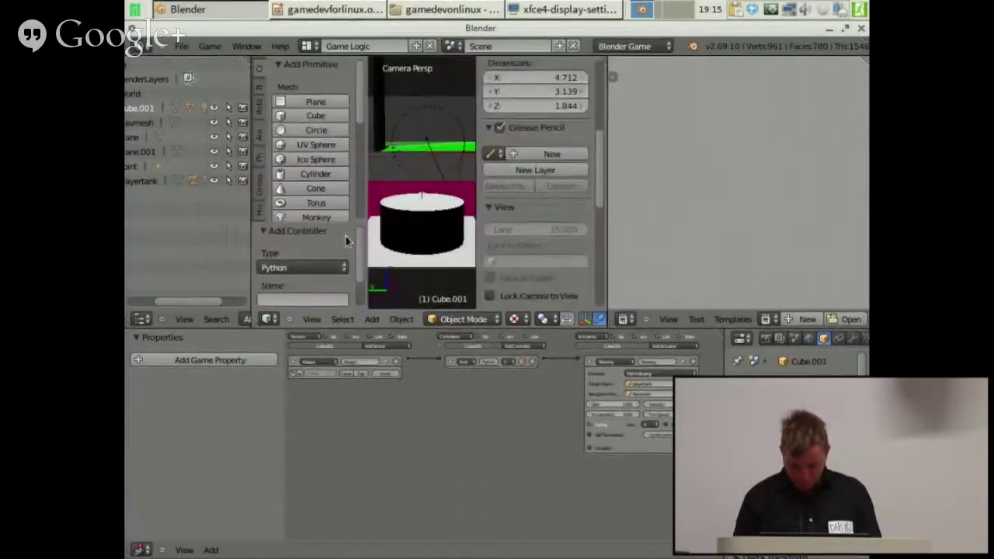
key("t")
- Hide the 3D view's properties sidebar and enlarge the viewport over the outliner, logic and text editors, keeping the camera frame in view
left_click_drag(251, 148, 149, 146)
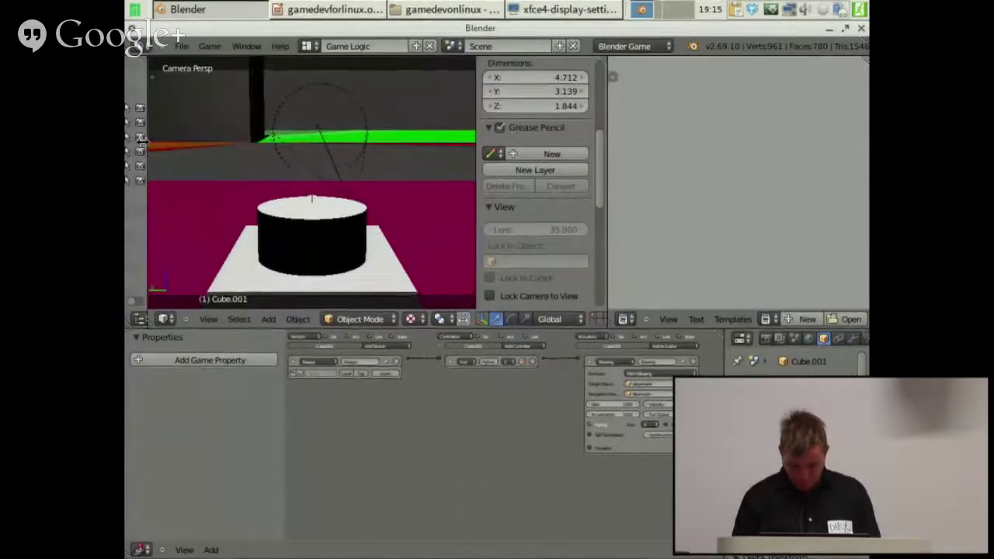
key("n")
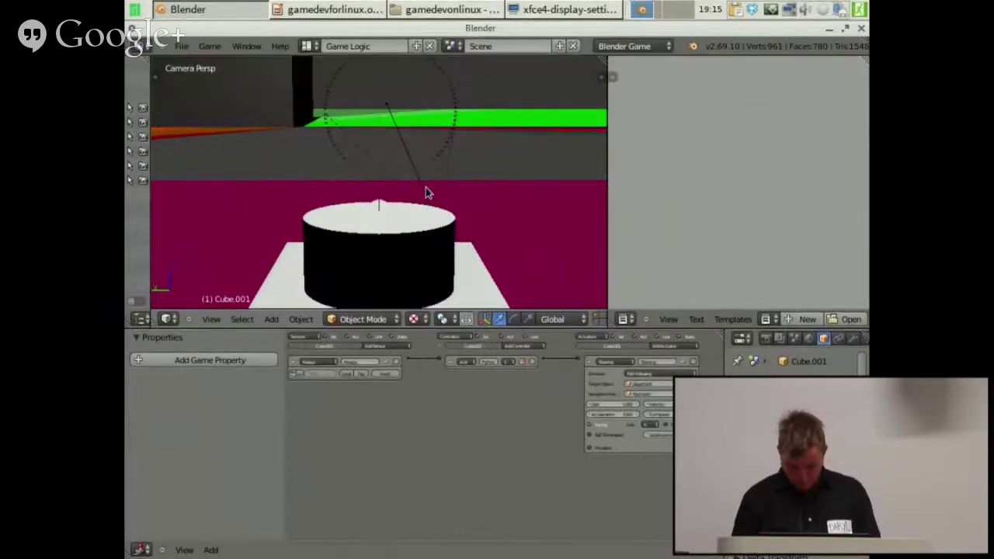
scroll(411, 225, "up", 1)
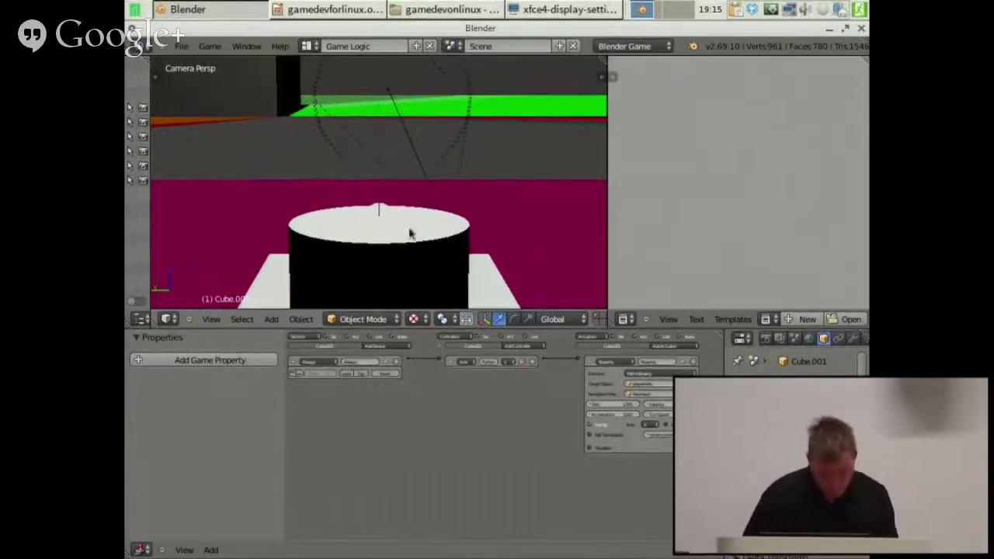
left_click_drag(396, 310, 411, 519)
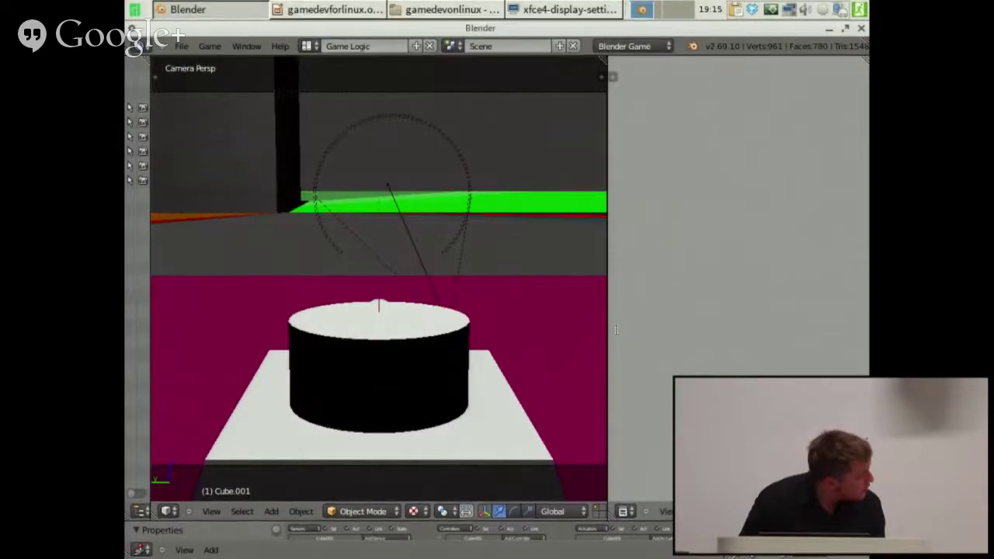
left_click_drag(608, 319, 768, 325)
scroll(631, 333, "down", 2)
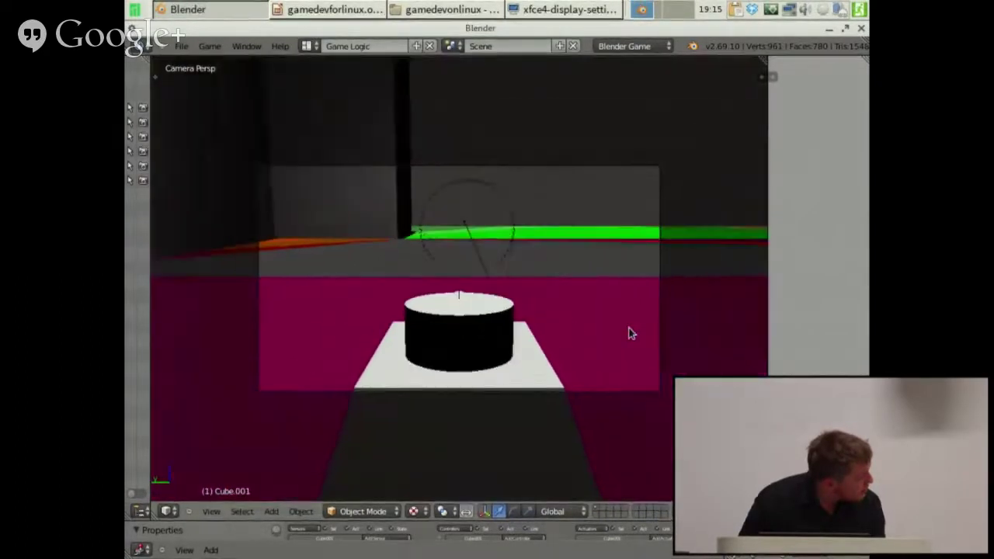
scroll(631, 333, "up", 1)
- Run the game, turn the player tank to watch the enemy tank, and stop the game
key("p")
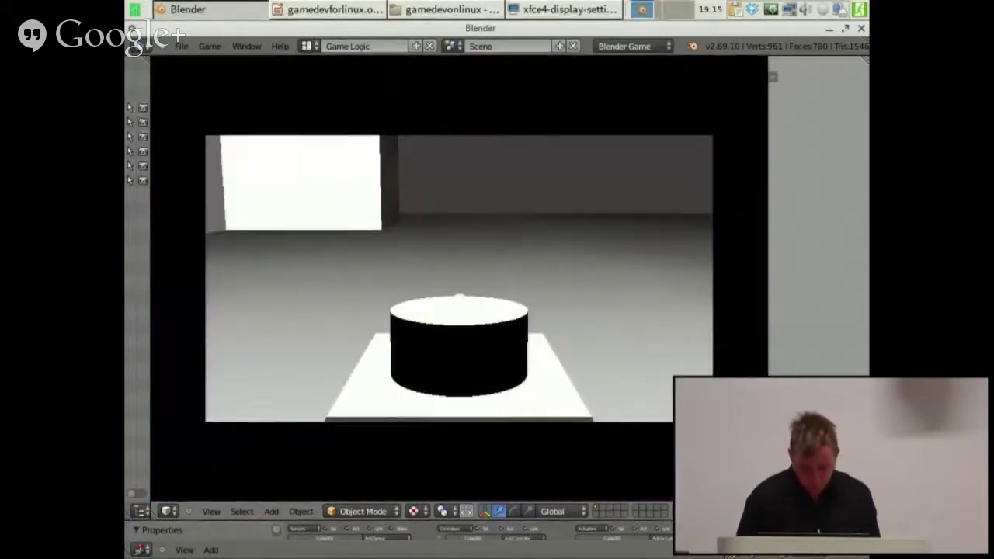
key("Right")
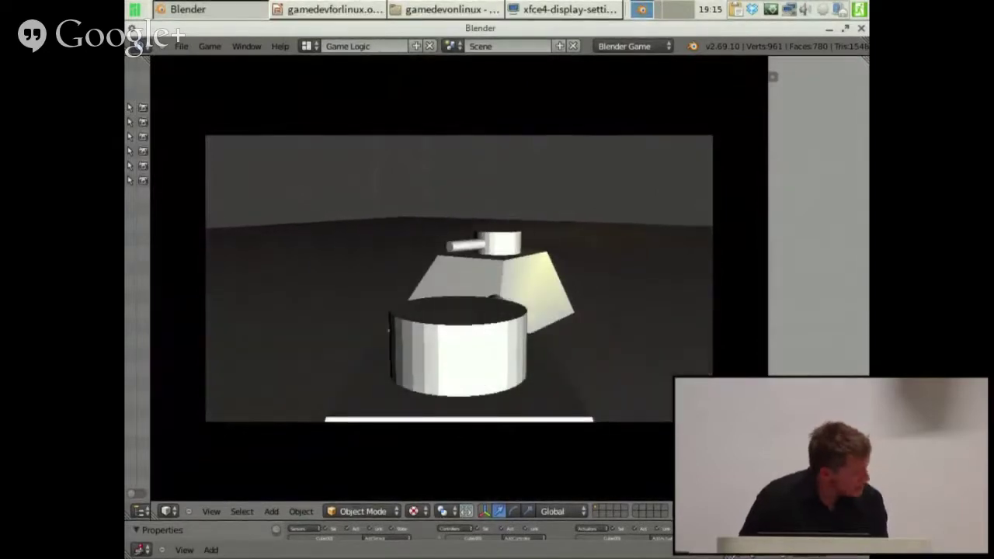
key("Escape")
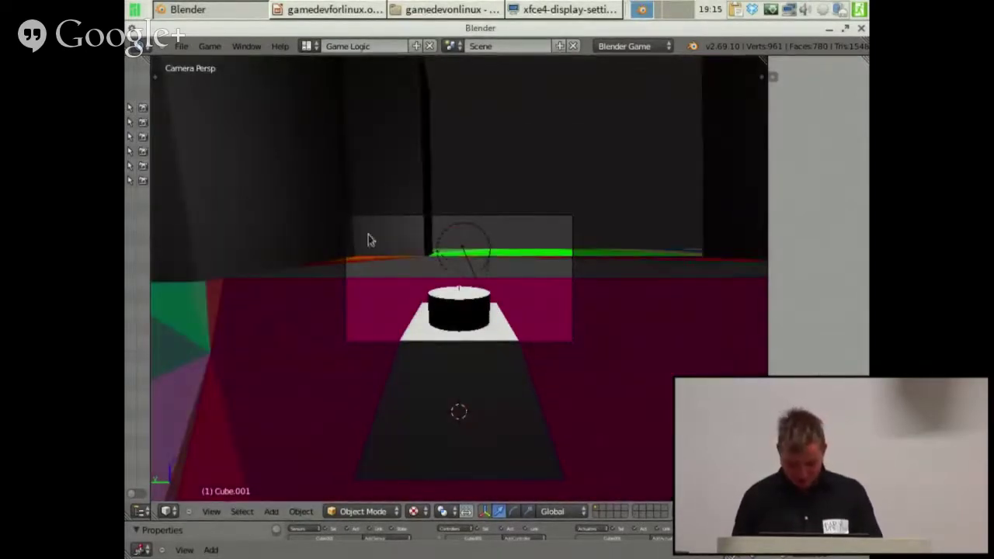
- Leave the camera view and show the level from above around the duplicated tank
middle_click_drag(369, 239, 152, 81)
scroll(422, 266, "down", 20)
scroll(405, 270, "down", 1)
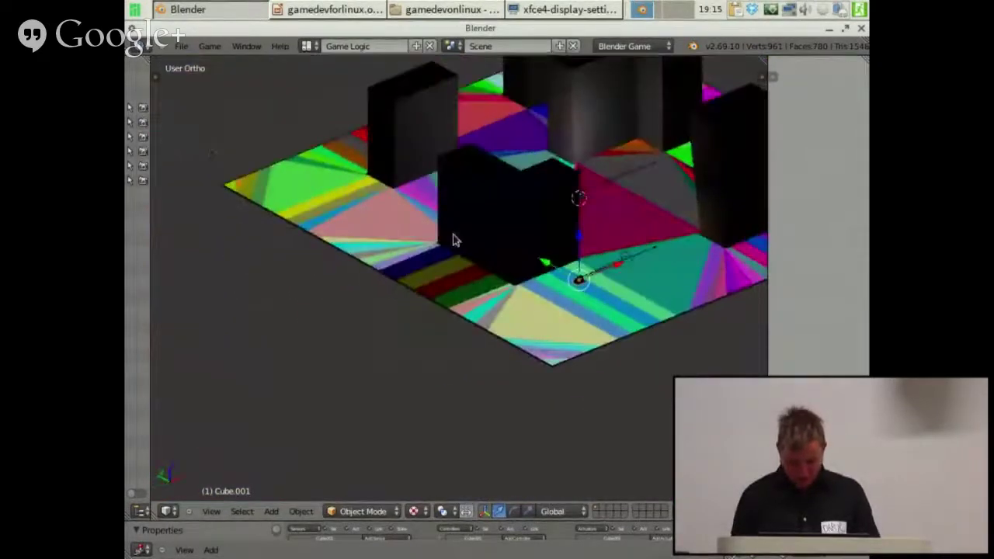
middle_click_drag(455, 240, 405, 236)
middle_click_drag(504, 287, 403, 230, "shift")
- Bring the Blender window back to the front and enlarge the logic editor to show the Steering actuator's settings
left_click_drag(564, 319, 271, 416, "alt")
left_click(493, 145)
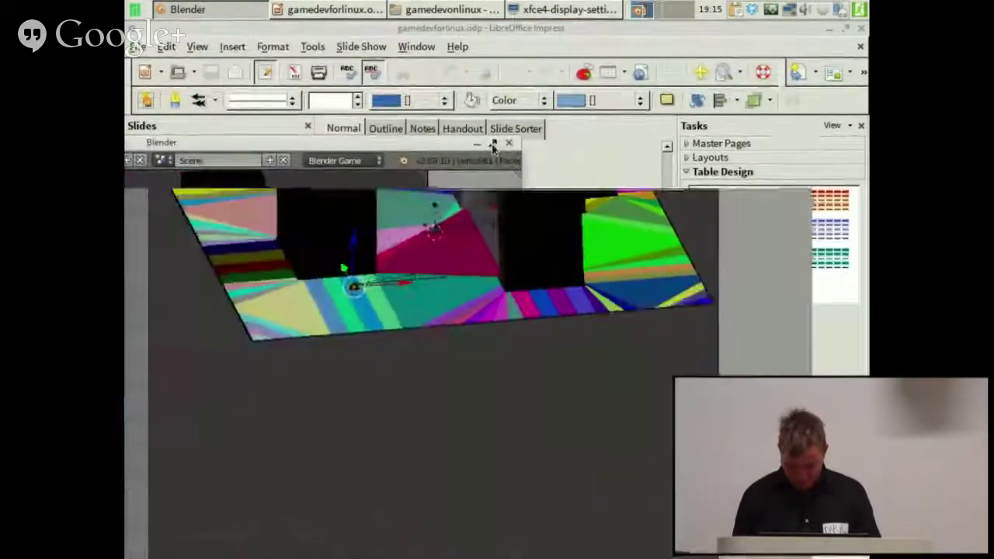
key("alt+Tab")
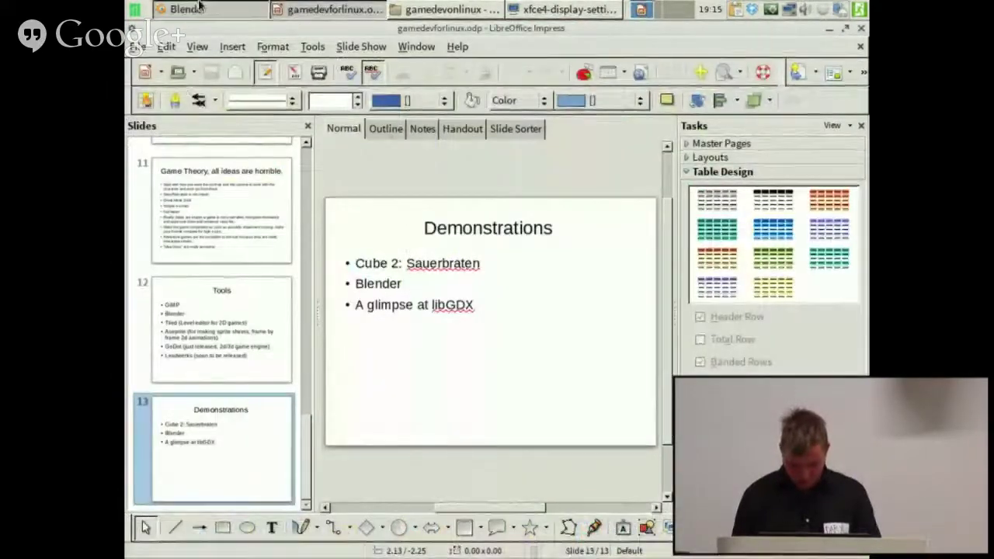
left_click(201, 6)
left_click_drag(483, 299, 413, 201, "alt")
left_click_drag(415, 275, 371, 101, "alt")
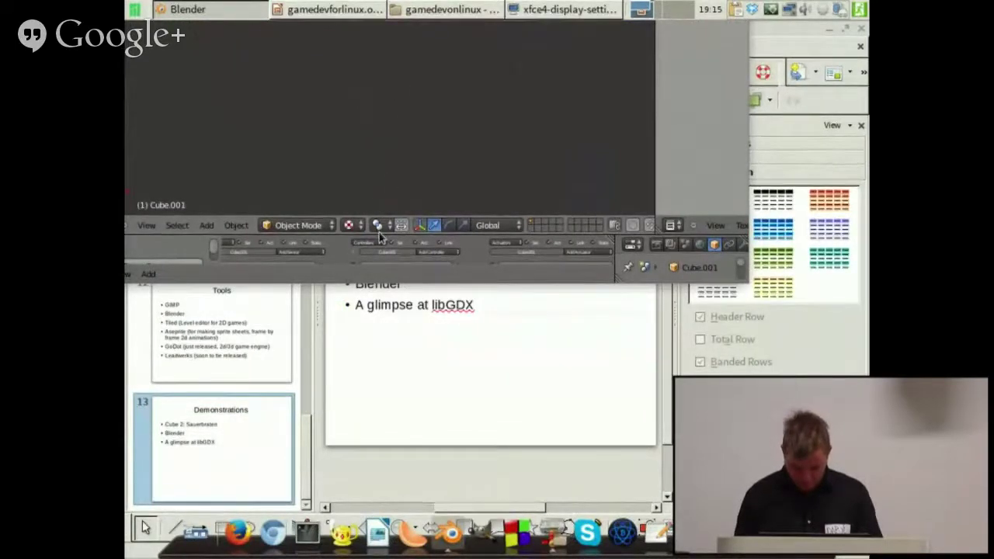
left_click_drag(380, 231, 379, 99)
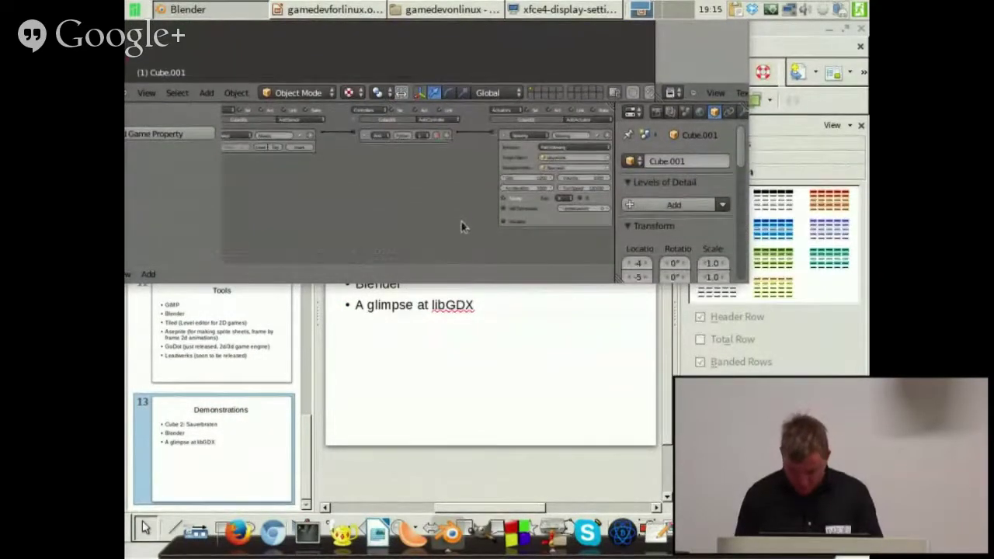
middle_click_drag(461, 222, 392, 207)
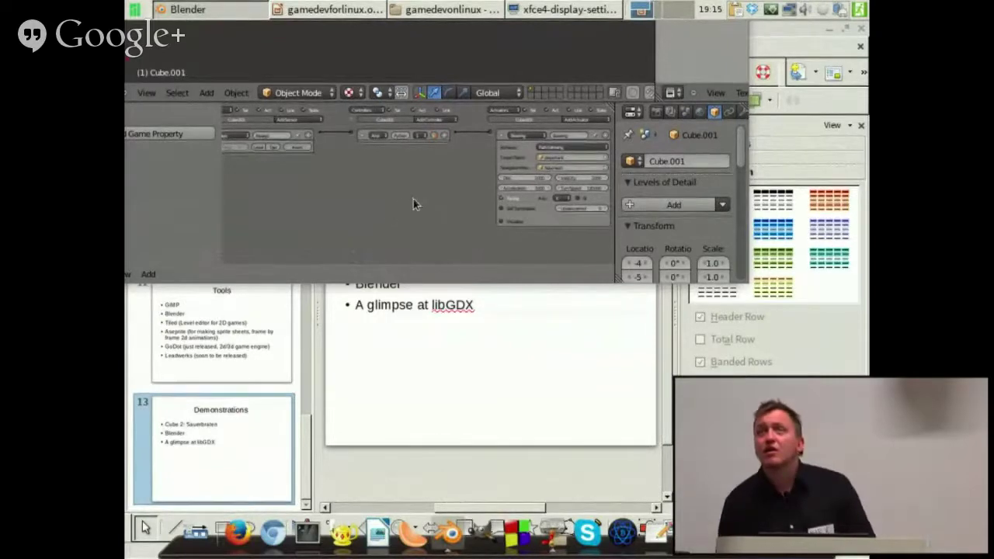
- Reselect playertank as the Steering actuator's target object
left_click_drag(458, 200, 318, 225, "alt")
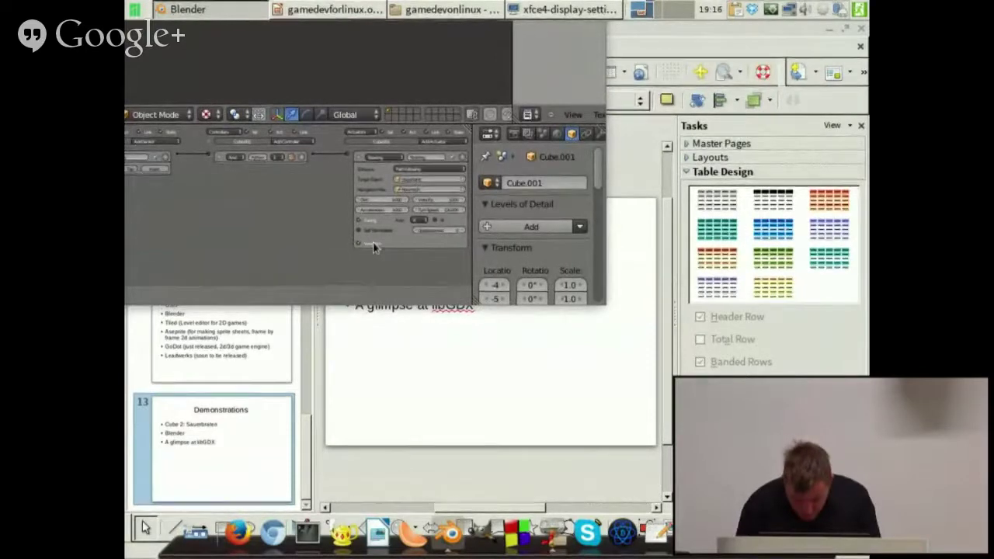
left_click(413, 181)
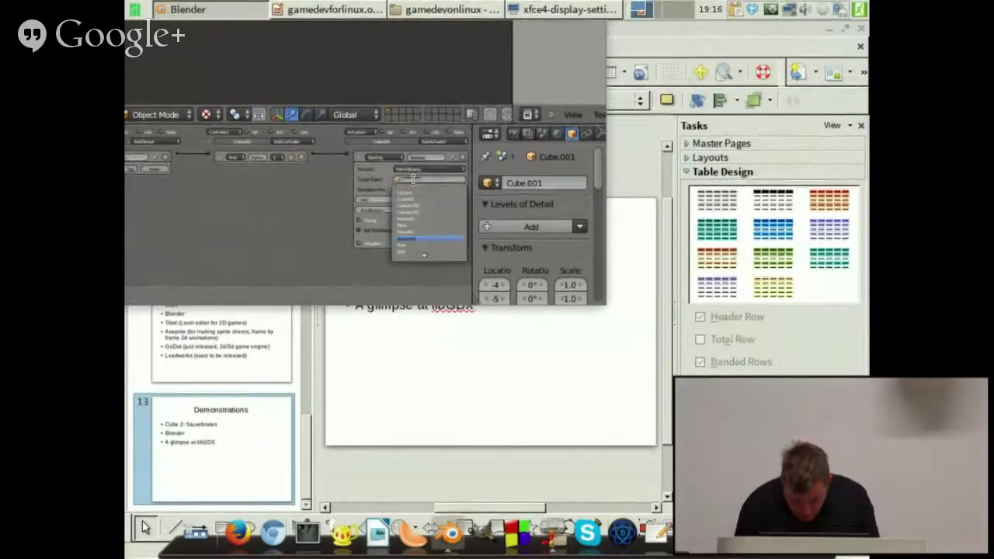
left_click(419, 233)
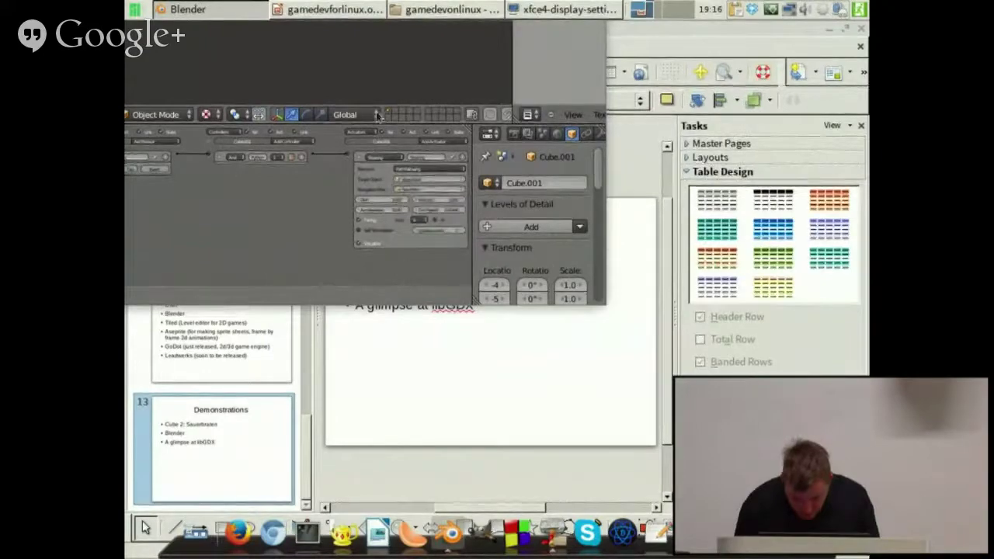
- Test the game from the overview of the level and stop it
left_click_drag(298, 213, 337, 414, "alt")
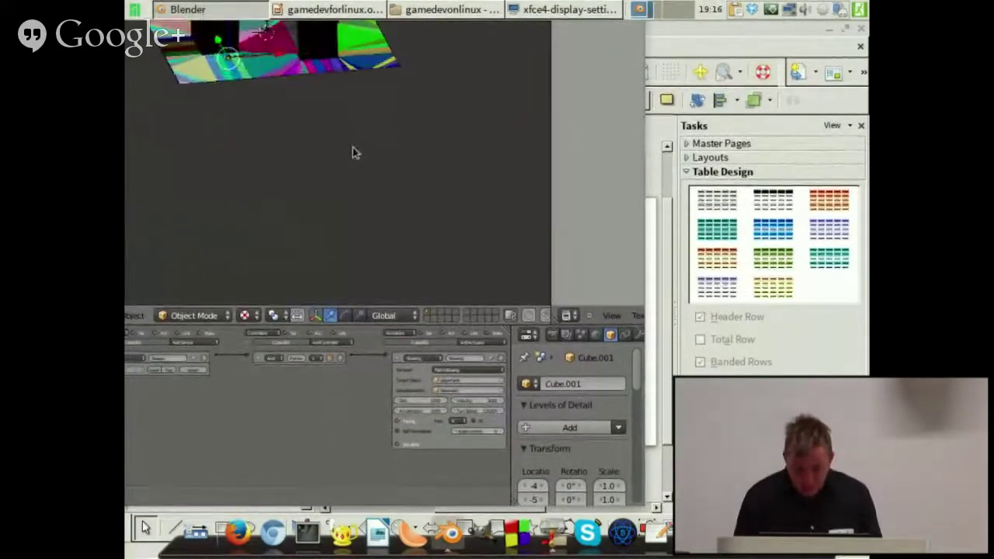
key("p")
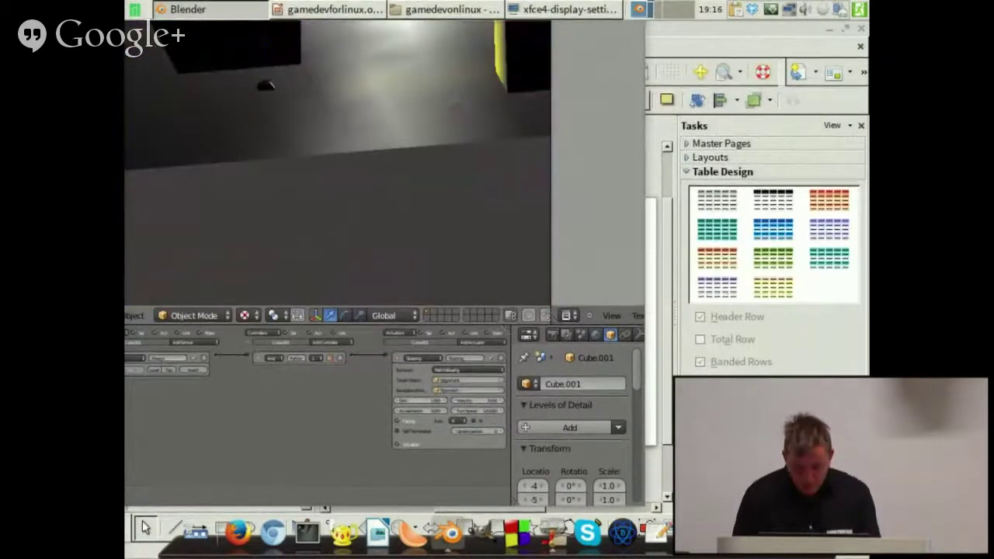
key("Escape")
- Examine the duplicated tank's Steering actuator and Always sensor settings in the logic editor, along with its place in the level
left_click_drag(371, 298, 367, 107, "alt")
left_click_drag(351, 212, 326, 203, "alt")
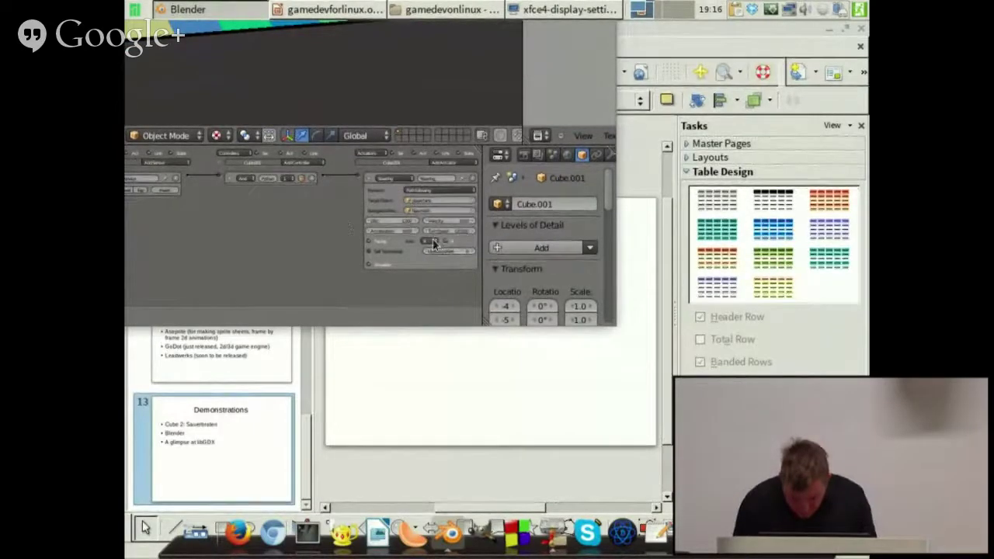
left_click_drag(281, 220, 369, 230, "alt")
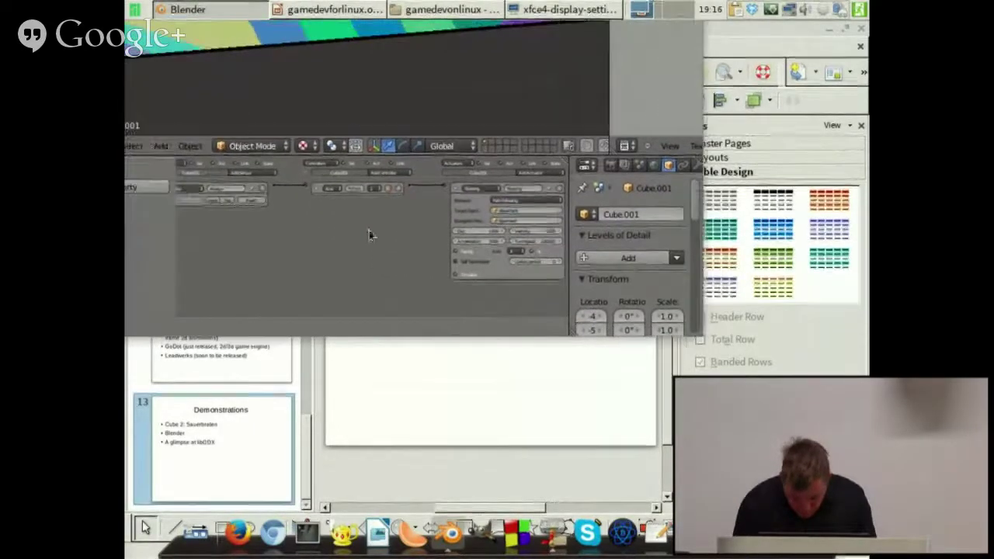
left_click_drag(247, 216, 306, 219, "alt")
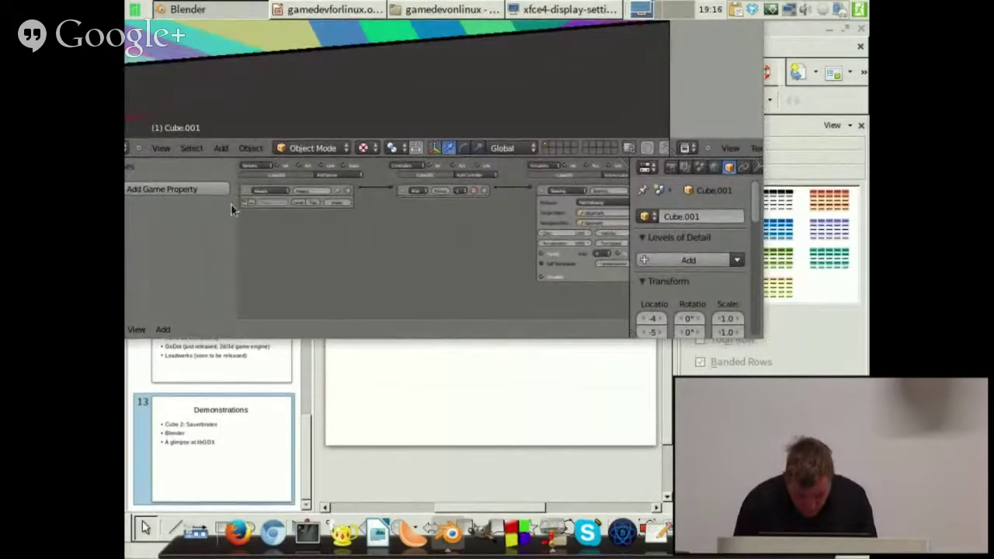
mouse_move(420, 220)
middle_mouse_down()
mouse_move(398, 243)
mouse_move(408, 230)
middle_mouse_up()
left_click_drag(393, 75, 361, 265, "alt")
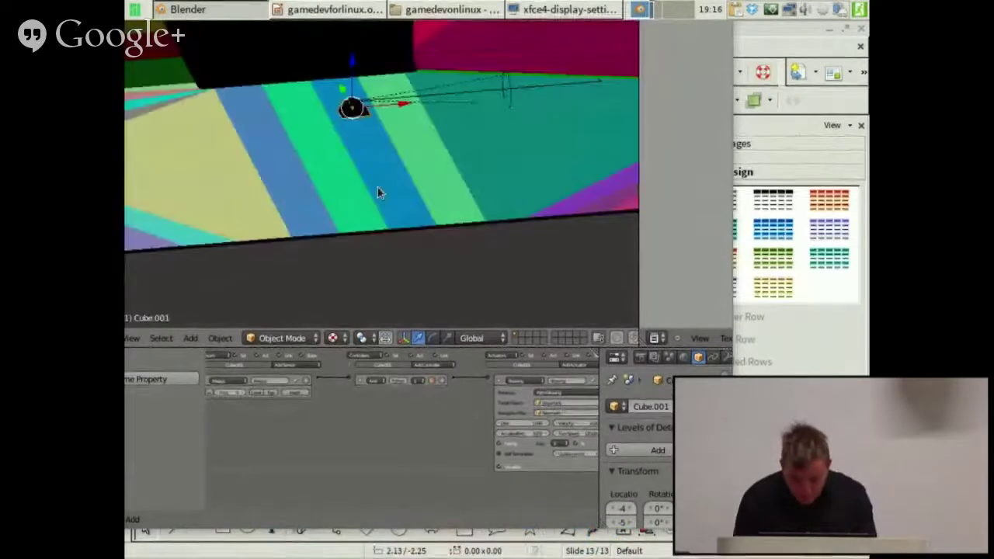
left_click_drag(351, 271, 371, 139, "alt")
left_click_drag(314, 271, 363, 241, "alt")
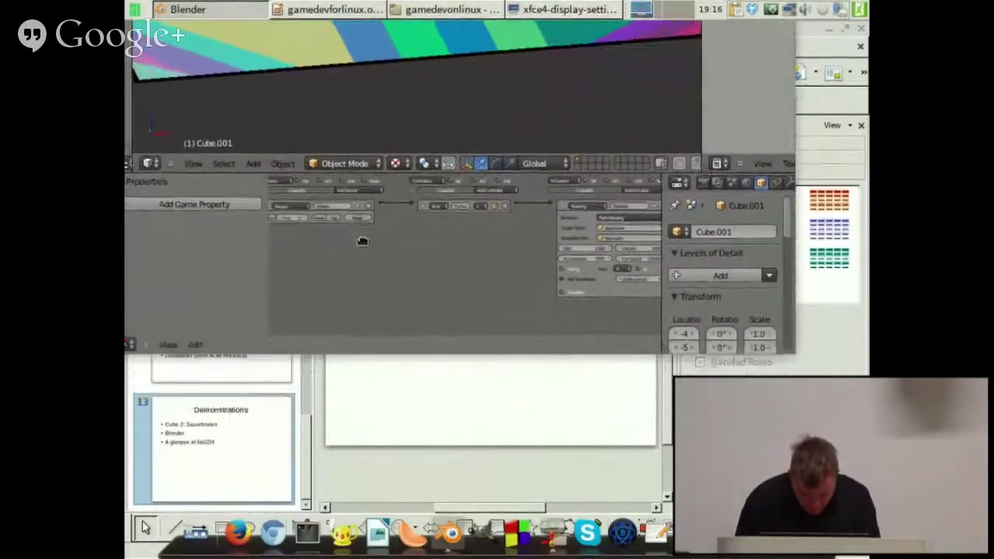
middle_click_drag(322, 242, 367, 241)
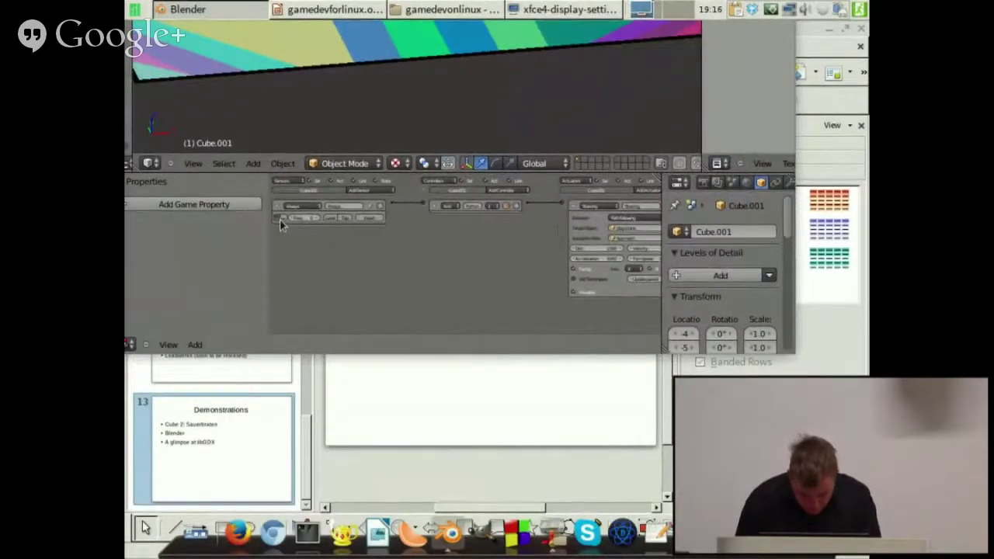
left_click_drag(470, 248, 317, 319, "alt")
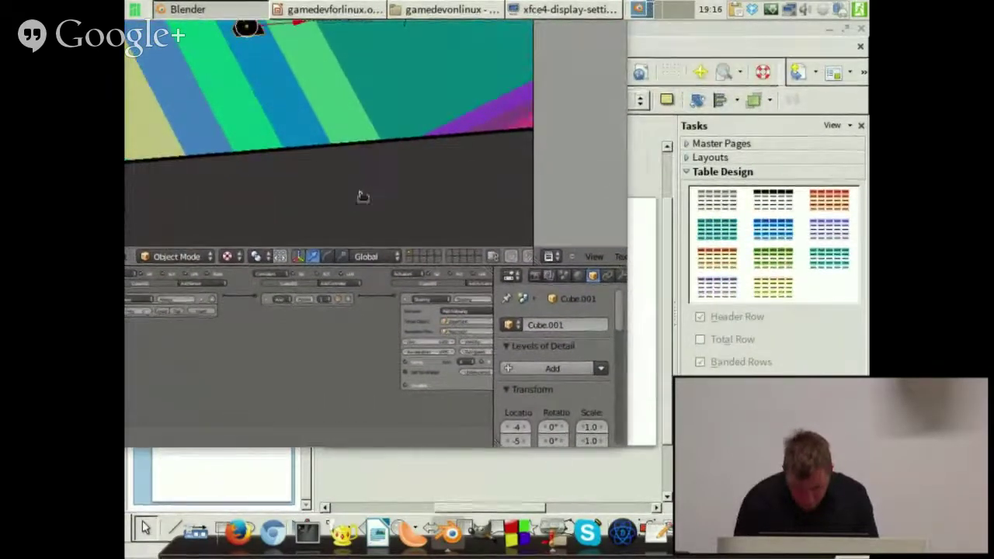
left_click_drag(362, 197, 377, 275, "alt")
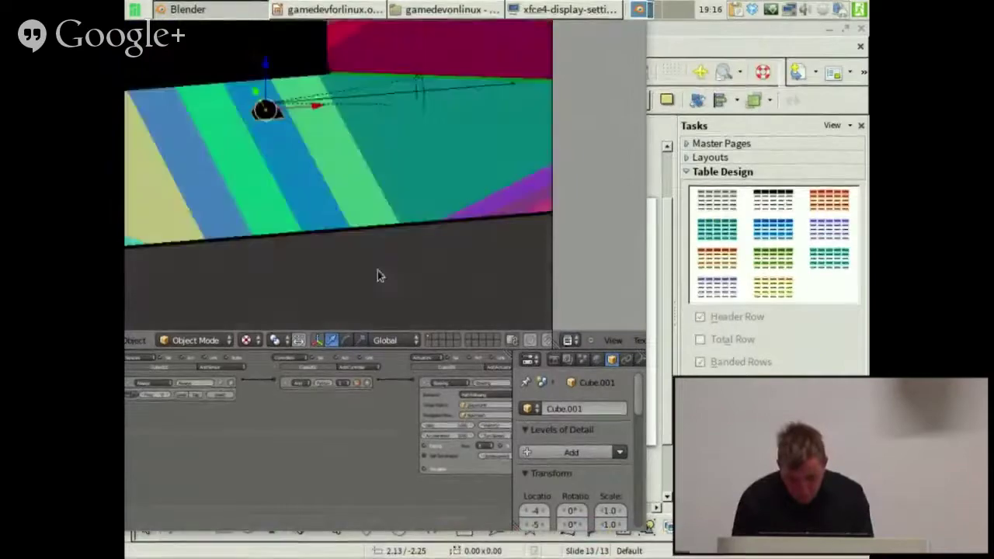
- Launch a second Blender instance and open the recent file tankgame.blend in it
left_click(127, 3)
type("blender")
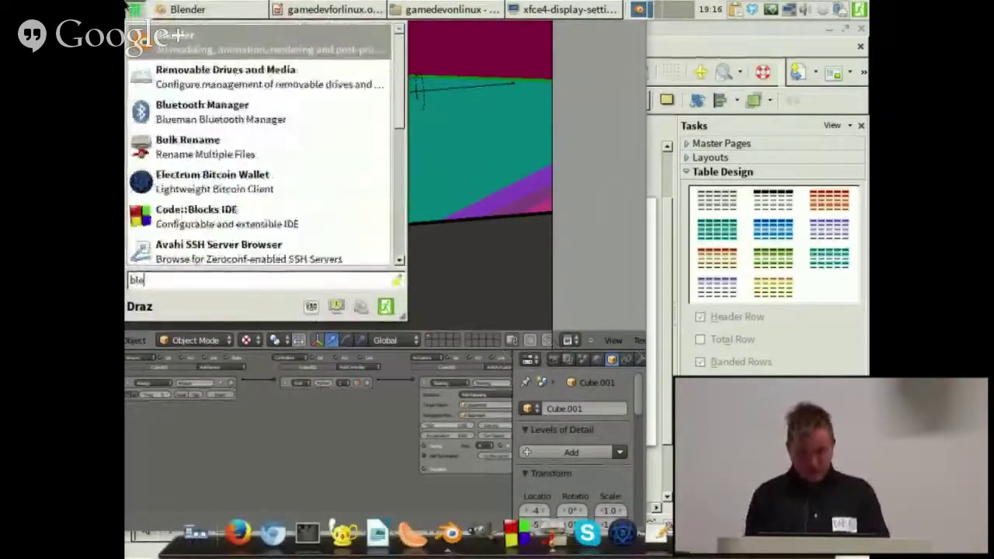
left_click(159, 43)
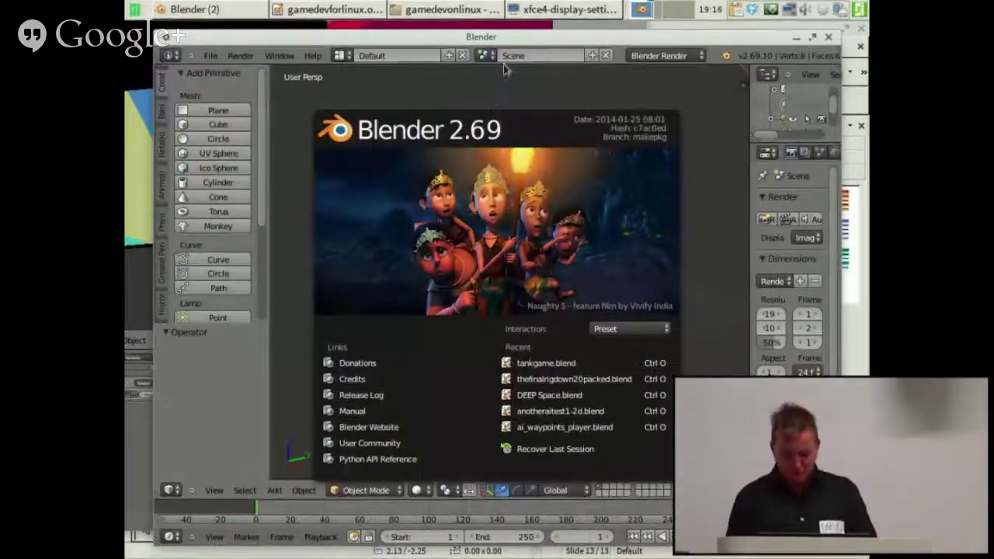
left_click_drag(517, 94, 388, 36, "alt")
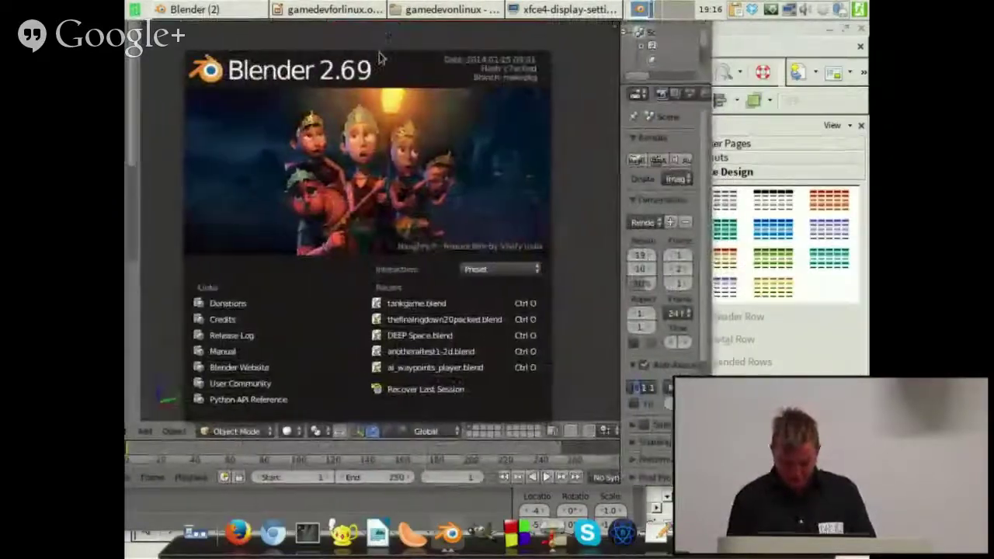
left_click(432, 303)
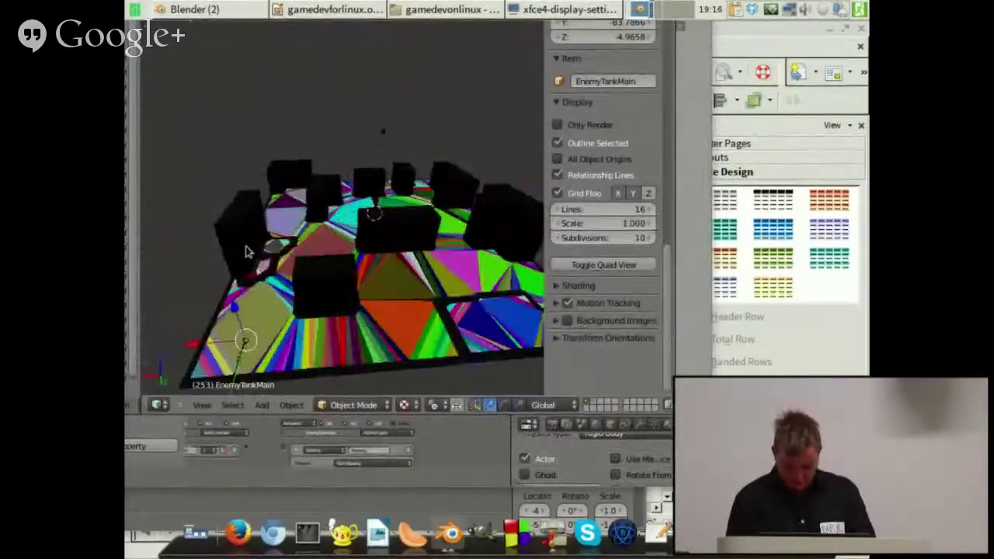
middle_click_drag(311, 174, 329, 272)
- Return to the first level's Blender window and inspect the logic bricks of the tank's parts, finishing on the body Cube.001
key("alt+Tab")
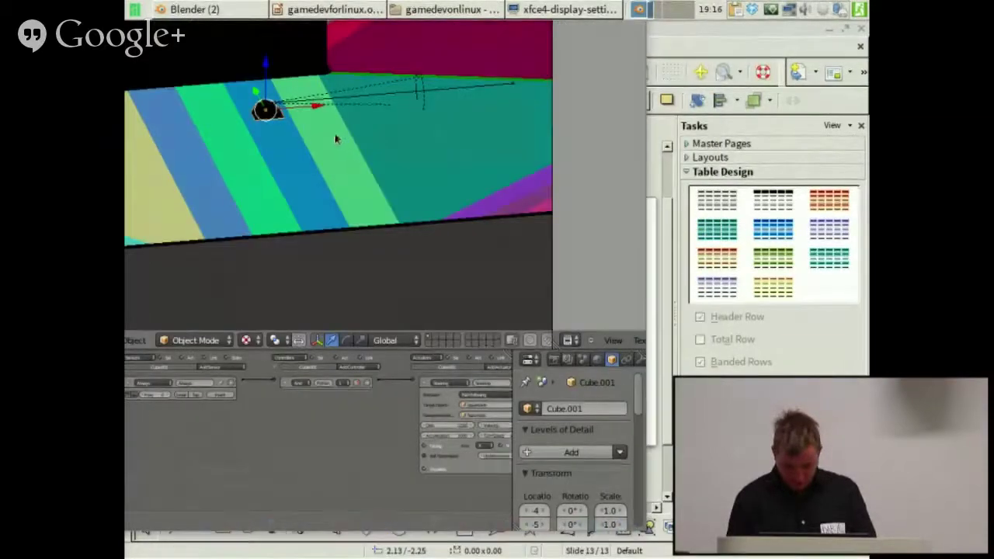
middle_click_drag(336, 135, 291, 145)
scroll(292, 166, "down", 7)
scroll(291, 145, "up", 5)
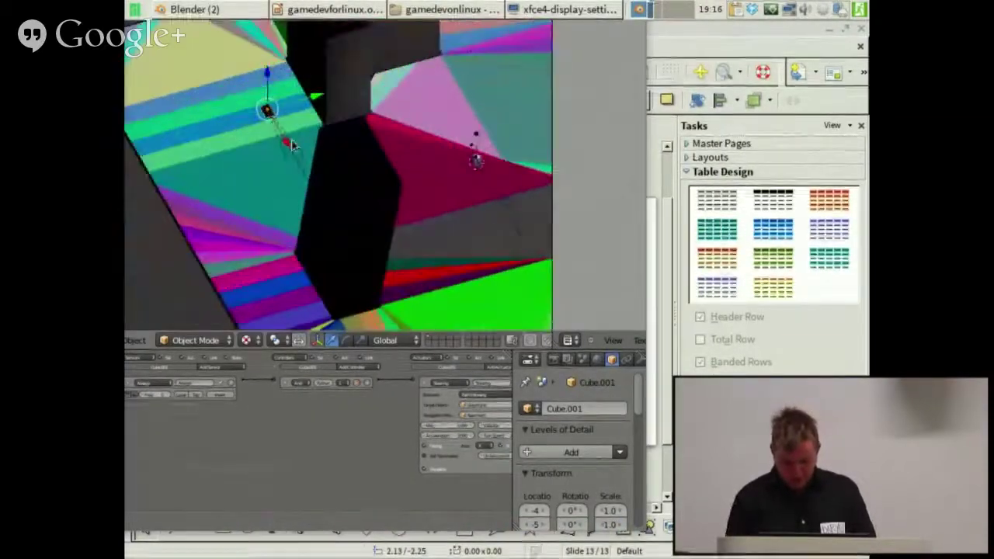
right_click(268, 114)
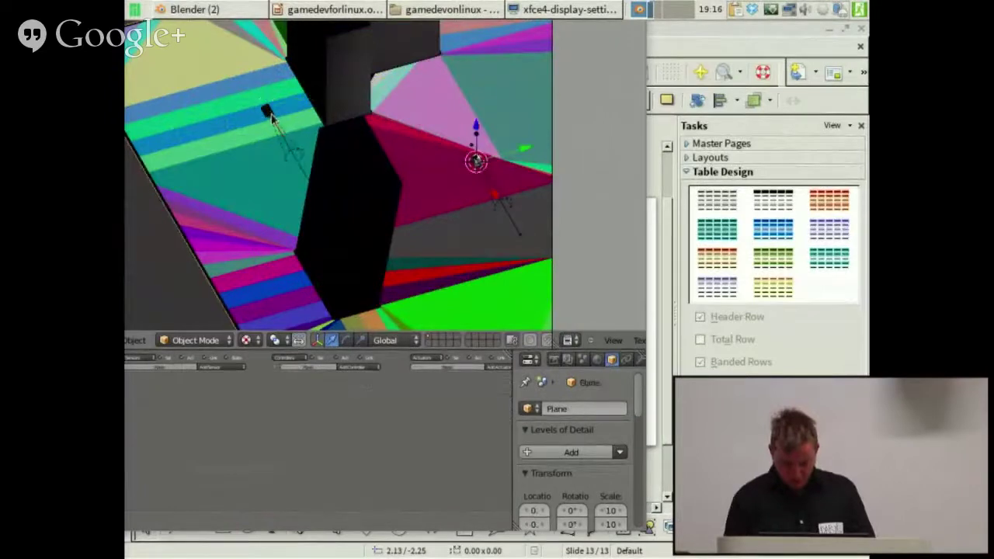
right_click(268, 112)
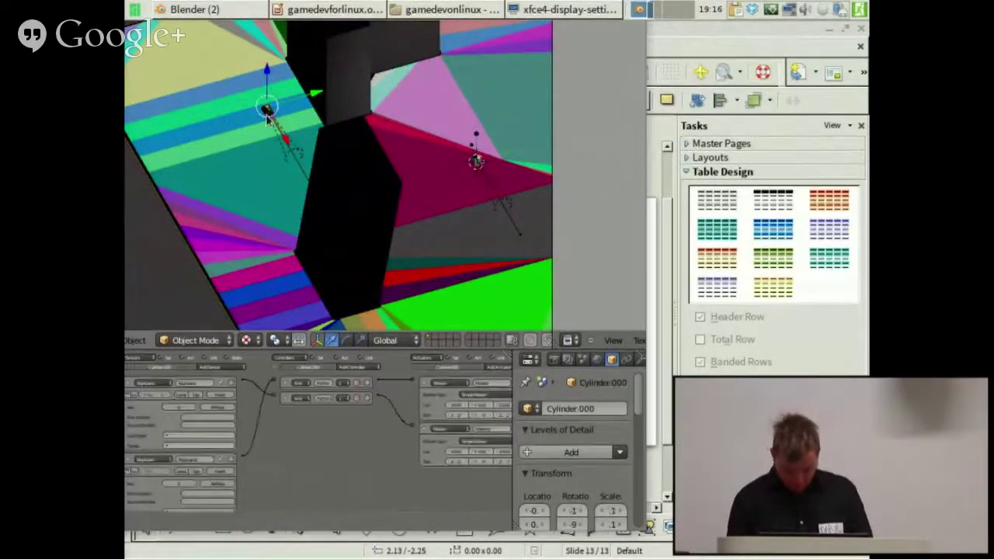
right_click(268, 112)
right_click(266, 113)
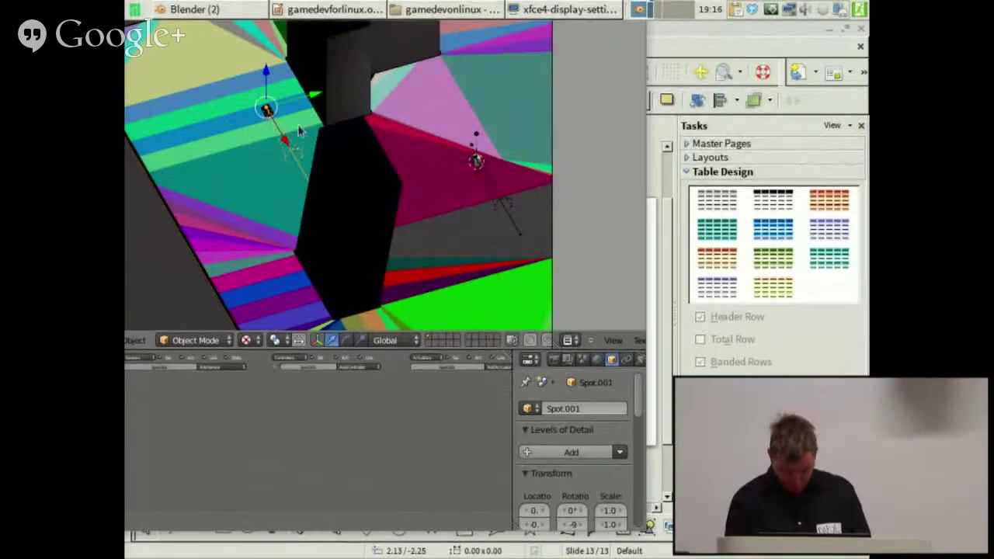
middle_click_drag(369, 158, 310, 126)
scroll(311, 127, "up", 5)
right_click(278, 117)
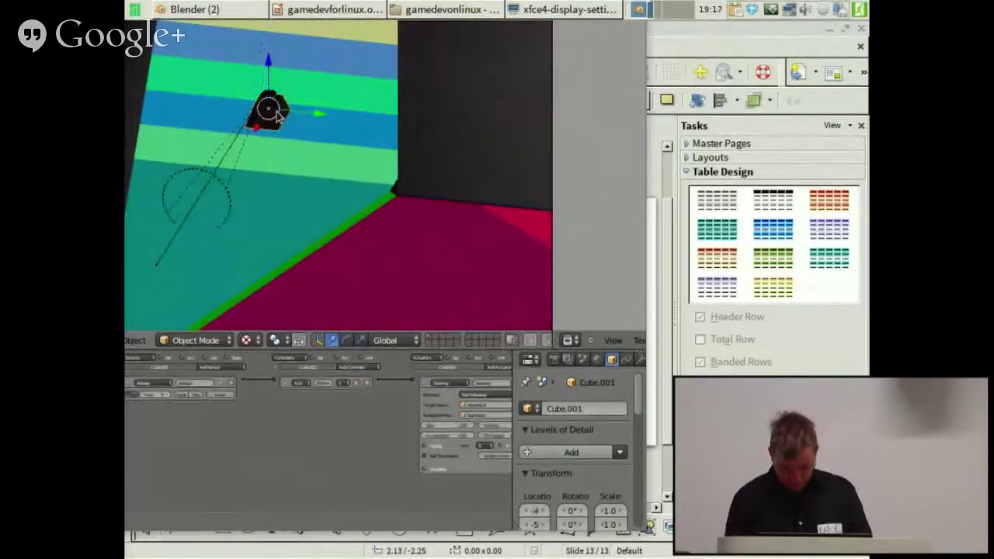
scroll(280, 120, "down", 5)
middle_click_drag(279, 121, 351, 186)
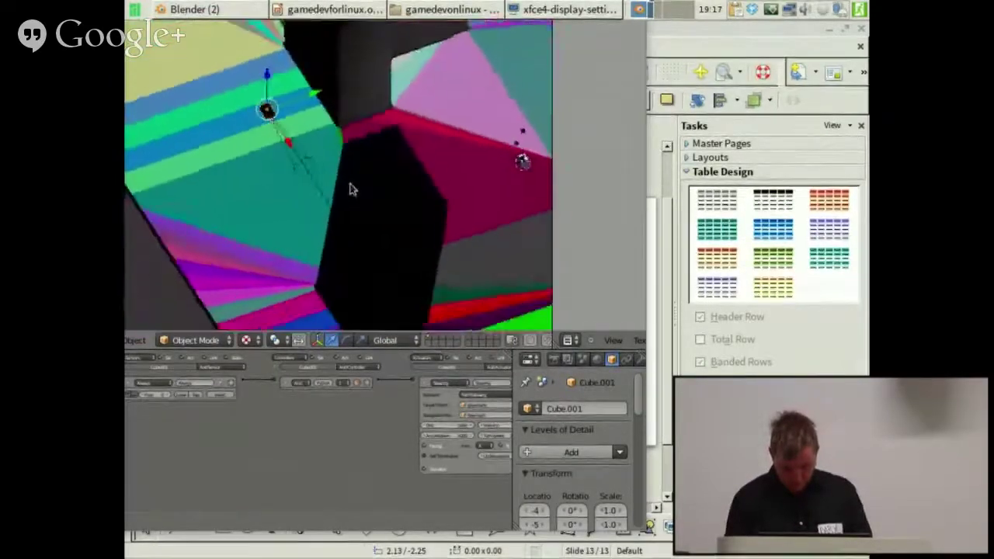
- Switch to the tankgame.blend window, find the player tank in the level and select its body, PlayerTankMain
left_click(220, 7)
left_click(210, 33)
scroll(334, 175, "down", 3)
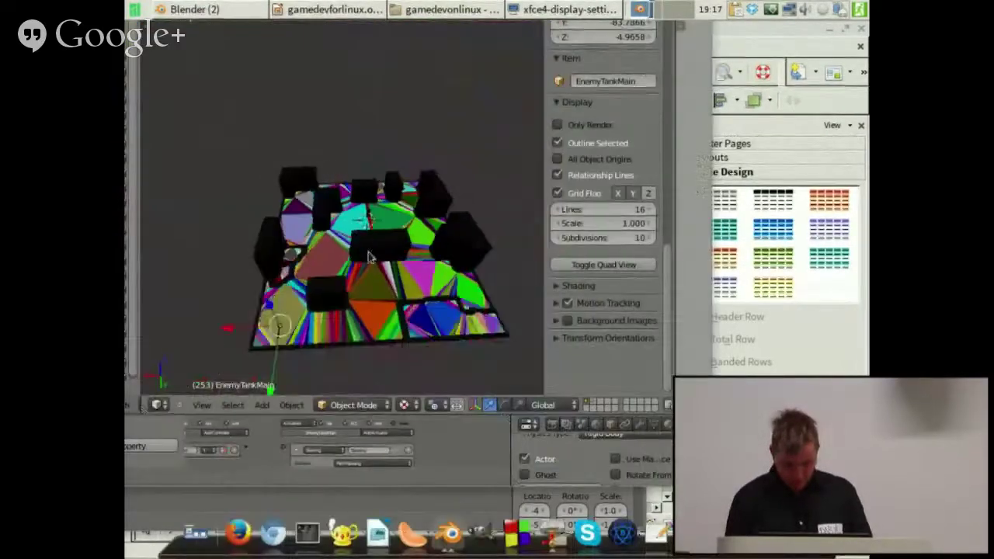
key("alt+Tab")
left_click(201, 9)
left_click(201, 33)
middle_click_drag(364, 194, 339, 229)
scroll(390, 204, "up", 5)
scroll(307, 212, "down", 10)
scroll(329, 262, "up", 5)
scroll(345, 229, "up", 2)
right_click(340, 181)
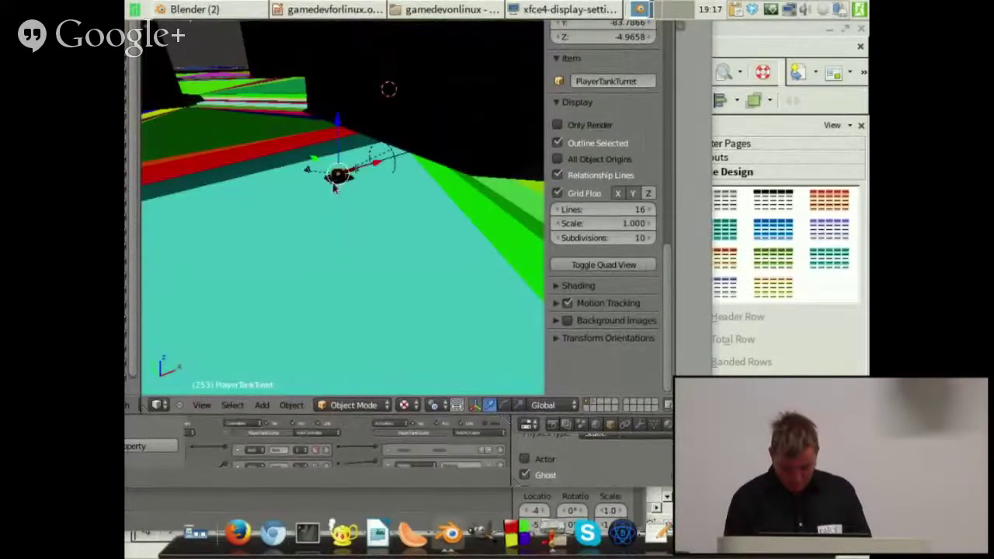
right_click(335, 185)
right_click(334, 187)
right_click(334, 187)
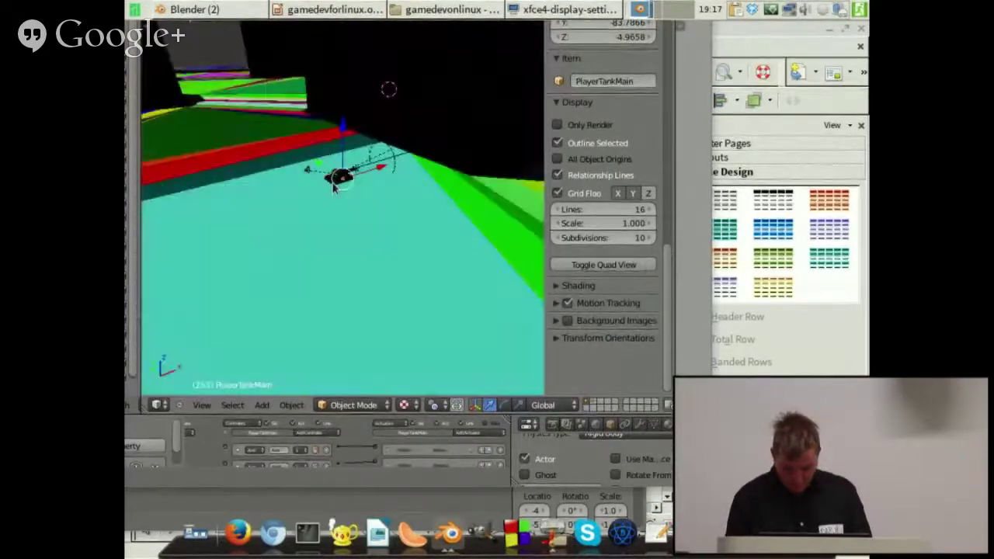
- Reposition and enlarge the tankgame.blend window to show PlayerTankMain's logic bricks
left_click_drag(334, 304, 363, 135, "alt")
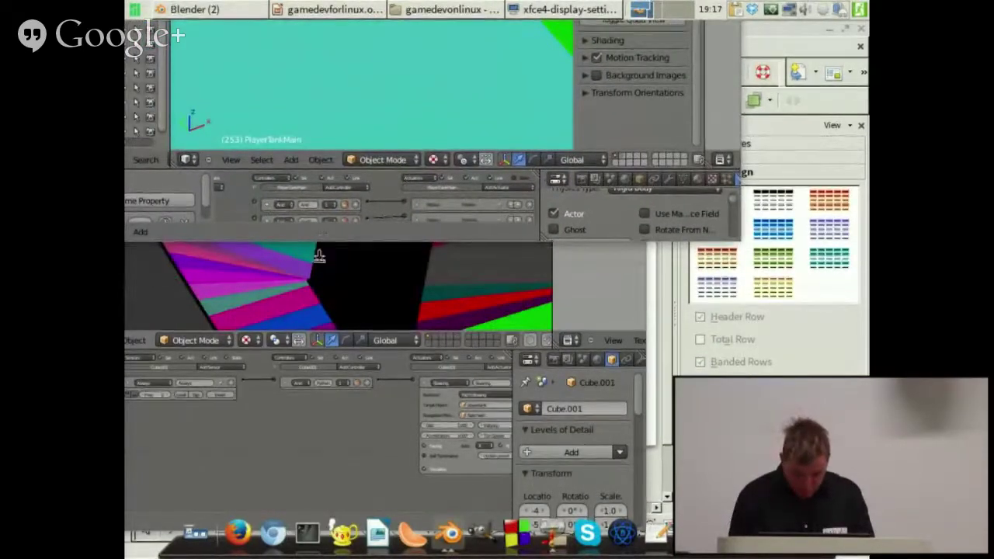
left_click_drag(319, 257, 313, 337)
middle_click_drag(252, 299, 515, 284)
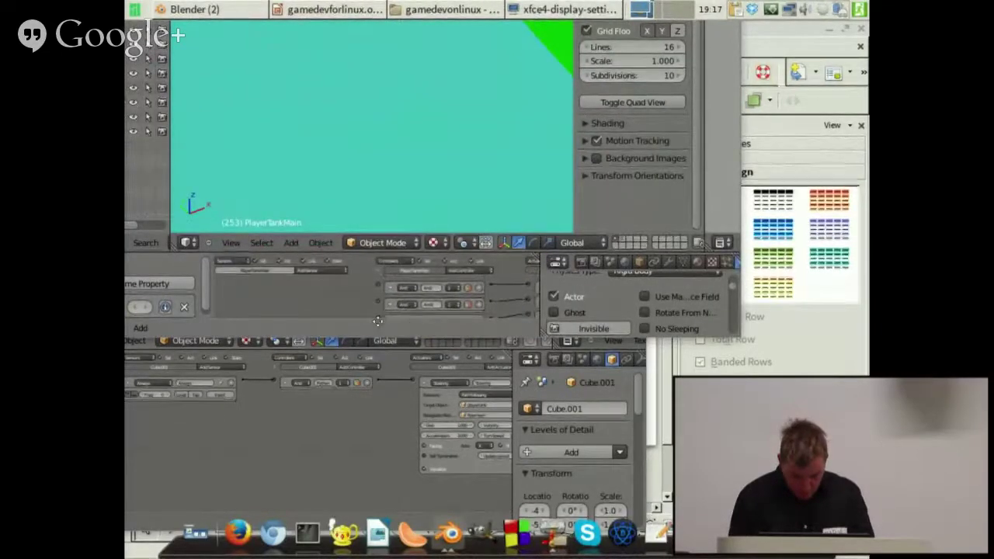
middle_click_drag(379, 321, 381, 319)
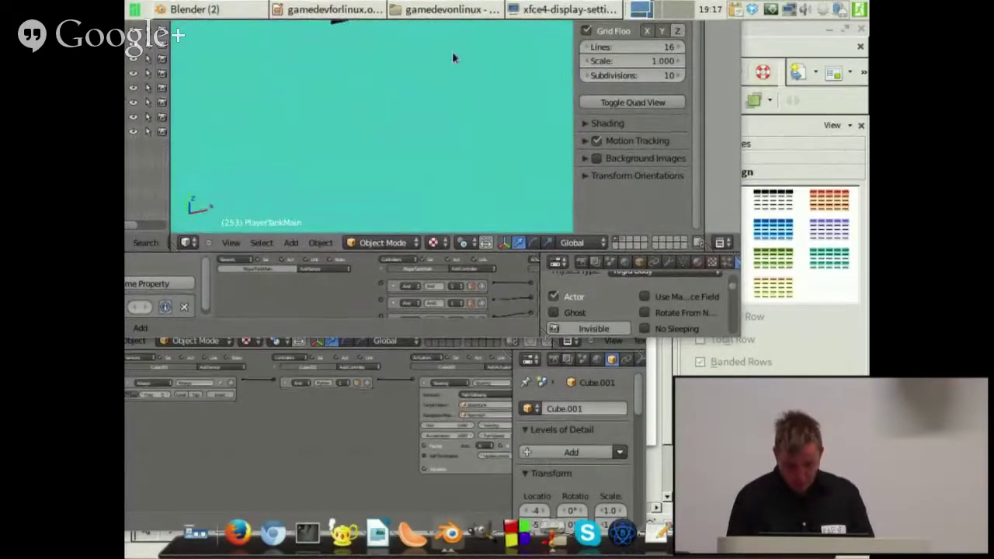
- Find the enemy tank in tankgame.blend, select EnemyTankMain and examine its logic bricks
scroll(433, 127, "down", 8)
middle_click_drag(431, 75, 352, 178, "shift")
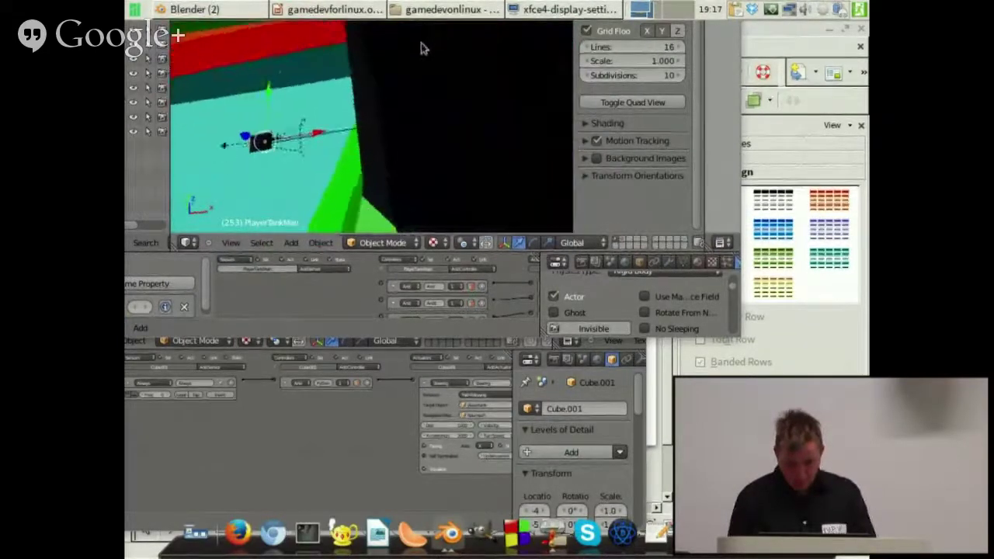
middle_click_drag(421, 46, 415, 109)
scroll(413, 101, "down", 3)
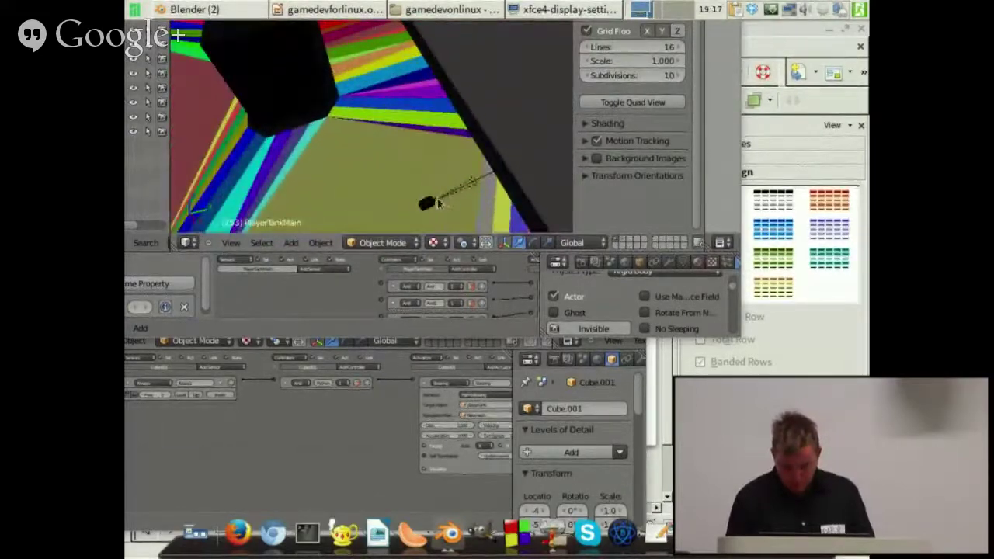
right_click(421, 204)
scroll(437, 218, "up", 2)
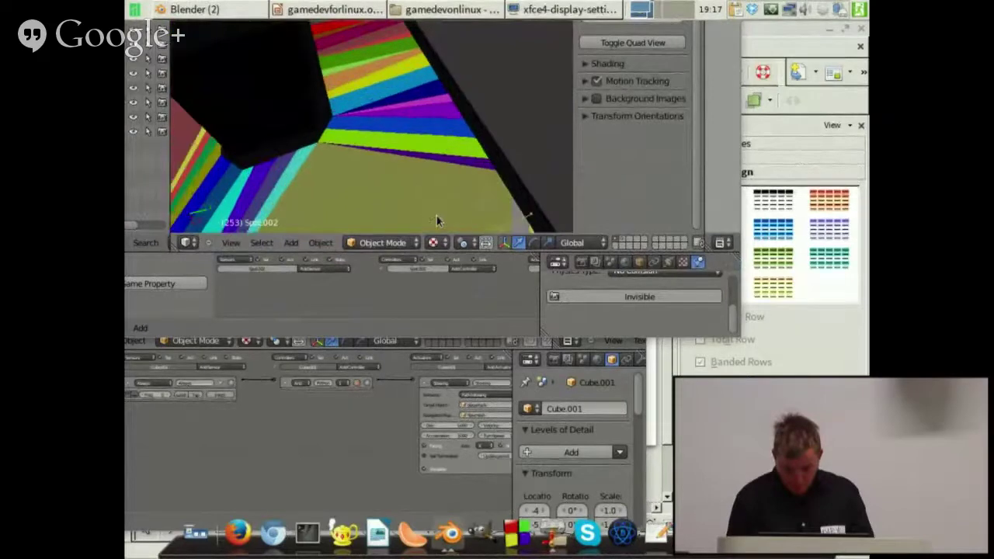
key("KP_Decimal")
scroll(437, 222, "down", 3)
right_click(406, 109)
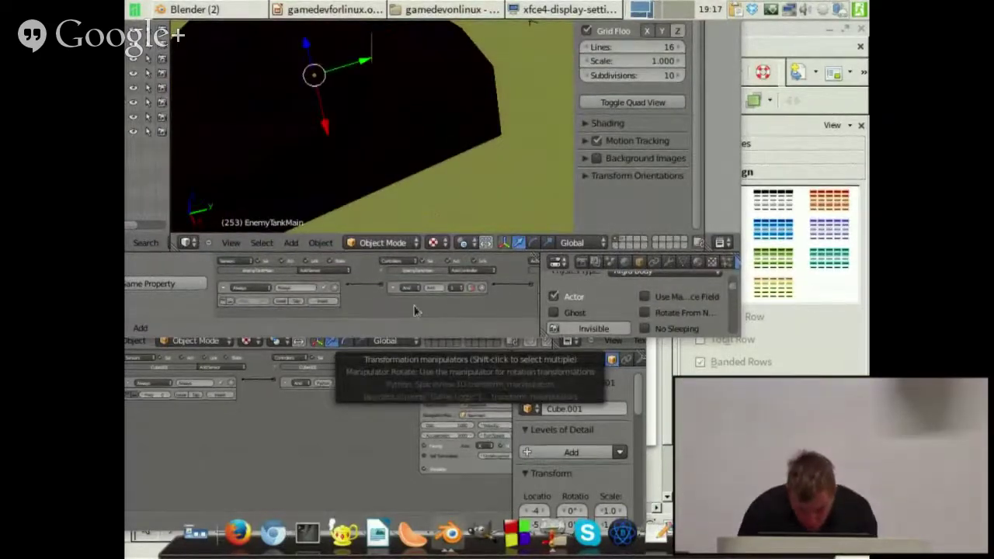
middle_click_drag(460, 306, 430, 301)
scroll(417, 72, "down", 3)
- Bring the first level's window back to the front, test the game through the camera view and stop it
left_click_drag(468, 82, 452, 332, "alt")
left_click_drag(348, 60, 478, 231, "alt")
left_click(345, 75)
scroll(346, 90, "down", 4)
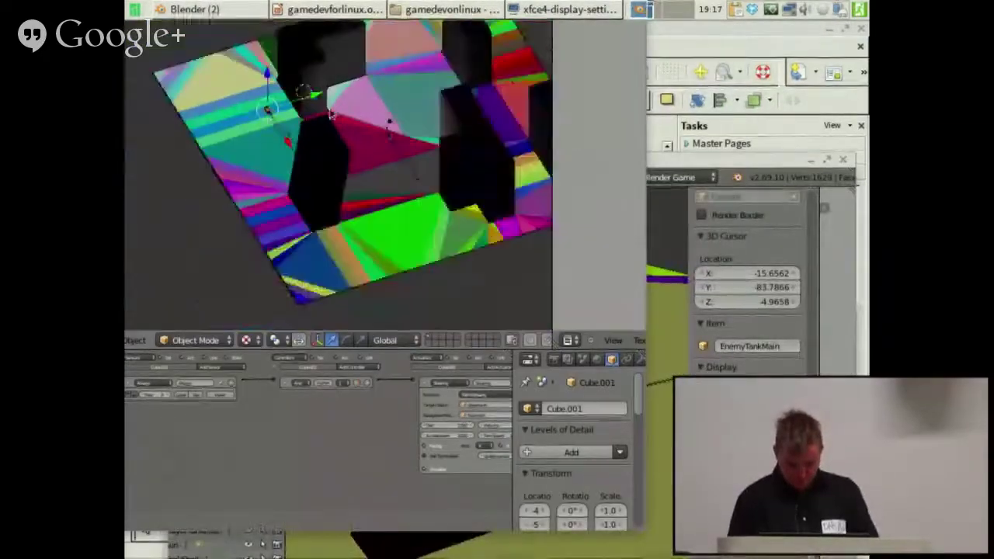
middle_click_drag(345, 94, 399, 259)
key("KP_0")
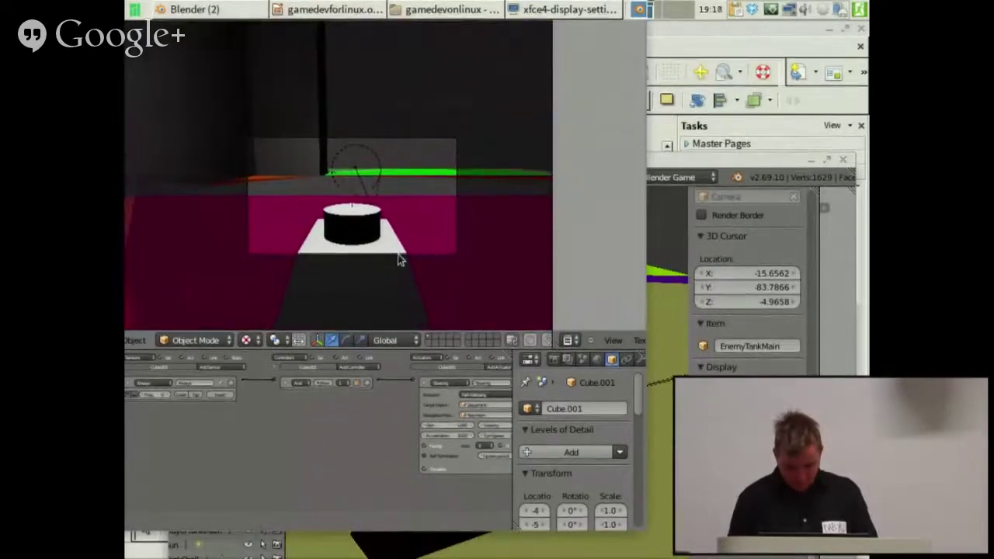
scroll(380, 256, "up", 2)
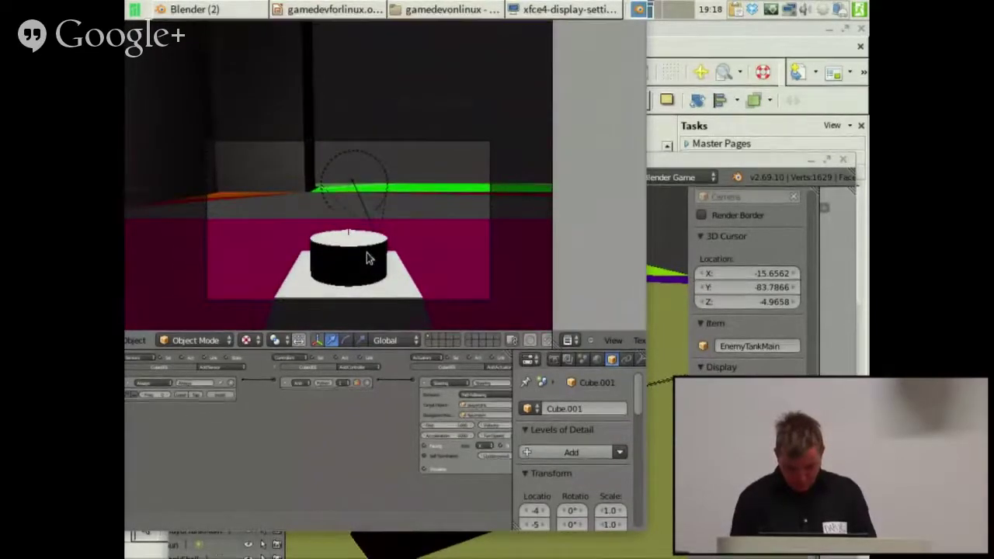
key("p")
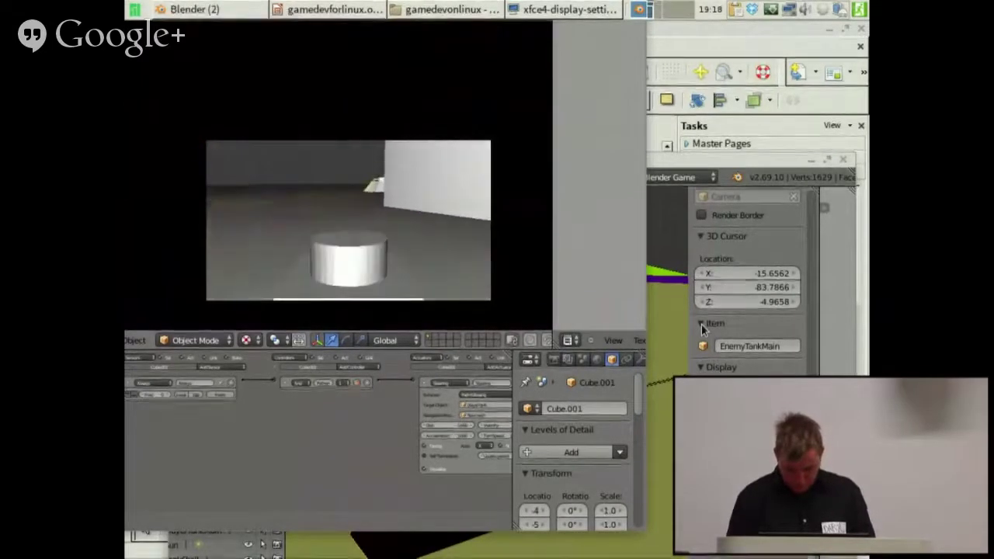
key("Escape")
- Minimise the first level's window, maximise the tankgame.blend window and view EnemyTankMain from behind
scroll(416, 190, "down", 3)
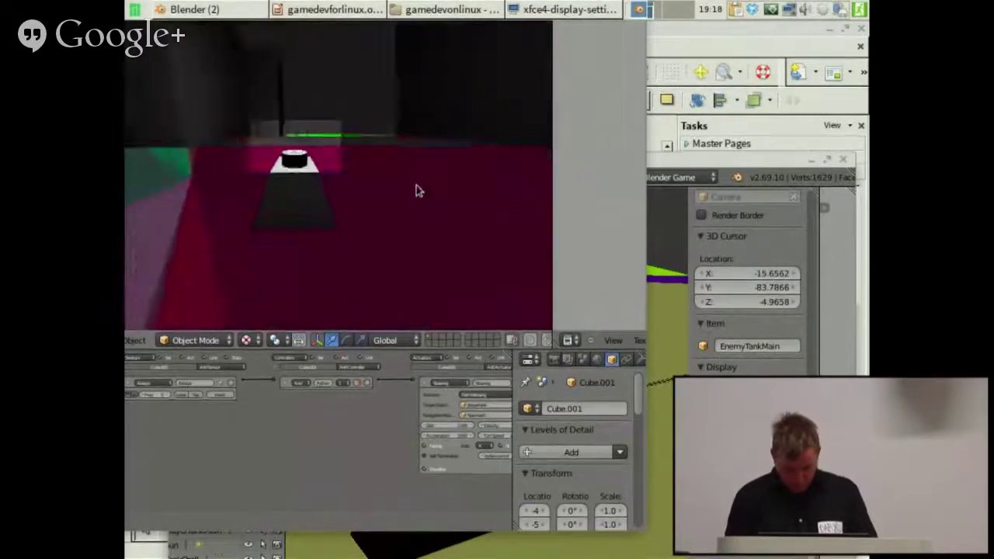
scroll(416, 187, "up", 2)
middle_click_drag(384, 196, 397, 183, "shift")
scroll(396, 183, "down", 2)
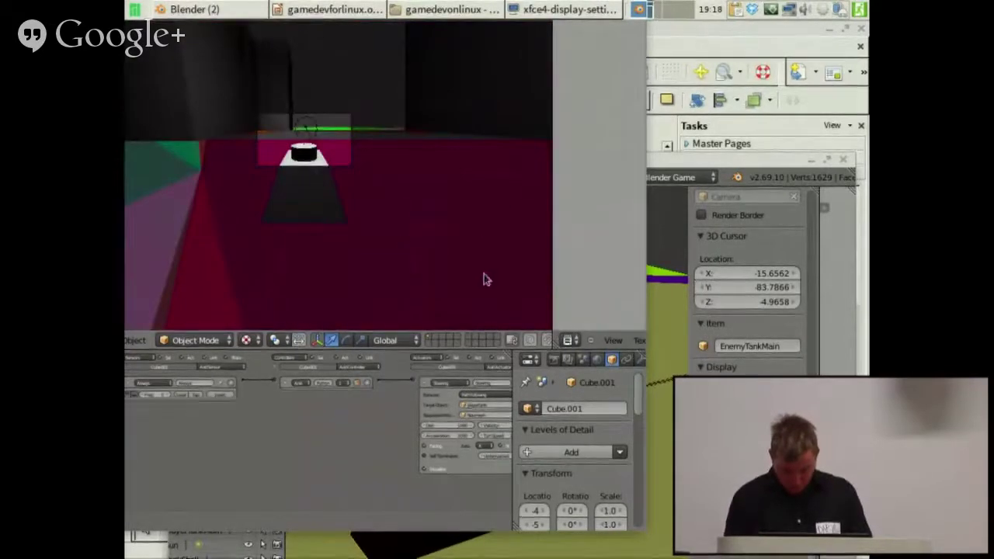
left_click_drag(481, 275, 289, 441, "alt")
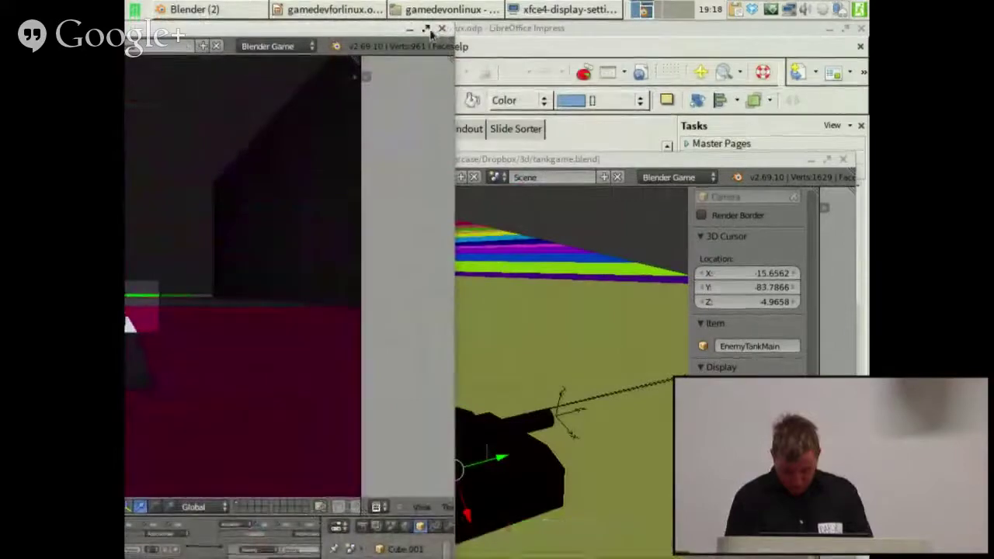
left_click(425, 28)
key("alt+F9")
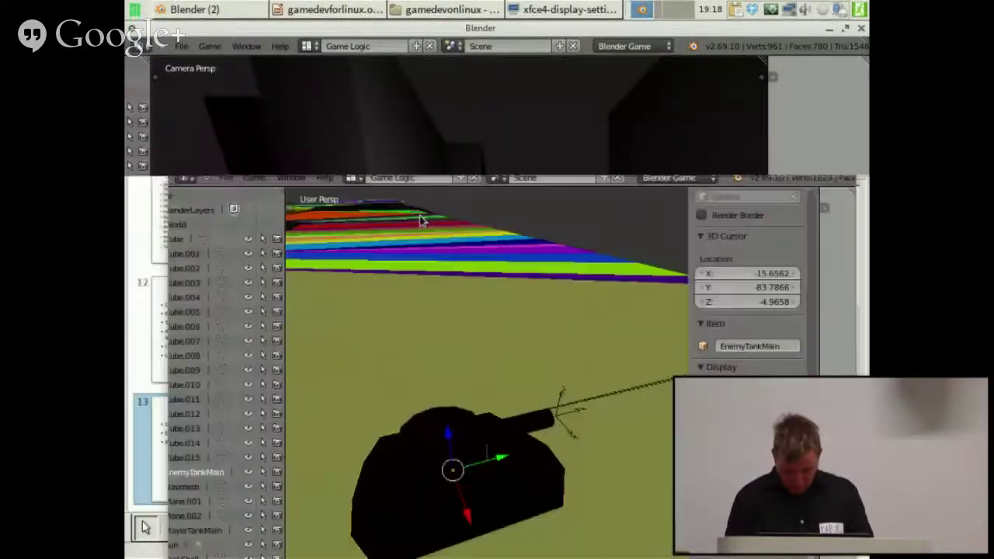
left_click_drag(491, 155, 311, 29)
left_click_drag(472, 48, 343, 77)
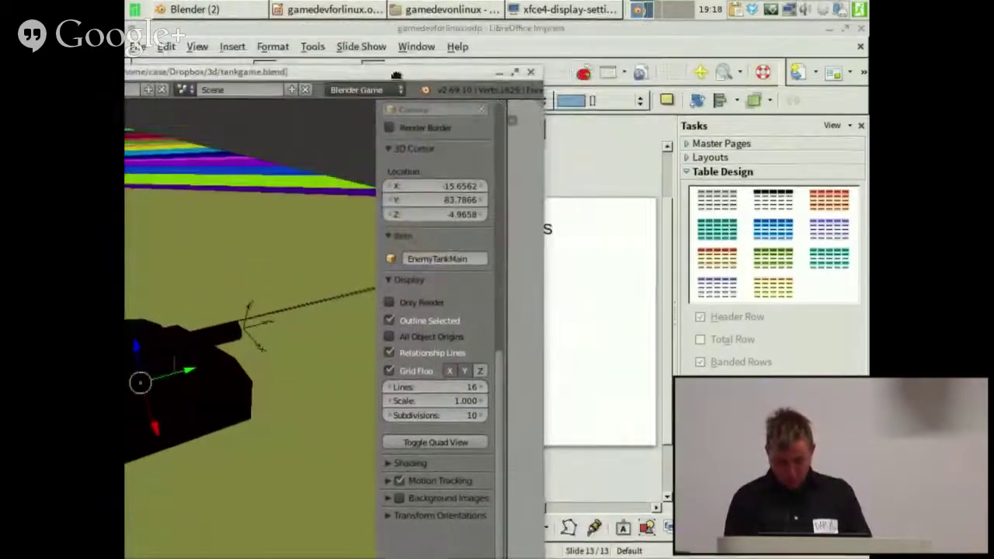
left_click(515, 71)
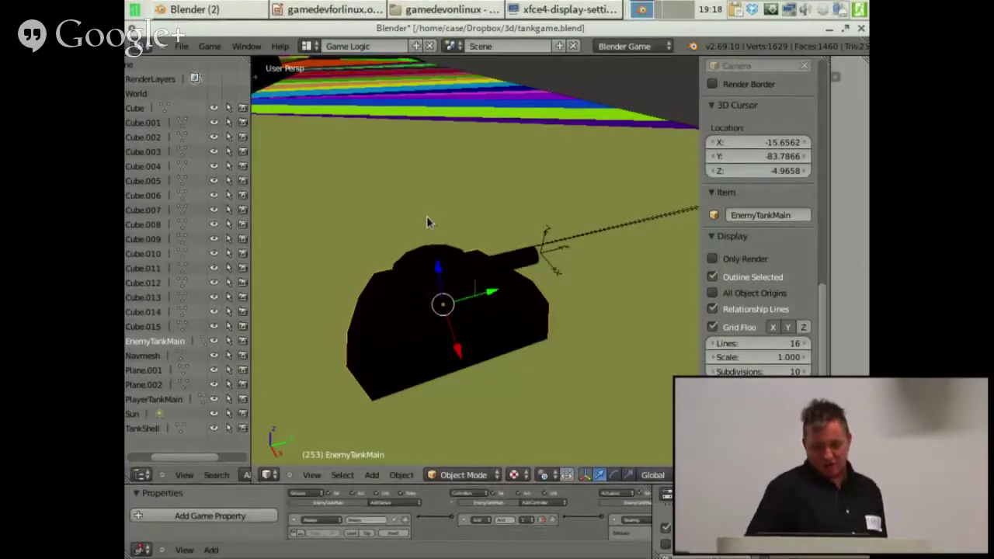
middle_click_drag(358, 189, 452, 180)
scroll(451, 180, "down", 4)
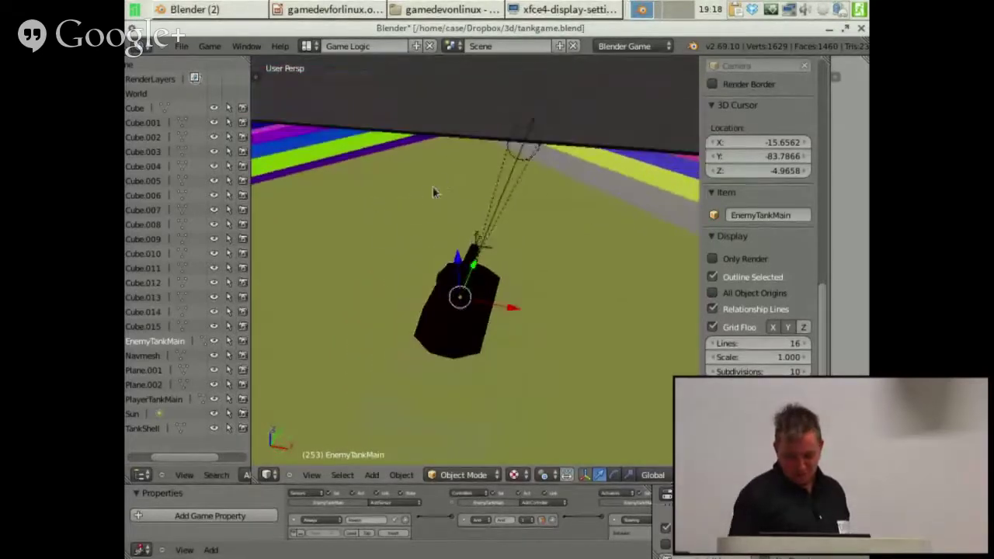
middle_click_drag(429, 212, 410, 196)
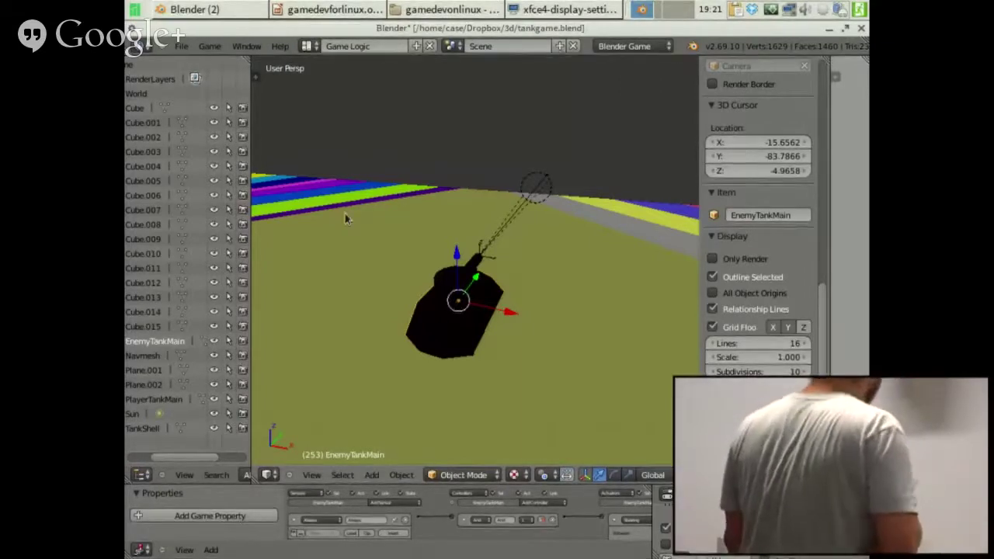
- Switch to the gamedevforlinux.odp presentation in LibreOffice Impress and look through the last slides to Demonstrations
left_click(330, 9)
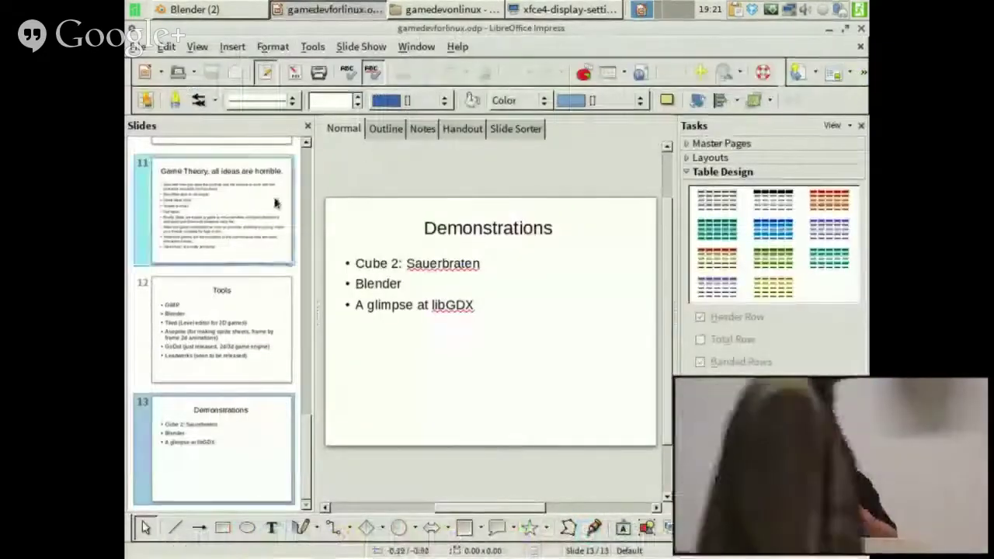
scroll(273, 210, "up", 4)
scroll(273, 210, "down", 4)
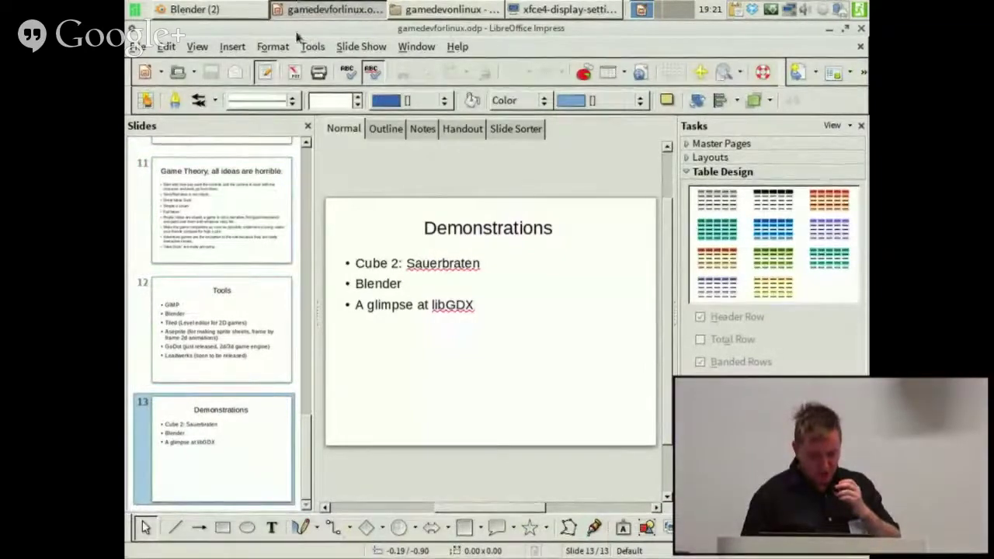
- Go back through the slides and open slide 9, Online Resources
scroll(279, 249, "up", 4)
scroll(281, 246, "down", 2)
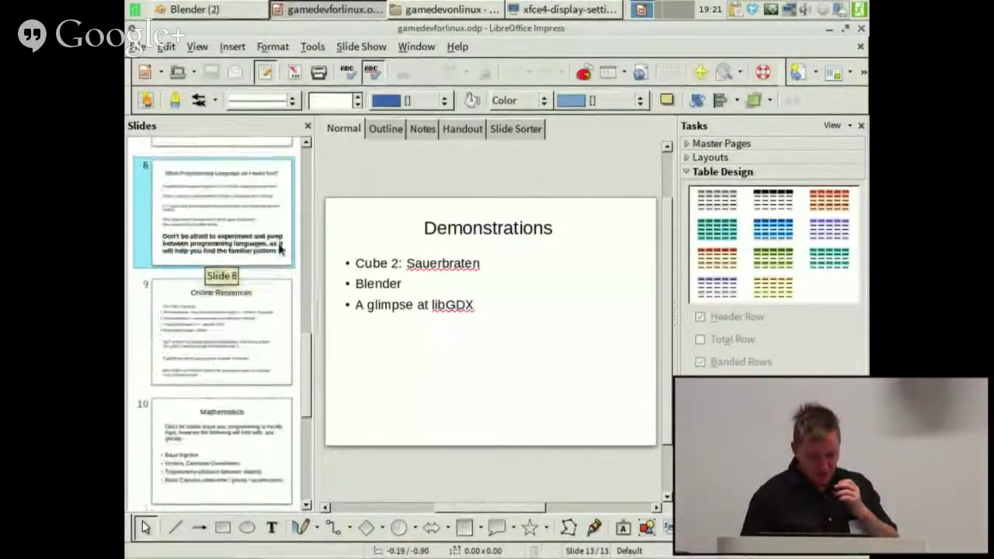
left_click(261, 297)
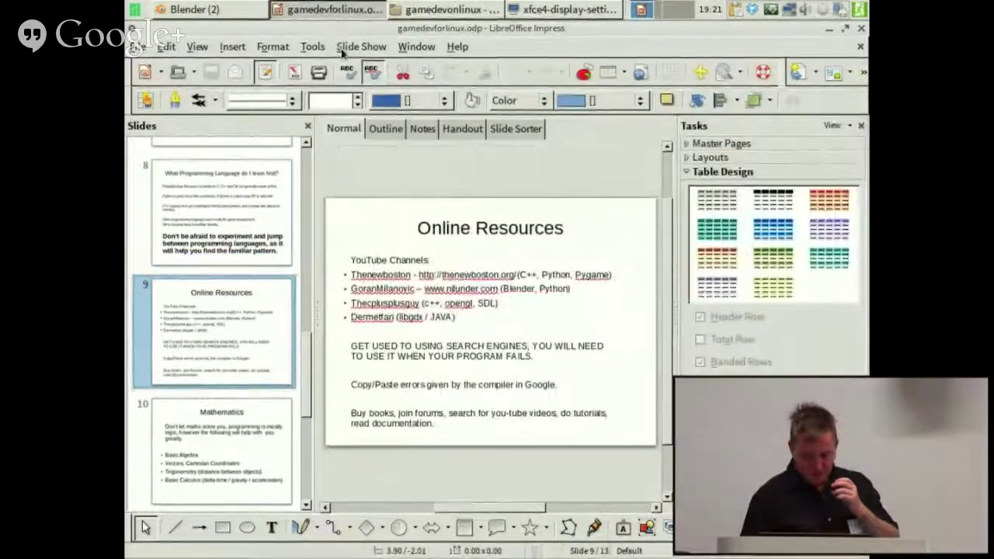
- Start the slide show of the presentation and advance it to slide 6, Learning to Code
left_click(264, 47)
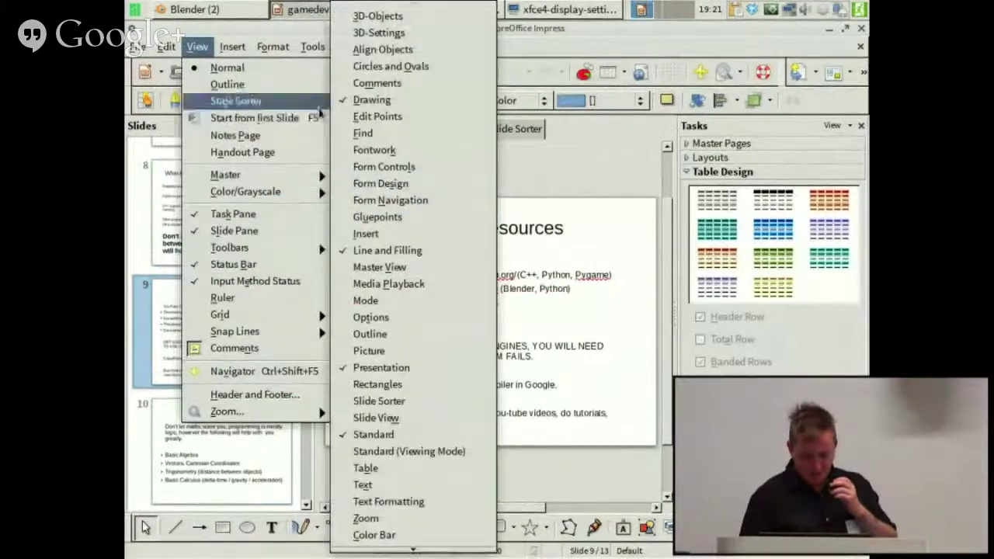
mouse_move(285, 53)
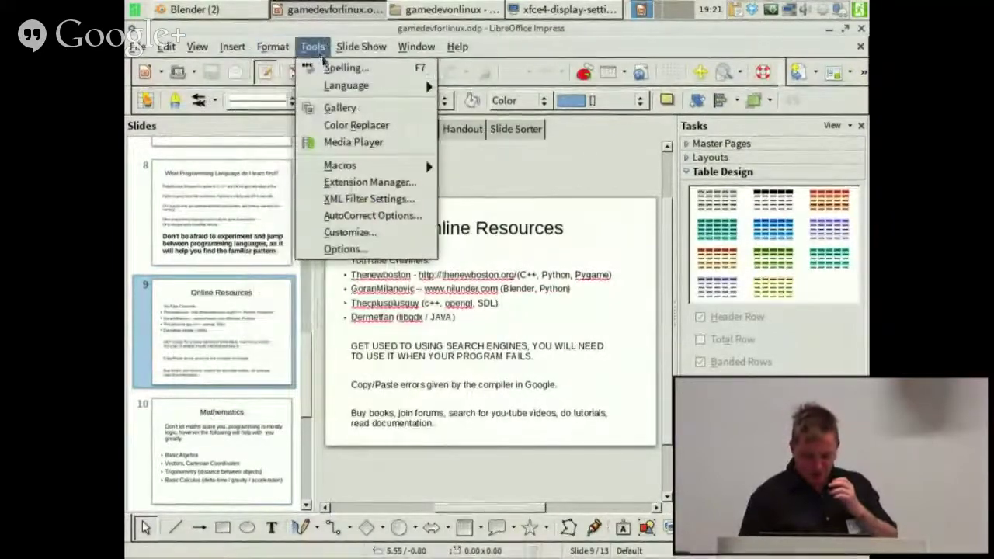
mouse_move(361, 47)
left_click(375, 70)
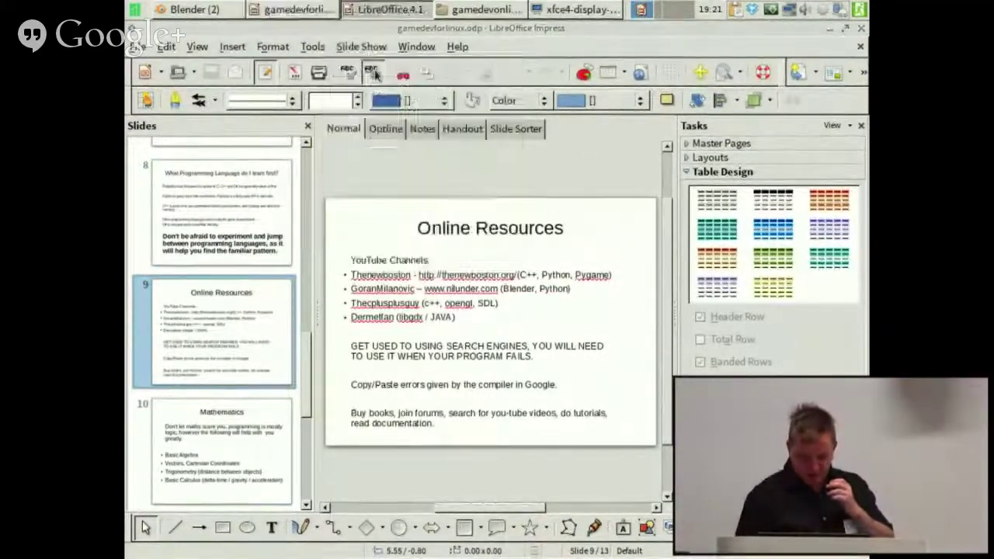
key("Right")
key("Right")
key("Right")
key("Right")
key("Right")
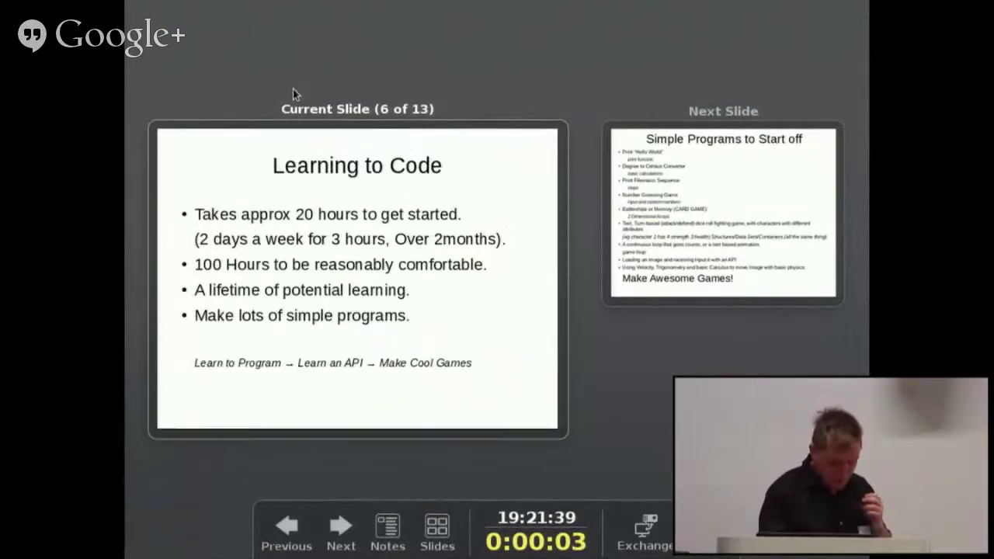
- Cycle through the open windows from the presenter screen to the Xfce display settings window
key("alt+Tab")
key("alt+Tab")
key("alt+Tab")
key("alt+Tab")
key("alt+Tab")
key("alt+Tab")
key("alt+Tab")
key("alt+Tab")
key("alt+Tab")
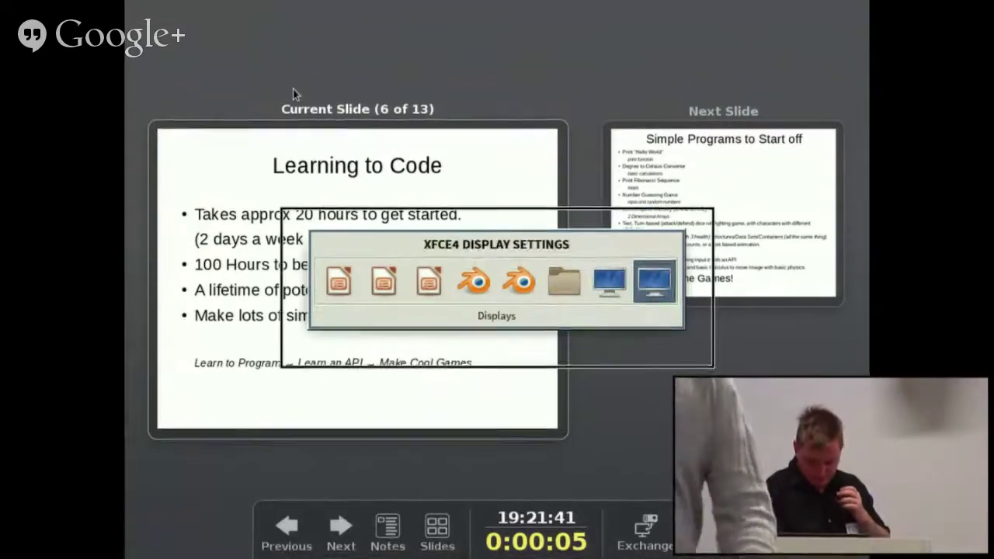